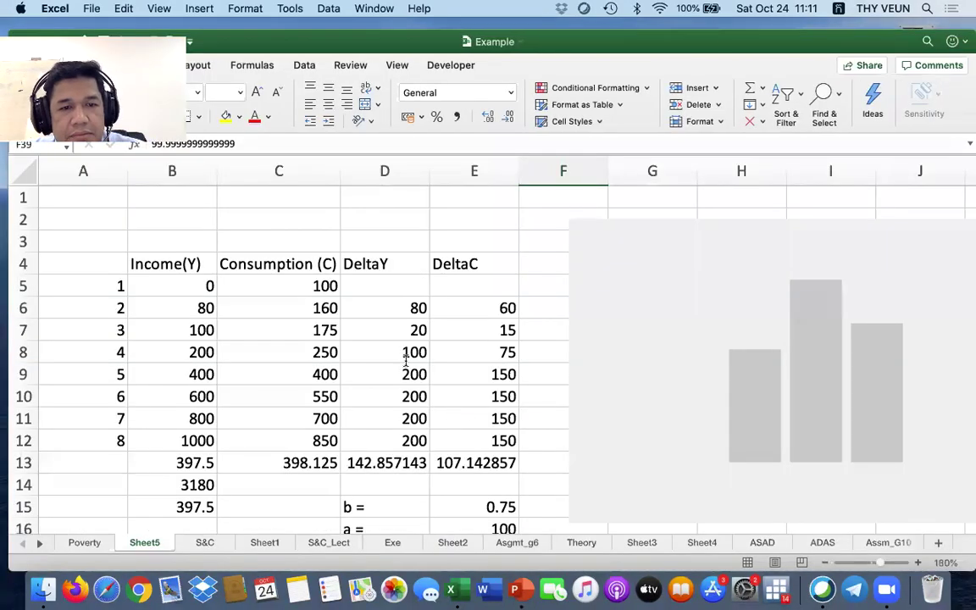
# Step: Delete the line chart titled C beside the income and consumption table
pyautogui.scroll(-5, 480, 395)
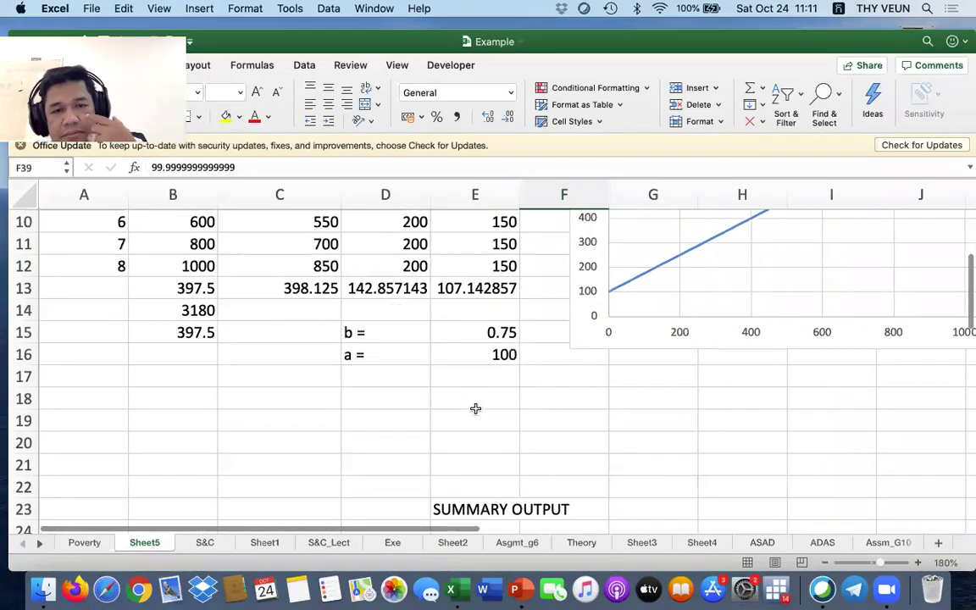
pyautogui.scroll(5, 475, 408)
pyautogui.scroll(-1, 476, 407)
pyautogui.scroll(-2, 475, 409)
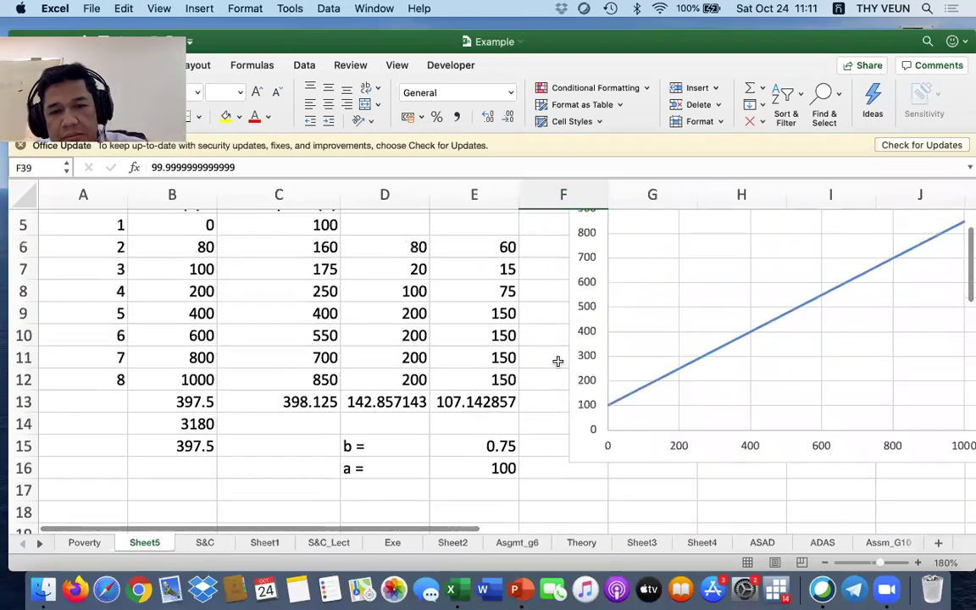
pyautogui.click(591, 335)
pyautogui.scroll(4, 590, 336)
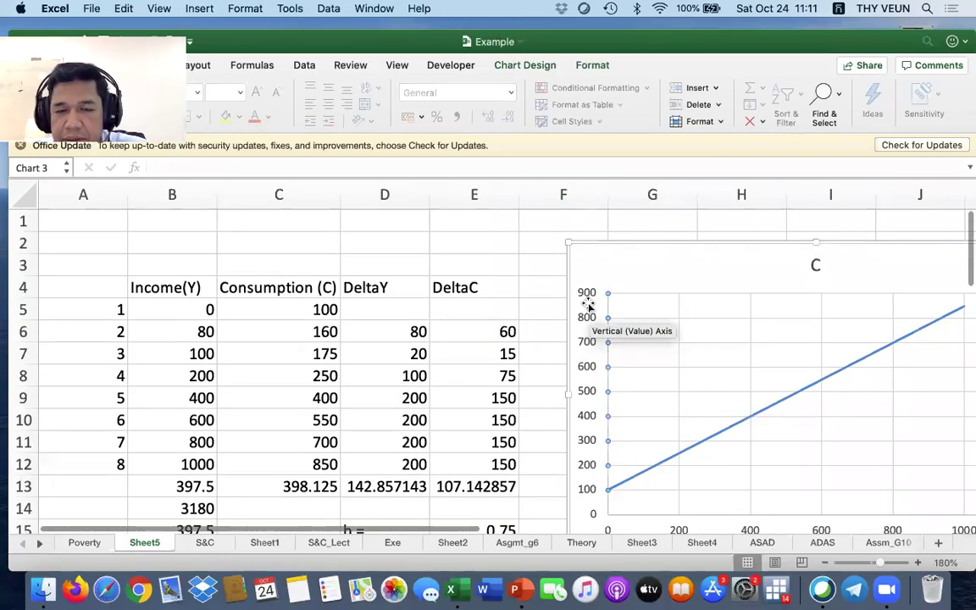
pyautogui.click(572, 290)
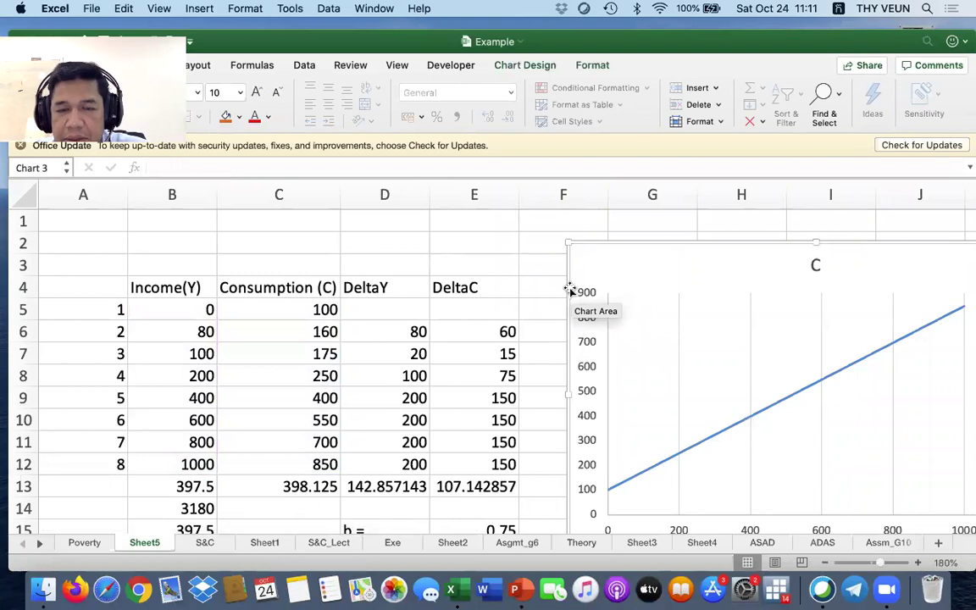
pyautogui.press('Delete')
# Step: Clear the calculations below the table in cells B13:E17
pyautogui.scroll(-10, 574, 338)
pyautogui.scroll(5, 574, 338)
pyautogui.scroll(-2, 575, 338)
pyautogui.scroll(2, 327, 315)
pyautogui.moveTo(178, 317); pyautogui.dragTo(487, 403)
pyautogui.press('Delete')
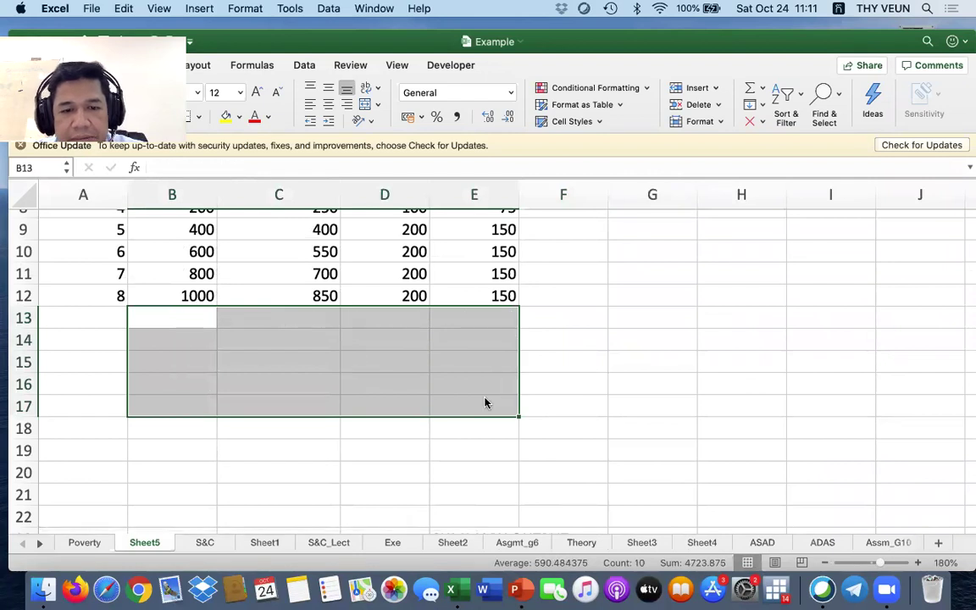
# Step: Delete rows 23 to 41, which hold the regression summary output
pyautogui.scroll(-5, 356, 356)
pyautogui.moveTo(24, 290); pyautogui.dragTo(98, 506)
pyautogui.scroll(-2, 365, 465)
pyautogui.scroll(-2, 365, 465)
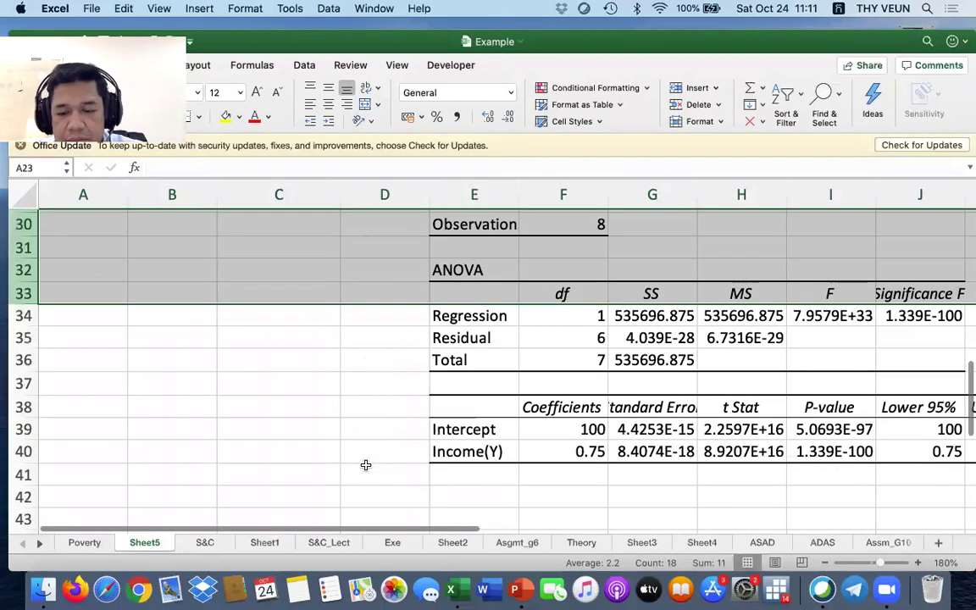
pyautogui.hotkey('shift', 'Down')
pyautogui.hotkey('shift', 'Down')
pyautogui.hotkey('shift', 'Down')
pyautogui.hotkey('shift', 'Down')
pyautogui.hotkey('shift', 'Down')
pyautogui.hotkey('shift', 'Down')
pyautogui.hotkey('shift', 'Down')
pyautogui.hotkey('shift', 'Down')
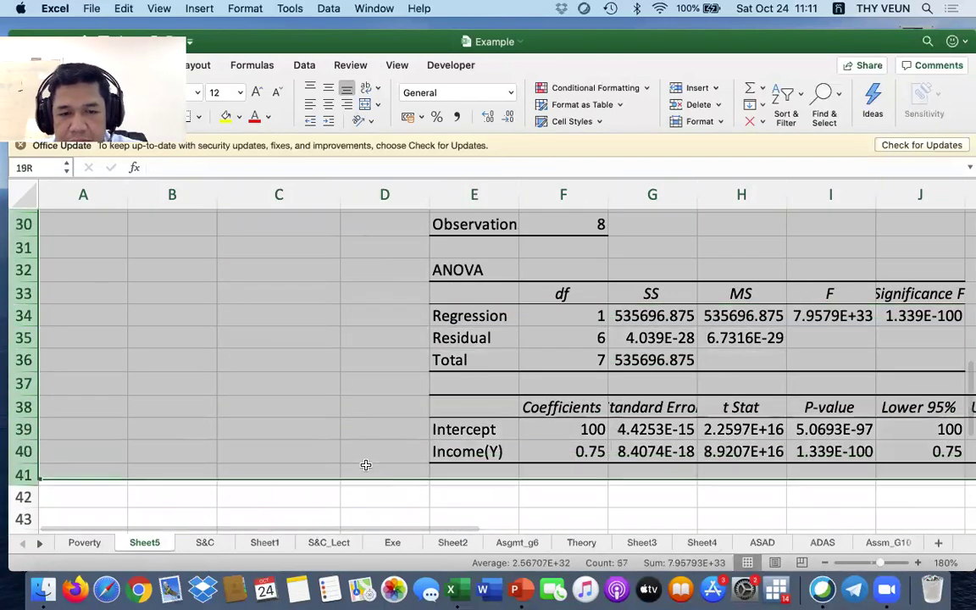
pyautogui.rightClick(407, 434)
pyautogui.click(446, 452)
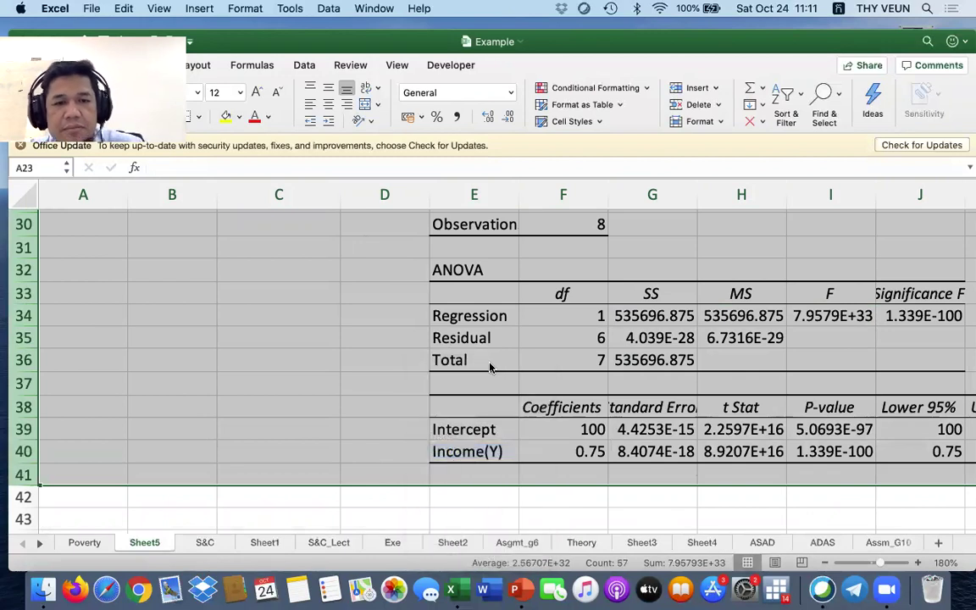
pyautogui.scroll(10, 488, 357)
pyautogui.click(533, 327)
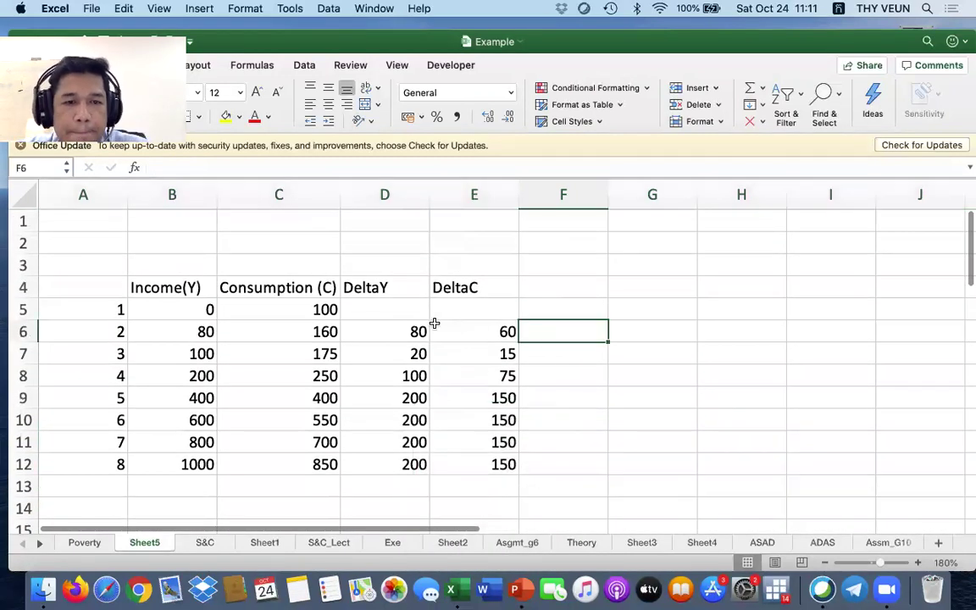
# Step: Clear the DeltaY and DeltaC values in cells D5:E12, keeping the column headers
pyautogui.moveTo(399, 315); pyautogui.dragTo(496, 462)
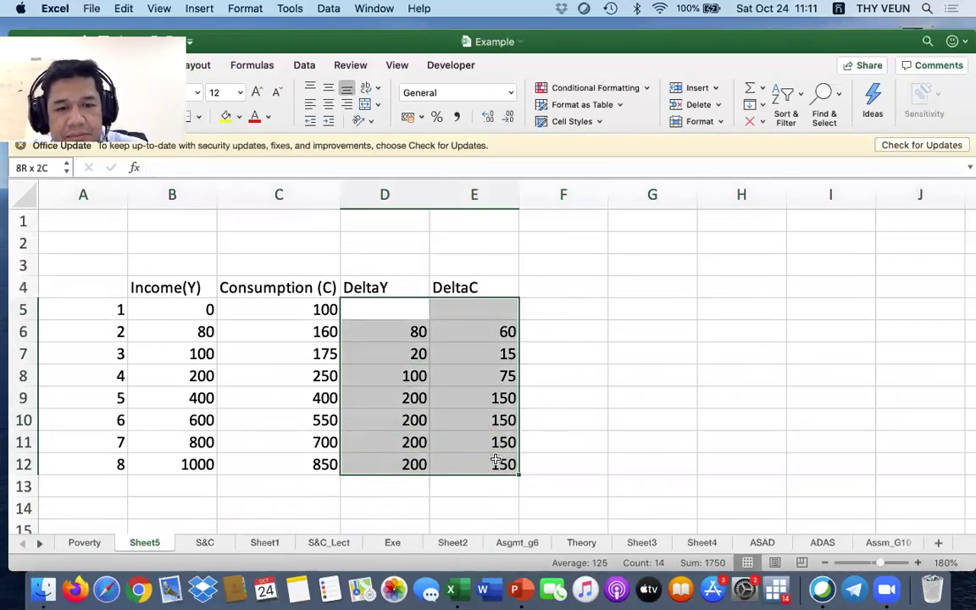
pyautogui.press('Delete')
pyautogui.scroll(-1, 398, 465)
pyautogui.scroll(-3, 403, 464)
pyautogui.scroll(3, 404, 464)
# Step: Switch the keyboard input source to ABC – Extended for entering a formula in cell D6
pyautogui.click(191, 314)
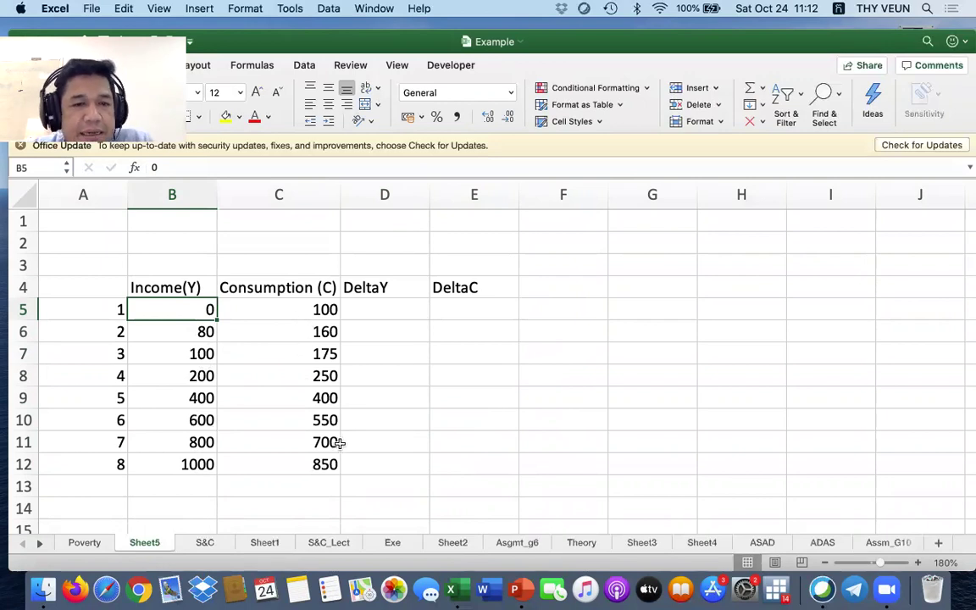
pyautogui.scroll(-3, 317, 444)
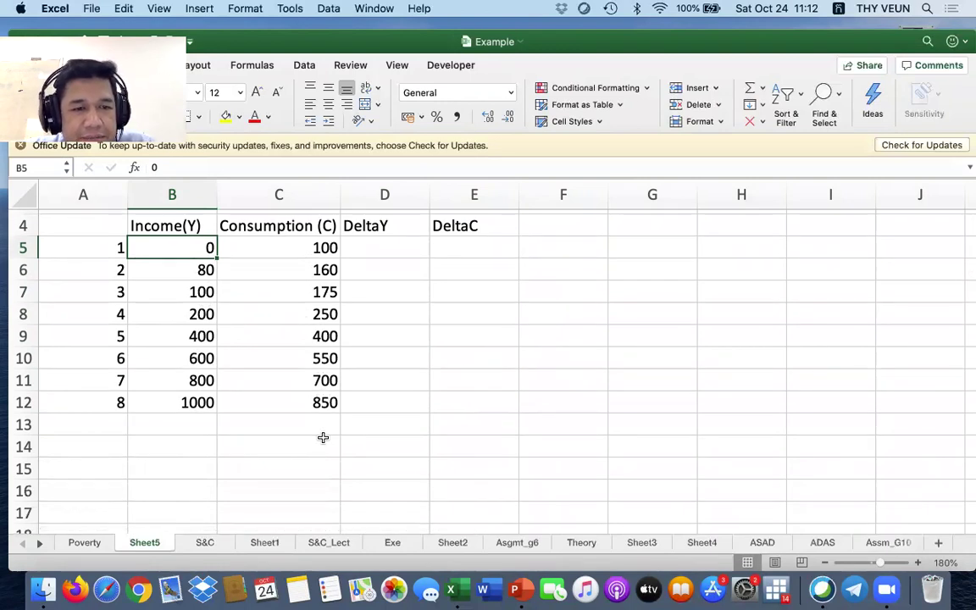
pyautogui.scroll(2, 348, 420)
pyautogui.click(374, 286)
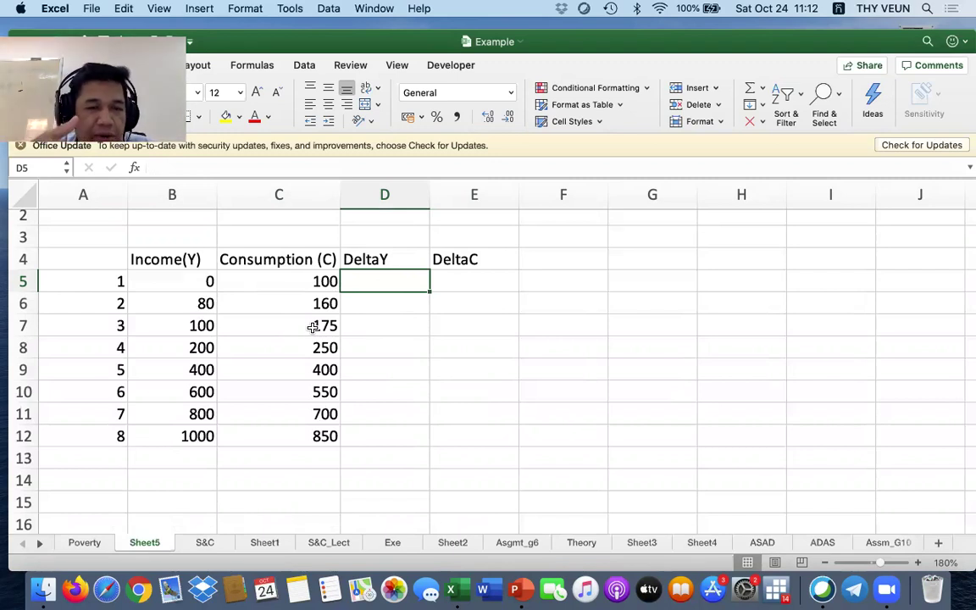
pyautogui.click(384, 303)
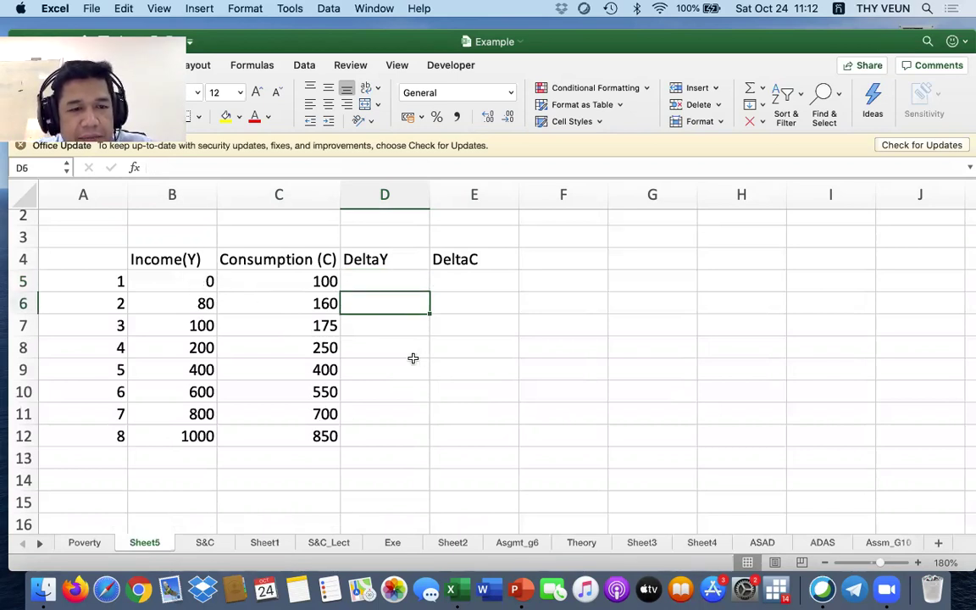
pyautogui.click(372, 324)
pyautogui.click(373, 298)
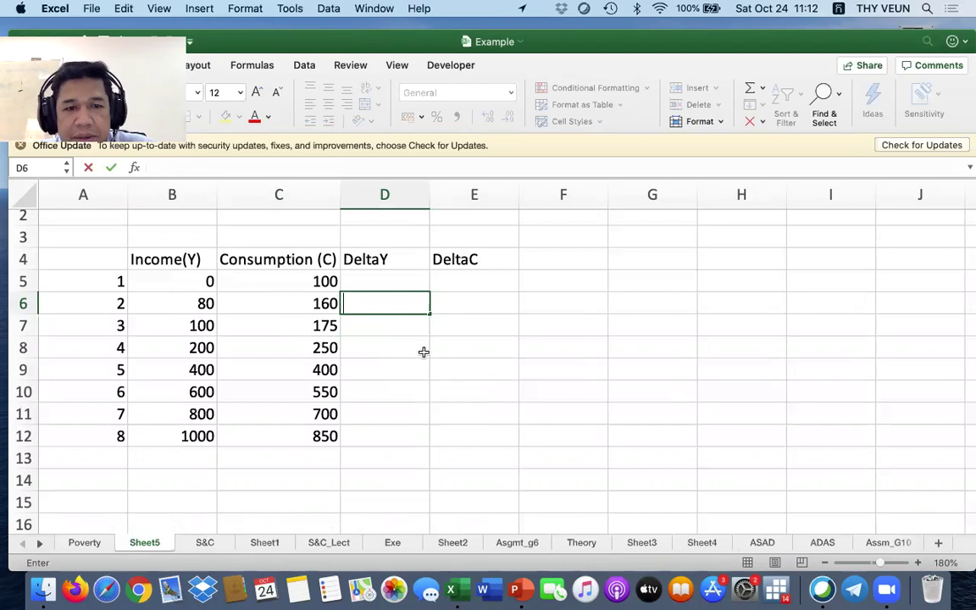
pyautogui.click(837, 8)
pyautogui.click(739, 26)
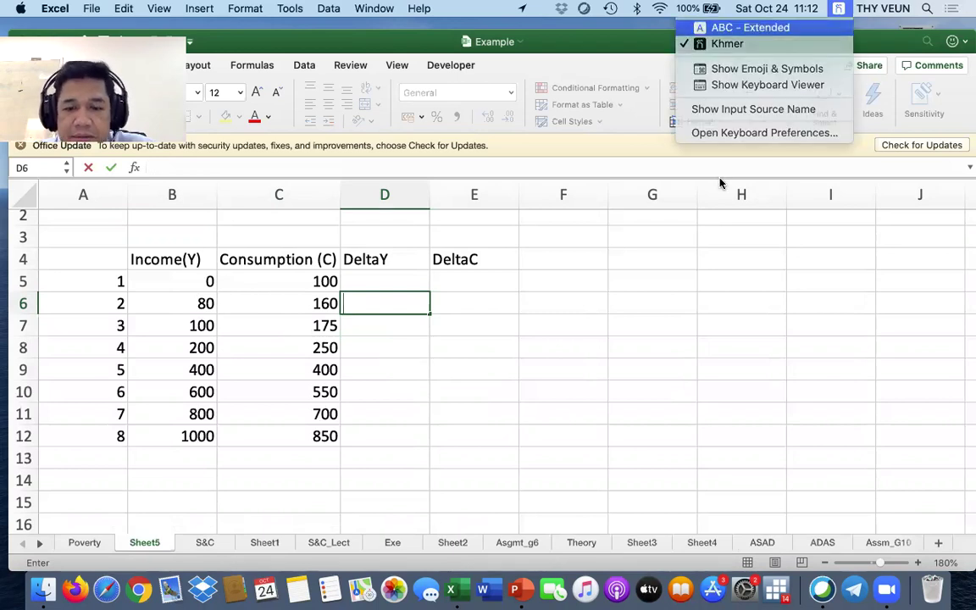
# Step: Enter the DeltaY formula =B6-B5 in D6 and fill it down to D12
pyautogui.write('=')
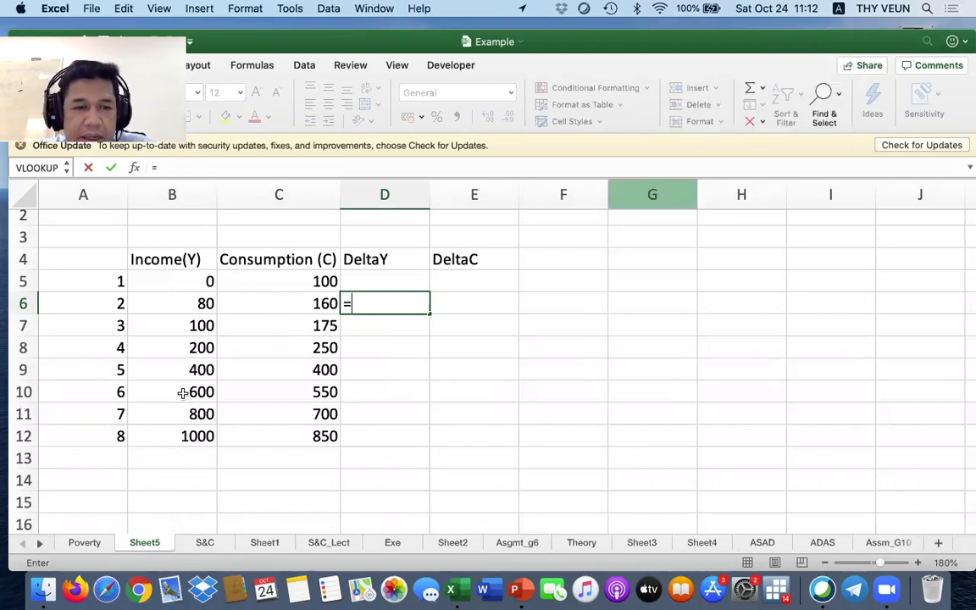
pyautogui.click(186, 305)
pyautogui.write('-')
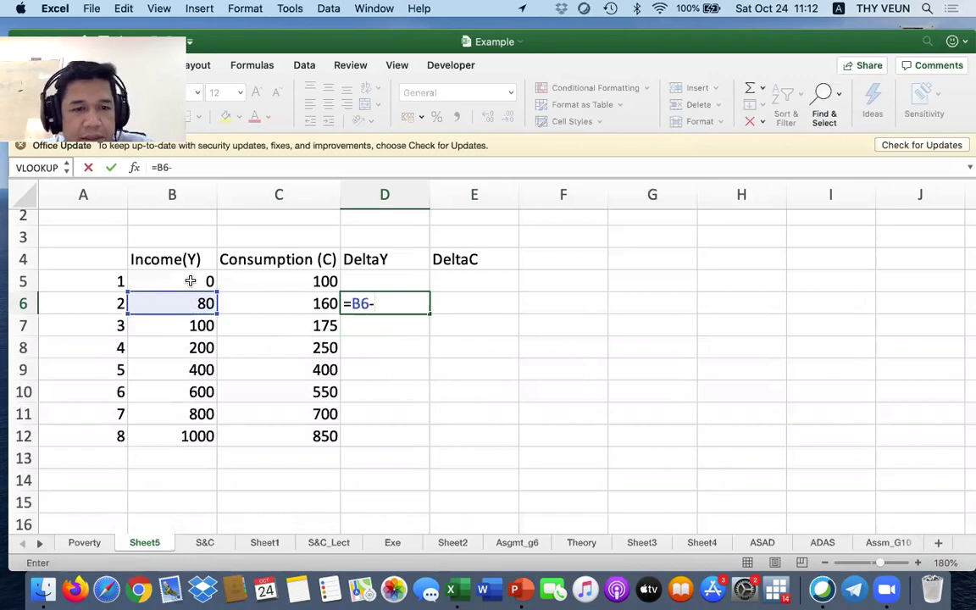
pyautogui.click(191, 282)
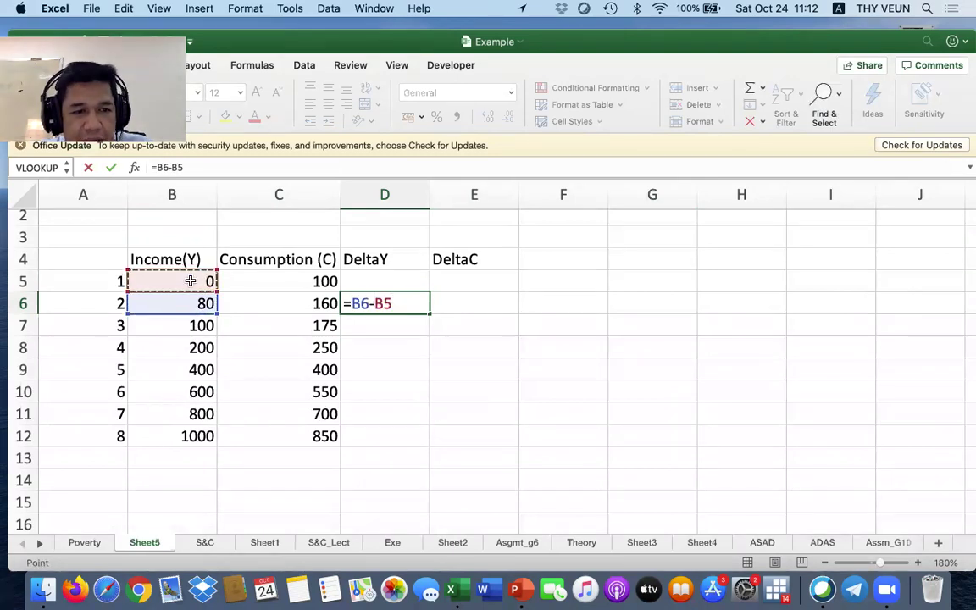
pyautogui.press('Return')
pyautogui.click(386, 301)
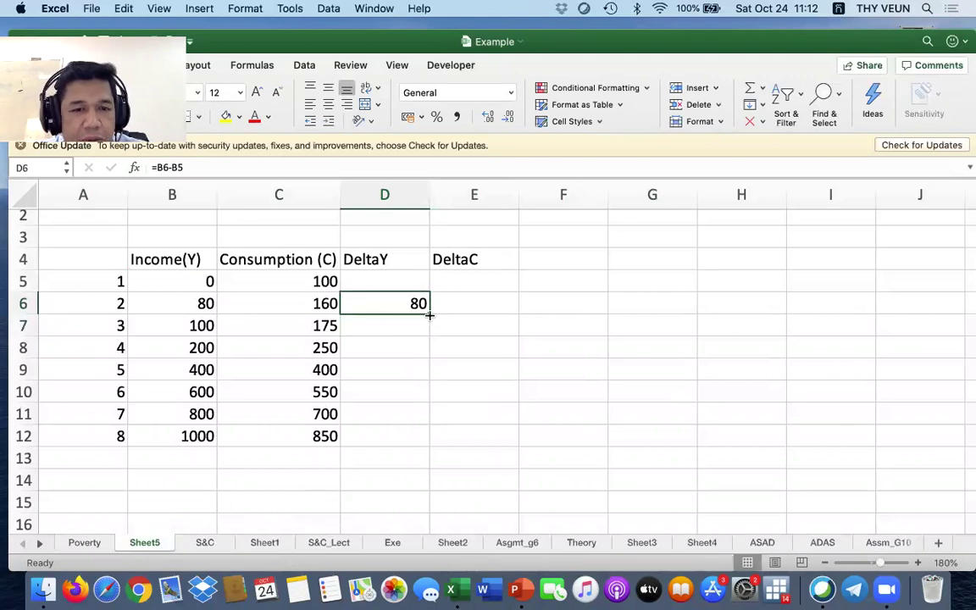
pyautogui.moveTo(429, 314); pyautogui.dragTo(423, 437)
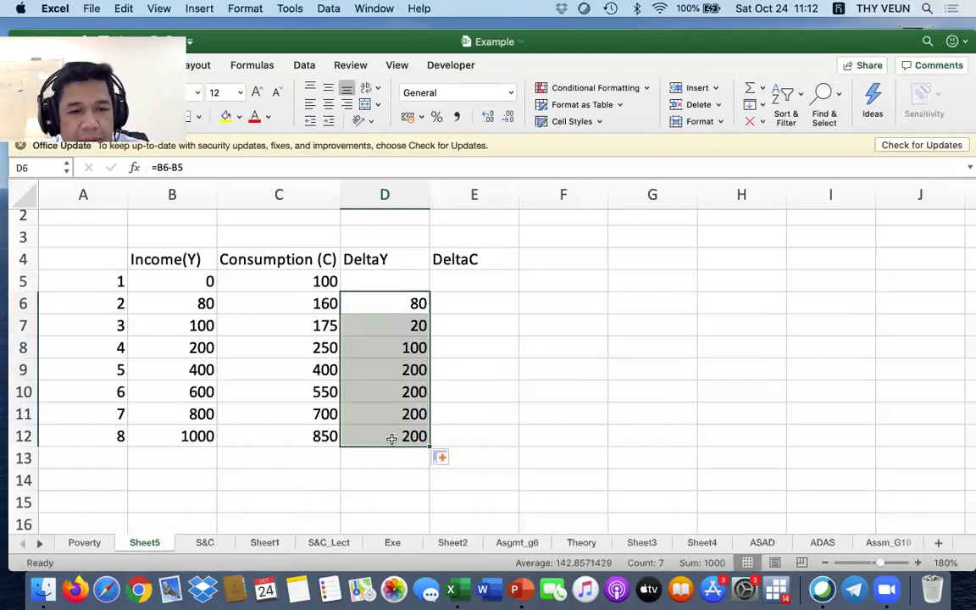
# Step: Check which cells the filled DeltaY formula in D12 refers to, leaving it unedited
pyautogui.doubleClick(392, 437)
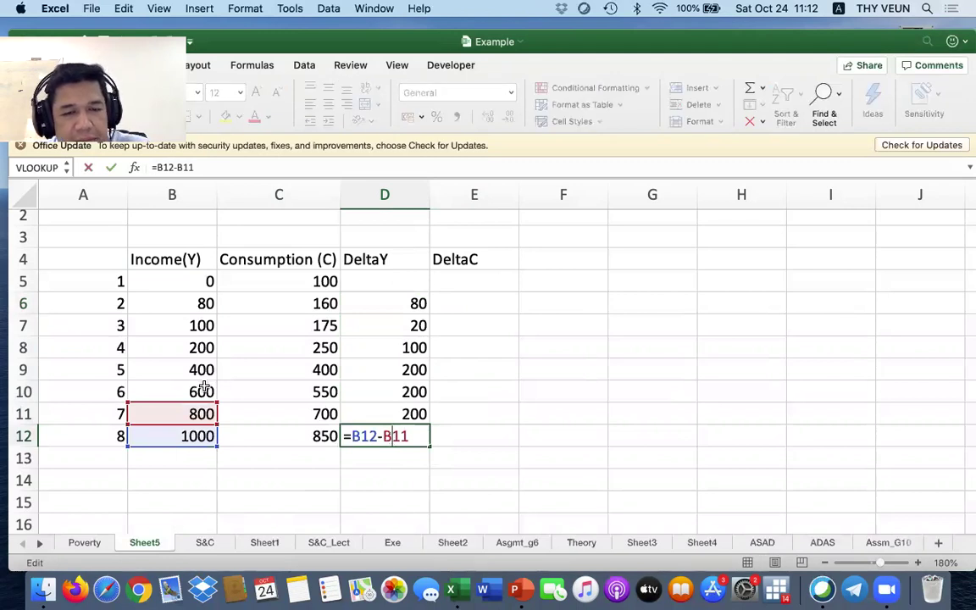
pyautogui.press('Escape')
pyautogui.click(418, 305)
# Step: Enter the DeltaC formula =C6-C5 in cell E6, removing any stray character before the equals sign
pyautogui.click(466, 307)
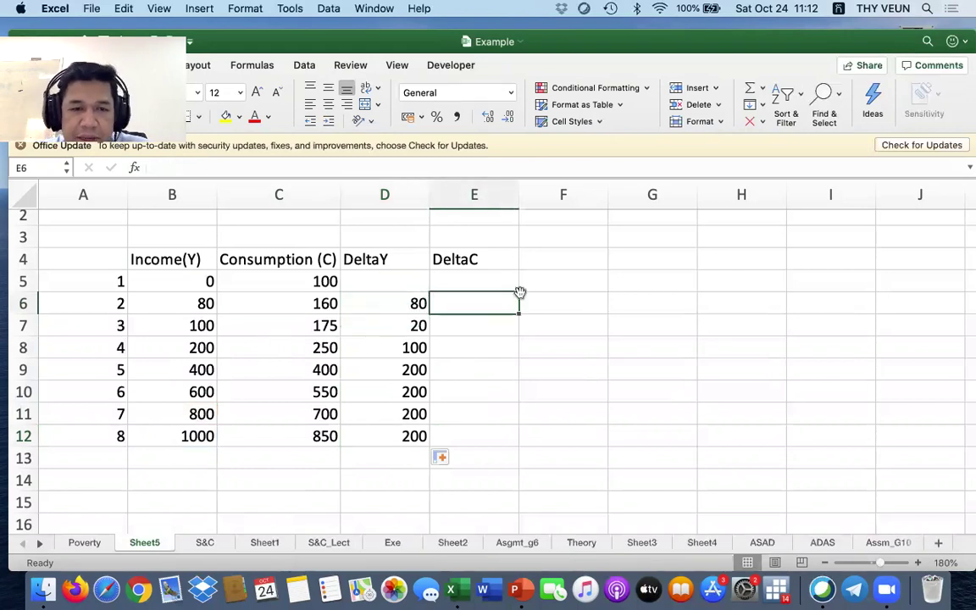
pyautogui.hotkey('ctrl', 'space')
pyautogui.write('=')
pyautogui.click(324, 304)
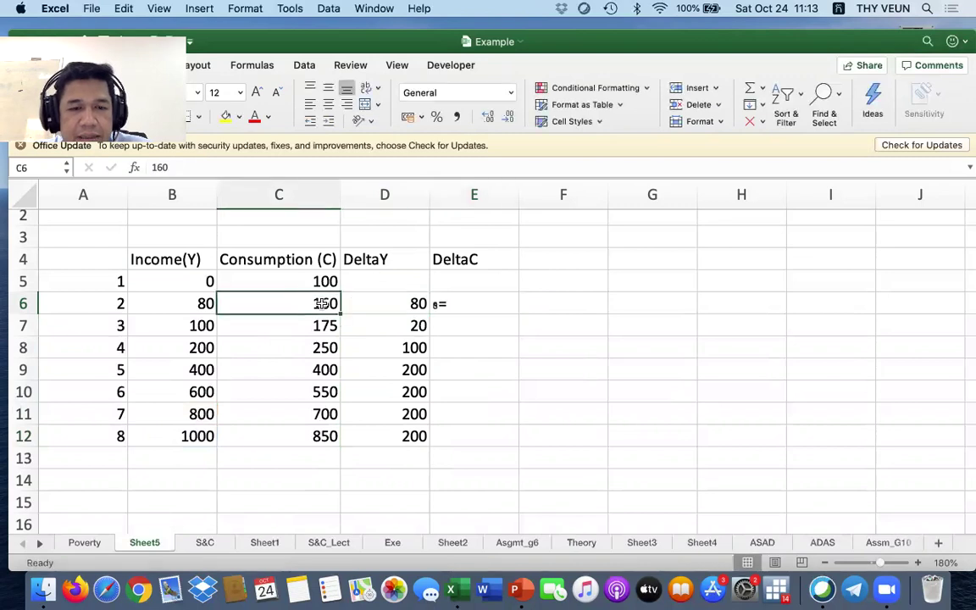
pyautogui.click(447, 304)
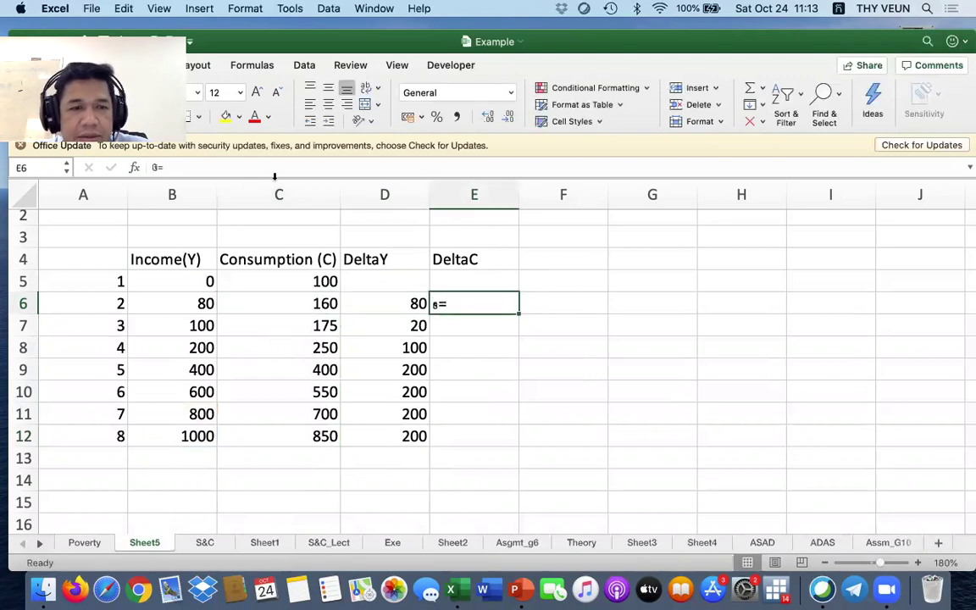
pyautogui.click(197, 163)
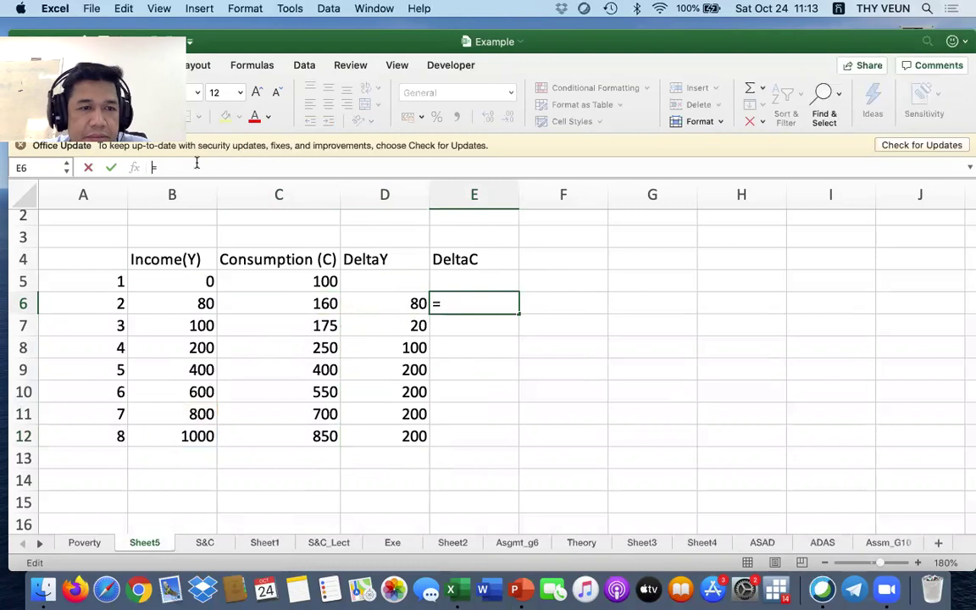
pyautogui.write('=')
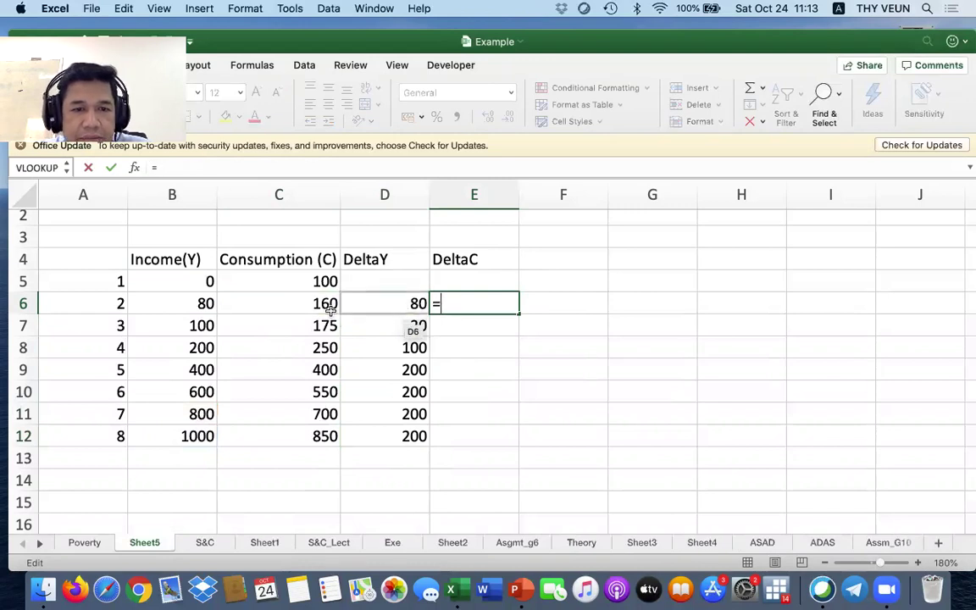
pyautogui.click(328, 306)
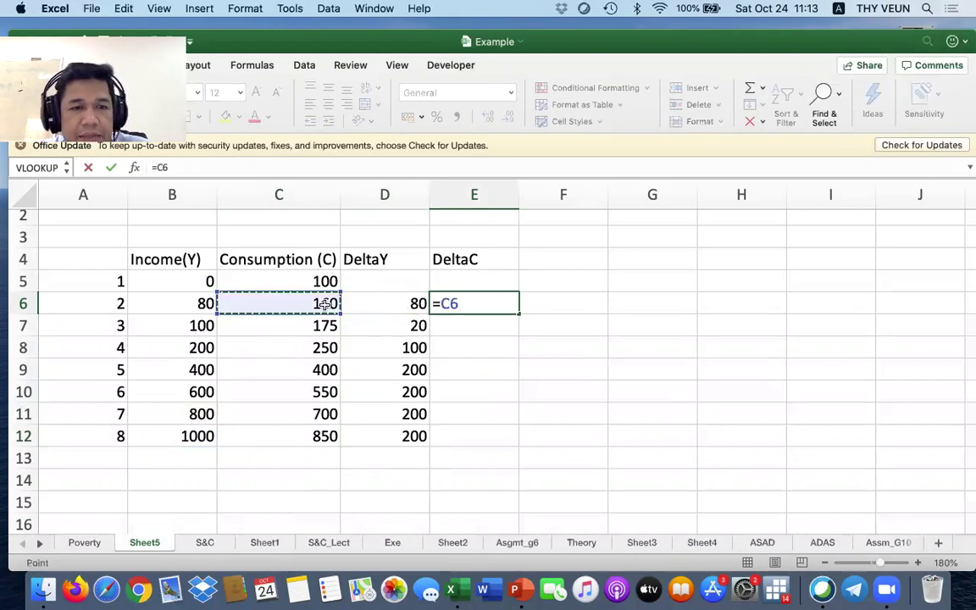
pyautogui.write('-')
pyautogui.click(327, 281)
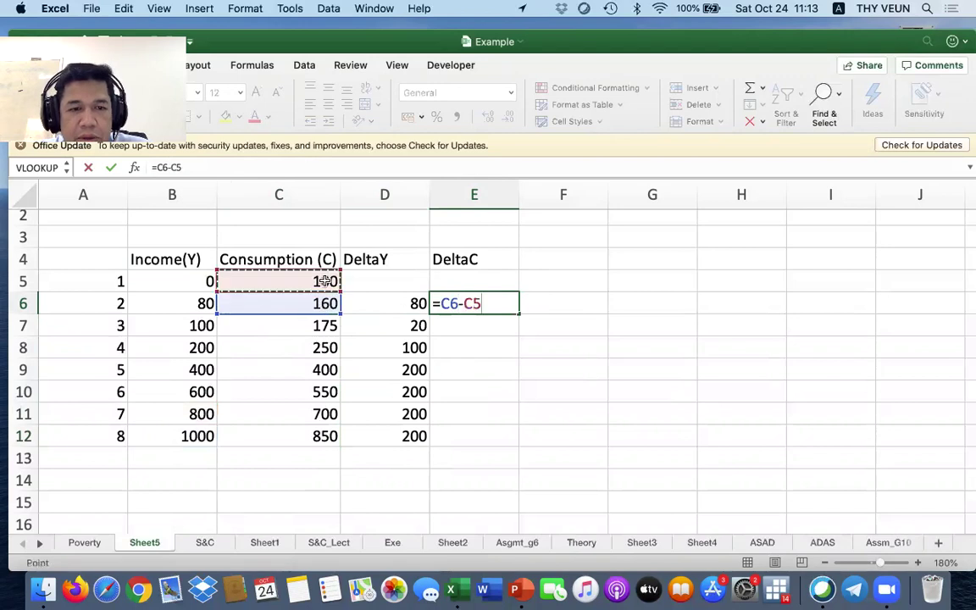
pyautogui.press('Return')
# Step: Fill the DeltaC formula from E6 down to E12
pyautogui.click(480, 301)
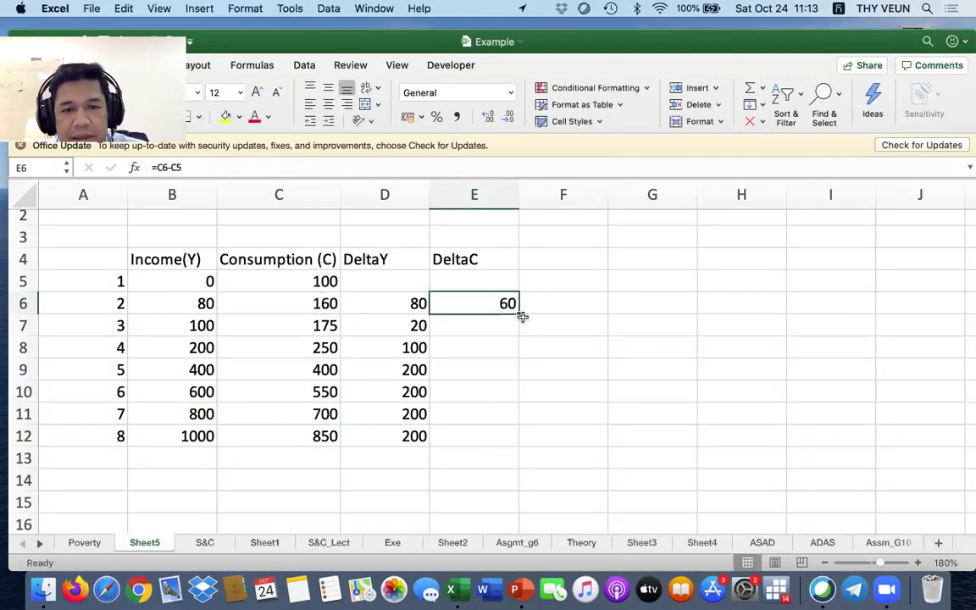
pyautogui.moveTo(518, 316); pyautogui.dragTo(480, 305)
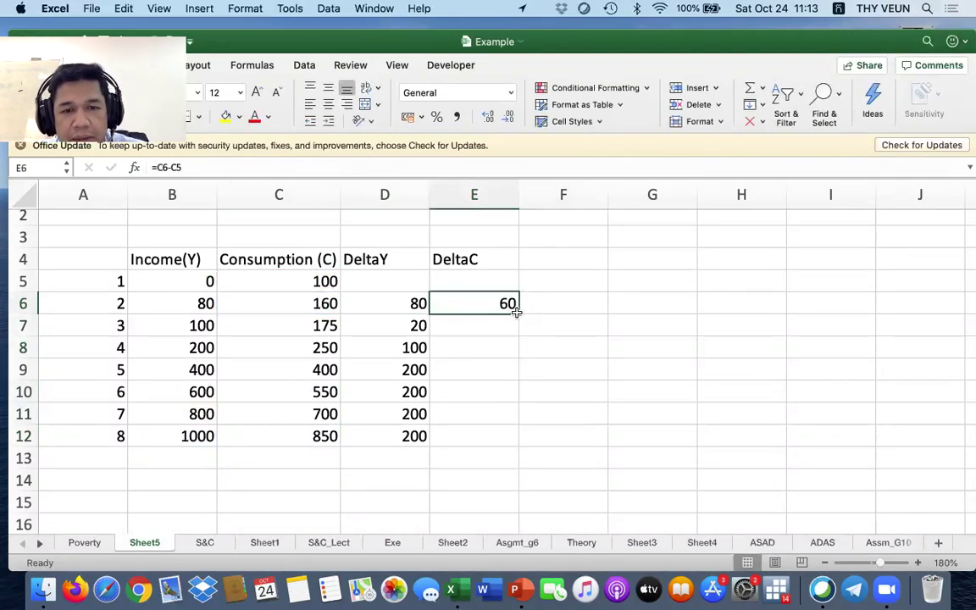
pyautogui.doubleClick(518, 313)
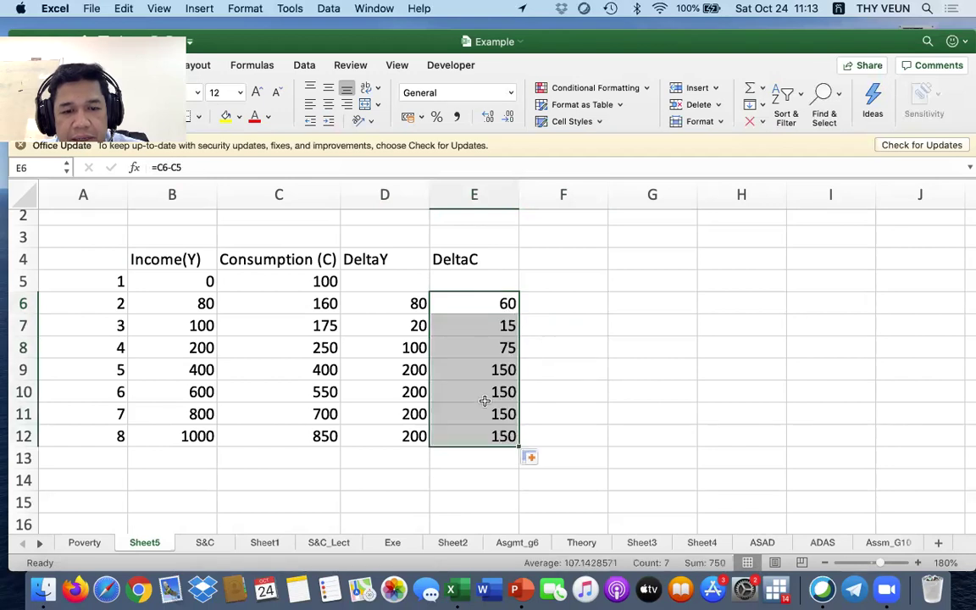
# Step: Check the cell references of the filled DeltaC formula in E12 and review the table
pyautogui.doubleClick(458, 436)
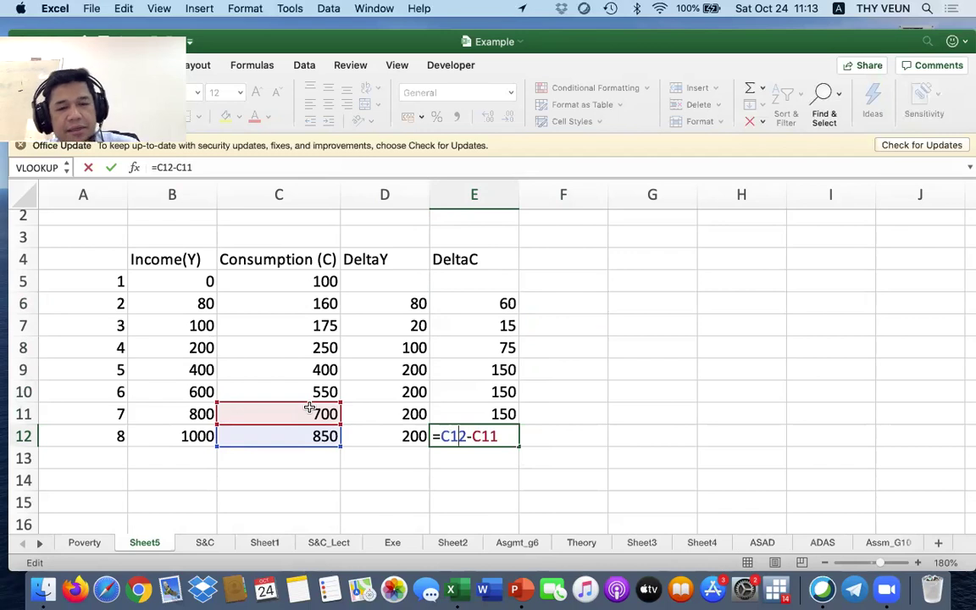
pyautogui.press('Escape')
pyautogui.scroll(2, 464, 390)
pyautogui.scroll(-3, 410, 441)
pyautogui.scroll(2, 373, 435)
pyautogui.scroll(1, 373, 435)
pyautogui.scroll(-3, 394, 436)
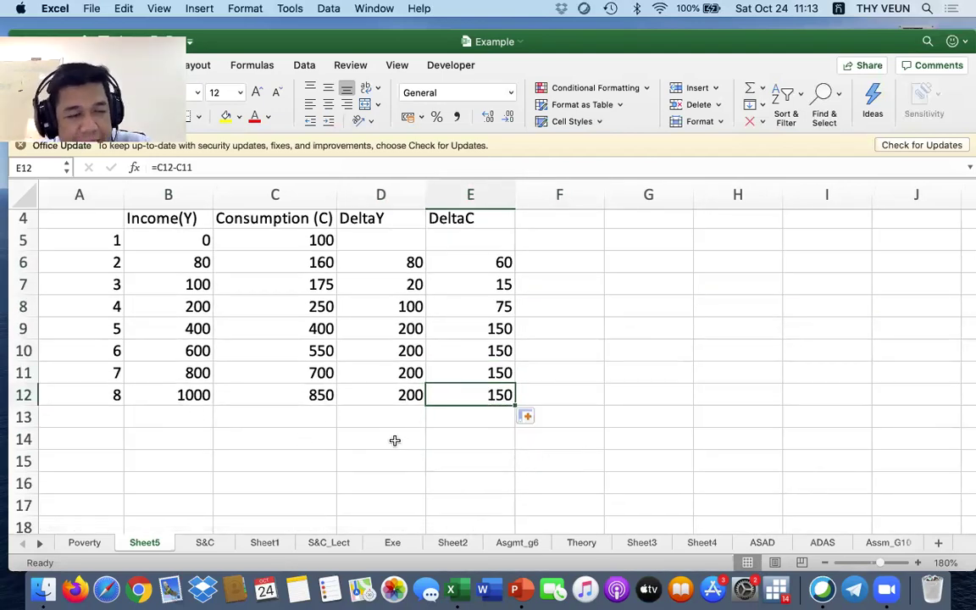
pyautogui.scroll(-1, 394, 439)
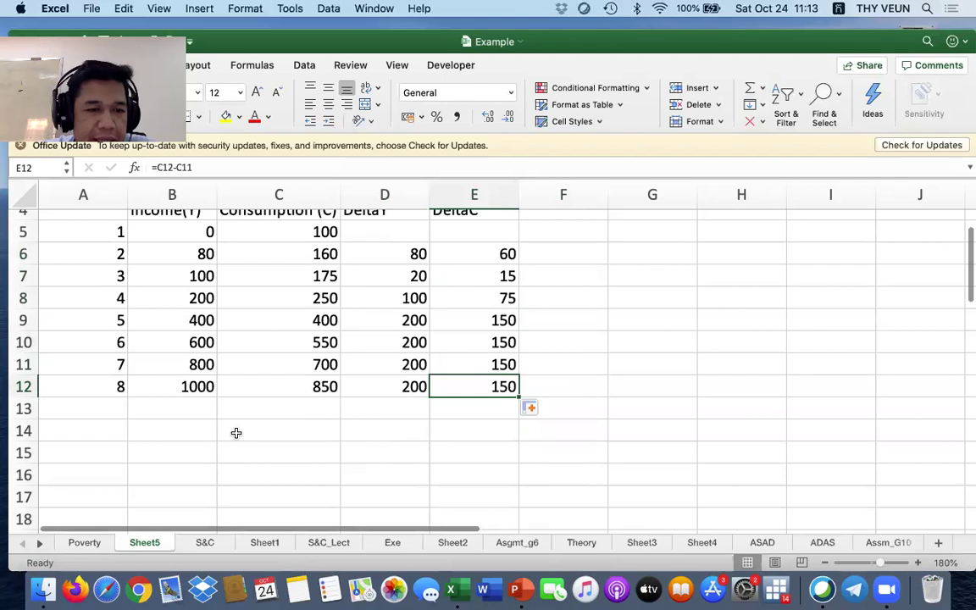
# Step: Enter the formula =SUM(B5:B12) in cell B13 to total the Income(Y) column
pyautogui.click(187, 405)
pyautogui.scroll(-1, 187, 413)
pyautogui.scroll(5, 187, 415)
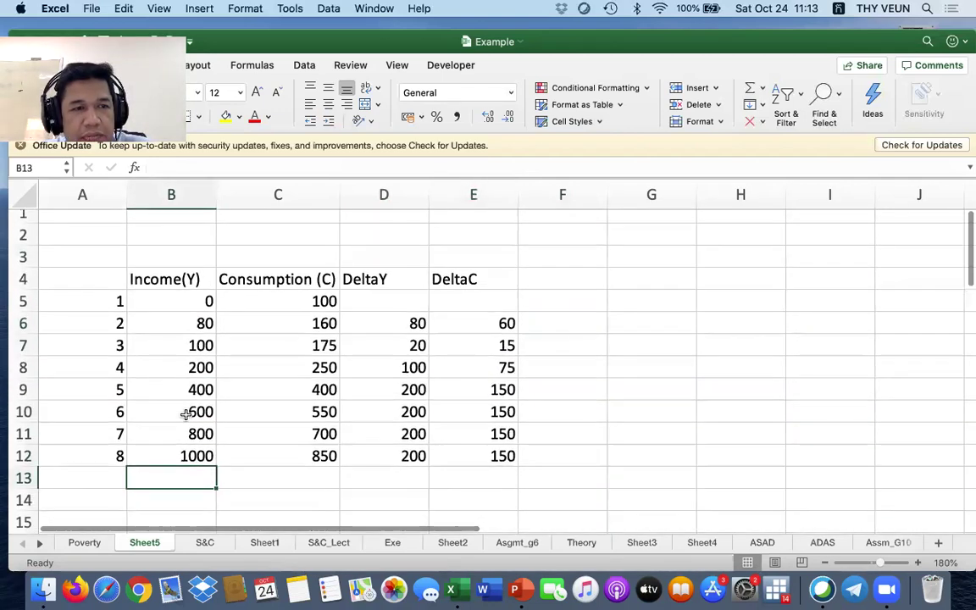
pyautogui.scroll(-1, 200, 434)
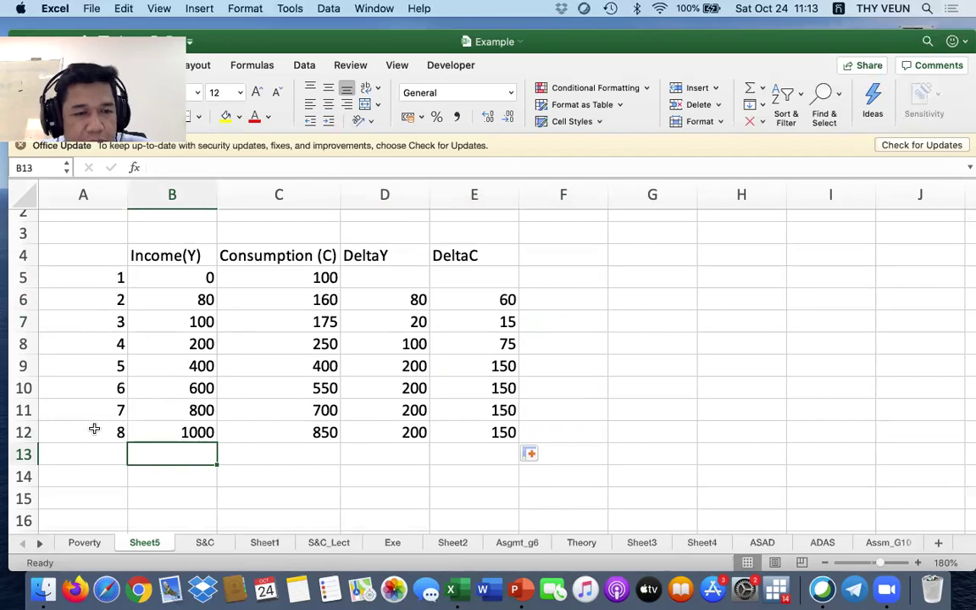
pyautogui.scroll(-2, 124, 457)
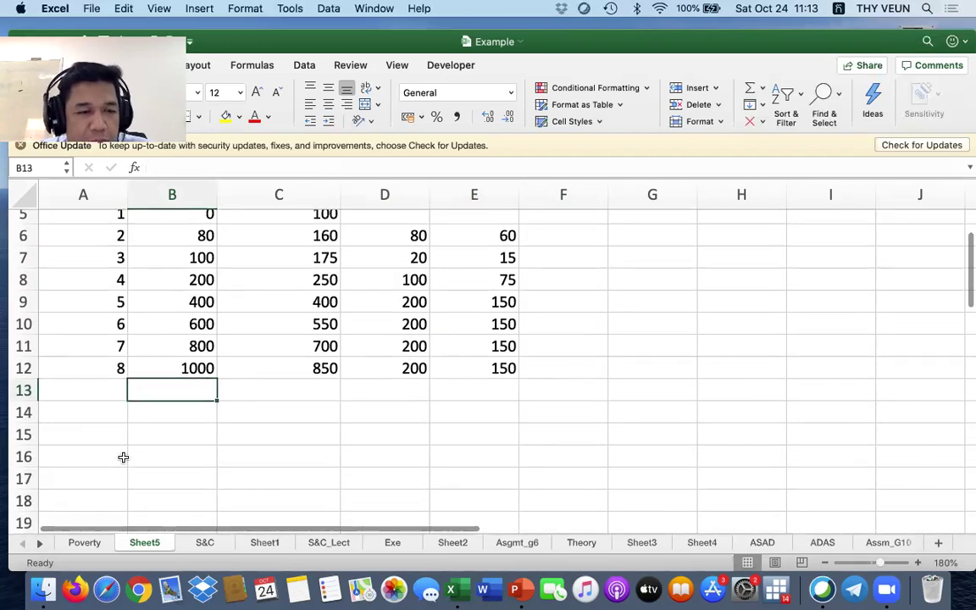
pyautogui.scroll(3, 170, 442)
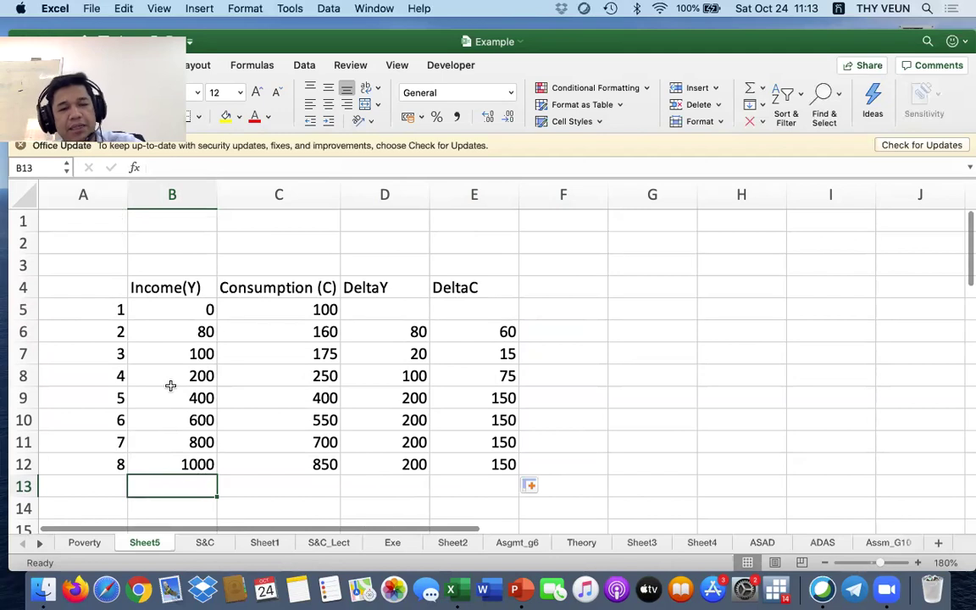
pyautogui.scroll(-3, 187, 406)
pyautogui.scroll(1, 187, 407)
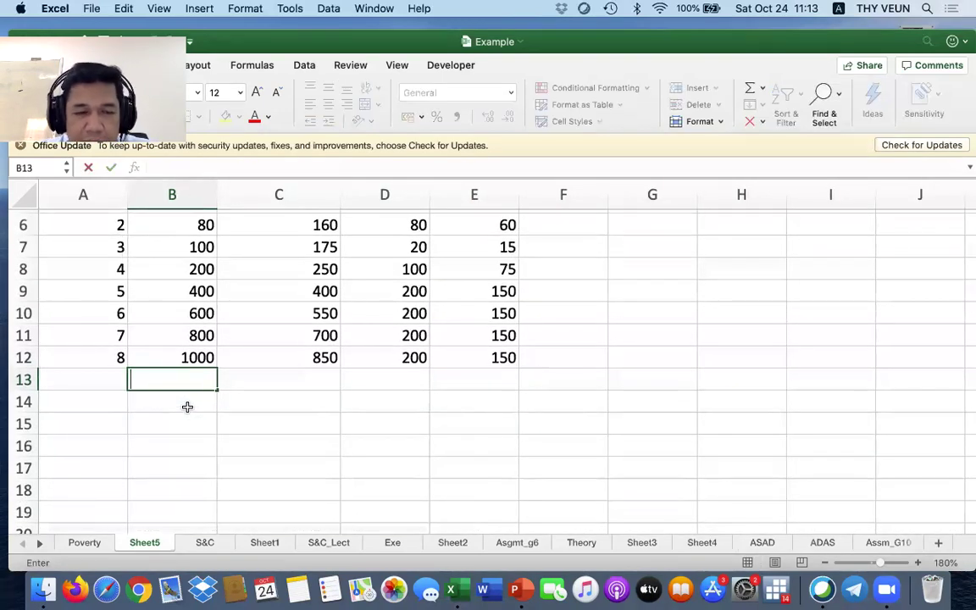
pyautogui.write('s')
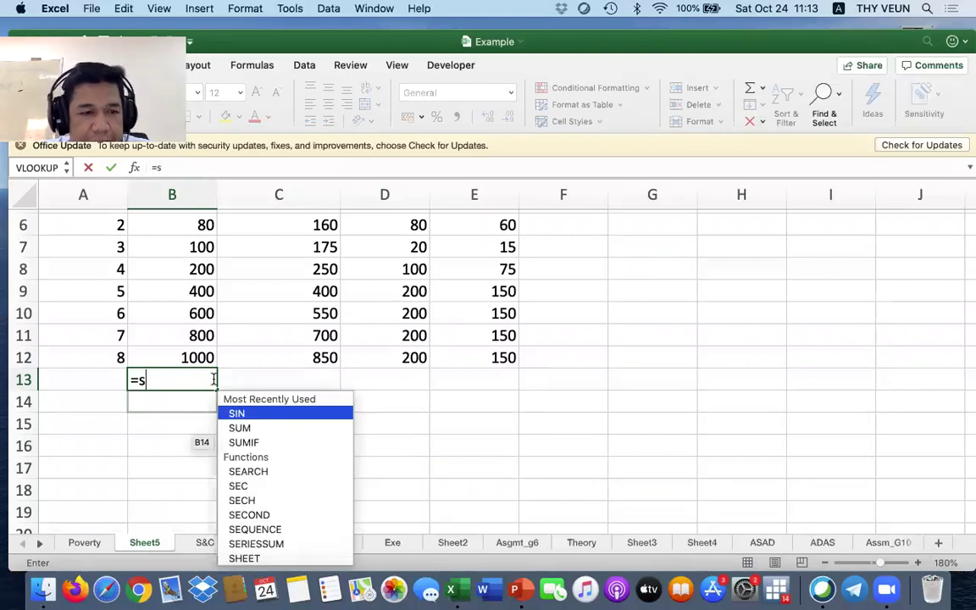
pyautogui.write('um')
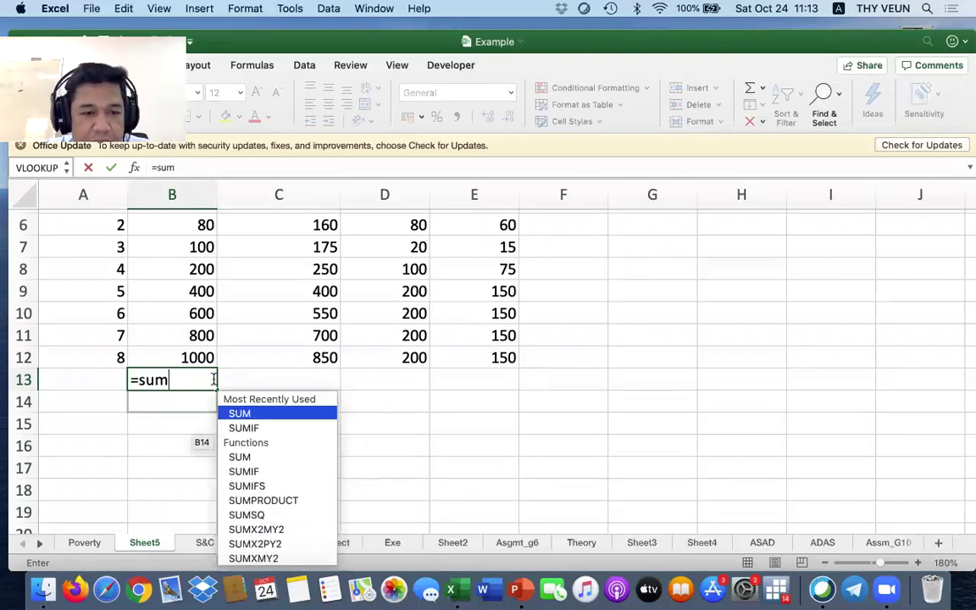
pyautogui.doubleClick(279, 412)
pyautogui.click(173, 356)
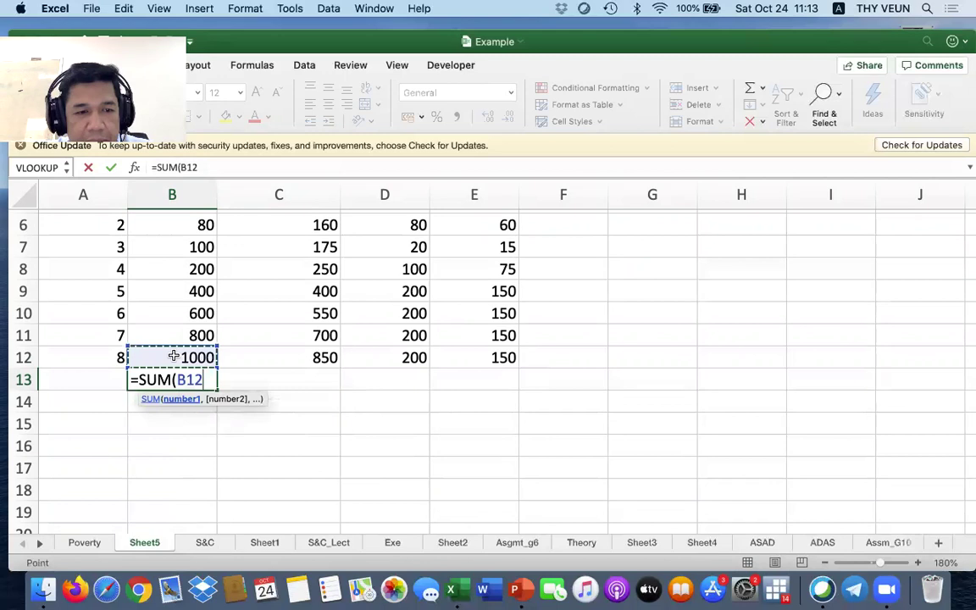
pyautogui.hotkey('shift', 'Up')
pyautogui.hotkey('shift', 'Up')
pyautogui.hotkey('shift', 'Up')
pyautogui.hotkey('shift', 'Up')
pyautogui.hotkey('shift', 'Up')
pyautogui.scroll(3, 172, 356)
pyautogui.hotkey('shift', 'Up')
pyautogui.hotkey('shift', 'Up')
pyautogui.press('Return')
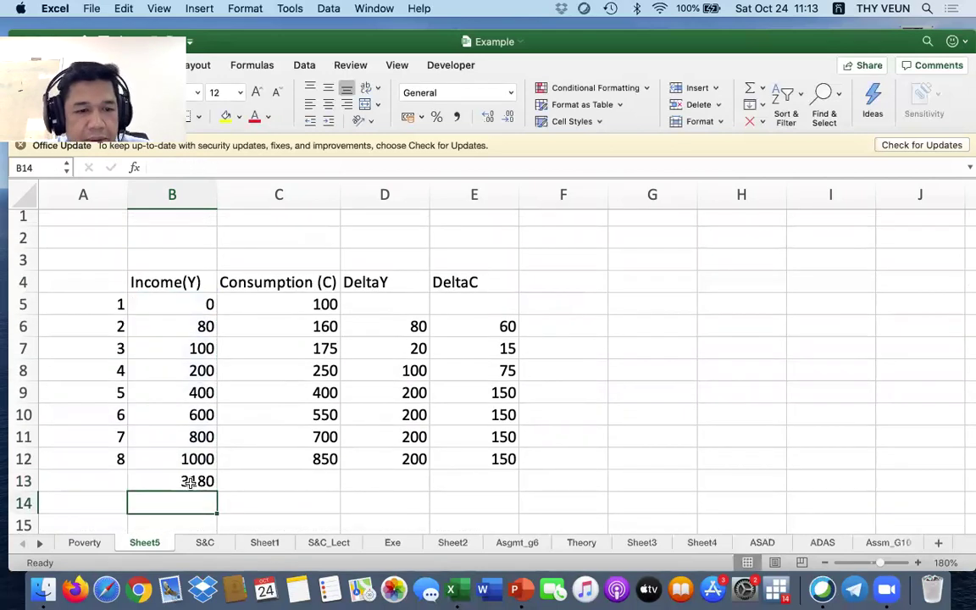
# Step: Check the range of the sum formula in B13 and fill it across to E13
pyautogui.doubleClick(189, 481)
pyautogui.press('Escape')
pyautogui.moveTo(217, 491); pyautogui.dragTo(510, 492)
pyautogui.scroll(-3, 446, 477)
pyautogui.scroll(2, 447, 477)
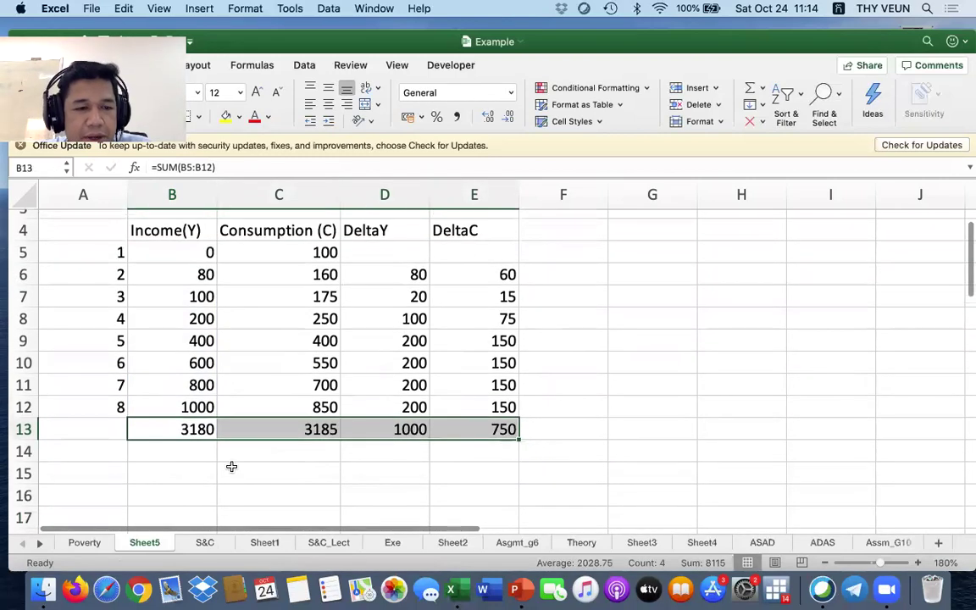
# Step: Label cell A13 as Total, removing any stray character before the word, and label cell A14 as Average
pyautogui.click(190, 456)
pyautogui.click(103, 440)
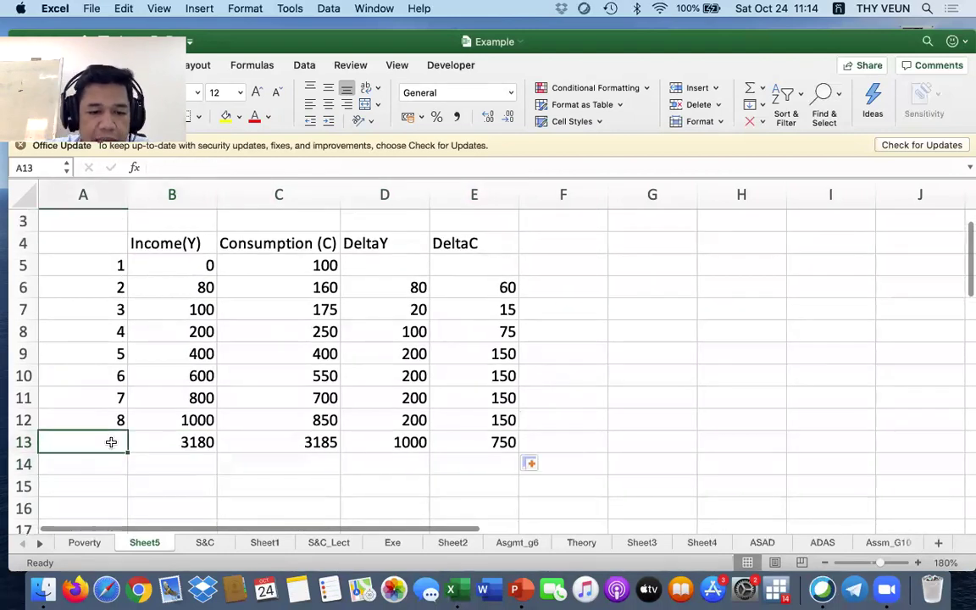
pyautogui.doubleClick(111, 442)
pyautogui.write('Total')
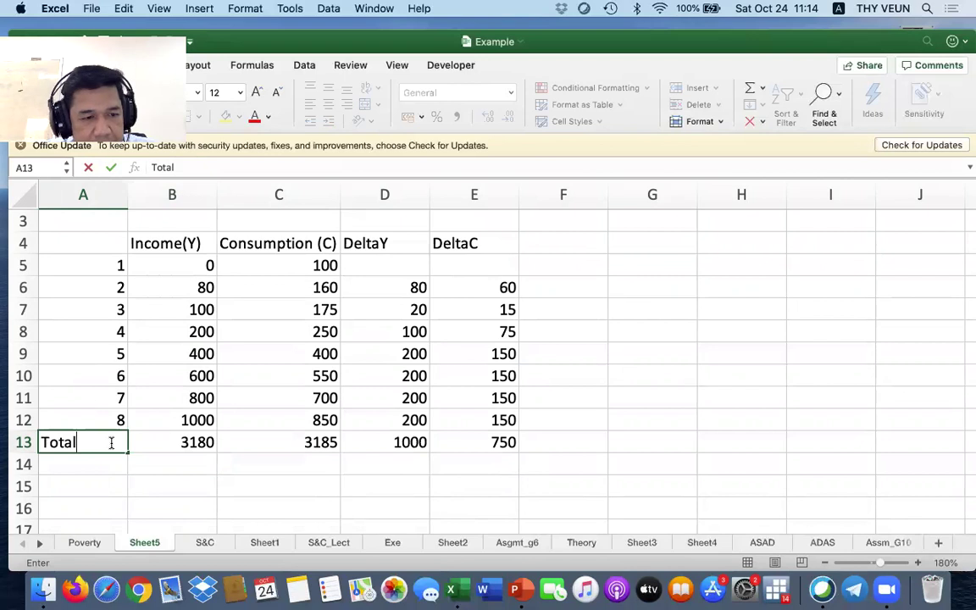
pyautogui.press('Return')
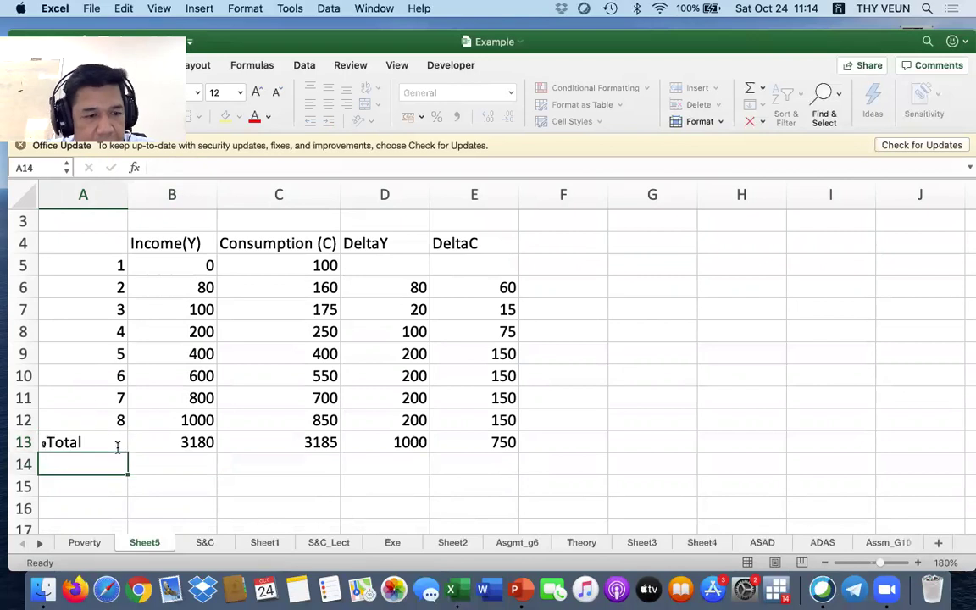
pyautogui.click(118, 445)
pyautogui.click(154, 168)
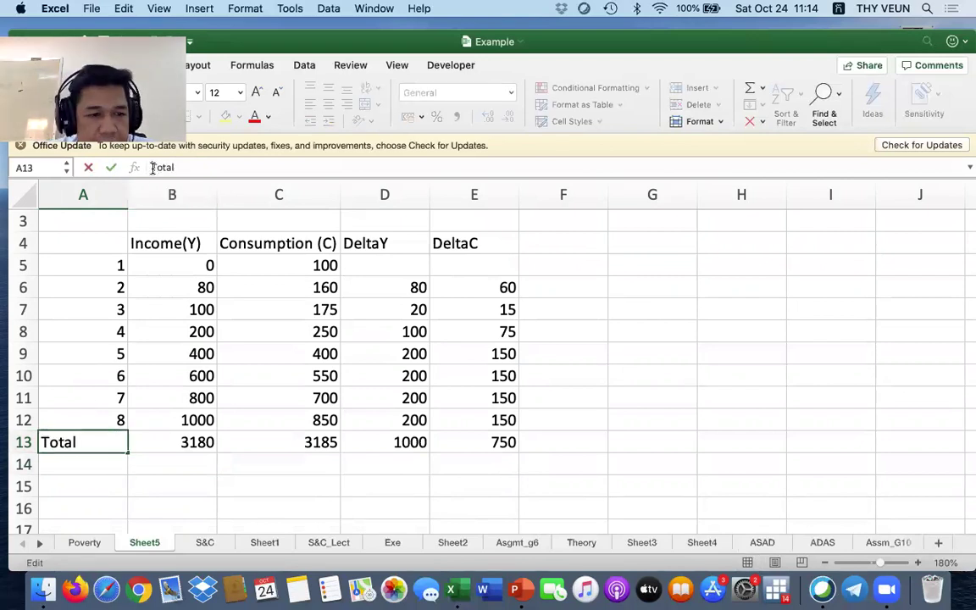
pyautogui.press('Return')
pyautogui.hotkey('ctrl', 'space')
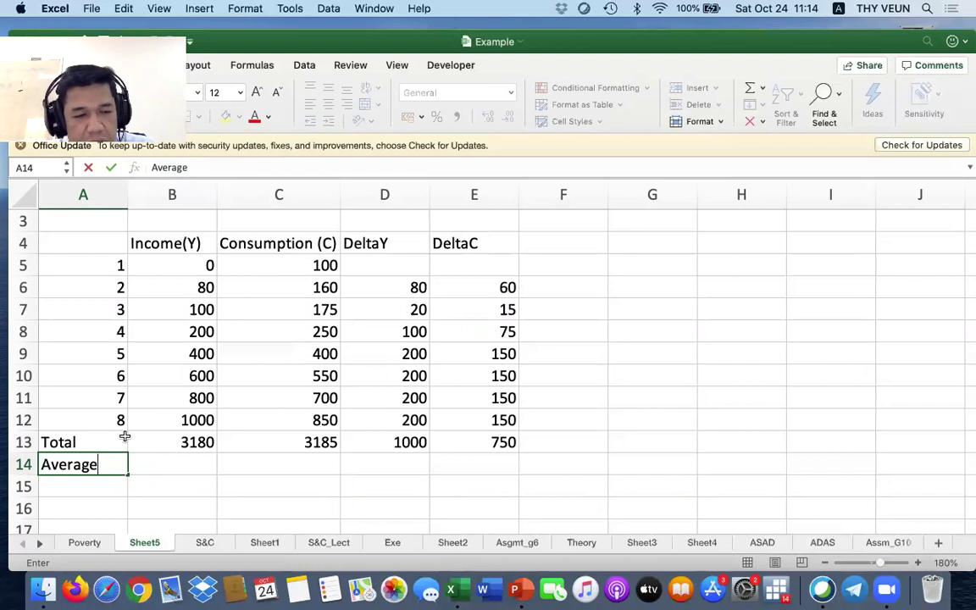
pyautogui.press('Return')
# Step: Enter the average income formula =B13/8 in cell B14, switching the keyboard input language for the division sign
pyautogui.click(182, 444)
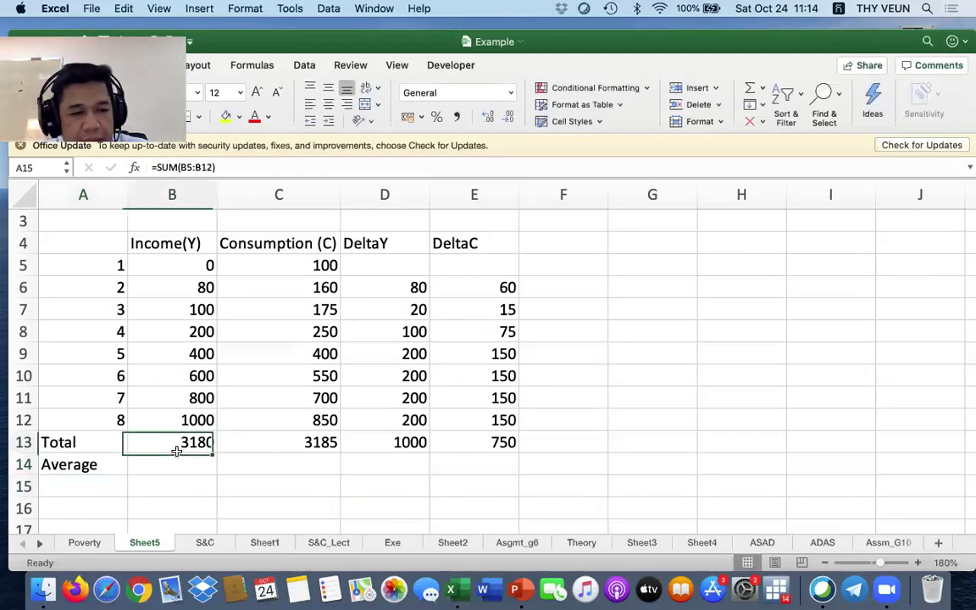
pyautogui.click(176, 469)
pyautogui.hotkey('ctrl', 'space')
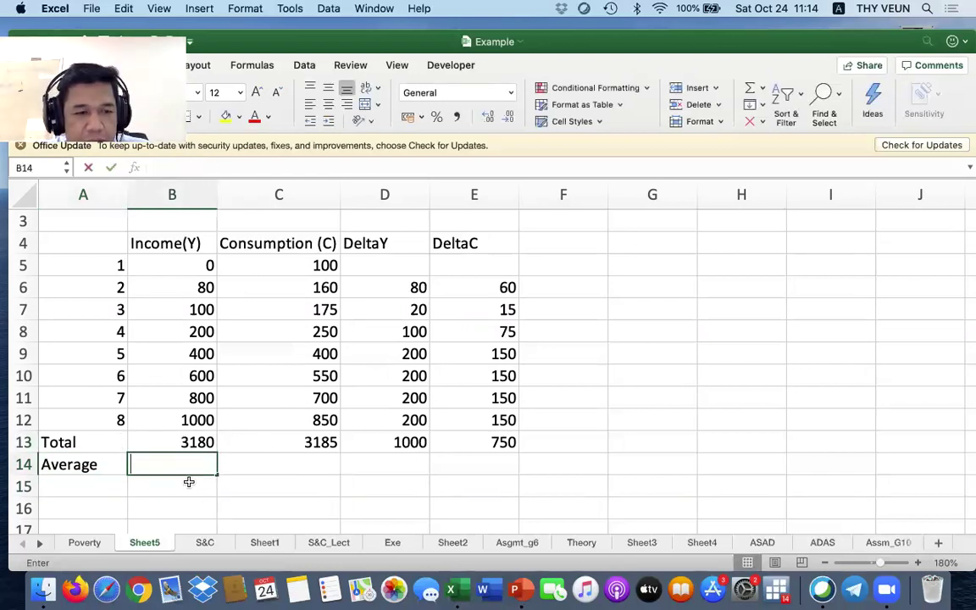
pyautogui.write('=')
pyautogui.click(191, 444)
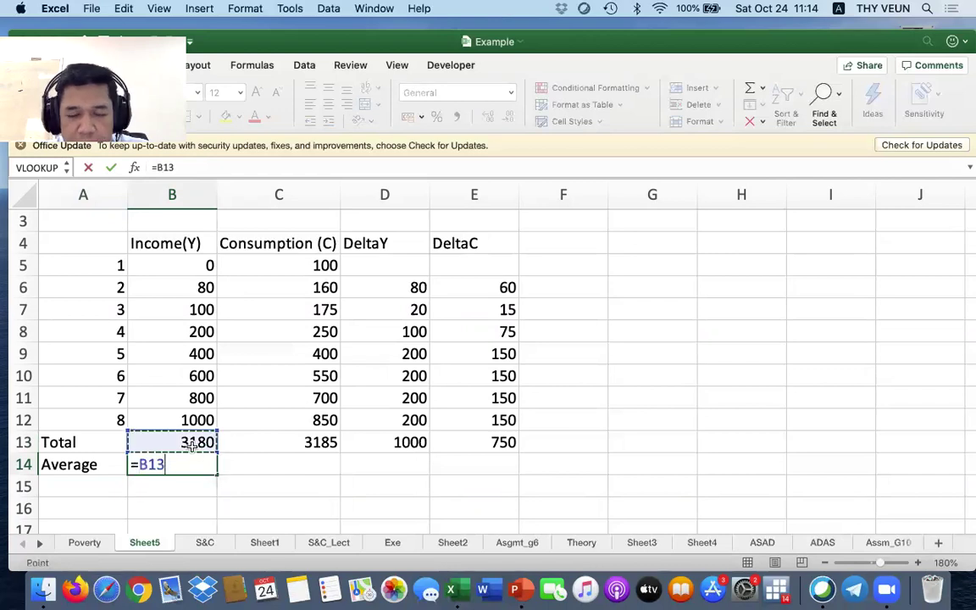
pyautogui.press('Return')
pyautogui.click(193, 464)
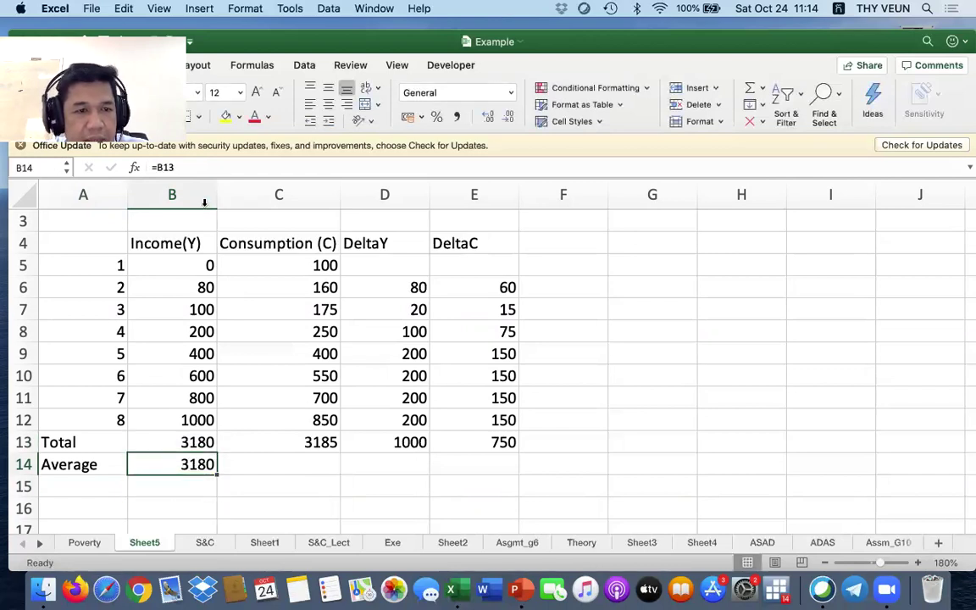
pyautogui.click(185, 166)
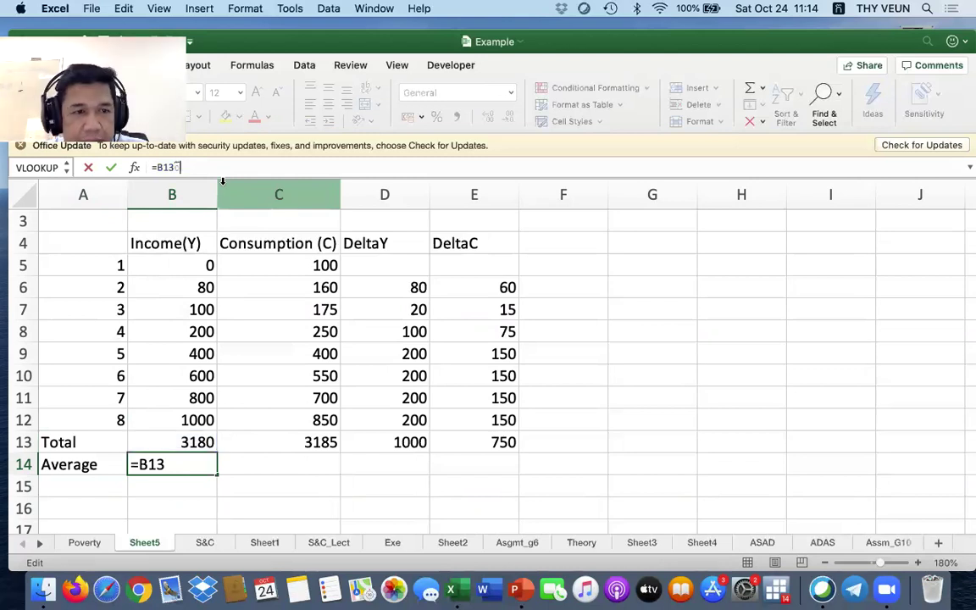
pyautogui.click(837, 10)
pyautogui.click(716, 27)
pyautogui.write('/8')
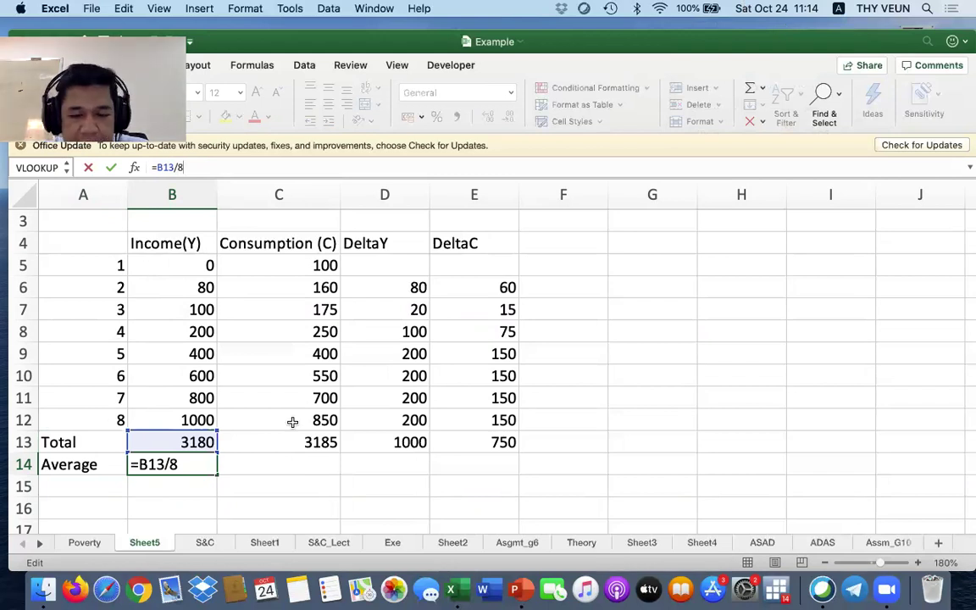
pyautogui.press('Return')
# Step: Fill the average formula from B14 across to E14 and check the cell reference in C14
pyautogui.click(204, 466)
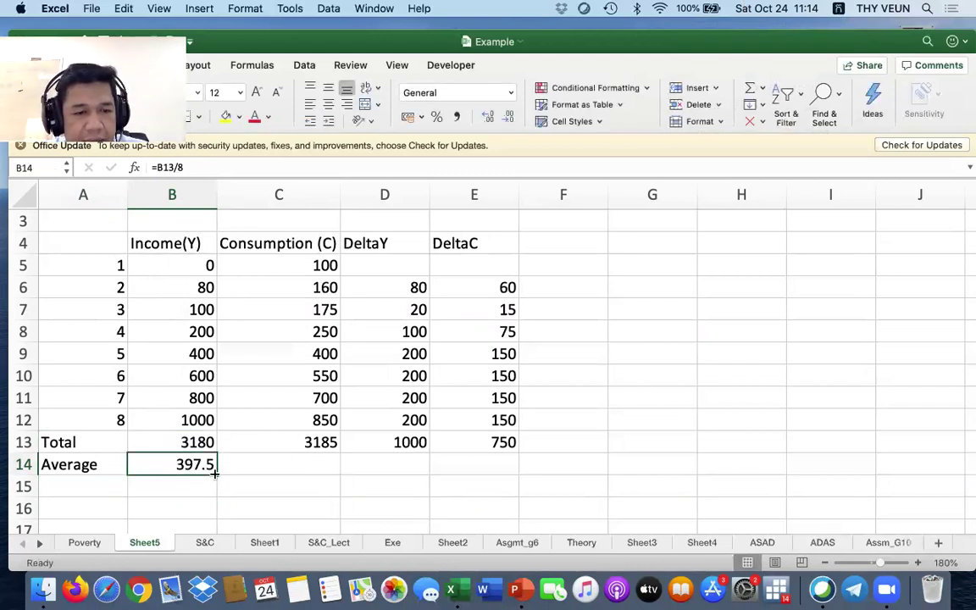
pyautogui.moveTo(273, 477); pyautogui.dragTo(519, 495)
pyautogui.doubleClick(306, 465)
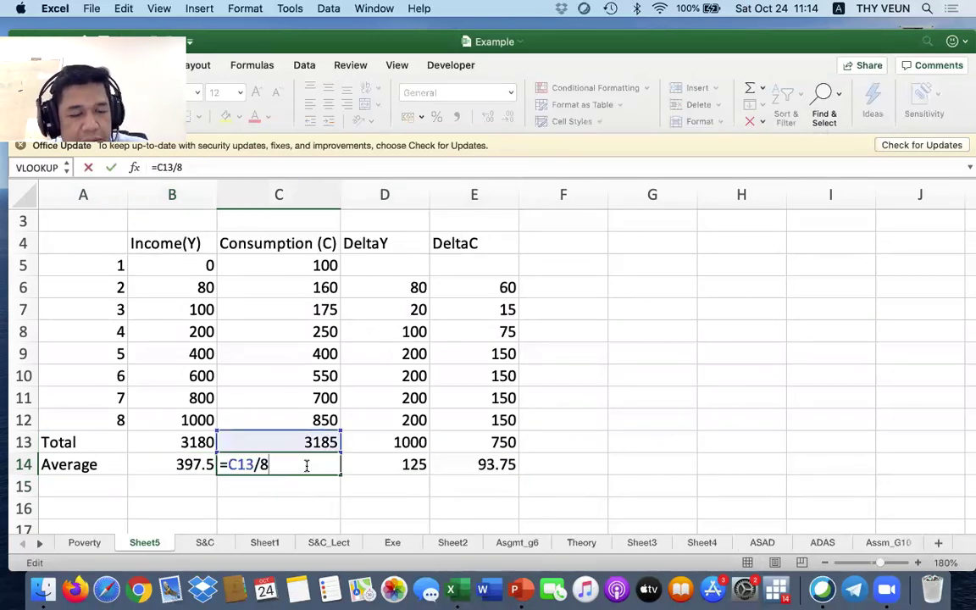
pyautogui.press('Escape')
# Step: Change the DeltaY average in D14 to =D13/7, fill it to E14 and check the copied formula
pyautogui.doubleClick(419, 465)
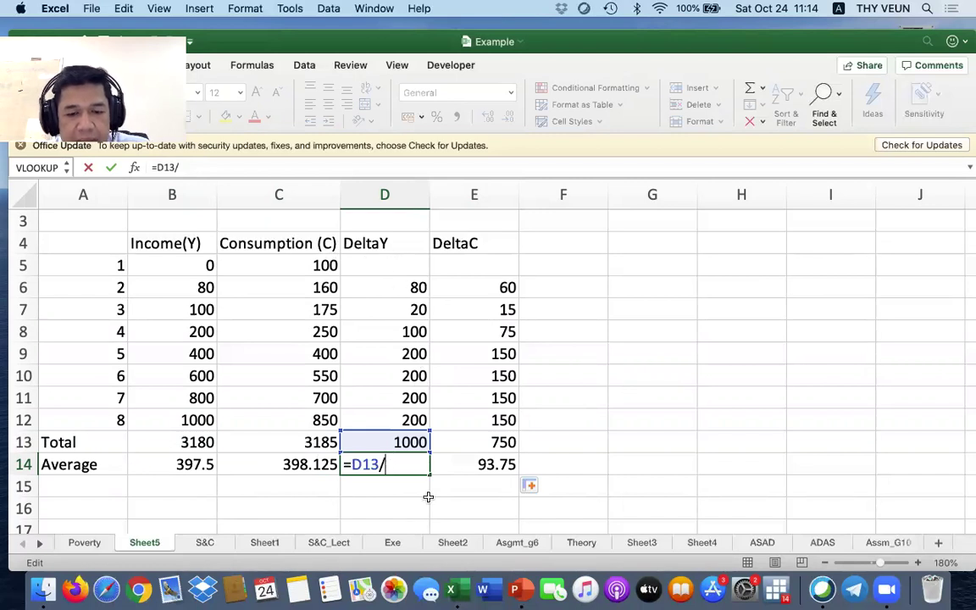
pyautogui.press('Return')
pyautogui.click(412, 465)
pyautogui.moveTo(471, 474); pyautogui.dragTo(504, 474)
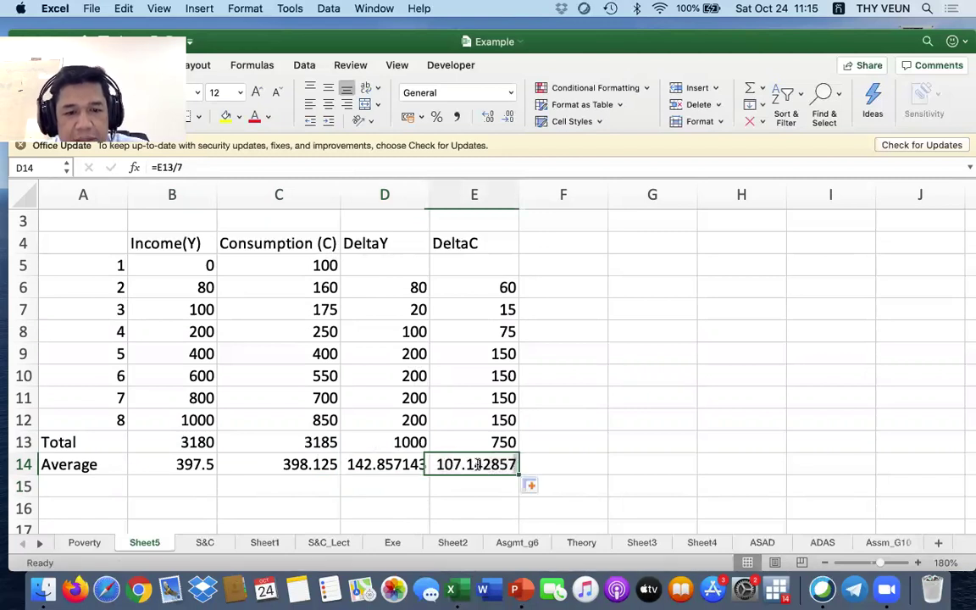
pyautogui.doubleClick(507, 476)
pyautogui.press('Escape')
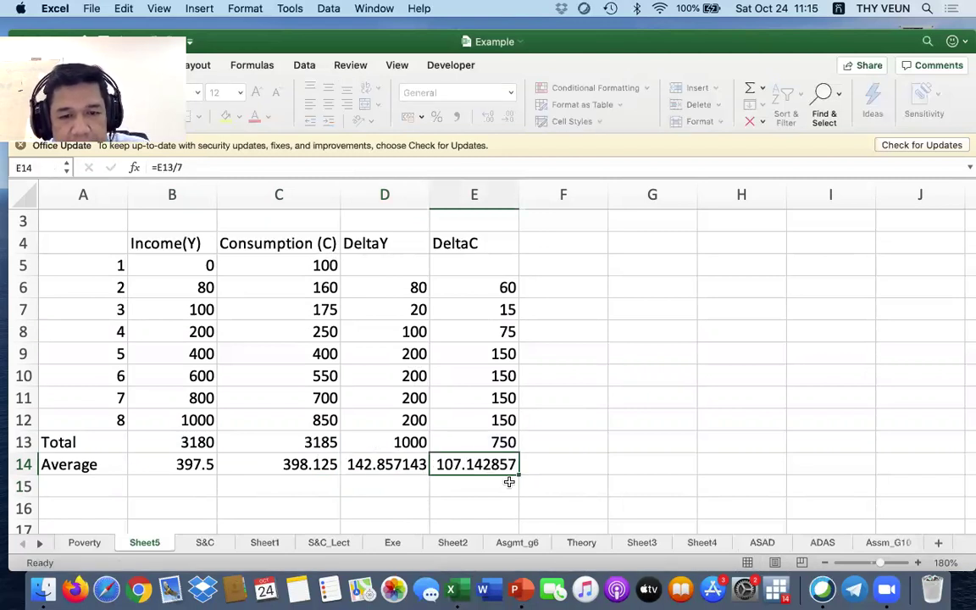
# Step: Enter the formula =AVERAGE(B5:B12) in cell B15 to average the income values with the built-in function
pyautogui.scroll(-4, 464, 483)
pyautogui.scroll(-2, 465, 484)
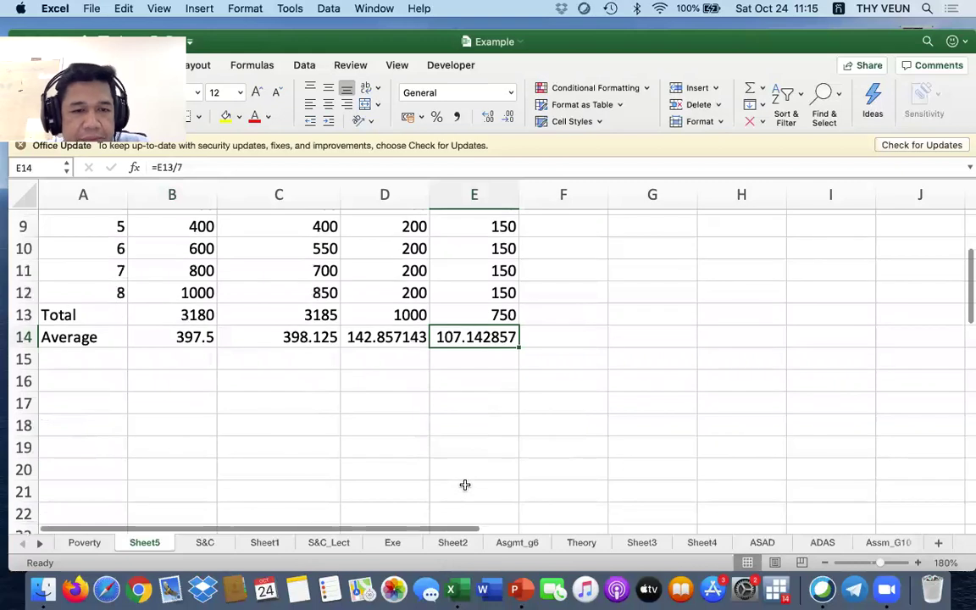
pyautogui.scroll(4, 457, 451)
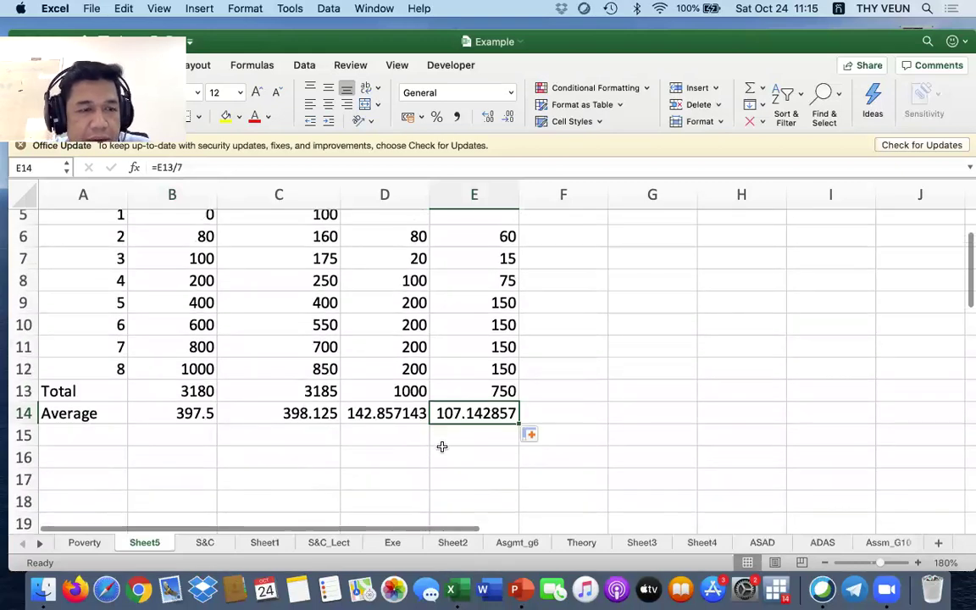
pyautogui.scroll(-3, 439, 445)
pyautogui.scroll(2, 439, 445)
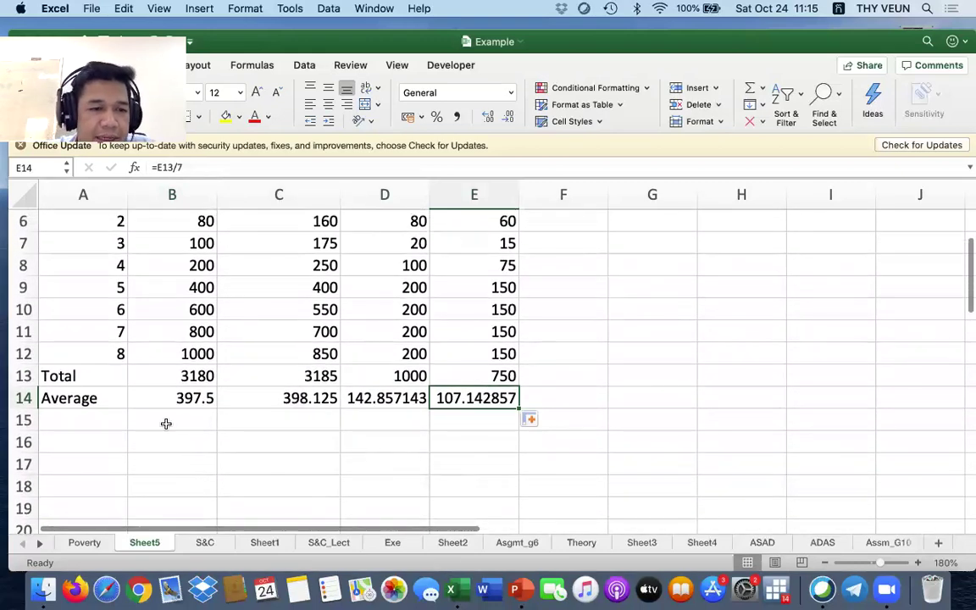
pyautogui.click(167, 424)
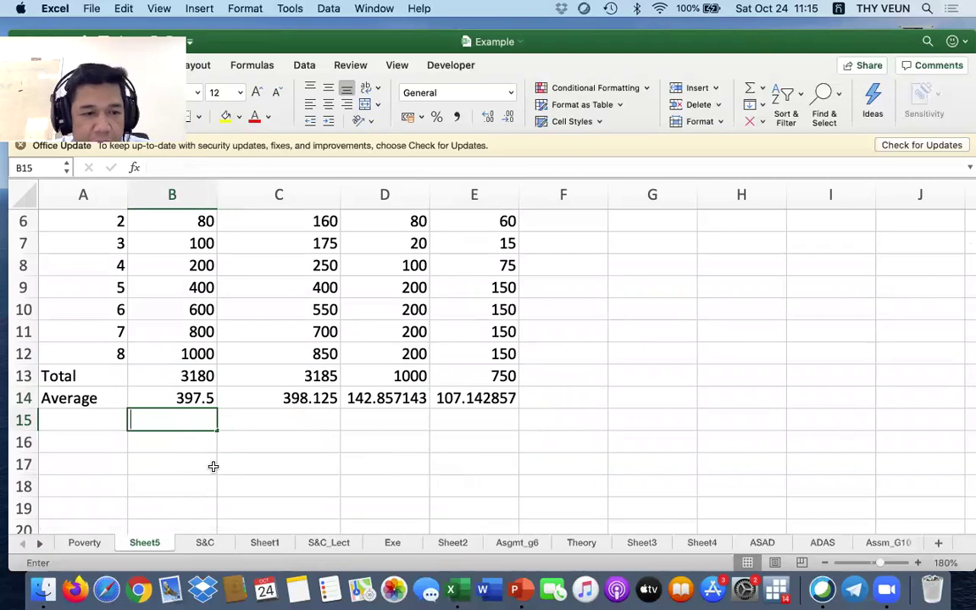
pyautogui.write('=a')
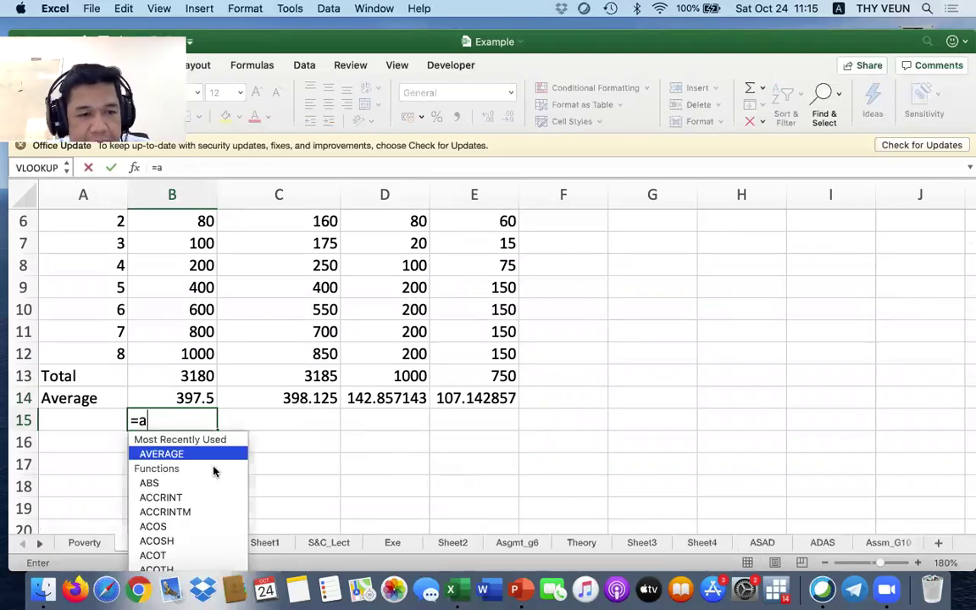
pyautogui.doubleClick(203, 452)
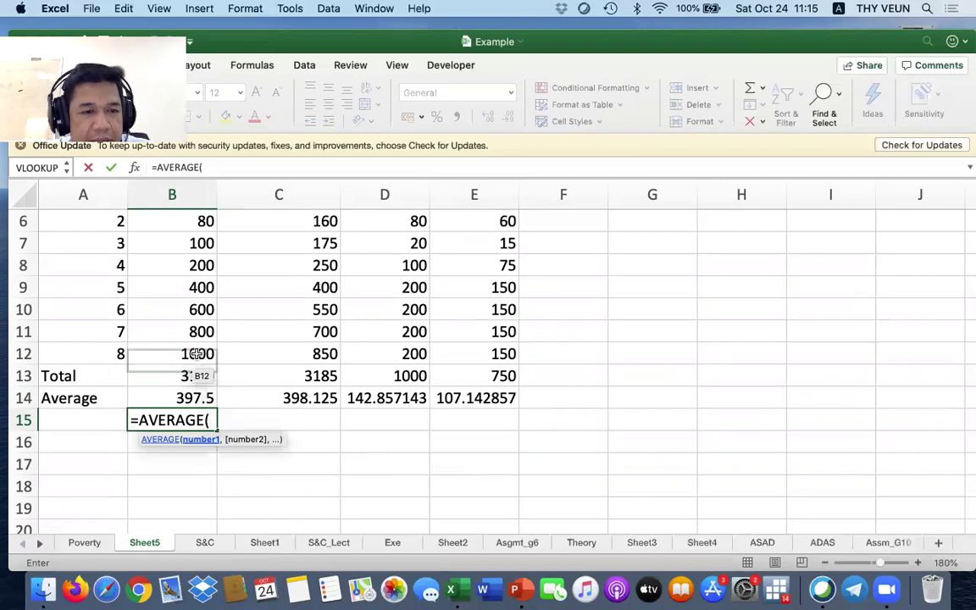
pyautogui.scroll(3, 195, 356)
pyautogui.click(190, 271)
pyautogui.hotkey('shift', 'Down')
pyautogui.hotkey('shift', 'Down')
pyautogui.hotkey('shift', 'Down')
pyautogui.hotkey('shift', 'Down')
pyautogui.hotkey('shift', 'Down')
pyautogui.hotkey('shift', 'Down')
pyautogui.hotkey('shift', 'Down')
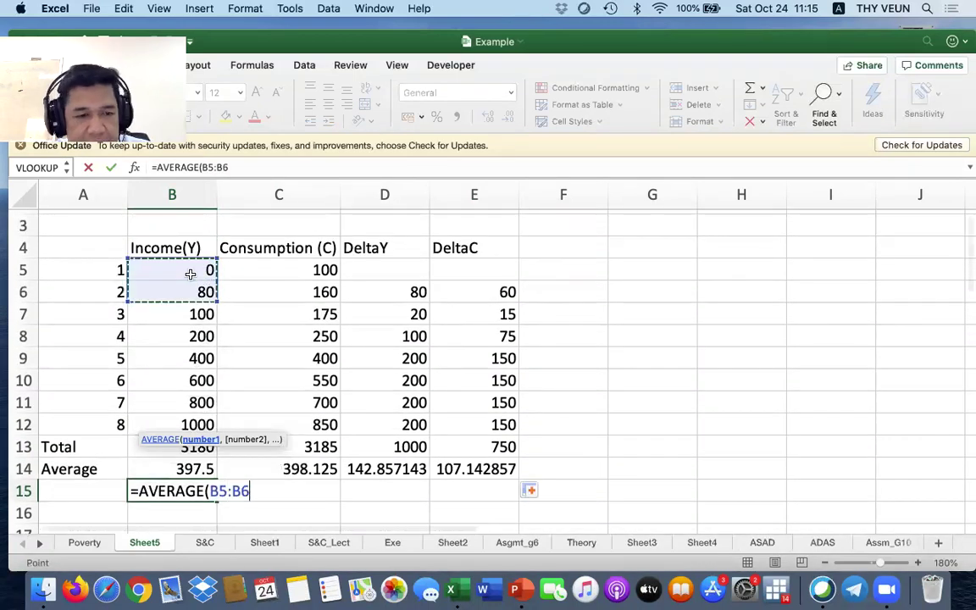
pyautogui.press('Return')
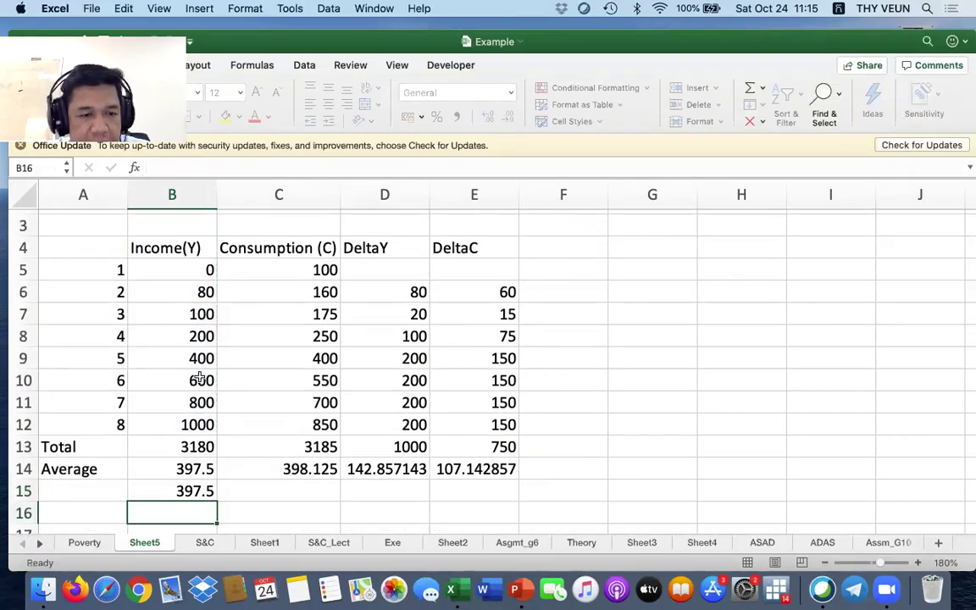
# Step: Fill the AVERAGE formula from B15 across to C15 for the consumption column
pyautogui.click(200, 490)
pyautogui.moveTo(218, 501); pyautogui.dragTo(344, 490)
pyautogui.scroll(-3, 344, 490)
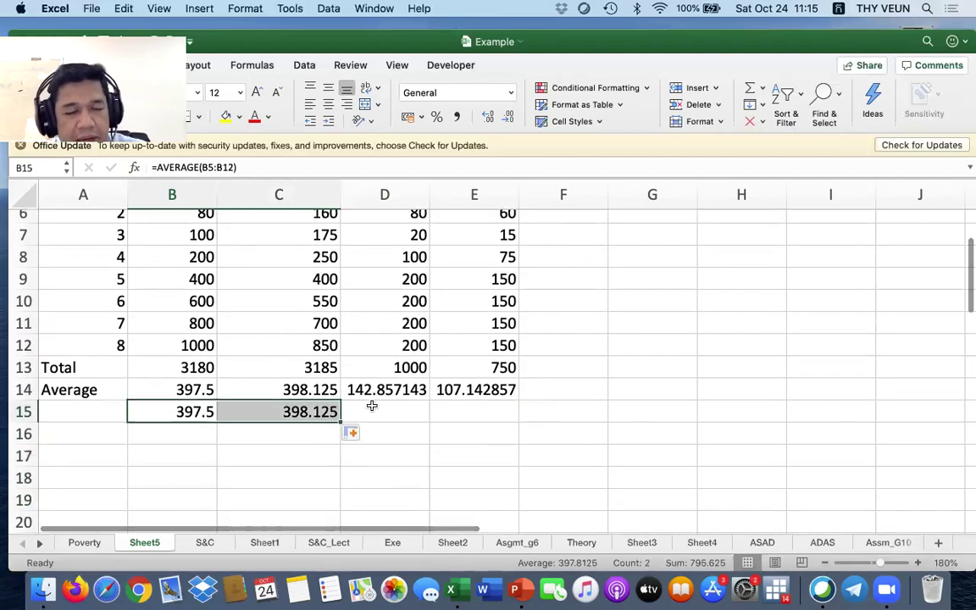
# Step: Fill the AVERAGE formula from C15 across to E15 and check the copied cell range in D15
pyautogui.click(376, 400)
pyautogui.click(327, 398)
pyautogui.moveTo(337, 407); pyautogui.dragTo(509, 414)
pyautogui.click(410, 407)
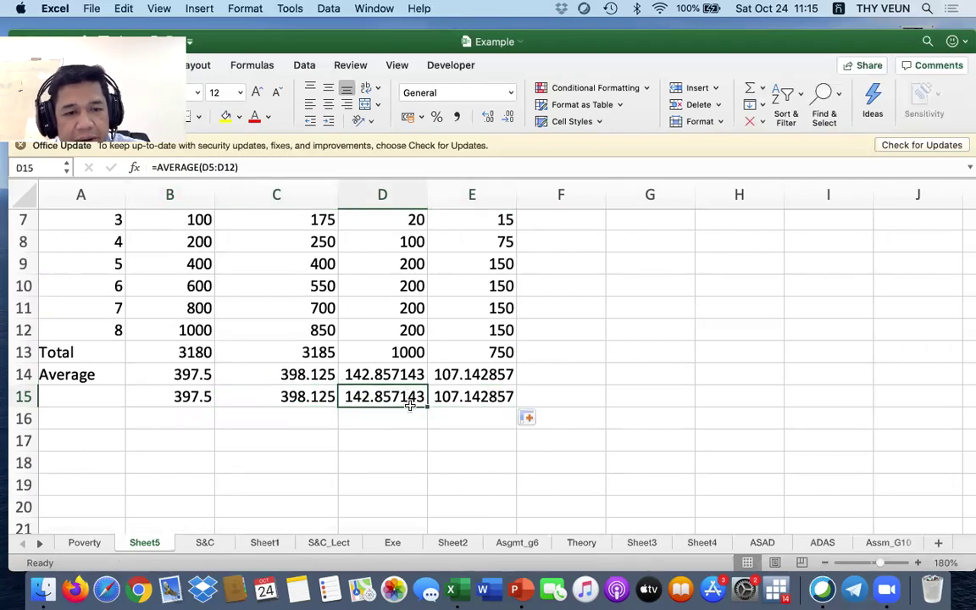
pyautogui.scroll(1, 411, 427)
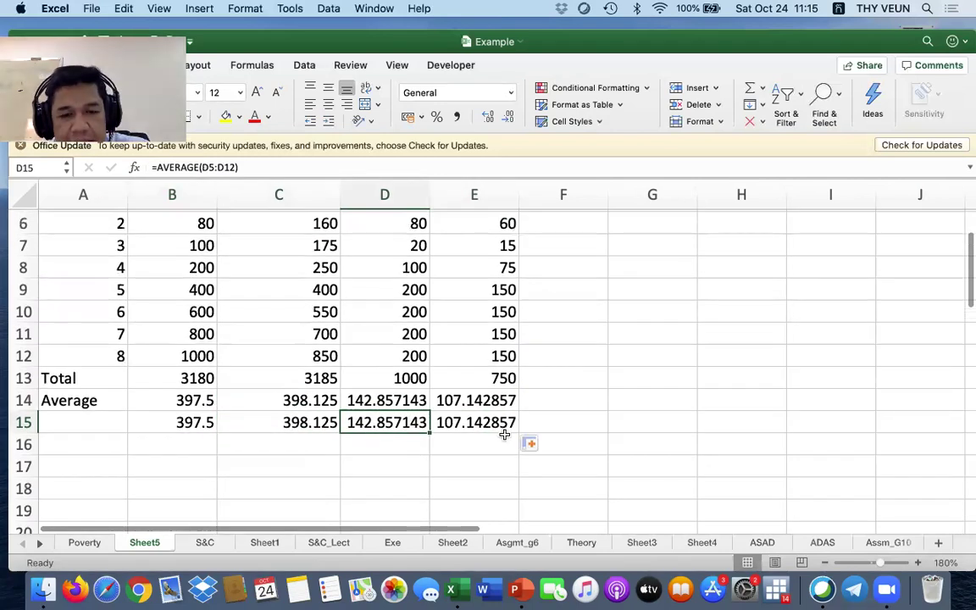
pyautogui.scroll(4, 477, 424)
pyautogui.scroll(-3, 449, 373)
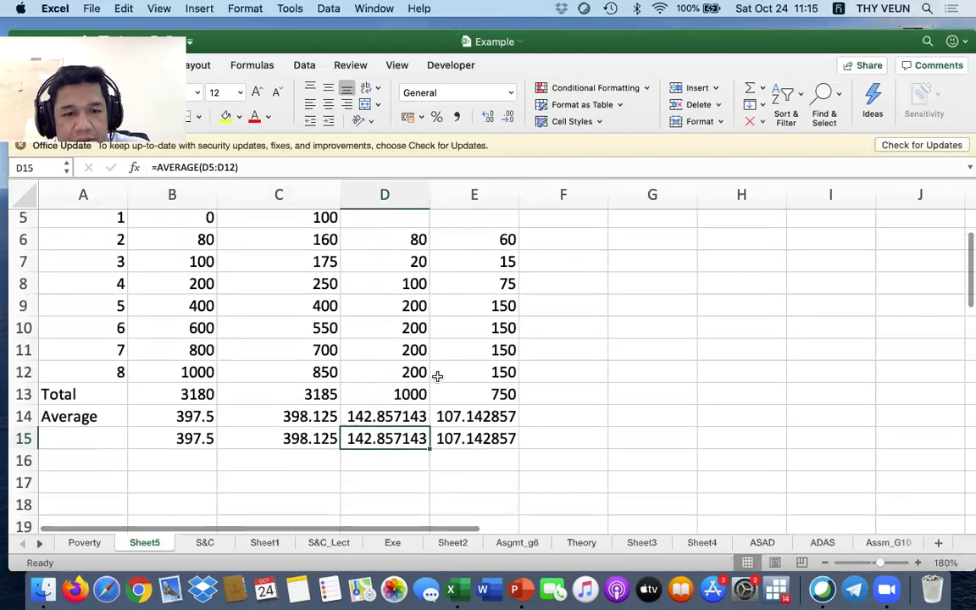
pyautogui.doubleClick(403, 437)
pyautogui.scroll(2, 444, 375)
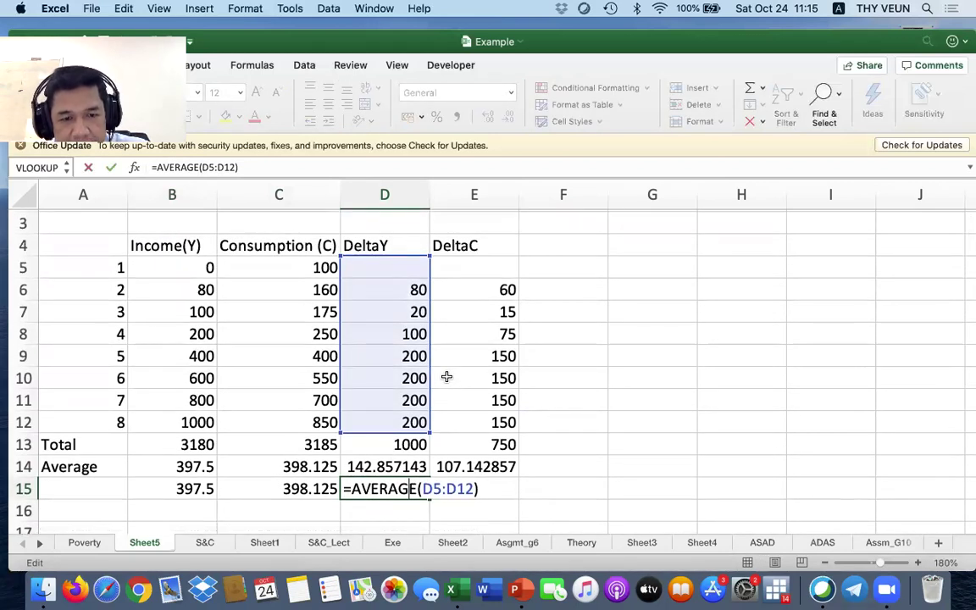
# Step: Check the D14 formula and change the DeltaY total in D13 to =SUM(D6:D12), leaving out the empty first row
pyautogui.click(398, 467)
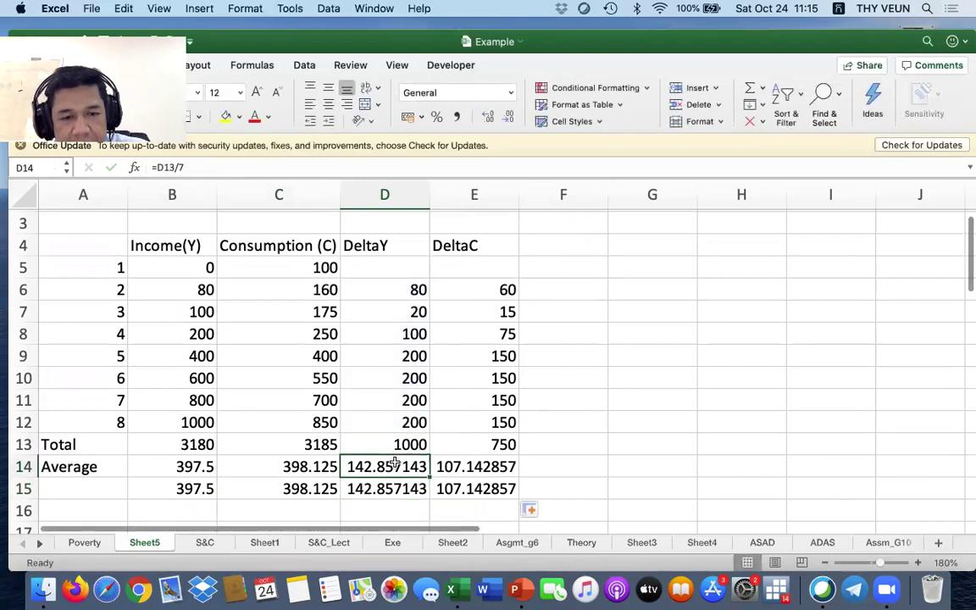
pyautogui.doubleClick(398, 467)
pyautogui.press('Escape')
pyautogui.click(400, 445)
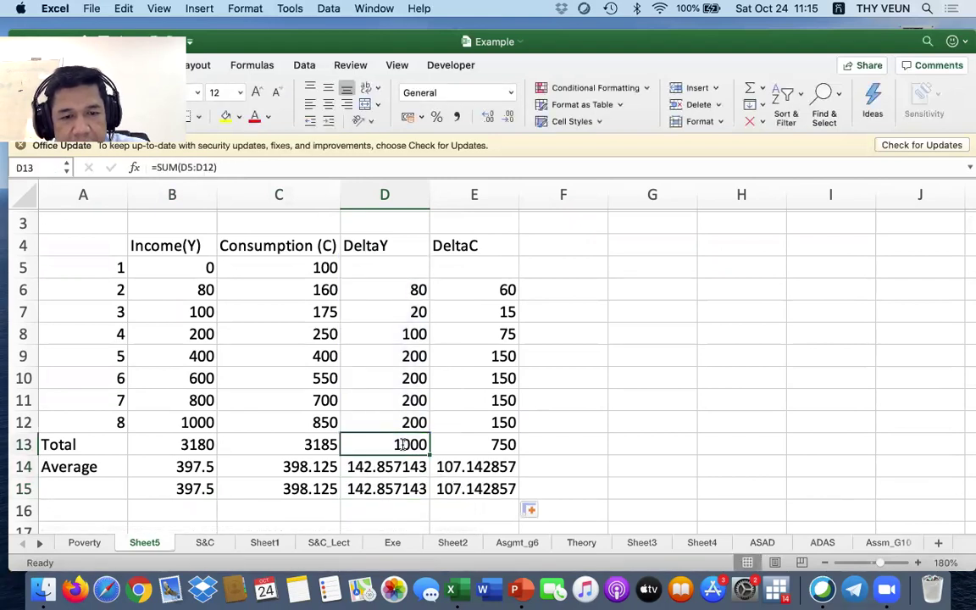
pyautogui.doubleClick(402, 445)
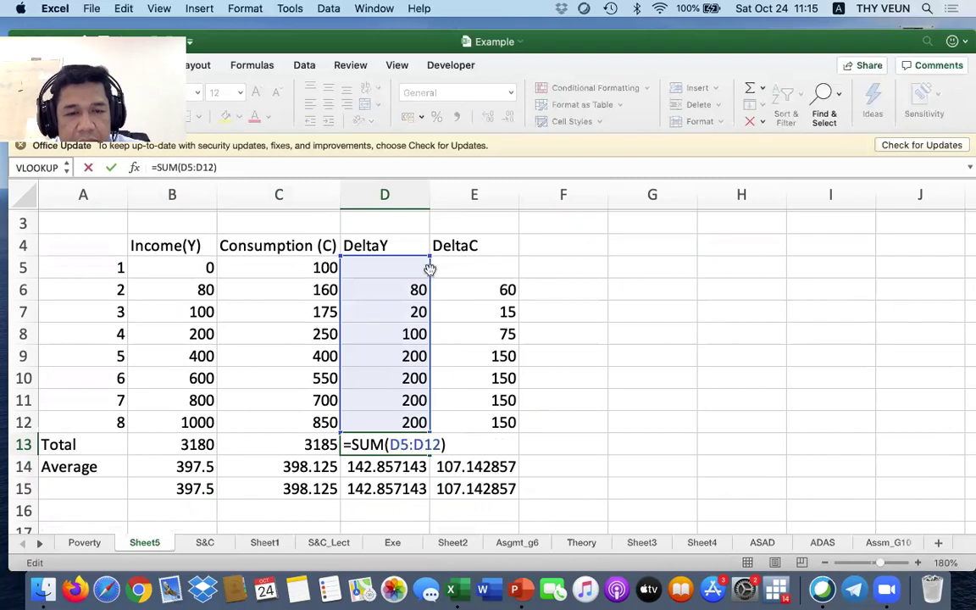
pyautogui.moveTo(426, 260); pyautogui.dragTo(419, 271)
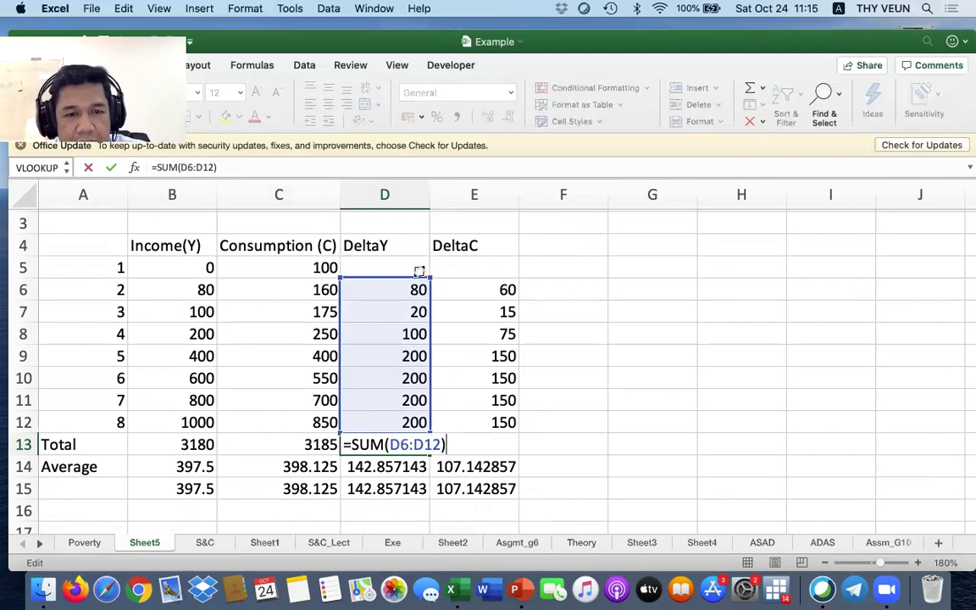
pyautogui.press('Return')
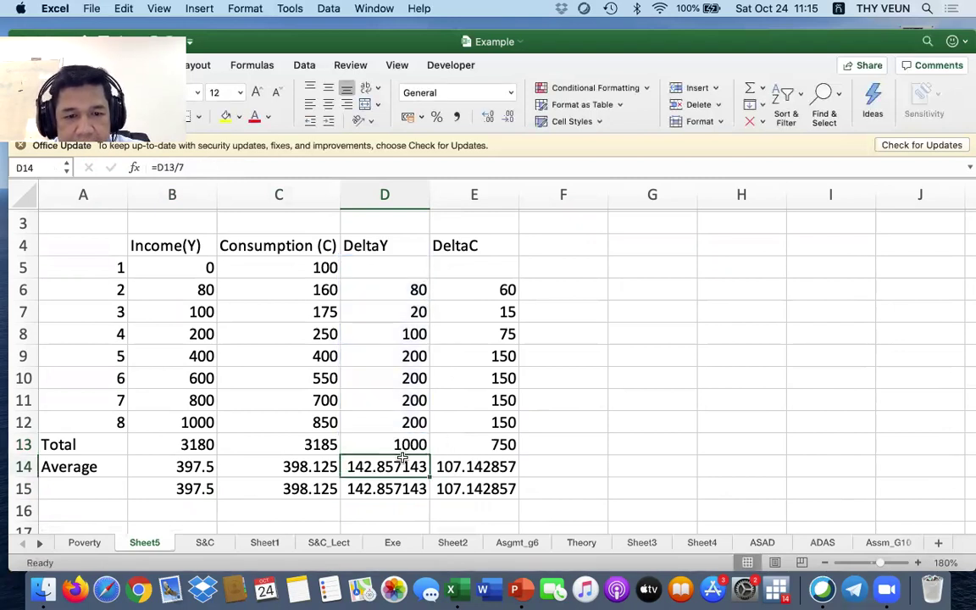
# Step: Check the DeltaY total and average formulas in D13 and D14 and the DeltaC average in E14
pyautogui.doubleClick(389, 466)
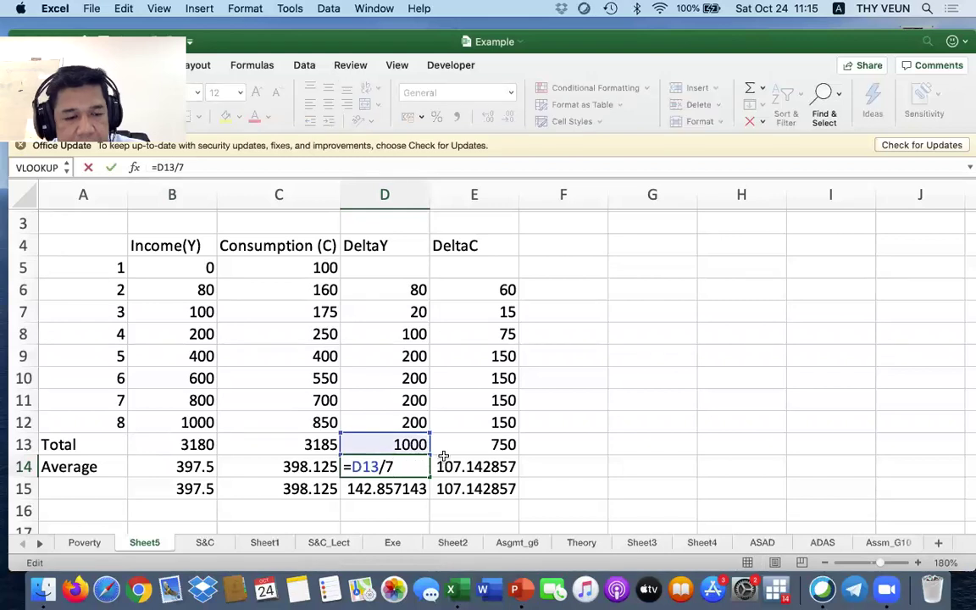
pyautogui.doubleClick(424, 447)
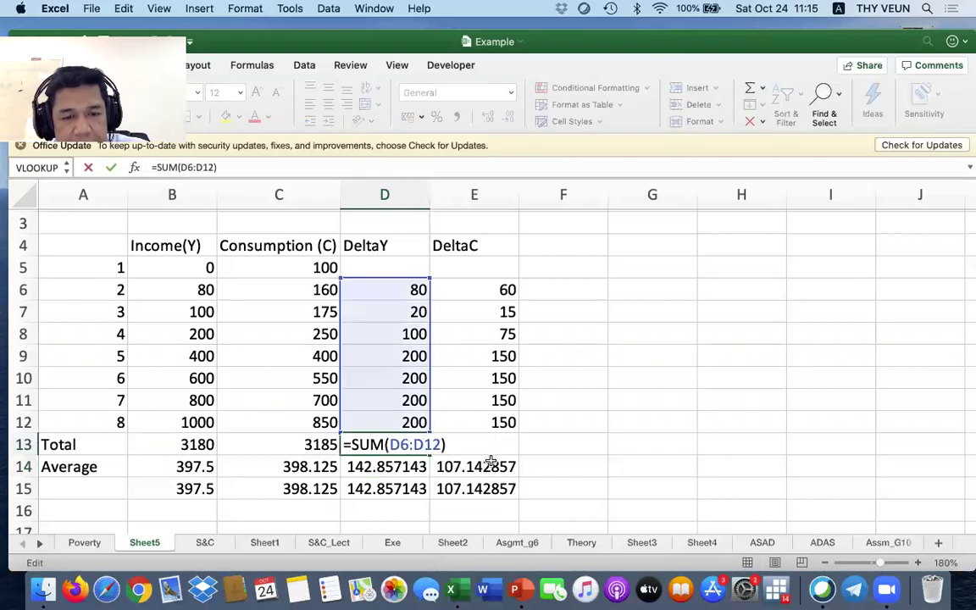
pyautogui.press('Escape')
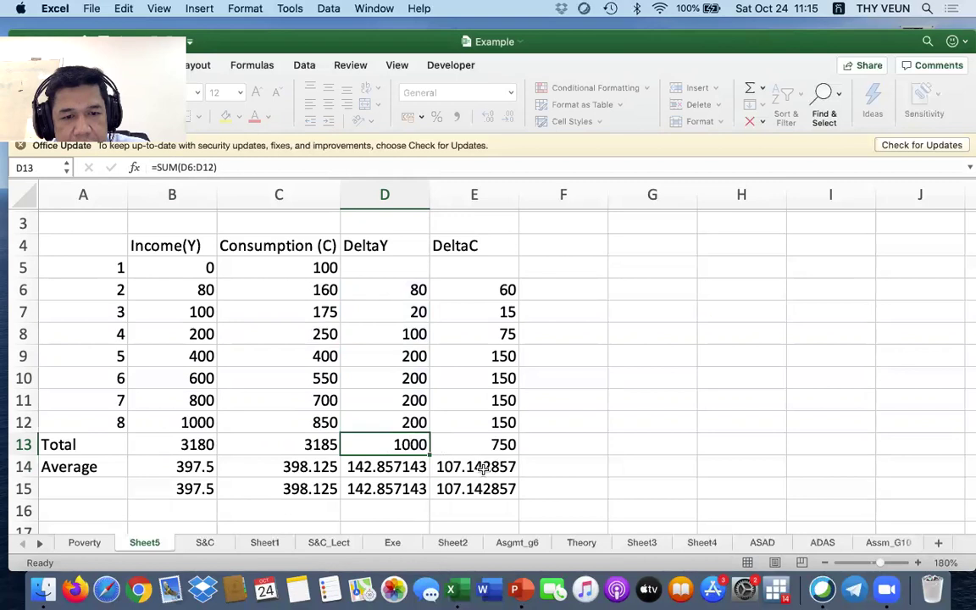
pyautogui.click(424, 467)
pyautogui.doubleClick(424, 467)
pyautogui.press('Escape')
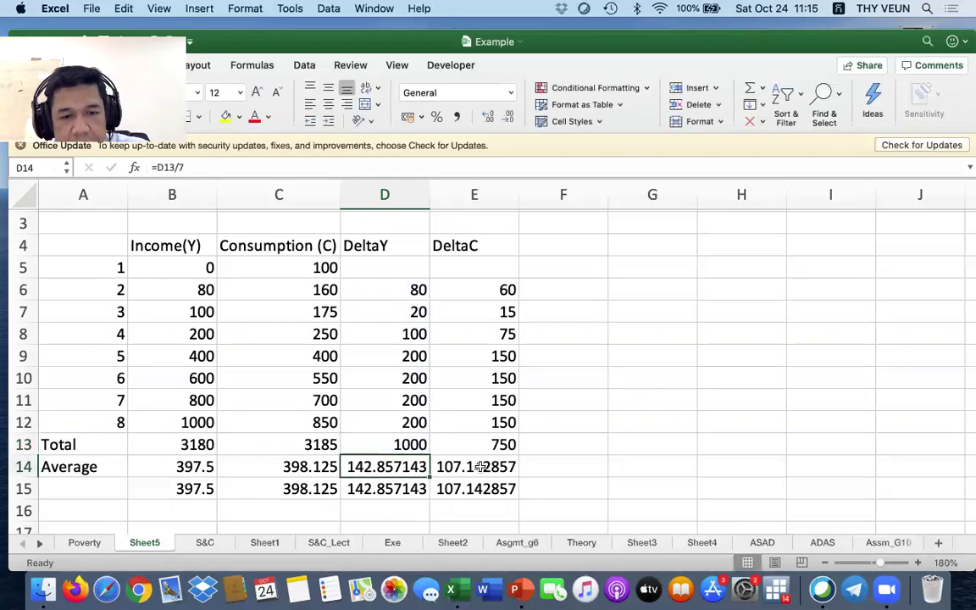
pyautogui.doubleClick(475, 467)
pyautogui.press('Escape')
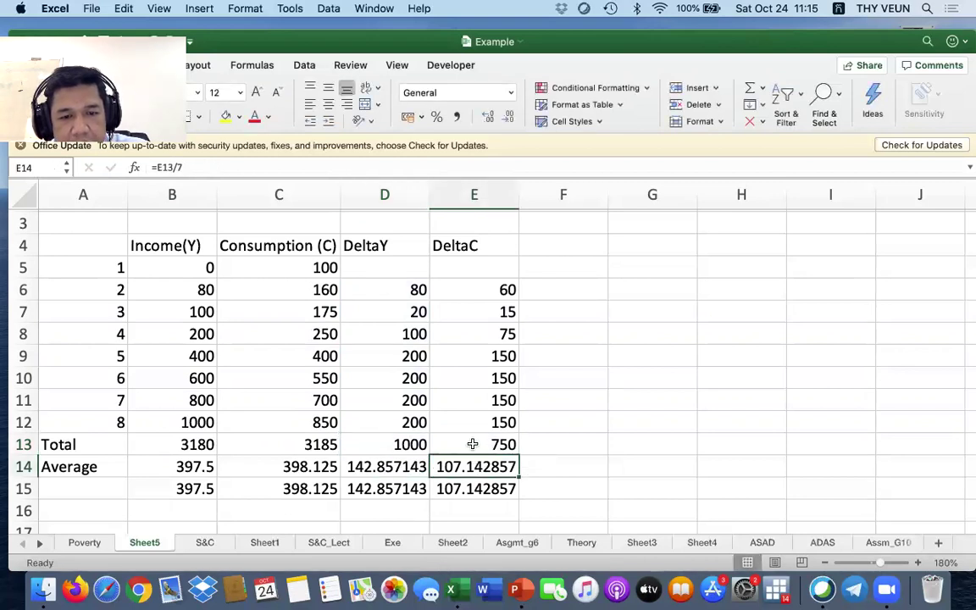
# Step: Change the DeltaC total in cell E13 to =SUM(E6:E12)
pyautogui.doubleClick(484, 447)
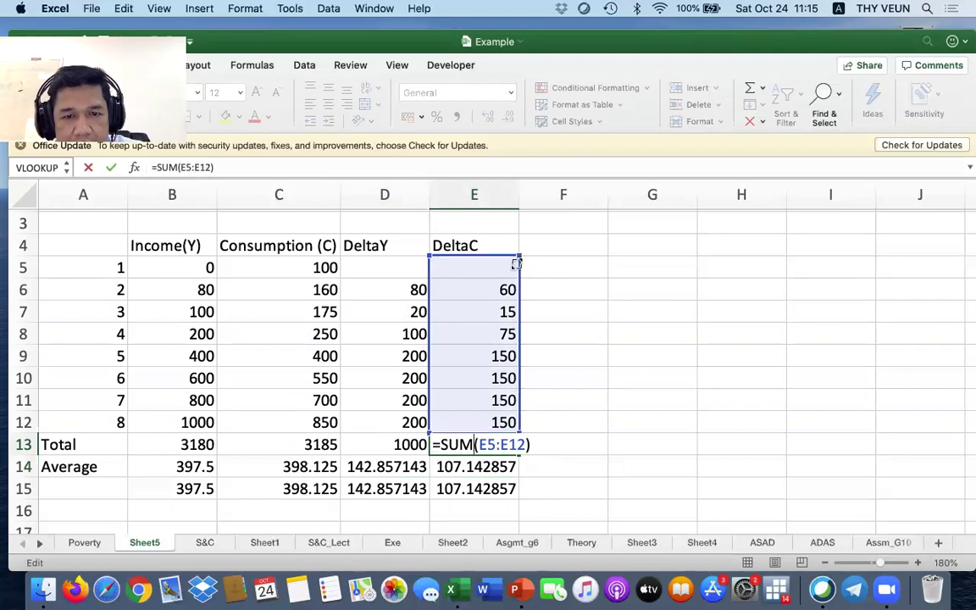
pyautogui.moveTo(518, 262); pyautogui.dragTo(512, 280)
pyautogui.press('Return')
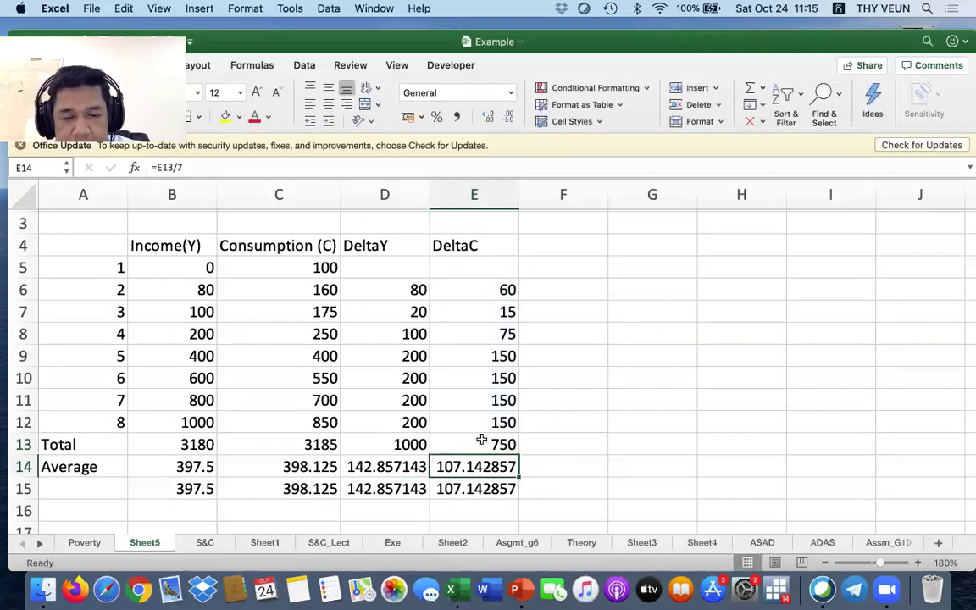
pyautogui.click(481, 447)
# Step: Reconfirm =D13/7 in cell D14 and check the average formula in E14
pyautogui.click(403, 467)
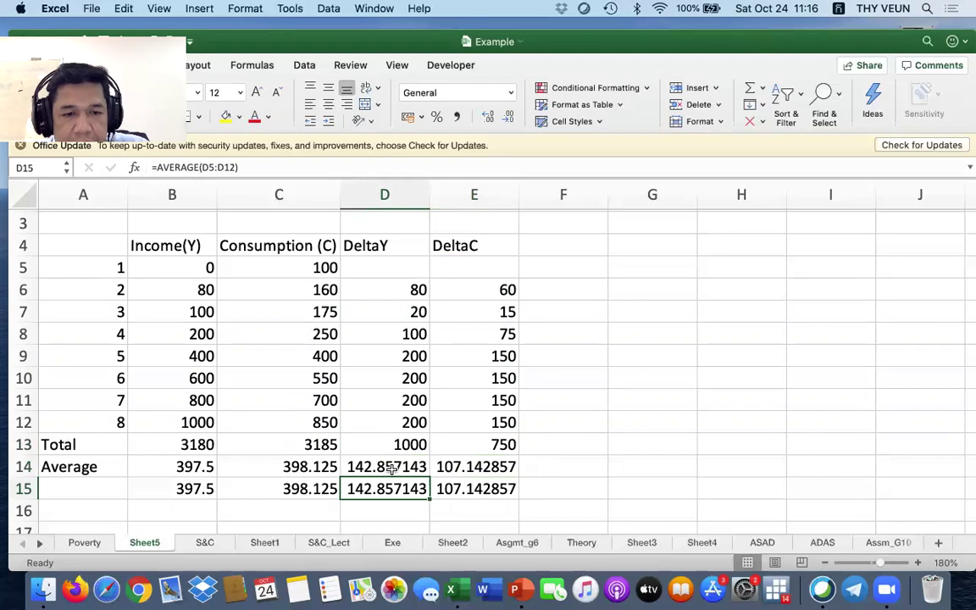
pyautogui.write("=D13/7'")
pyautogui.press('BackSpace')
pyautogui.press('Return')
pyautogui.click(474, 466)
pyautogui.doubleClick(474, 467)
pyautogui.press('Return')
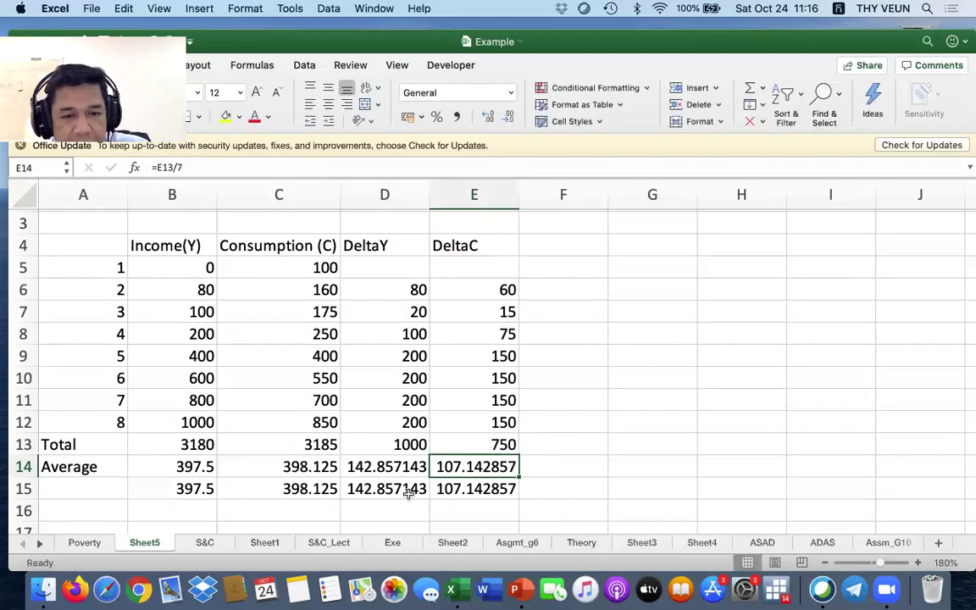
# Step: Change the DeltaY average in cell D15 to =AVERAGE(D6:D12)
pyautogui.doubleClick(405, 492)
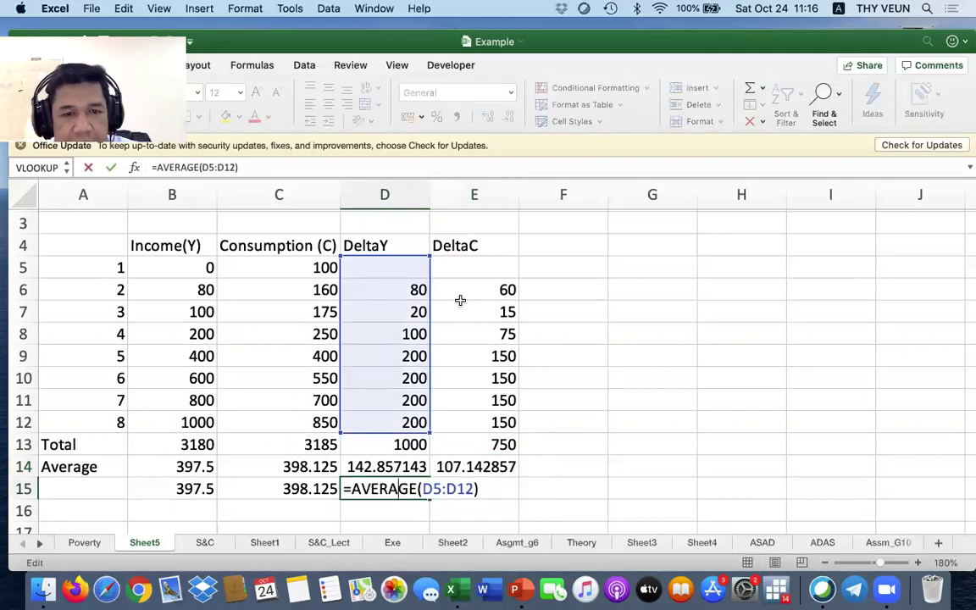
pyautogui.moveTo(428, 257); pyautogui.dragTo(420, 271)
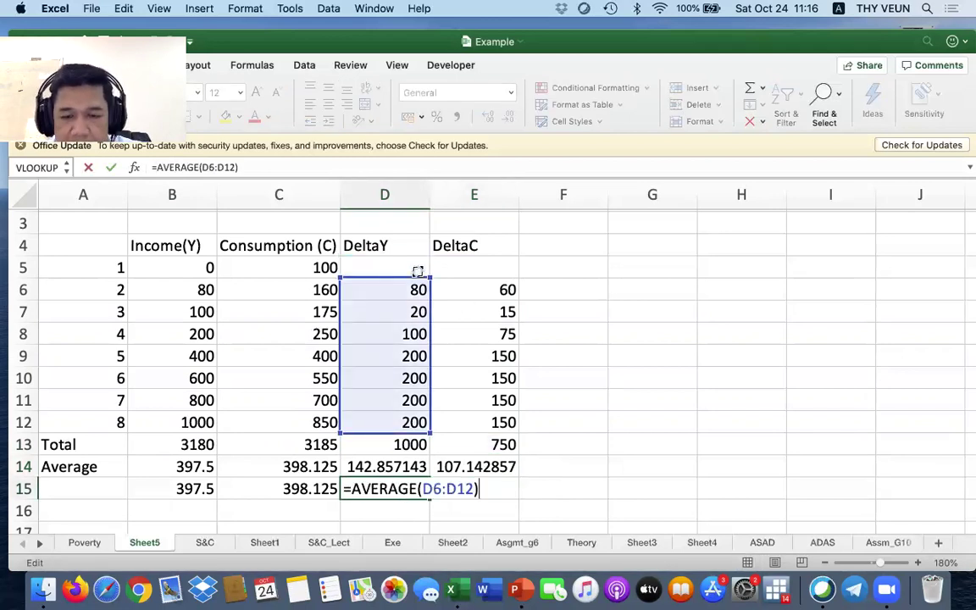
pyautogui.press('Return')
pyautogui.click(413, 489)
# Step: Change the DeltaC average in cell E15 to =AVERAGE(E6:E12) and recheck the range it covers
pyautogui.click(476, 488)
pyautogui.doubleClick(476, 488)
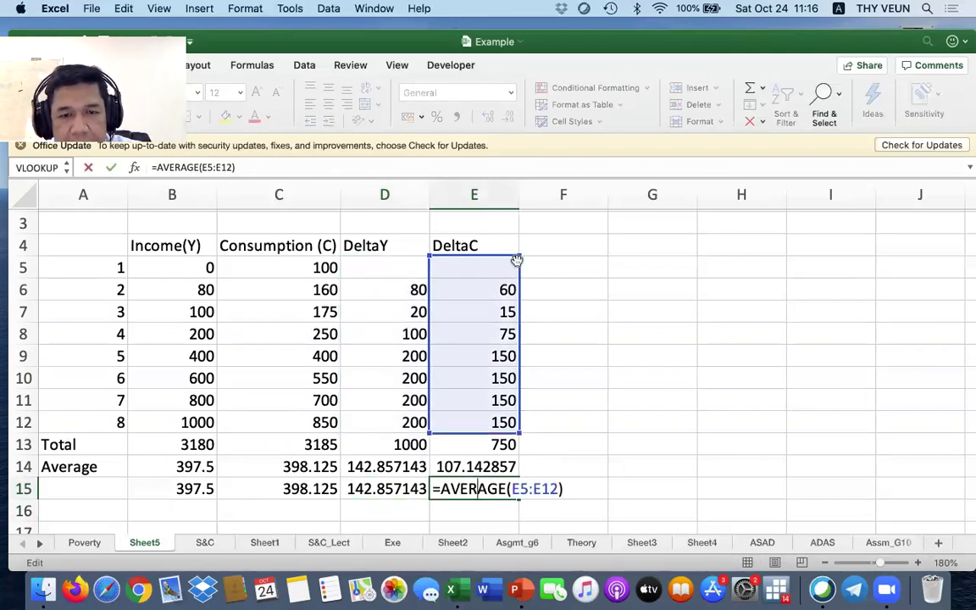
pyautogui.moveTo(518, 267); pyautogui.dragTo(511, 285)
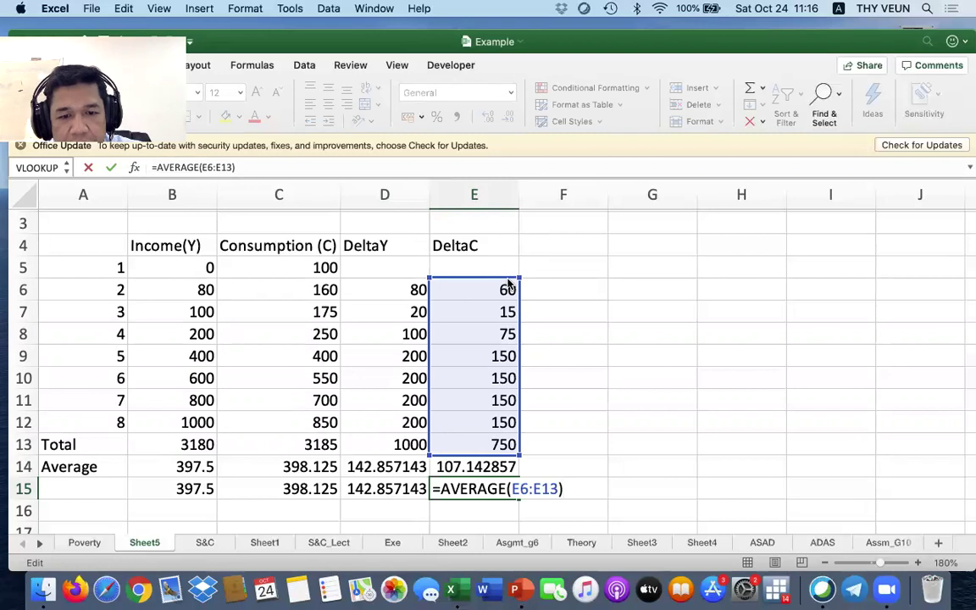
pyautogui.press('Return')
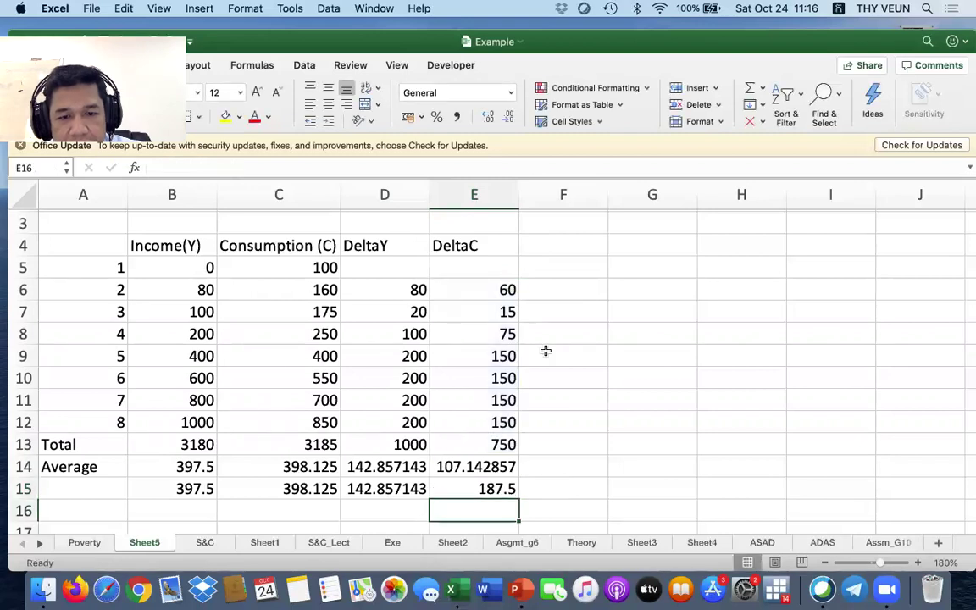
pyautogui.doubleClick(487, 488)
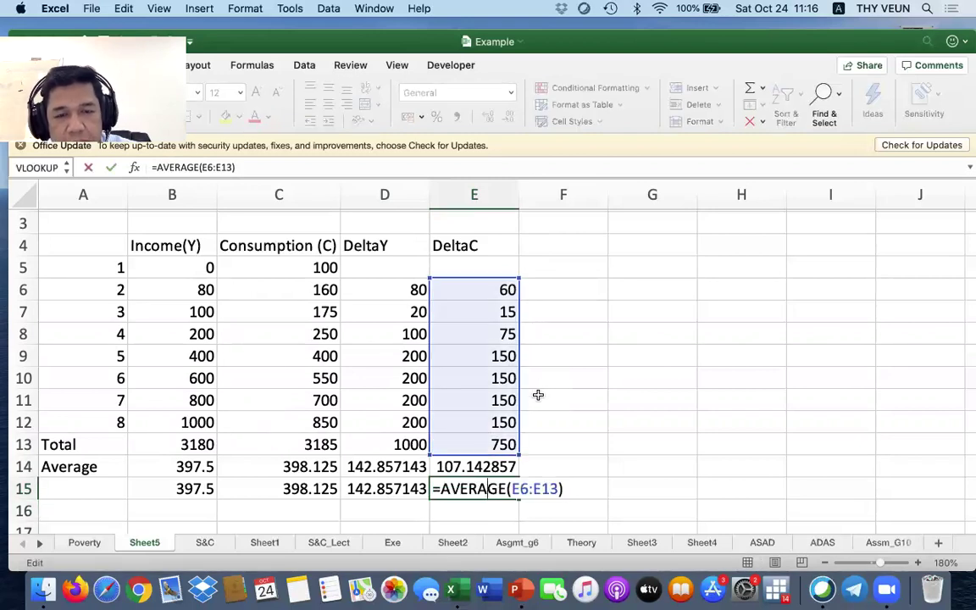
pyautogui.moveTo(518, 454); pyautogui.dragTo(506, 428)
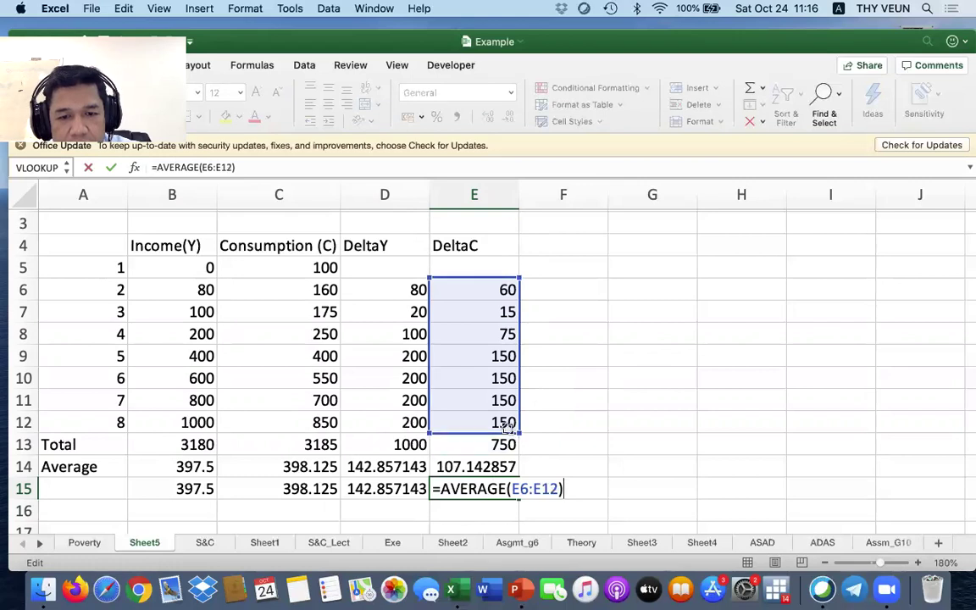
pyautogui.press('Return')
pyautogui.click(449, 484)
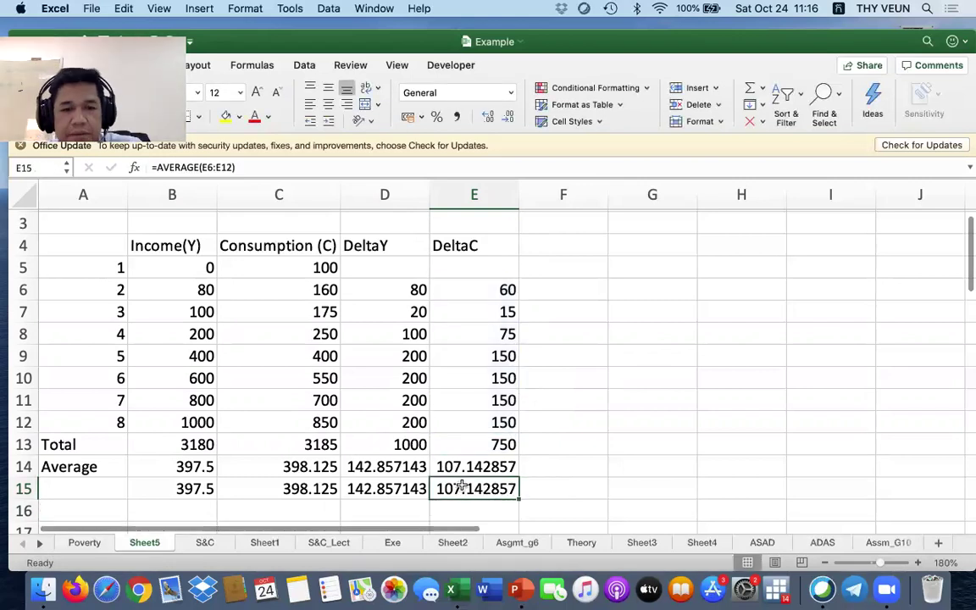
pyautogui.doubleClick(461, 487)
pyautogui.press('Escape')
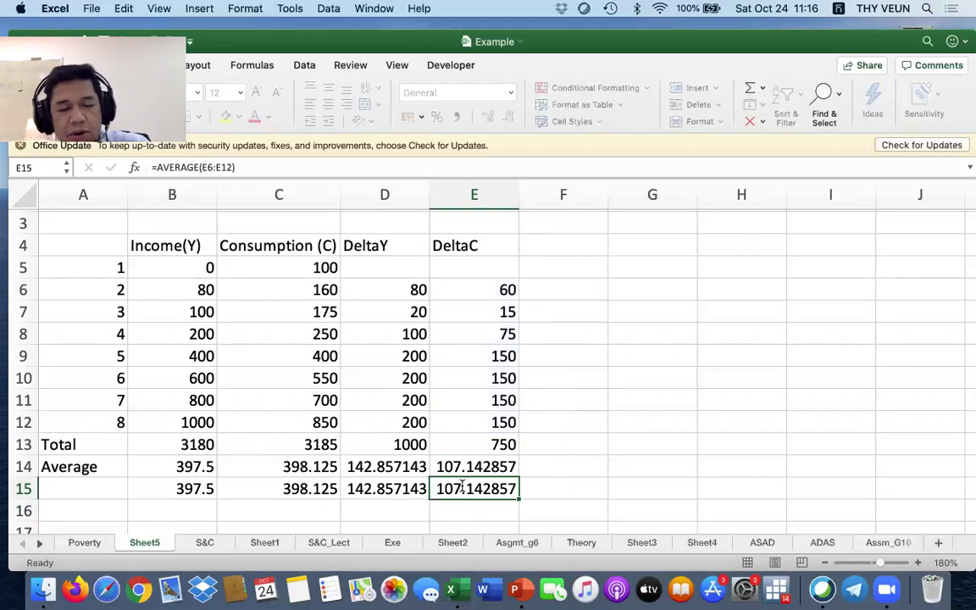
pyautogui.click(115, 422)
pyautogui.scroll(-3, 385, 443)
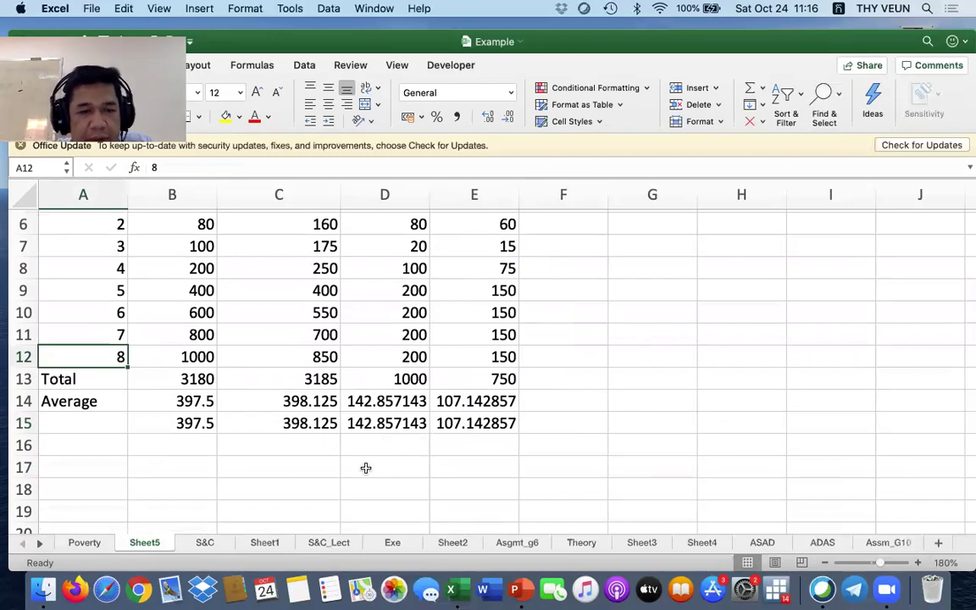
pyautogui.scroll(-1, 369, 466)
pyautogui.scroll(5, 366, 467)
pyautogui.scroll(-7, 366, 467)
pyautogui.scroll(3, 366, 465)
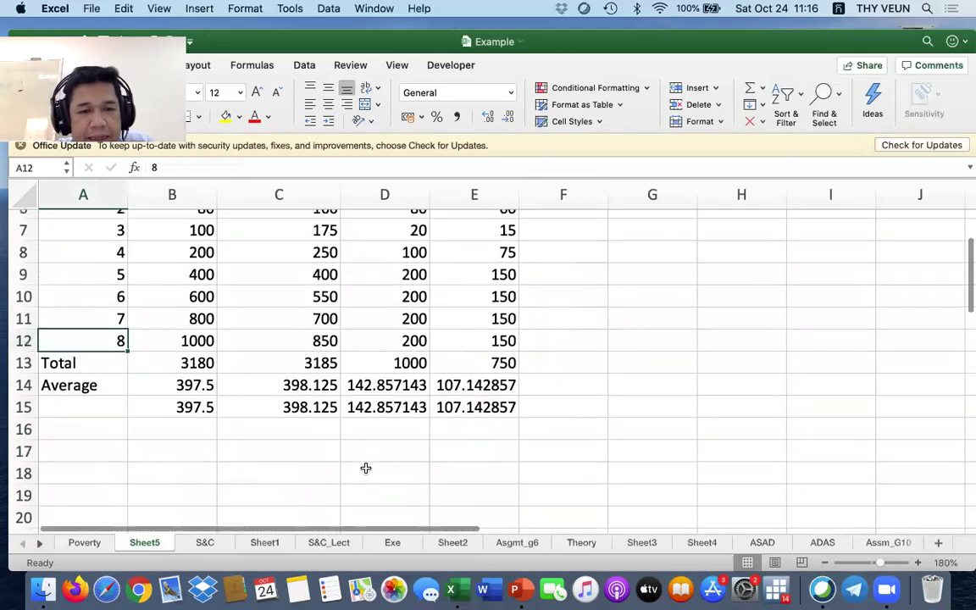
pyautogui.click(368, 429)
pyautogui.scroll(1, 339, 430)
pyautogui.click(321, 429)
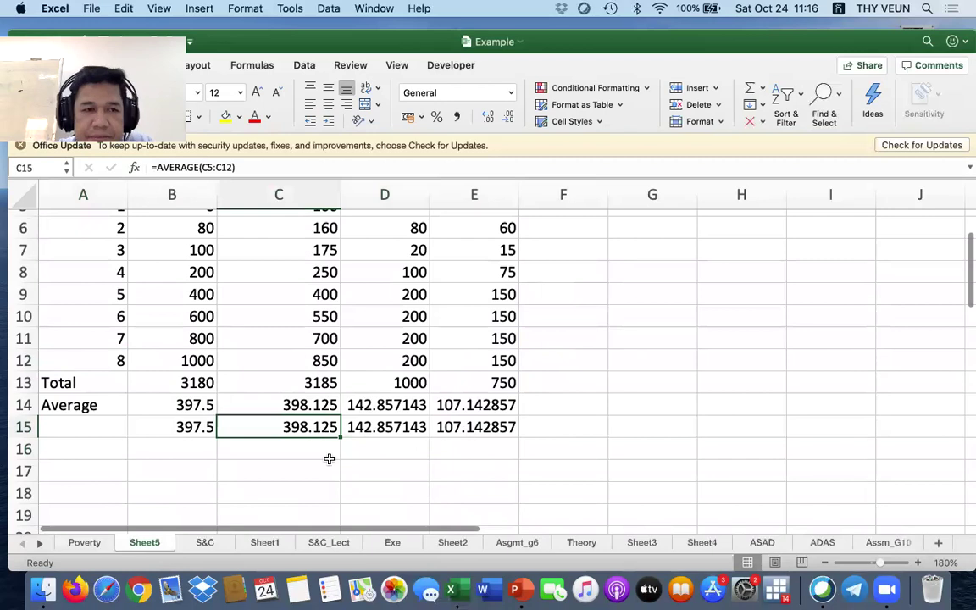
pyautogui.scroll(-1, 356, 445)
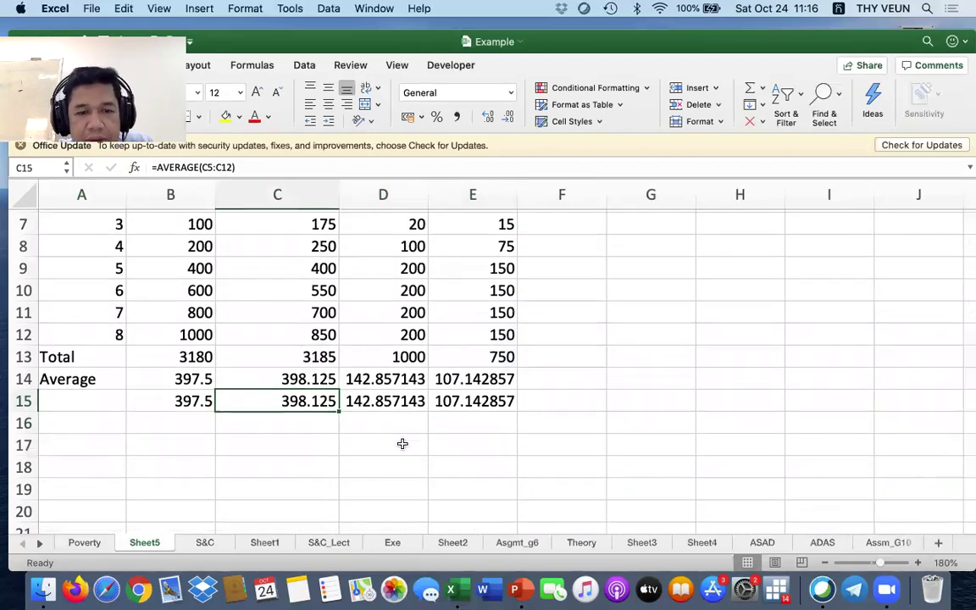
# Step: Switch to the Chapter4newMacro presentation in PowerPoint, view slide 20 with the income and consumption table and graph, and close its window
pyautogui.click(514, 590)
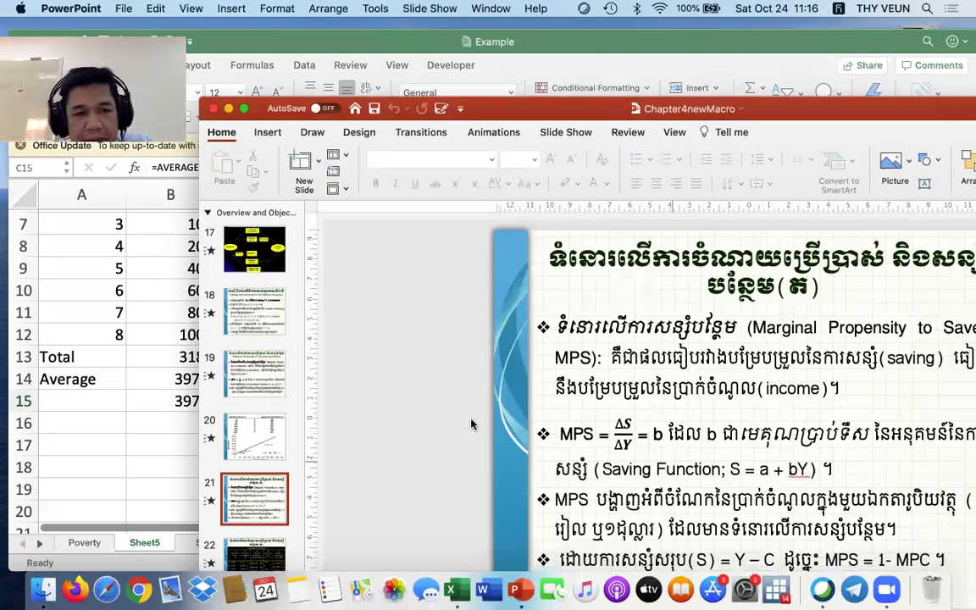
pyautogui.click(254, 434)
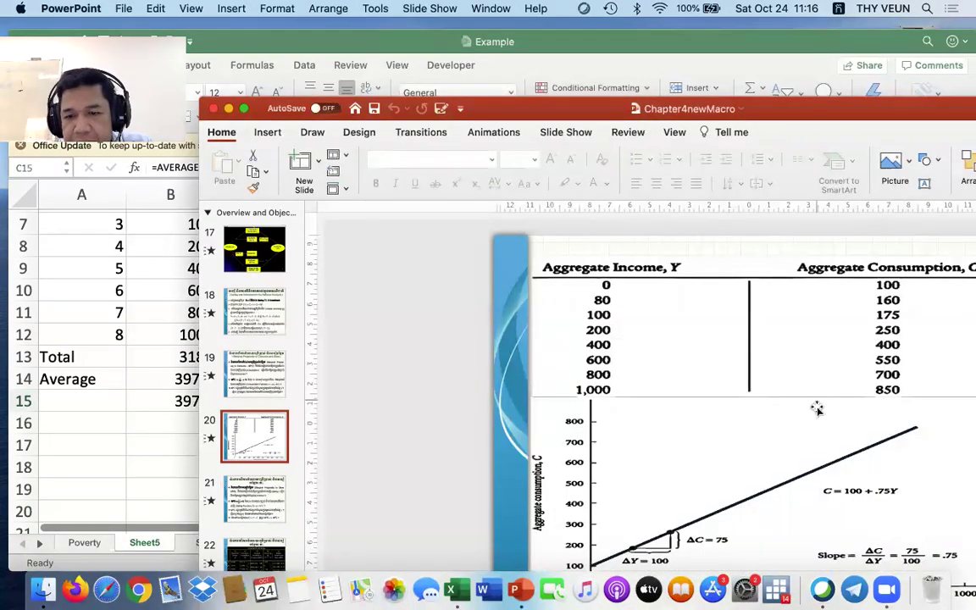
pyautogui.click(213, 109)
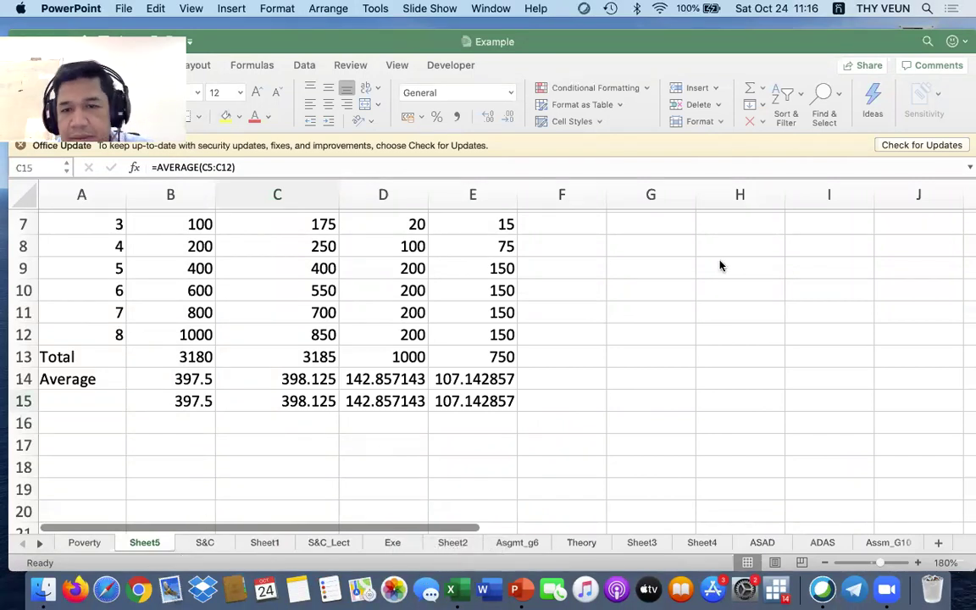
# Step: Handwrite the consumption function C = a + bY in yellow over the empty cells beside the table with Zoom's annotation pen
pyautogui.moveTo(669, 241)
pyautogui.mouseDown()
pyautogui.moveTo(653, 276)
pyautogui.moveTo(703, 253)
pyautogui.moveTo(723, 264)
pyautogui.moveTo(800, 248)
pyautogui.moveTo(812, 229)
pyautogui.moveTo(849, 273)
pyautogui.mouseUp()
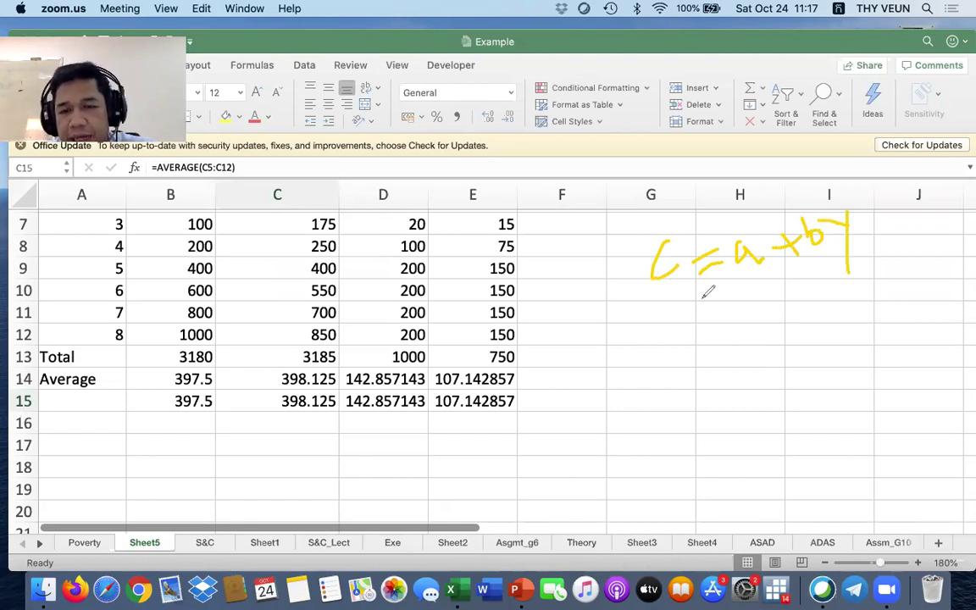
# Step: Handwrite the averaged equation C̄ = â + b̂Ȳ in yellow beneath the consumption function with Zoom's annotation pen
pyautogui.moveTo(688, 322); pyautogui.dragTo(691, 344)
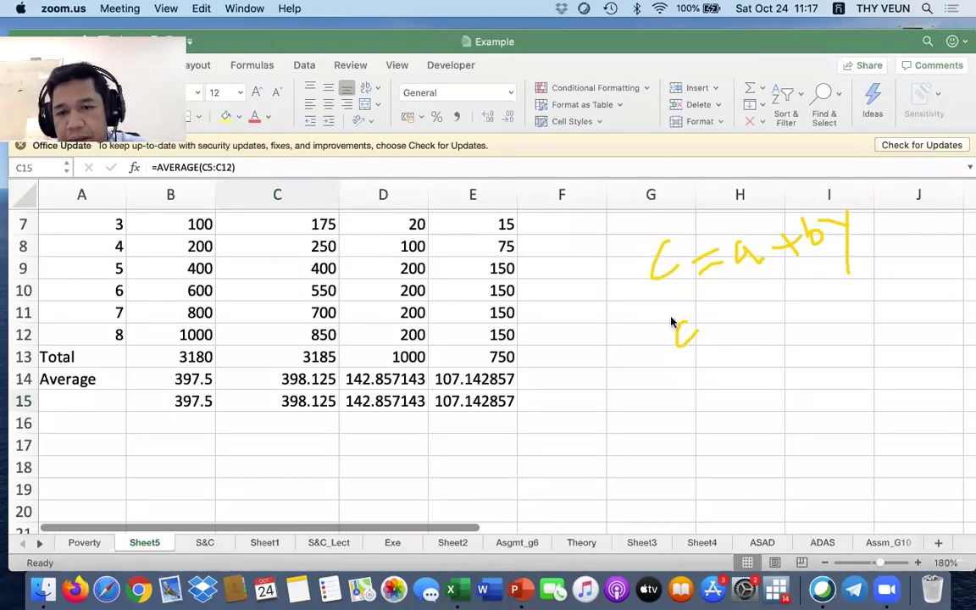
pyautogui.click(688, 319)
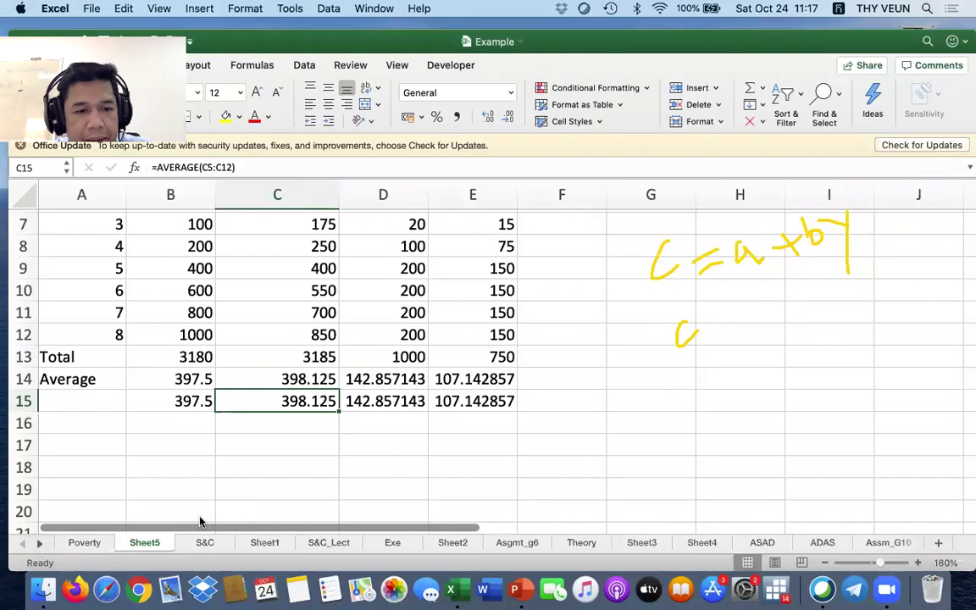
pyautogui.click(710, 288)
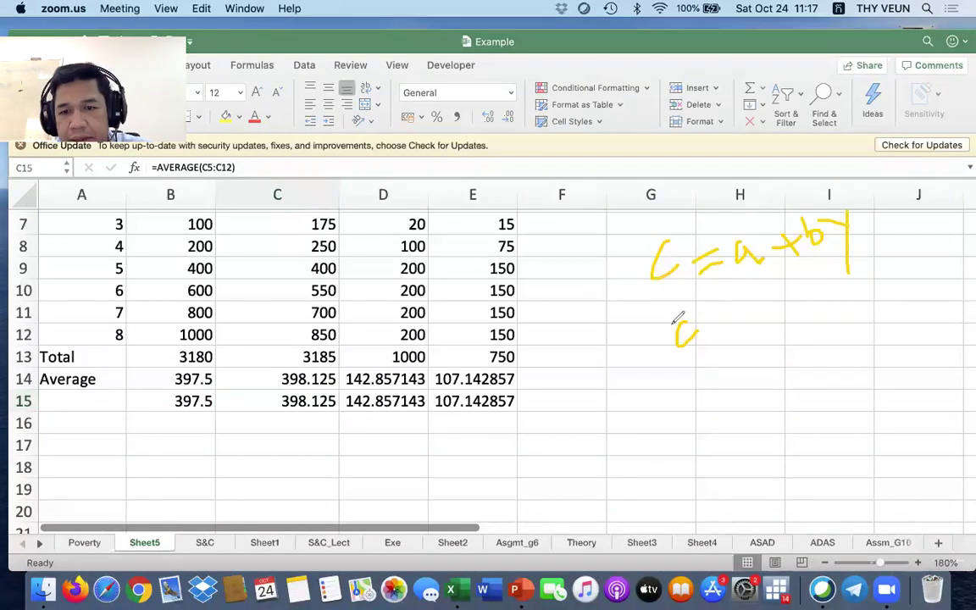
pyautogui.click(720, 324)
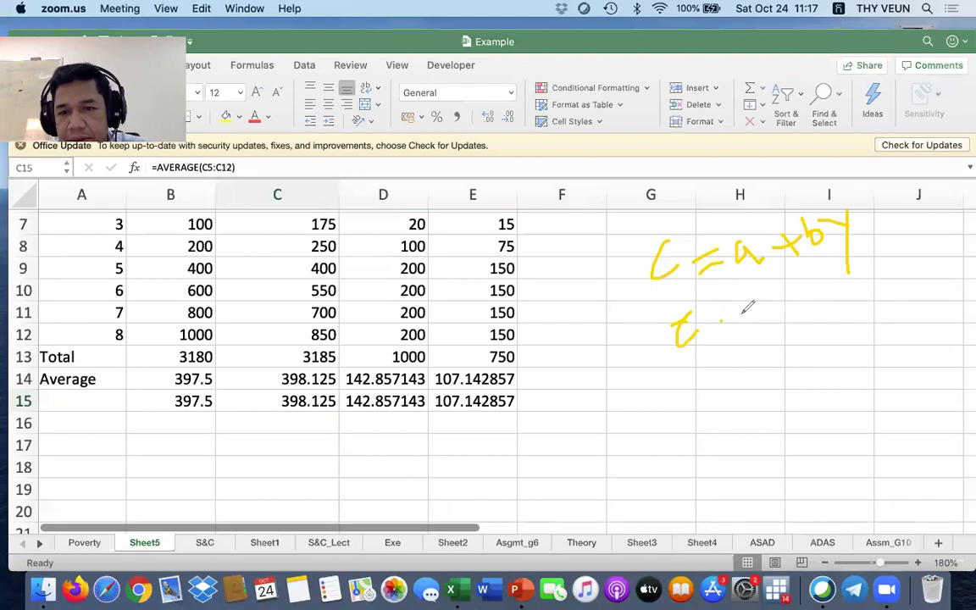
pyautogui.moveTo(778, 298)
pyautogui.mouseDown()
pyautogui.moveTo(789, 286)
pyautogui.moveTo(770, 293)
pyautogui.moveTo(846, 276)
pyautogui.moveTo(838, 300)
pyautogui.moveTo(849, 283)
pyautogui.moveTo(904, 265)
pyautogui.moveTo(903, 318)
pyautogui.mouseUp()
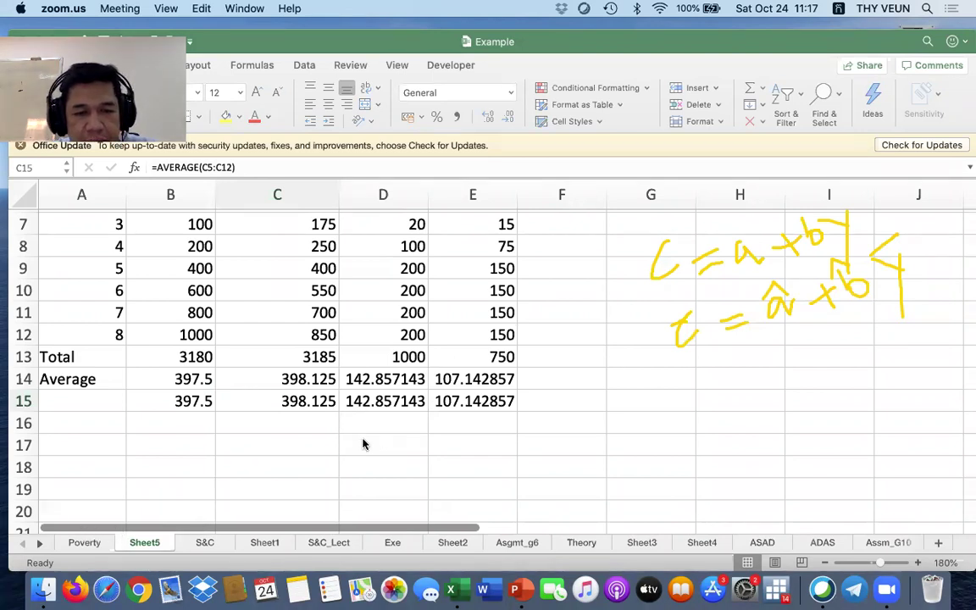
# Step: Enter the label b_hat in cell D17 below the averages
pyautogui.scroll(-3, 390, 383)
pyautogui.scroll(1, 388, 438)
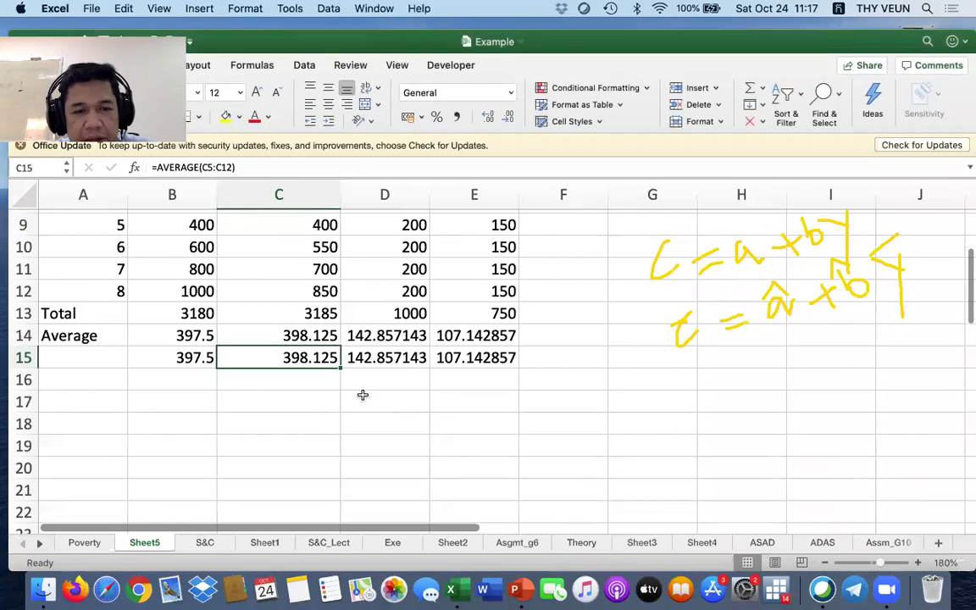
pyautogui.click(376, 403)
pyautogui.doubleClick(377, 403)
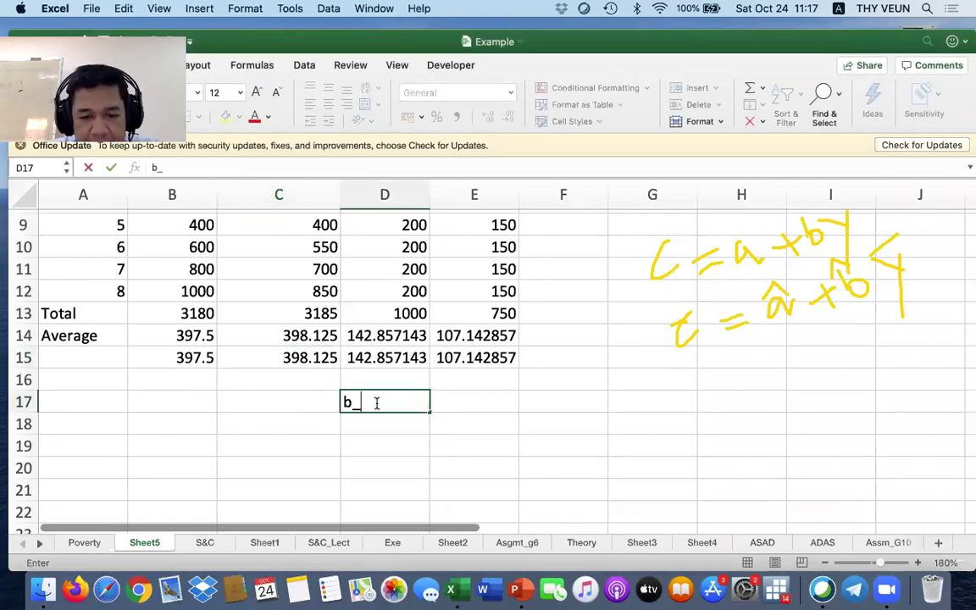
pyautogui.write('b_hat')
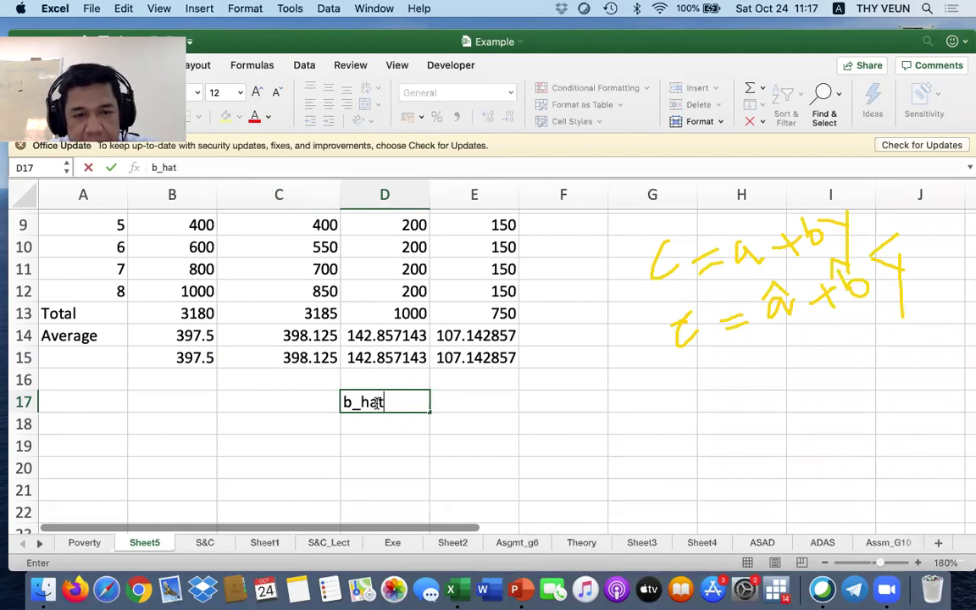
pyautogui.press('Return')
# Step: Calculate b_hat in cell E17 by dividing the DeltaC average by the DeltaY average in D15
pyautogui.click(466, 405)
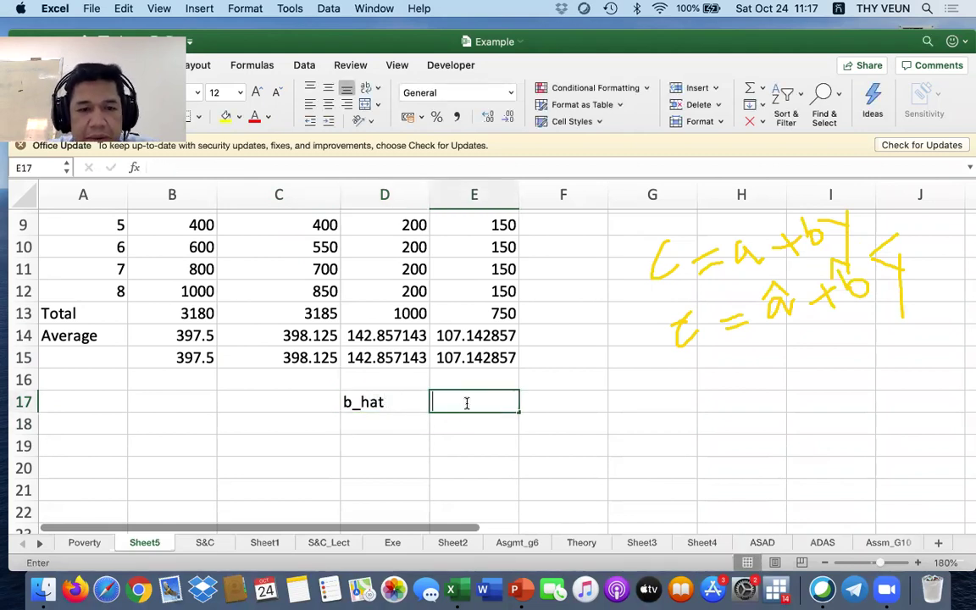
pyautogui.write('=')
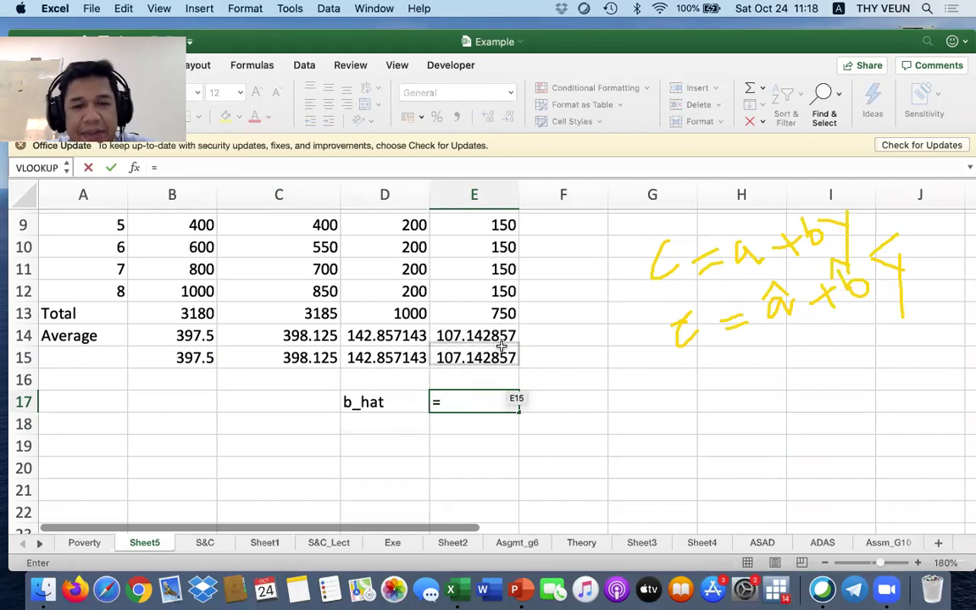
pyautogui.scroll(6, 487, 340)
pyautogui.scroll(-4, 493, 343)
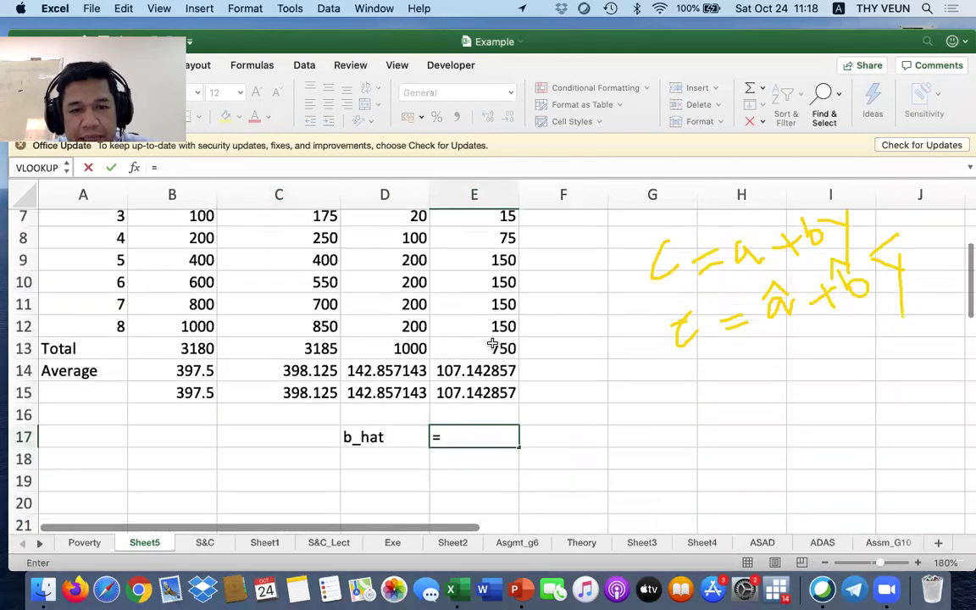
pyautogui.write('/')
pyautogui.click(394, 394)
pyautogui.press('Return')
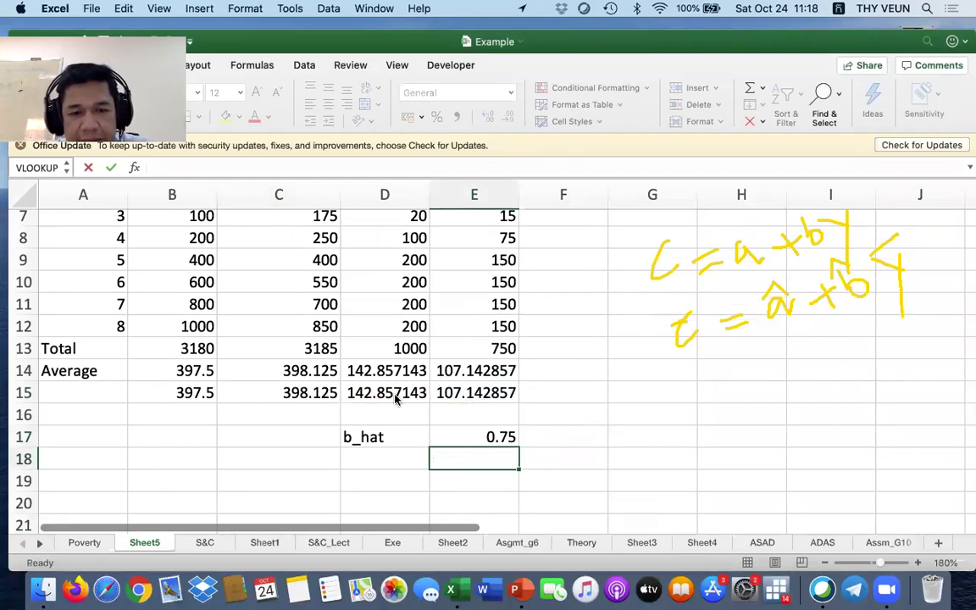
# Step: Review the income and consumption table and check the average formulas in cells C14 and B14
pyautogui.scroll(-3, 473, 449)
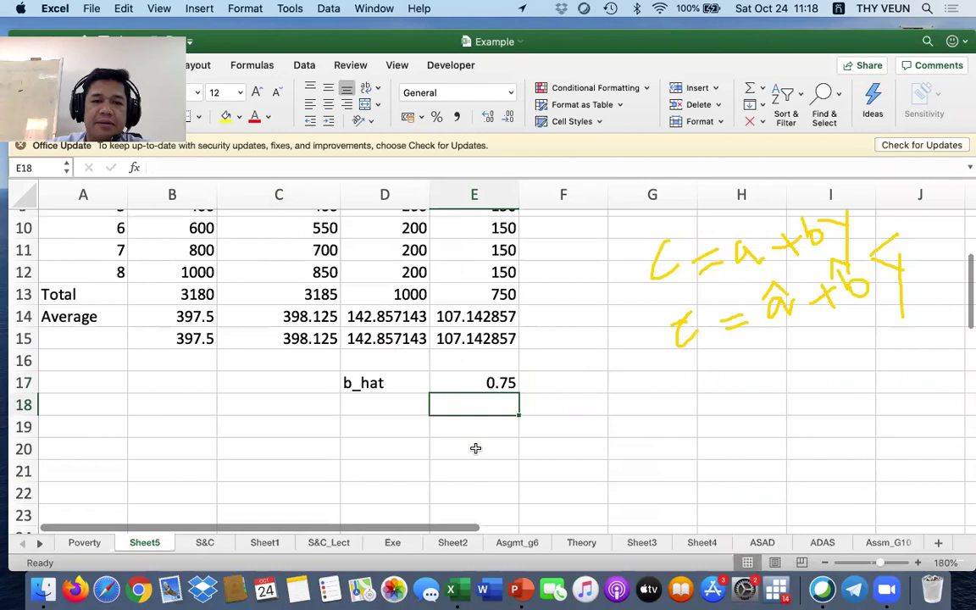
pyautogui.scroll(-1, 395, 402)
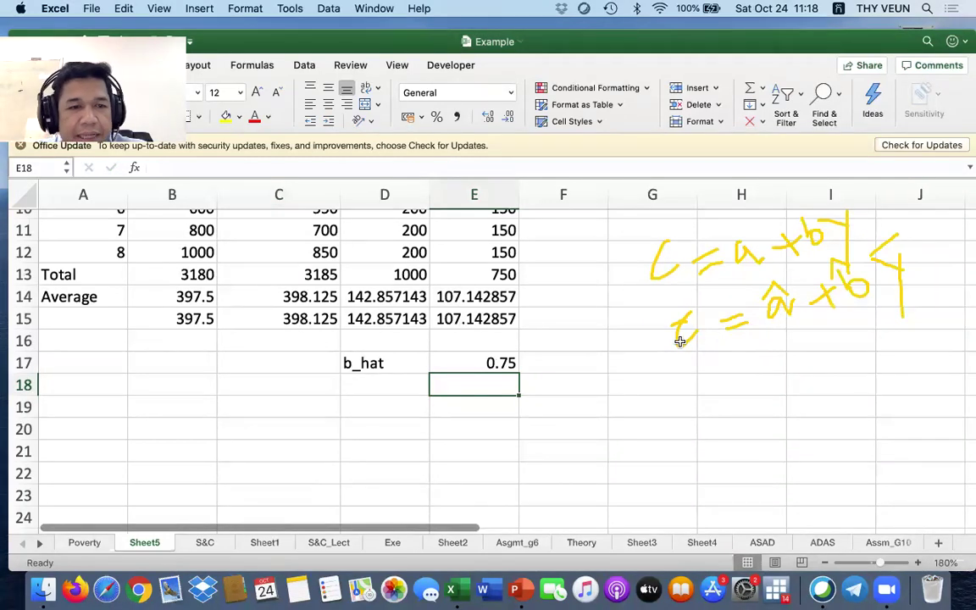
pyautogui.scroll(4, 298, 364)
pyautogui.scroll(6, 298, 364)
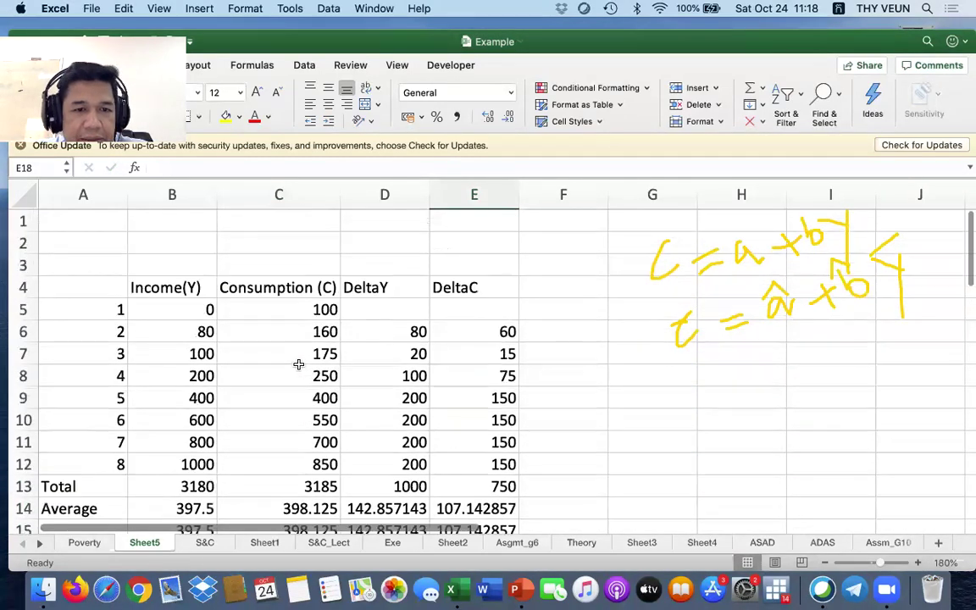
pyautogui.scroll(-4, 296, 398)
pyautogui.click(297, 408)
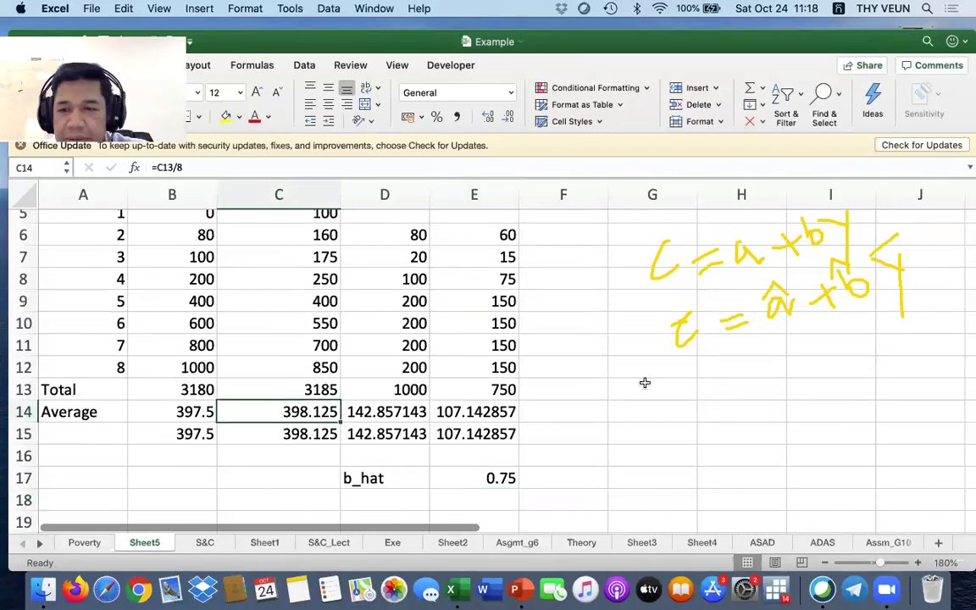
pyautogui.click(194, 410)
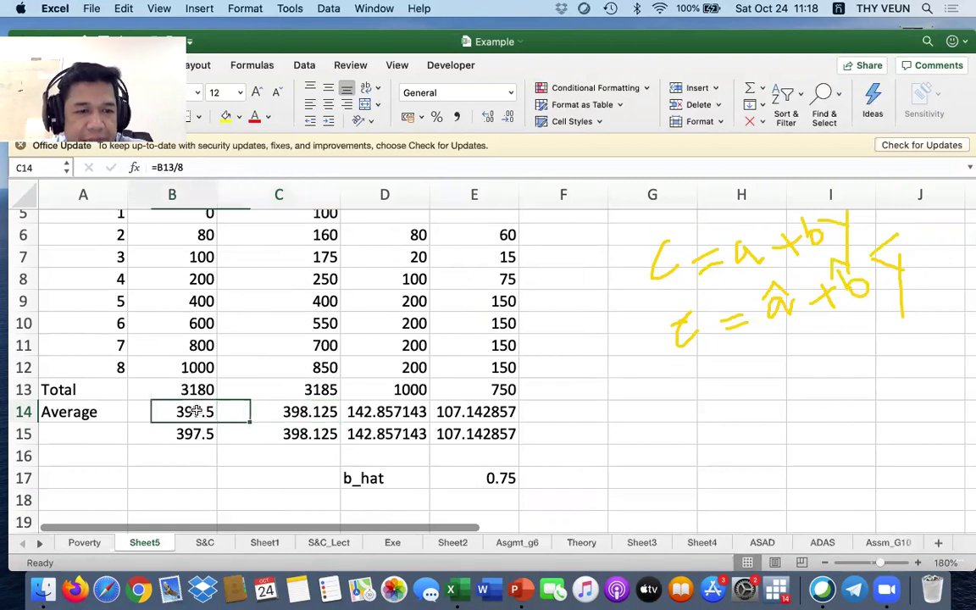
pyautogui.scroll(2, 197, 419)
pyautogui.scroll(-4, 197, 420)
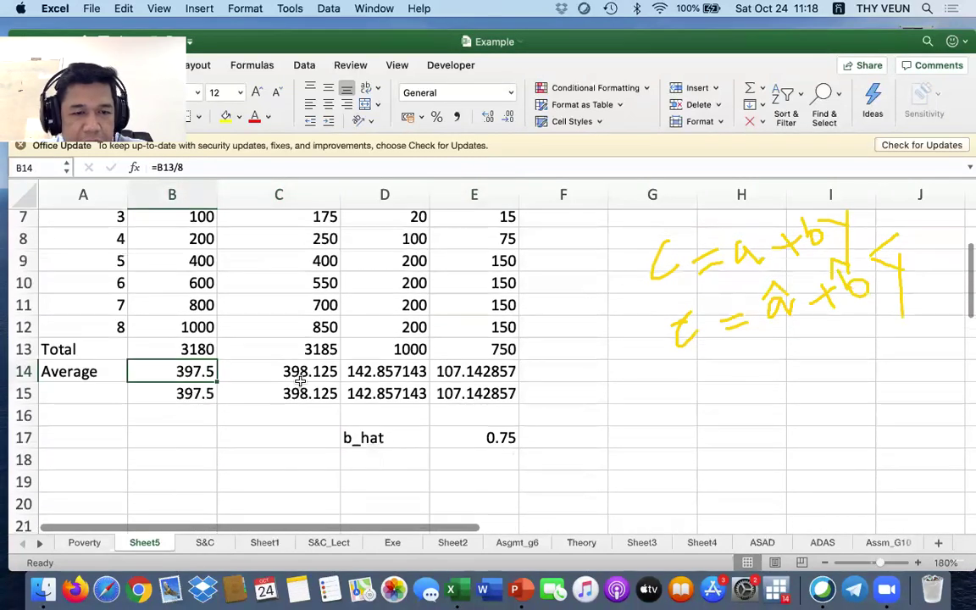
# Step: Copy the b_hat label down to cell D18 and change the copy to a_hat
pyautogui.scroll(-6, 457, 338)
pyautogui.scroll(1, 371, 388)
pyautogui.scroll(1, 366, 385)
pyautogui.click(368, 382)
pyautogui.scroll(-1, 368, 424)
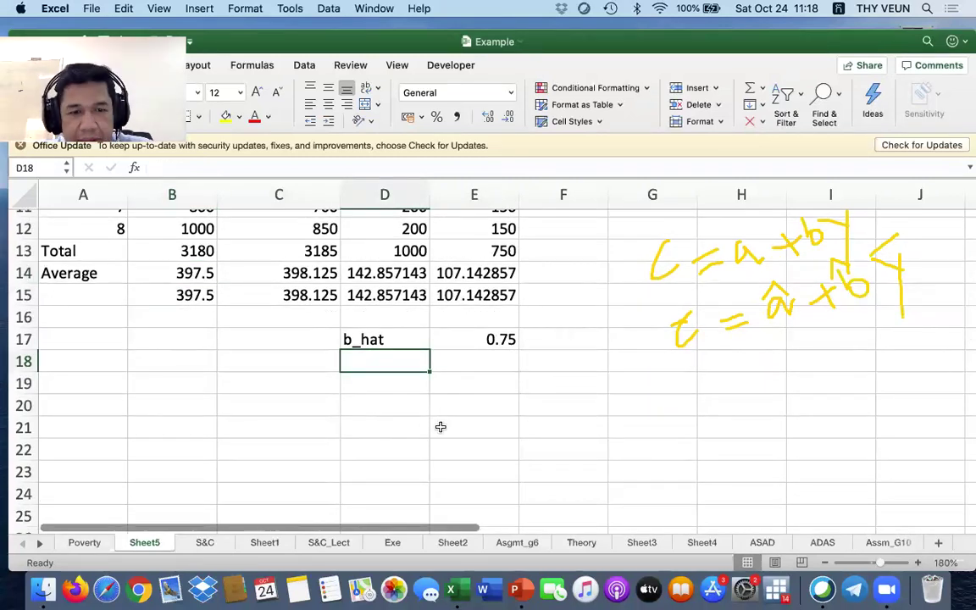
pyautogui.click(382, 339)
pyautogui.moveTo(428, 349); pyautogui.dragTo(427, 371)
pyautogui.click(158, 167)
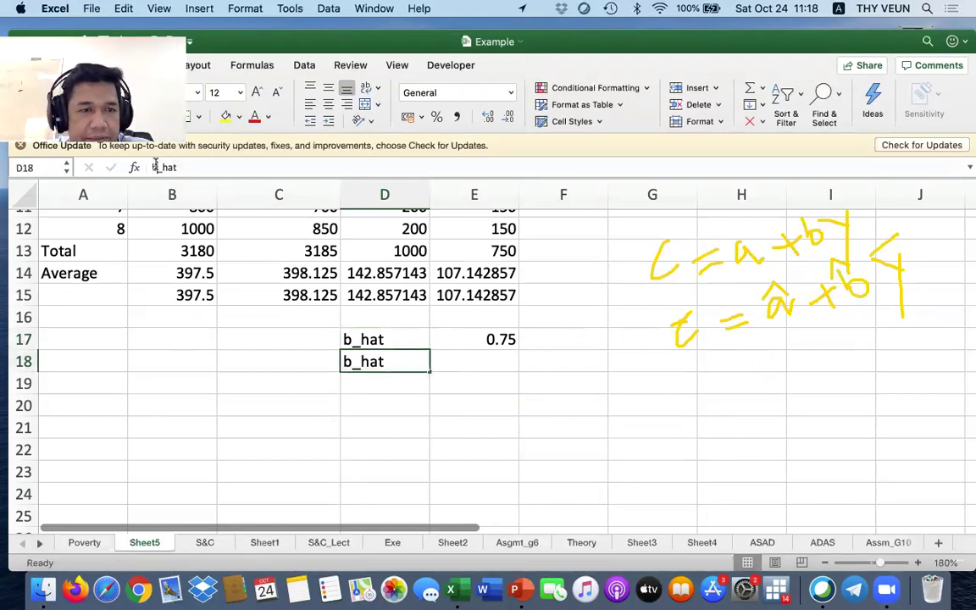
pyautogui.press('BackSpace')
pyautogui.write('a')
pyautogui.press('Return')
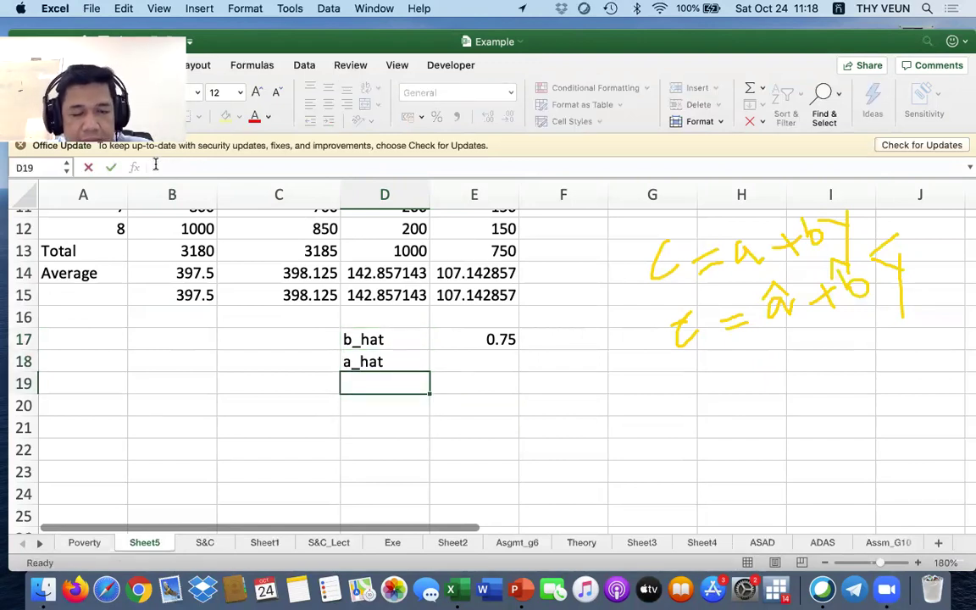
pyautogui.click(484, 358)
pyautogui.doubleClick(485, 357)
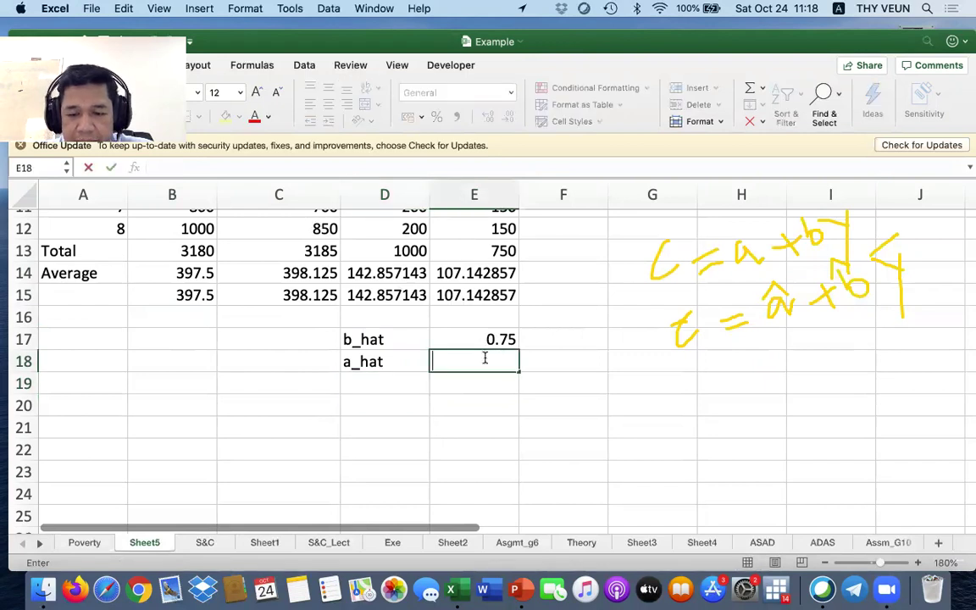
pyautogui.press('BackSpace')
pyautogui.click(702, 444)
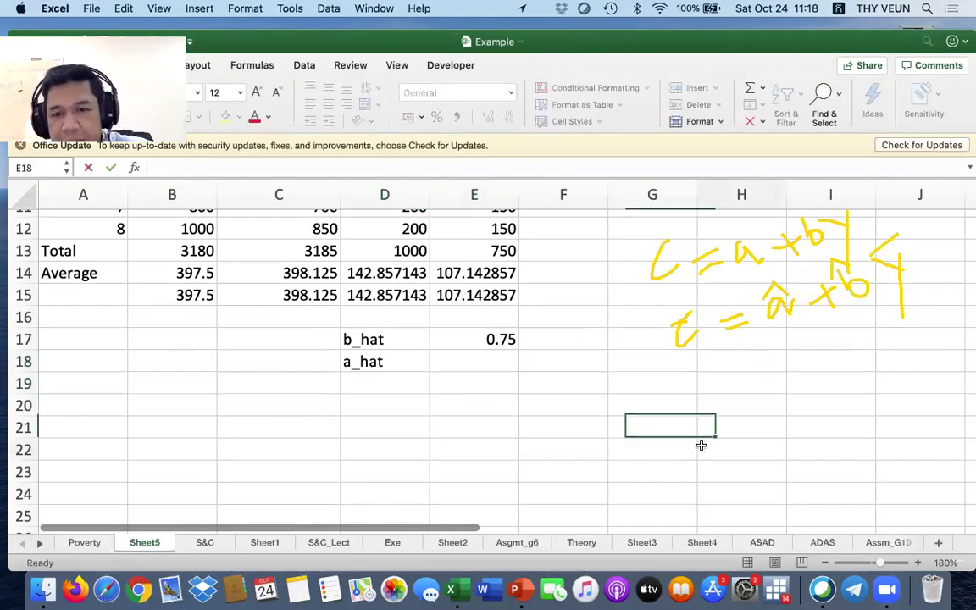
# Step: Handwrite the rearranged equation ⇒ â = C̄ - b̂Ȳ in yellow below the averaged equation with Zoom's annotation pen
pyautogui.scroll(-2, 697, 430)
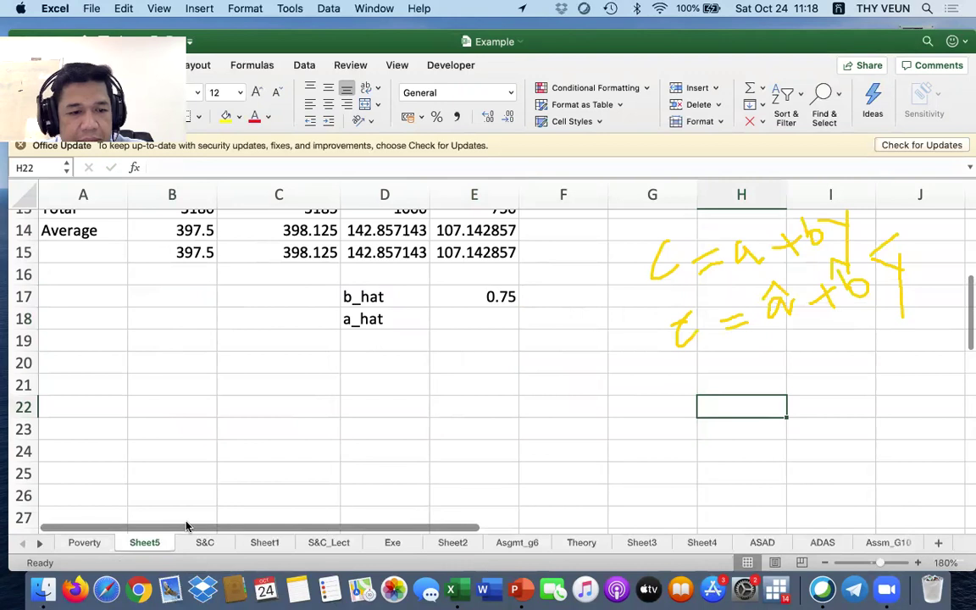
pyautogui.click(663, 444)
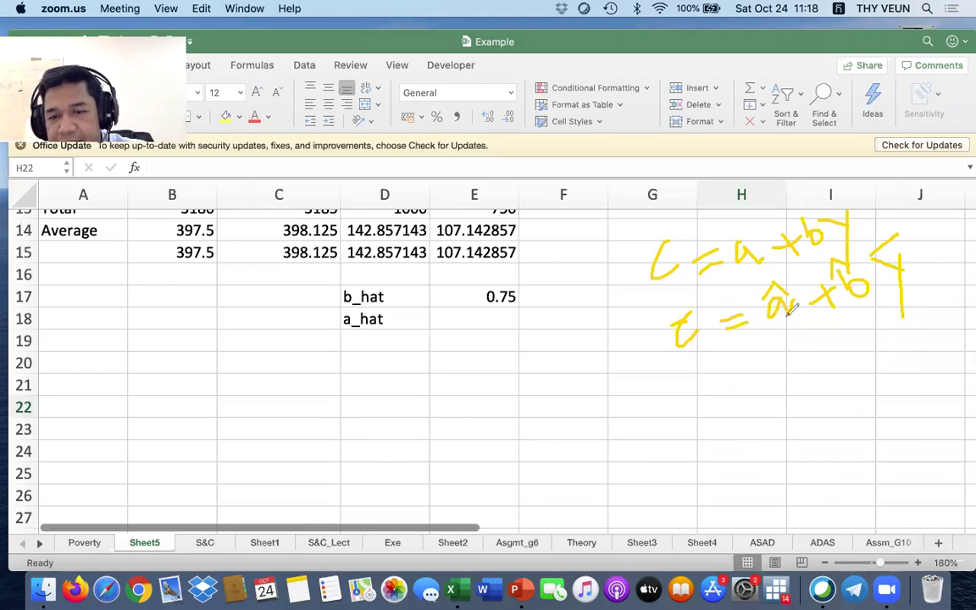
pyautogui.moveTo(676, 417); pyautogui.dragTo(698, 407)
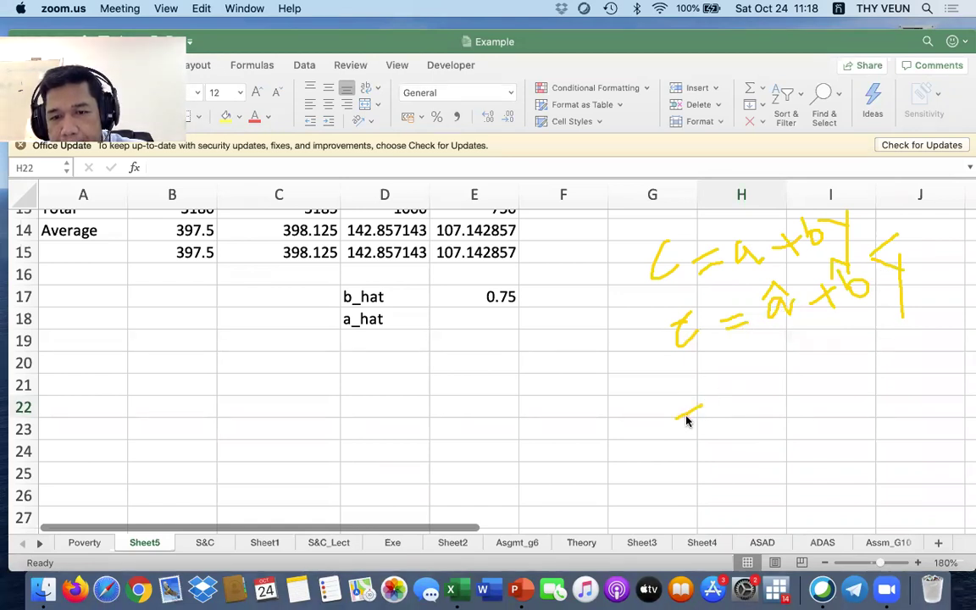
pyautogui.rightClick(686, 421)
pyautogui.moveTo(705, 414)
pyautogui.click(603, 349)
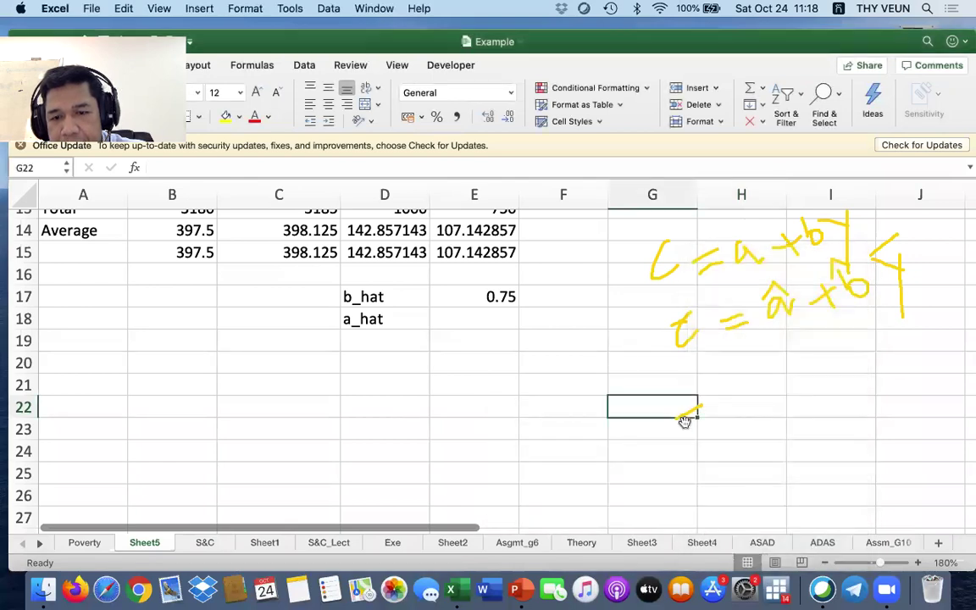
pyautogui.scroll(1, 571, 383)
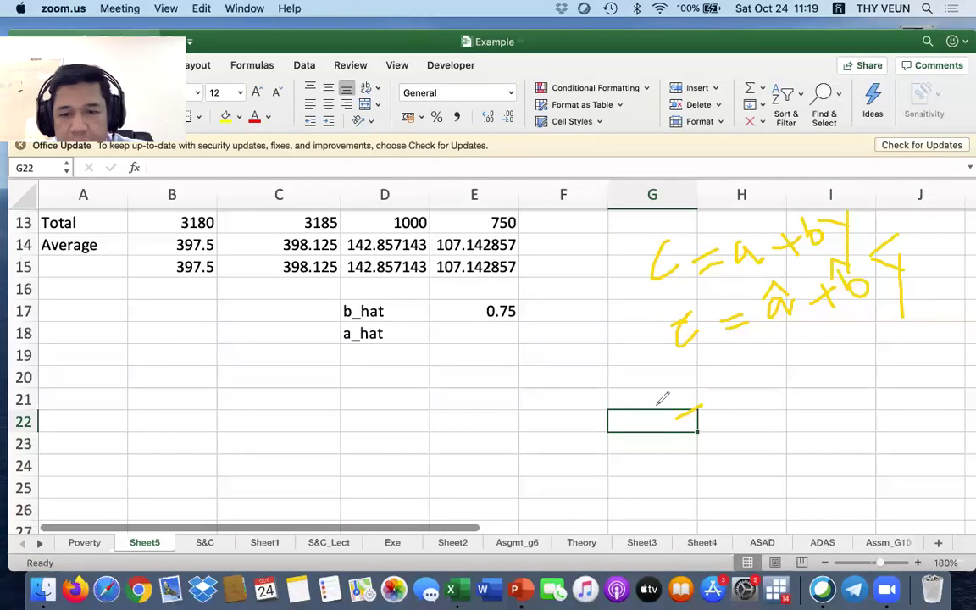
pyautogui.moveTo(678, 428)
pyautogui.mouseDown()
pyautogui.moveTo(702, 415)
pyautogui.moveTo(691, 399)
pyautogui.mouseUp()
pyautogui.moveTo(756, 392); pyautogui.dragTo(773, 410)
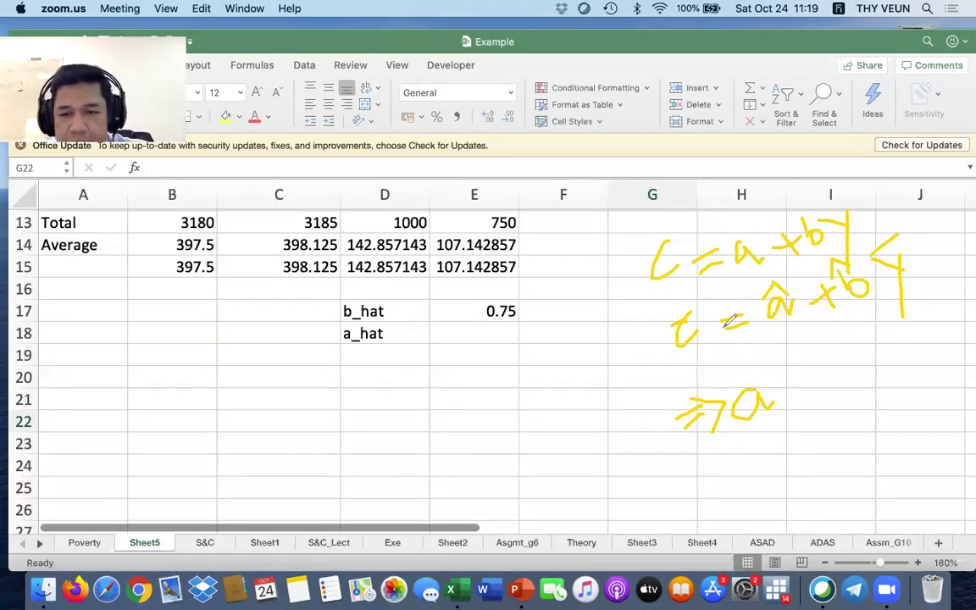
pyautogui.moveTo(733, 390); pyautogui.dragTo(796, 392)
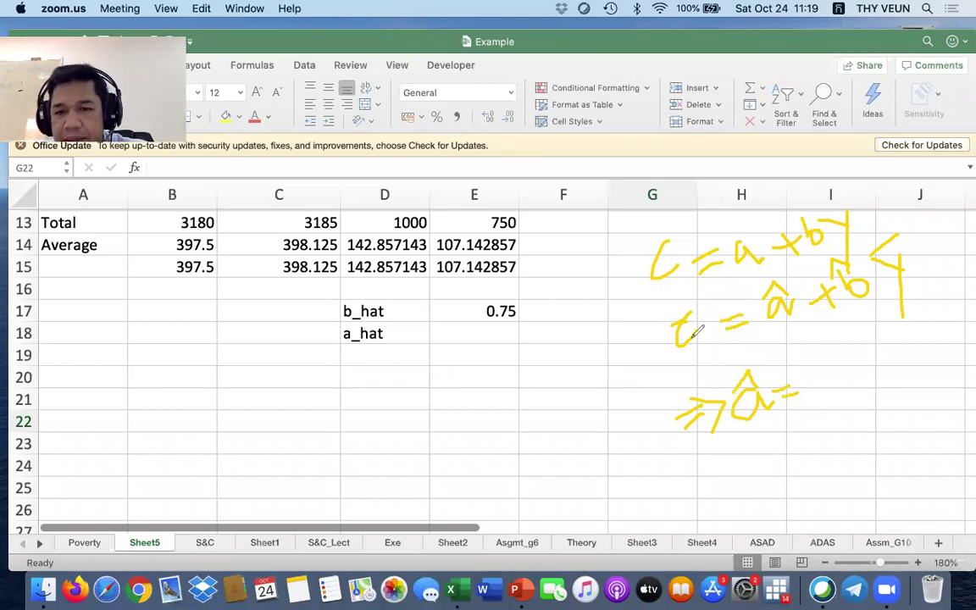
pyautogui.moveTo(815, 366)
pyautogui.mouseDown()
pyautogui.moveTo(819, 386)
pyautogui.moveTo(800, 388)
pyautogui.mouseUp()
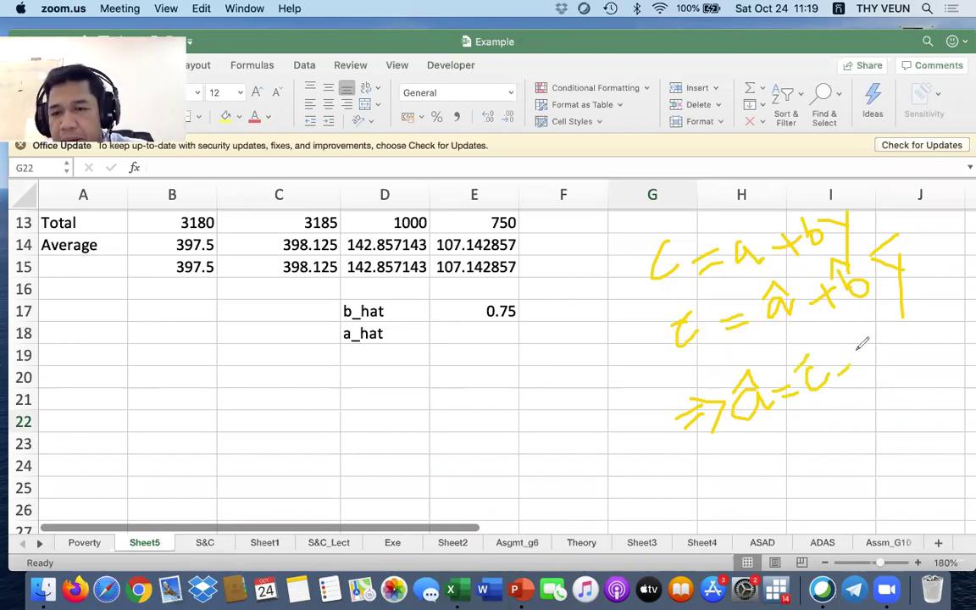
pyautogui.moveTo(846, 339)
pyautogui.mouseDown()
pyautogui.moveTo(866, 355)
pyautogui.moveTo(847, 329)
pyautogui.moveTo(907, 329)
pyautogui.moveTo(908, 359)
pyautogui.mouseUp()
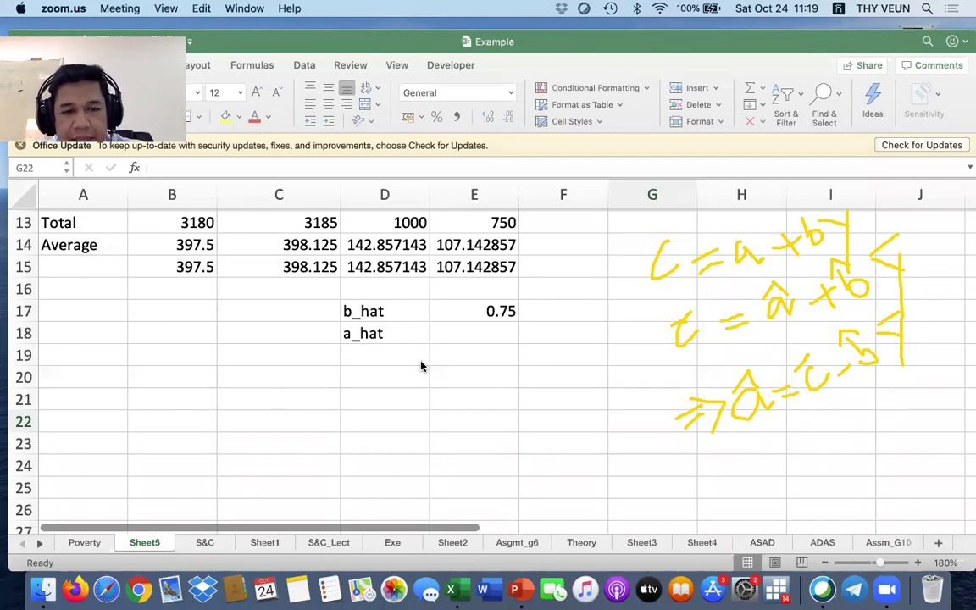
# Step: Calculate a_hat in cell E18 with the formula =C15-E17*B15
pyautogui.click(446, 337)
pyautogui.doubleClick(476, 338)
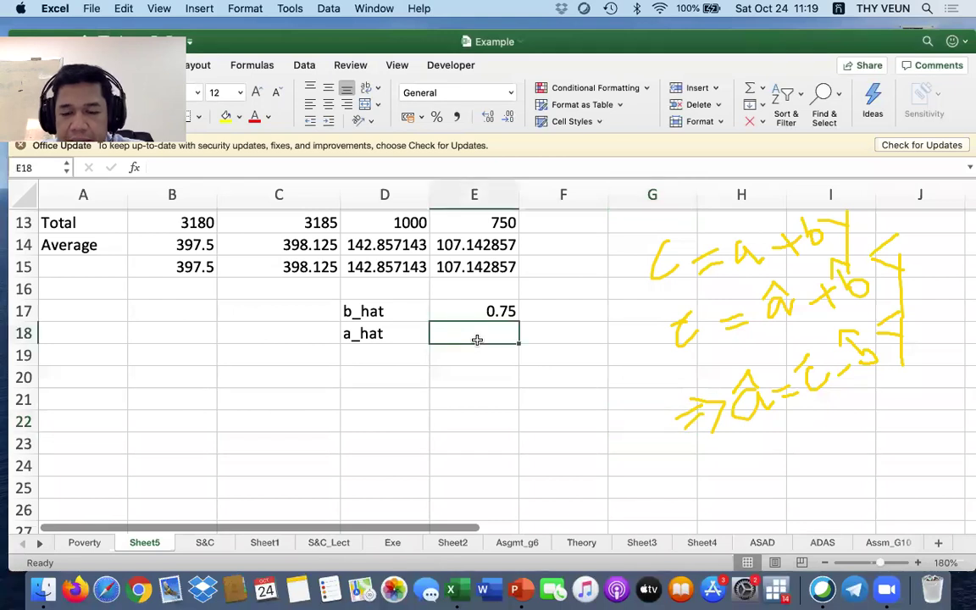
pyautogui.write('=')
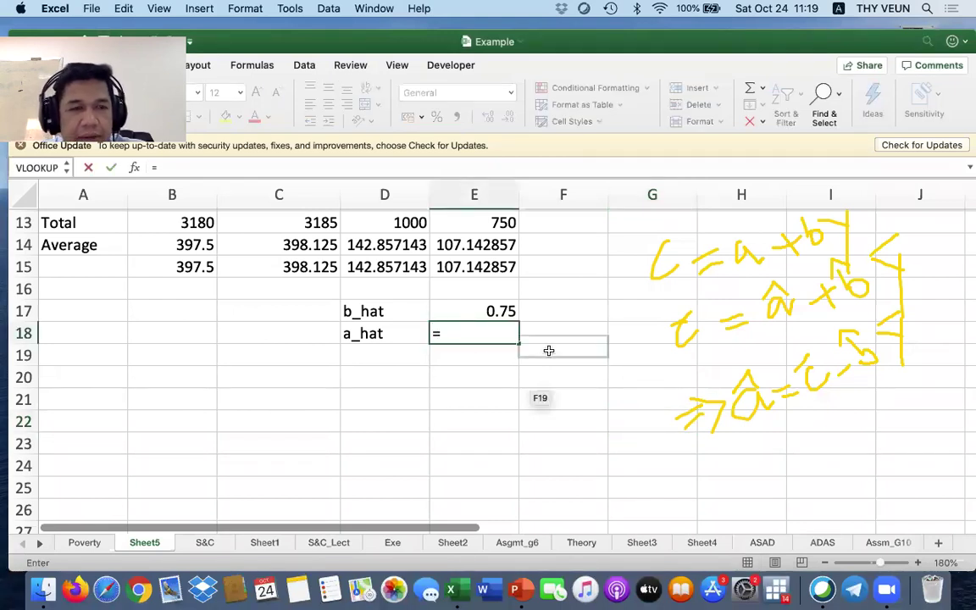
pyautogui.scroll(2, 549, 349)
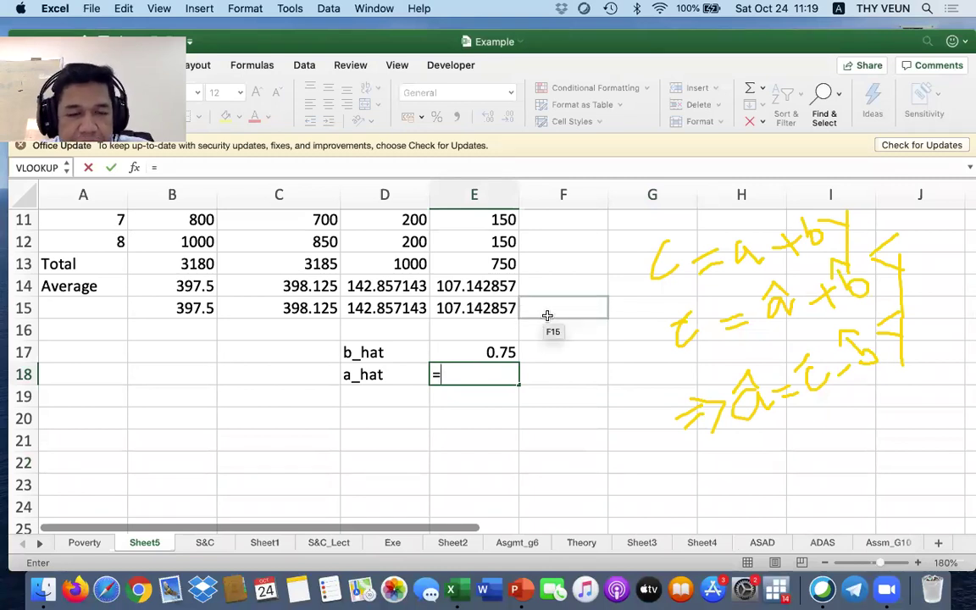
pyautogui.scroll(5, 547, 315)
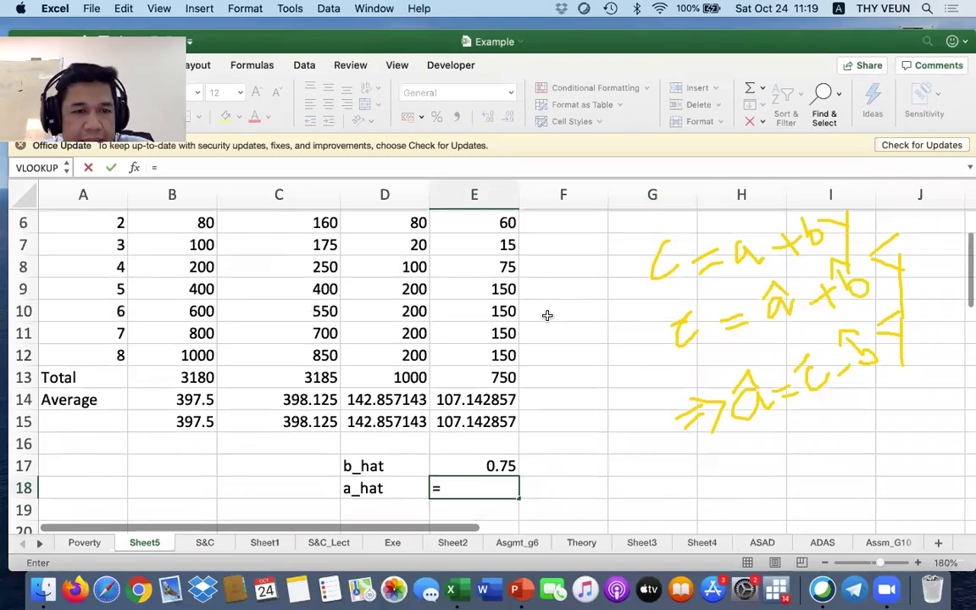
pyautogui.scroll(-2, 547, 315)
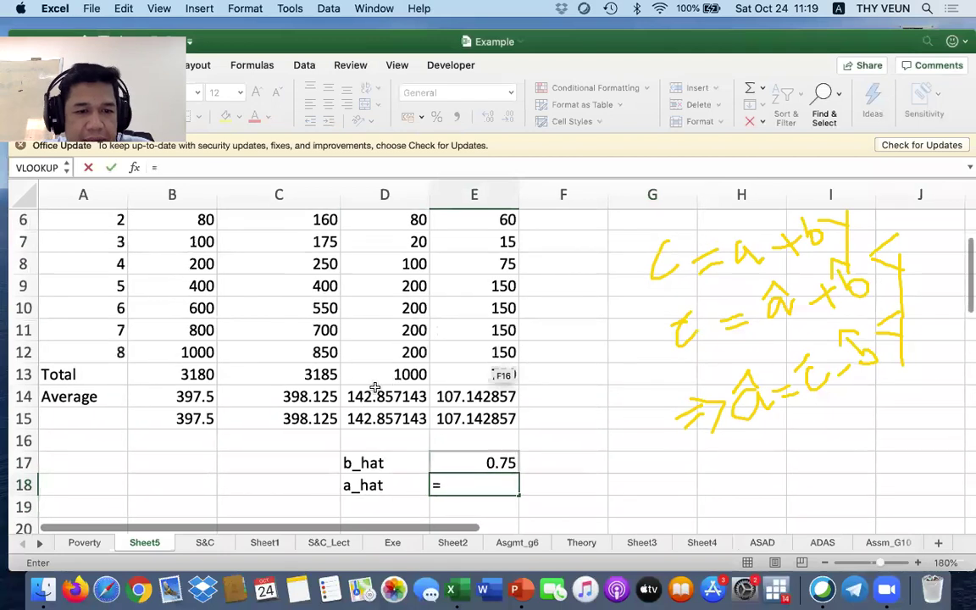
pyautogui.click(302, 415)
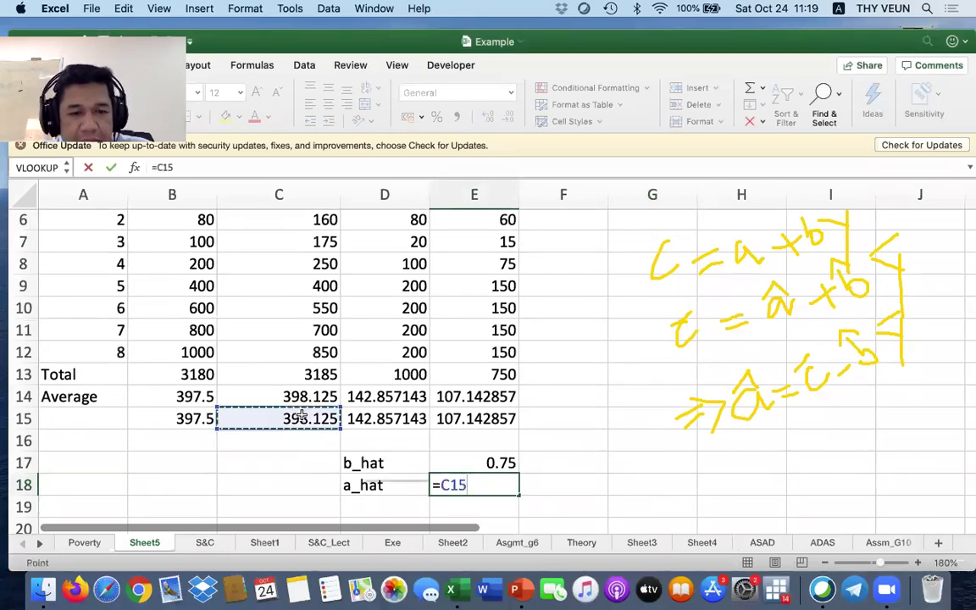
pyautogui.write('/')
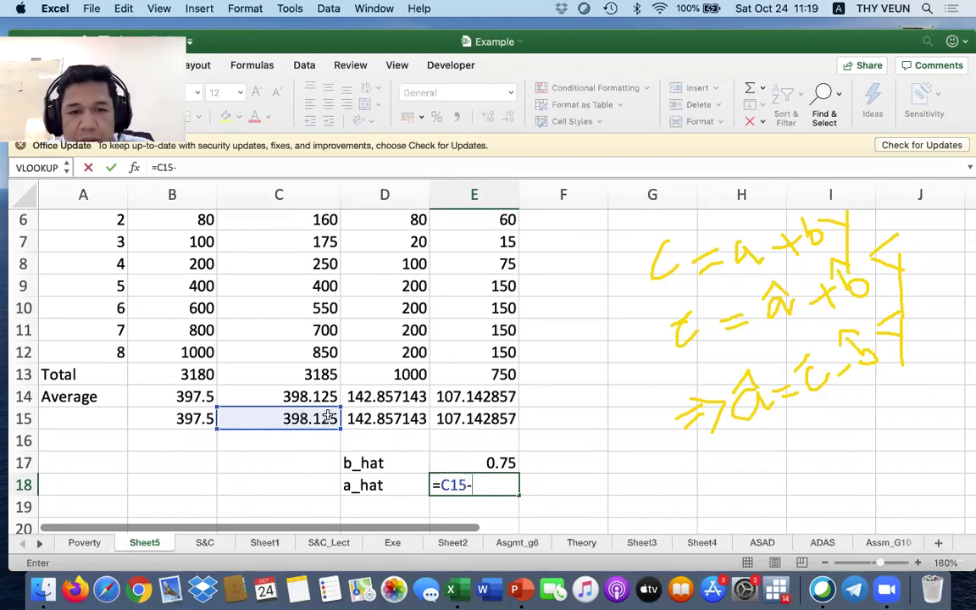
pyautogui.click(498, 462)
pyautogui.write('*')
pyautogui.click(182, 419)
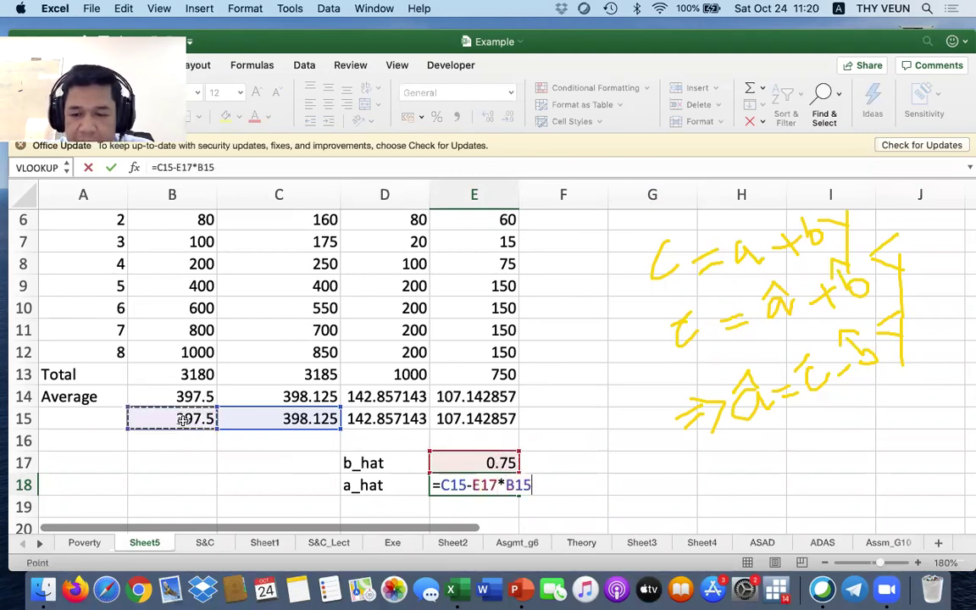
pyautogui.press('Return')
pyautogui.scroll(-4, 466, 412)
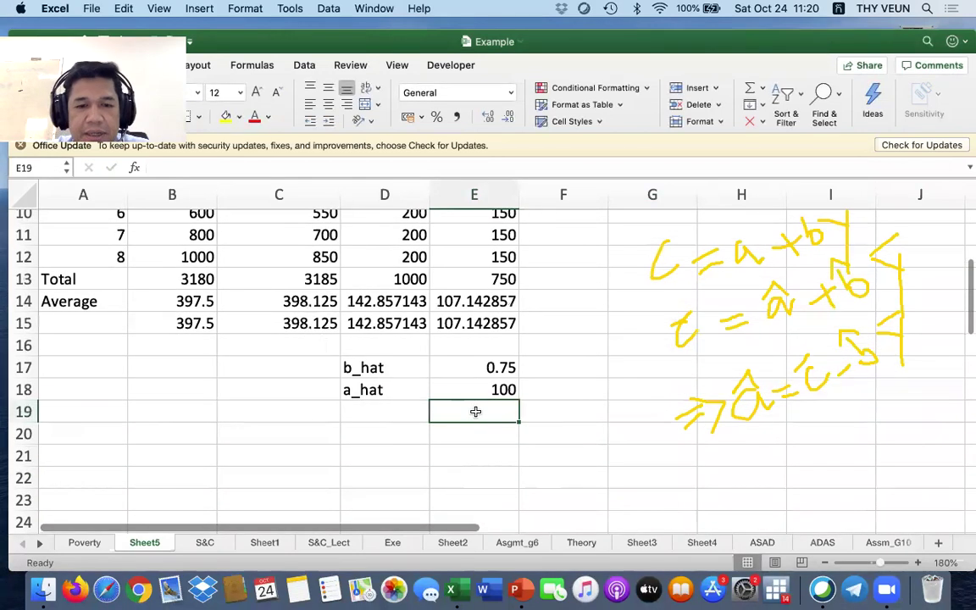
pyautogui.scroll(-1, 475, 412)
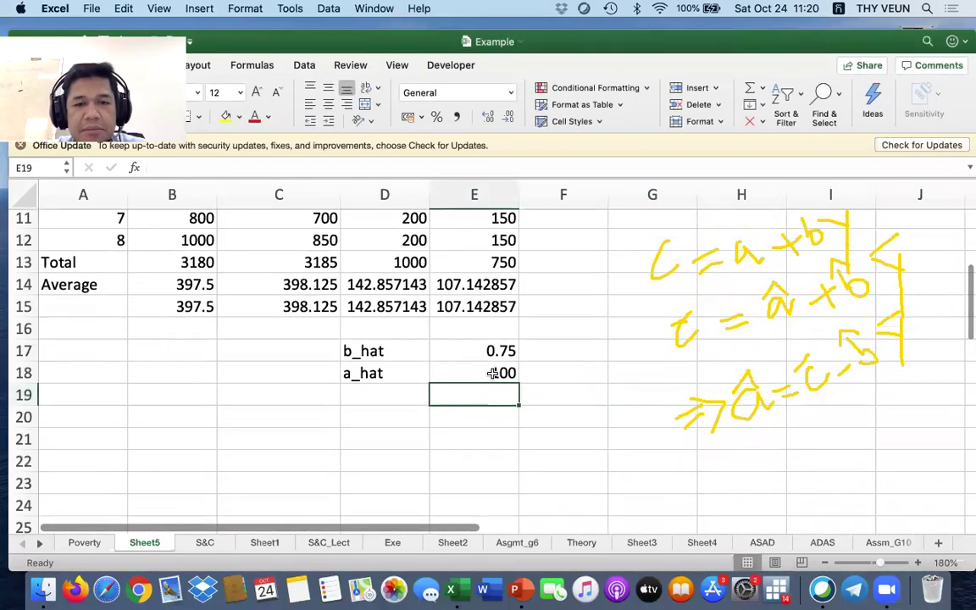
# Step: Switch to the Chapter4newMacro presentation in PowerPoint and examine slide 20's consumption line, equation and slope as a slide show
pyautogui.click(519, 591)
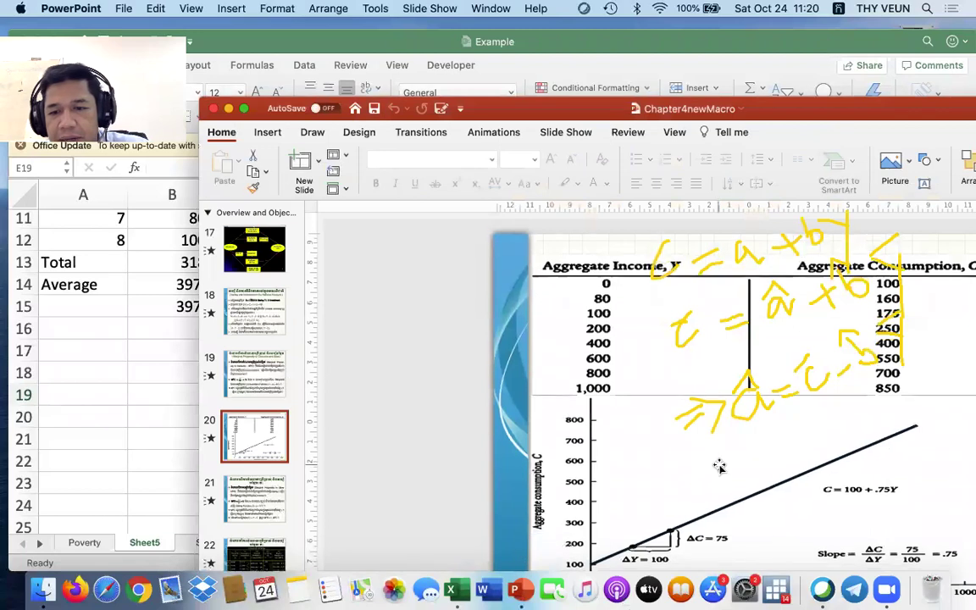
pyautogui.moveTo(684, 109); pyautogui.dragTo(619, 35)
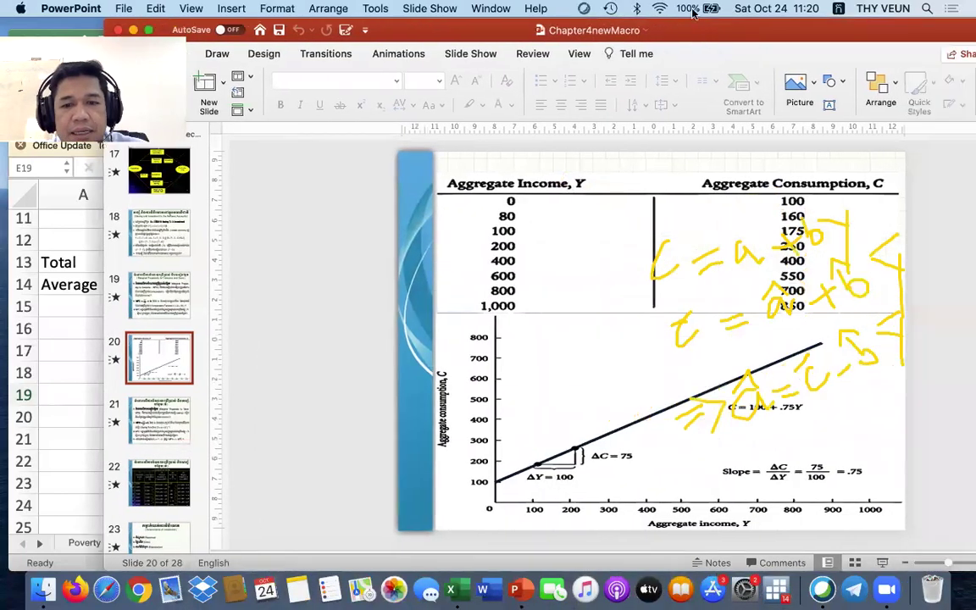
pyautogui.moveTo(692, 11); pyautogui.dragTo(682, 12)
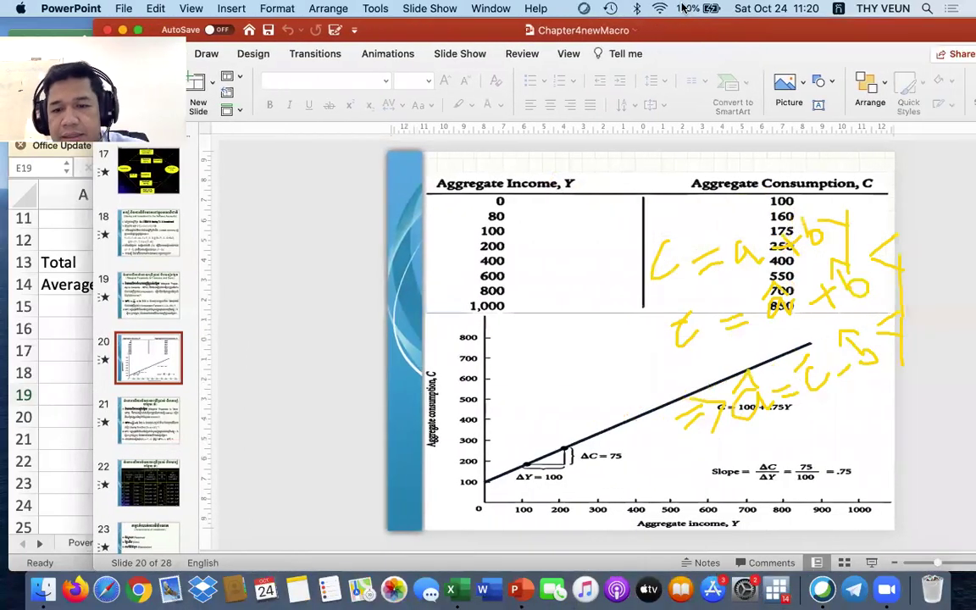
pyautogui.click(867, 562)
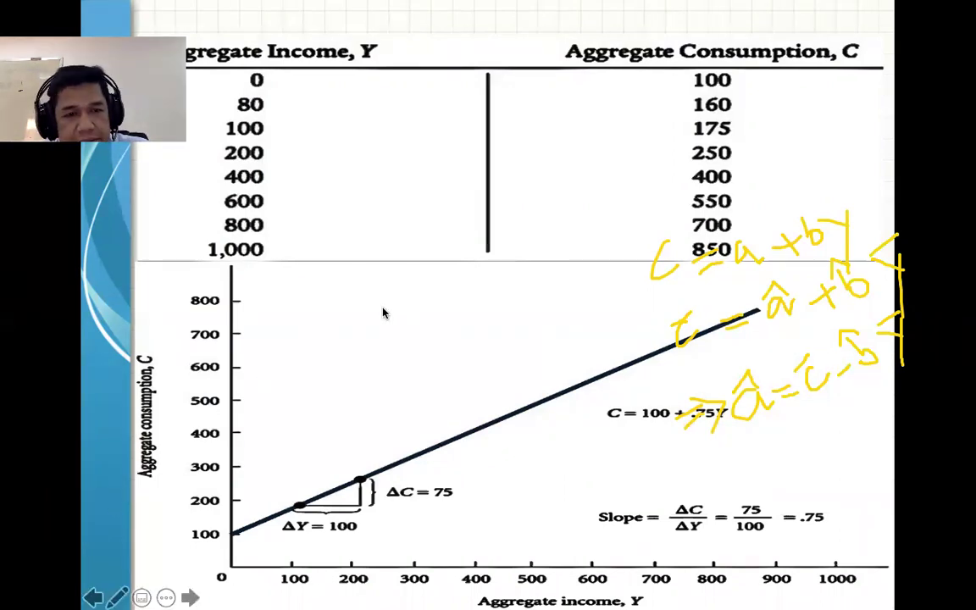
pyautogui.press('Escape')
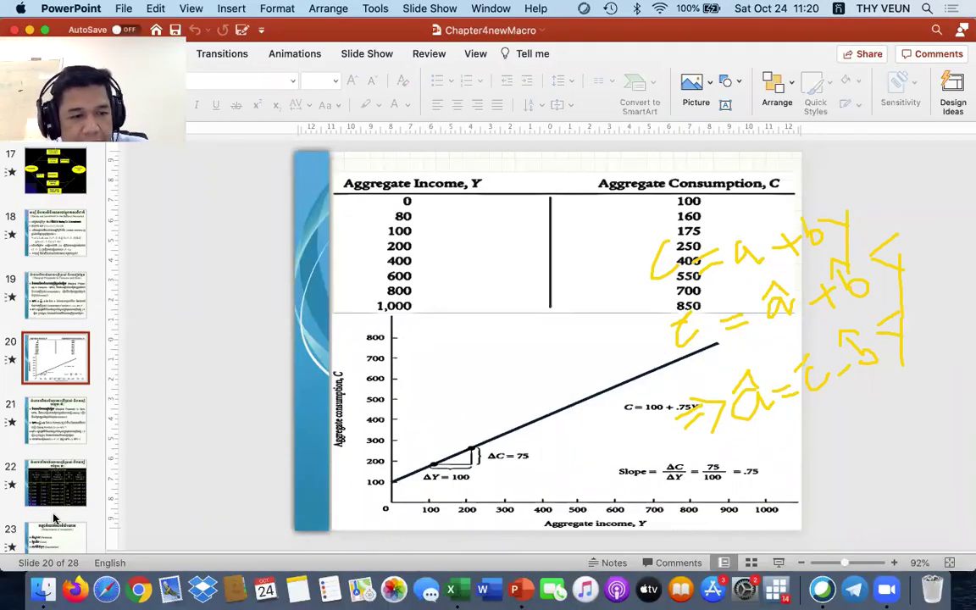
# Step: Switch back to the Example workbook in Excel and clear the handwritten yellow equations drawn over Sheet5
pyautogui.click(451, 591)
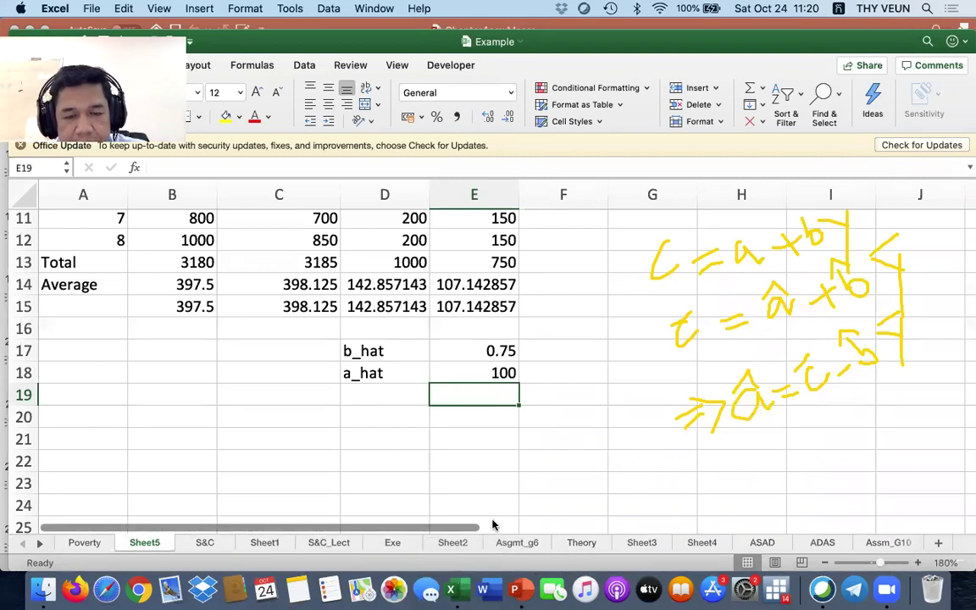
pyautogui.click(532, 372)
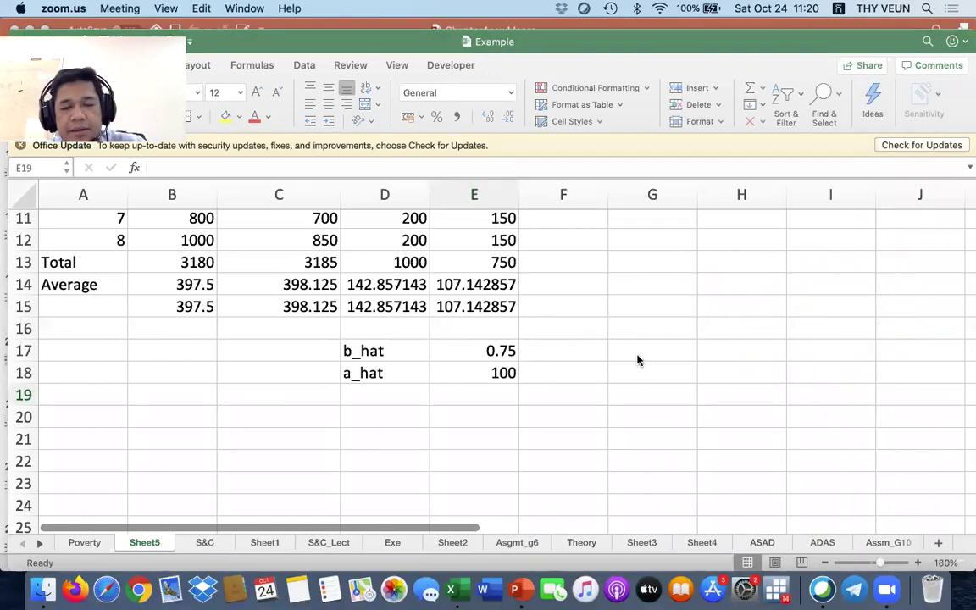
pyautogui.scroll(2, 638, 360)
pyautogui.scroll(-2, 637, 360)
pyautogui.scroll(5, 638, 360)
pyautogui.scroll(2, 638, 360)
pyautogui.scroll(-7, 638, 360)
pyautogui.scroll(10, 638, 360)
pyautogui.scroll(-1, 630, 349)
pyautogui.scroll(1, 629, 349)
pyautogui.click(565, 314)
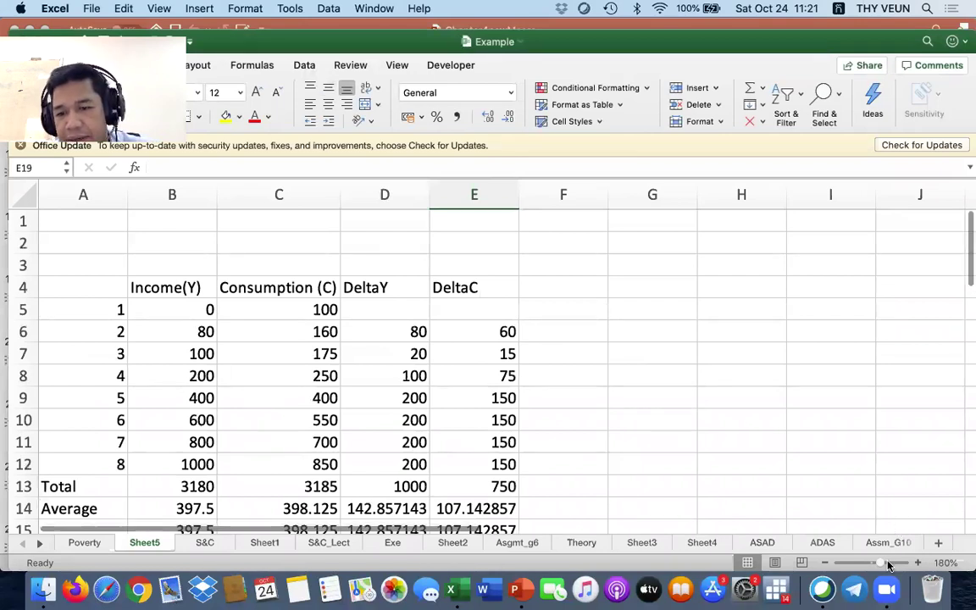
# Step: Enlarge the sheet view to 230% and start a Regression from the Data Analysis tools
pyautogui.click(915, 563)
pyautogui.click(916, 563)
pyautogui.click(916, 562)
pyautogui.click(916, 563)
pyautogui.click(915, 562)
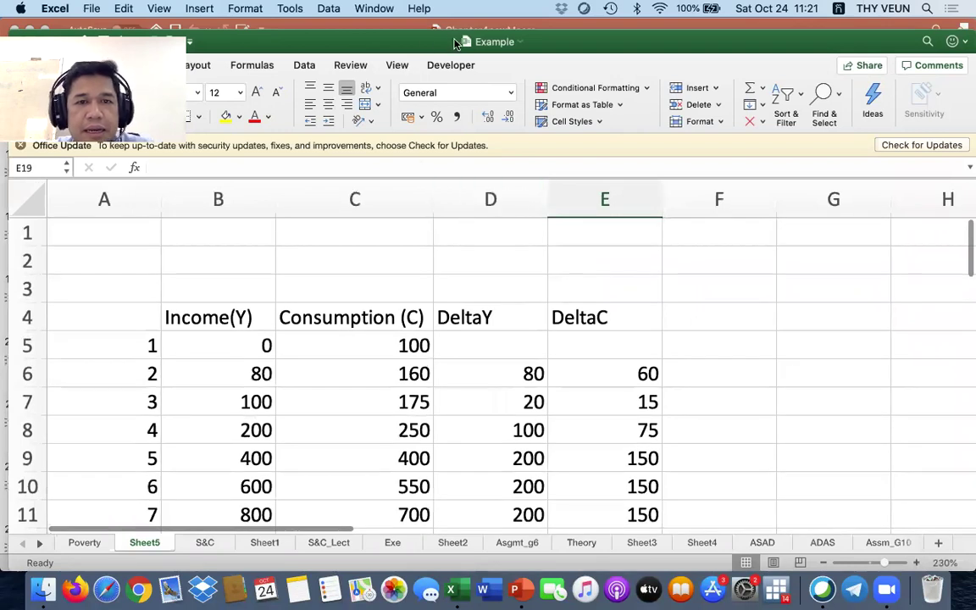
pyautogui.moveTo(419, 39); pyautogui.dragTo(418, 38)
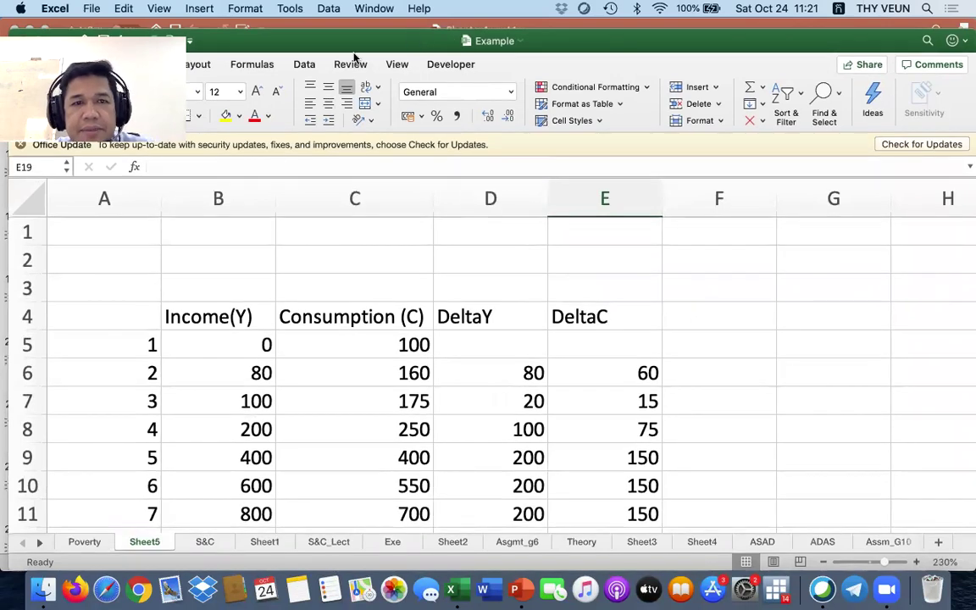
pyautogui.click(306, 66)
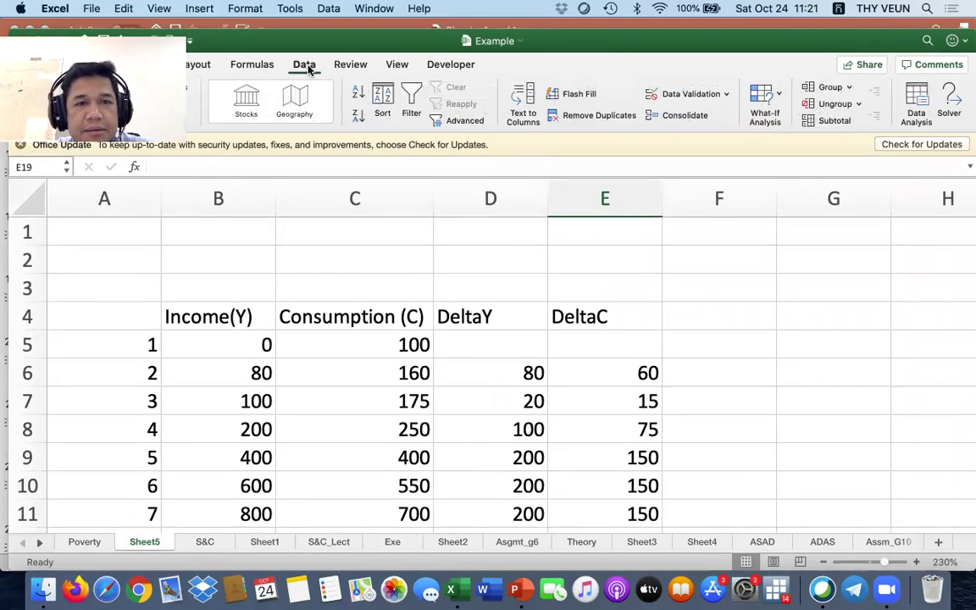
pyautogui.click(927, 100)
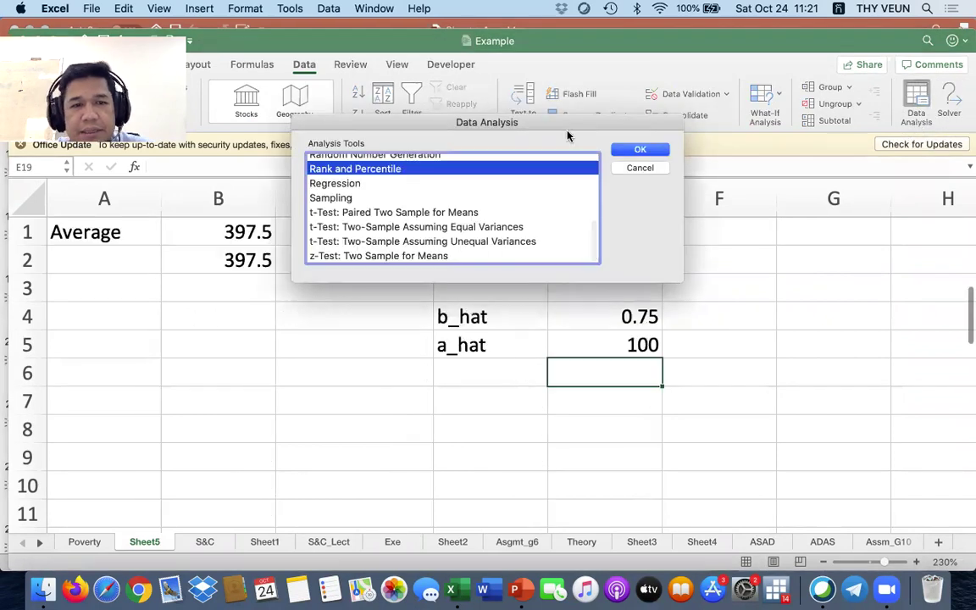
pyautogui.click(342, 184)
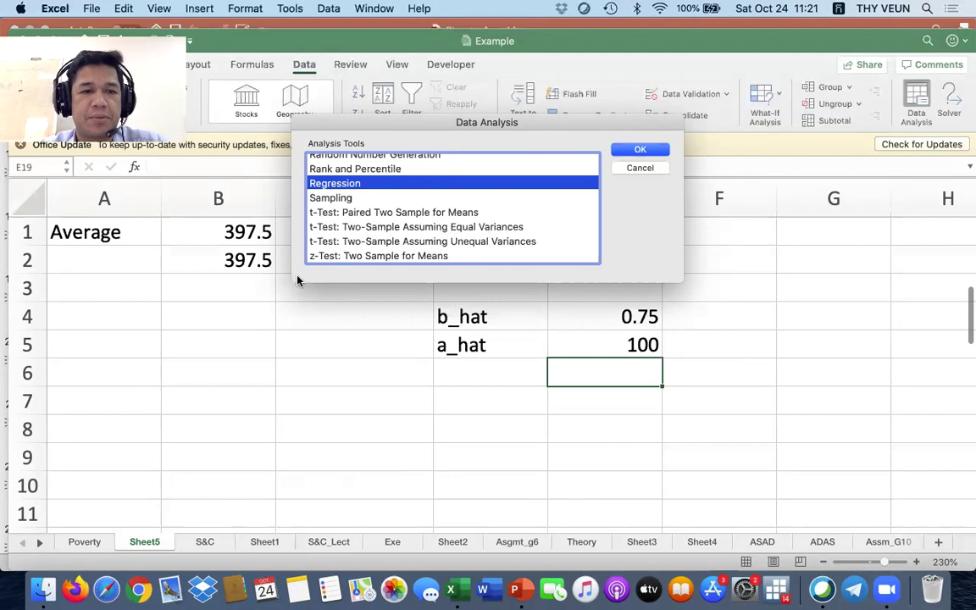
pyautogui.moveTo(577, 125); pyautogui.dragTo(616, 39)
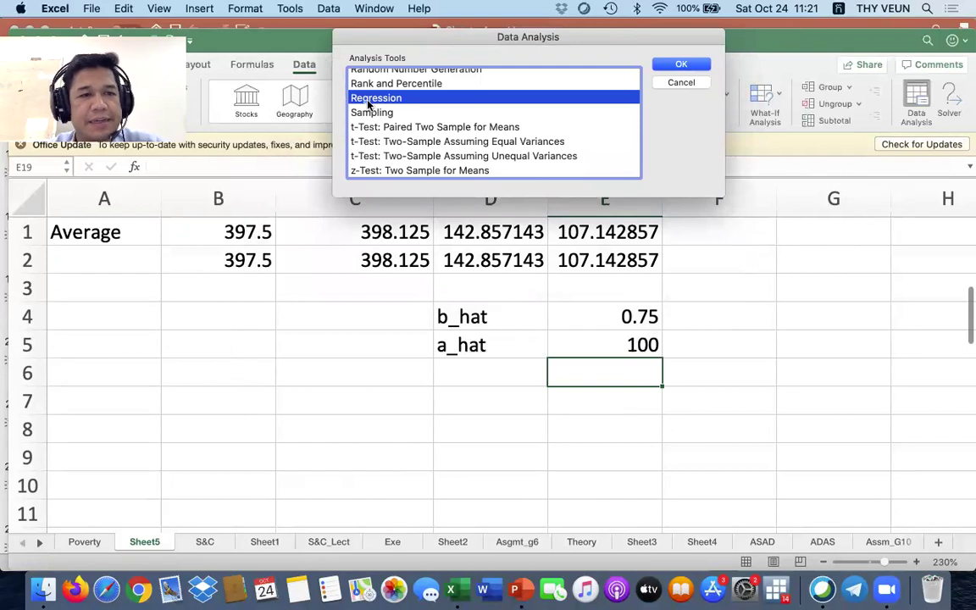
pyautogui.click(678, 66)
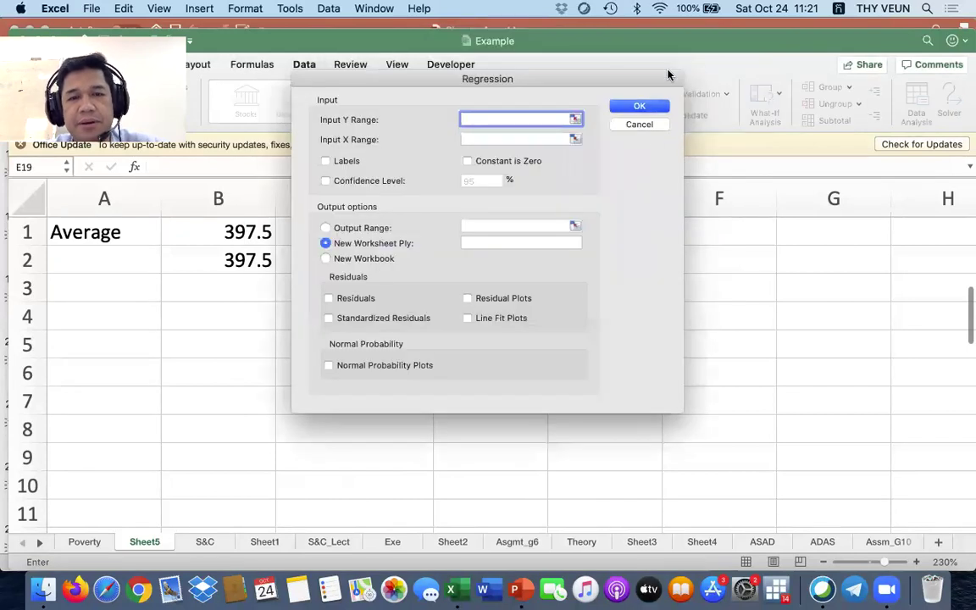
pyautogui.moveTo(593, 78); pyautogui.dragTo(773, 132)
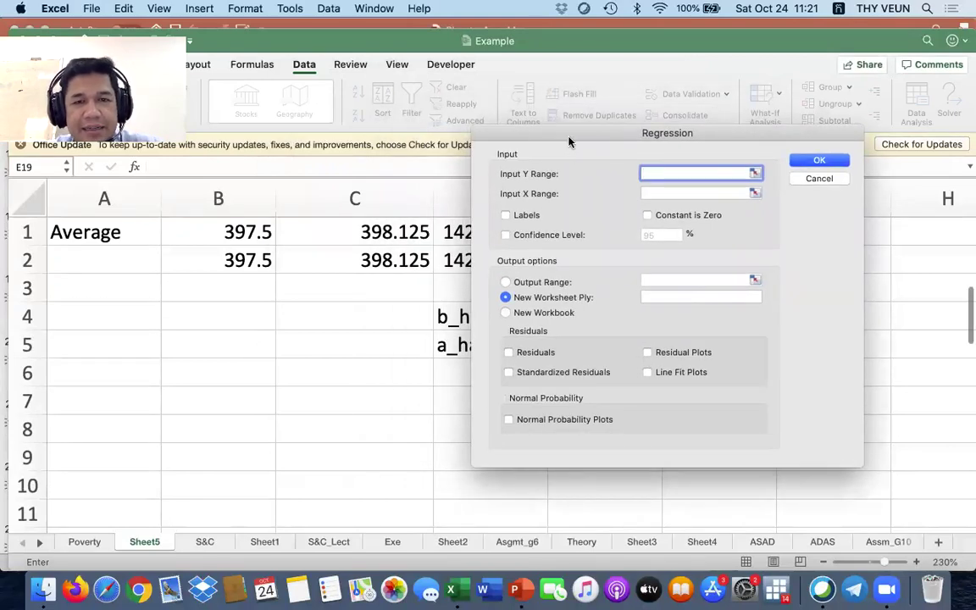
pyautogui.moveTo(570, 141); pyautogui.dragTo(597, 126)
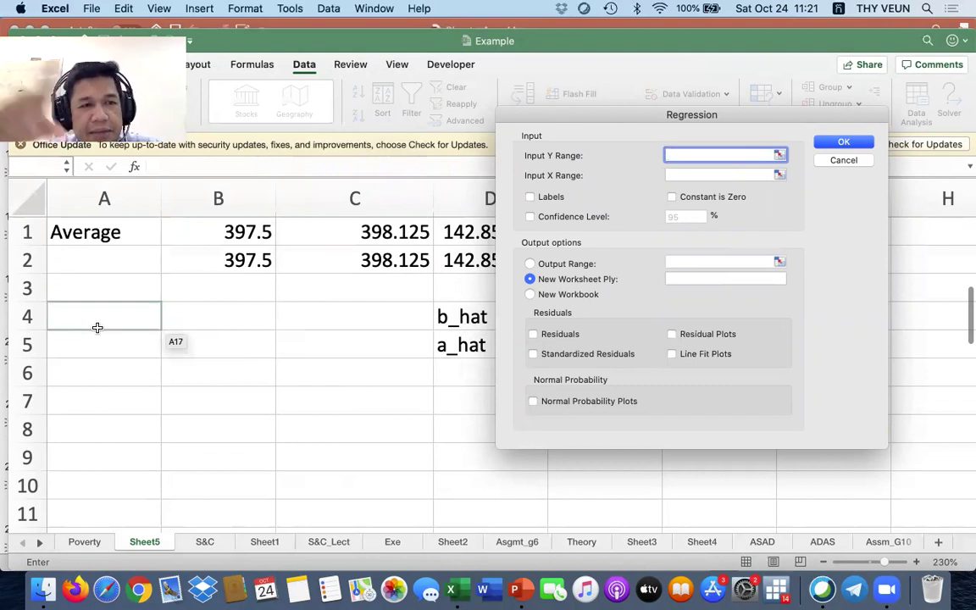
# Step: Set the regression's Input Y Range to the Consumption (C) column including its header, $C$4:$C$12
pyautogui.click(780, 156)
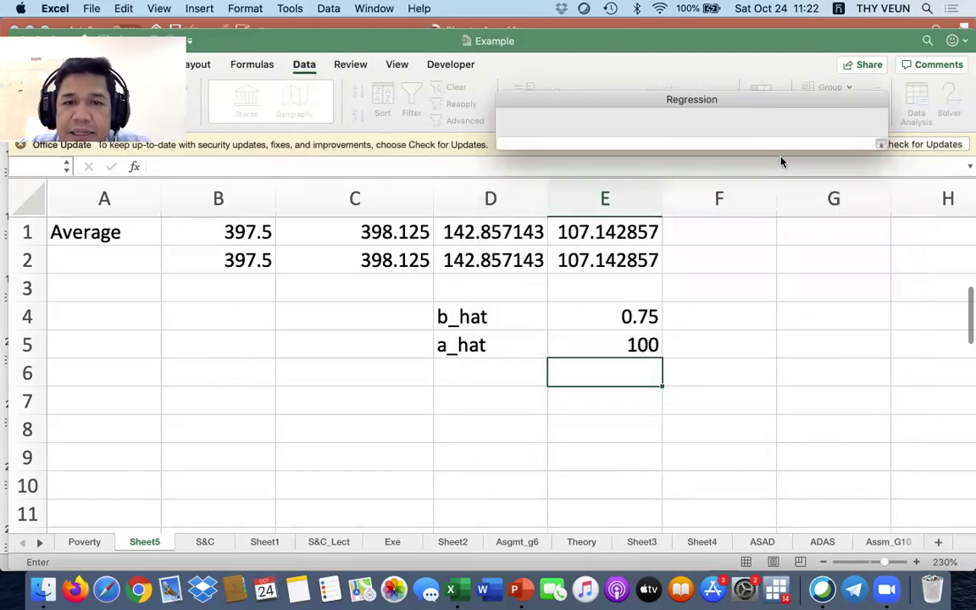
pyautogui.scroll(10, 542, 280)
pyautogui.scroll(-3, 534, 297)
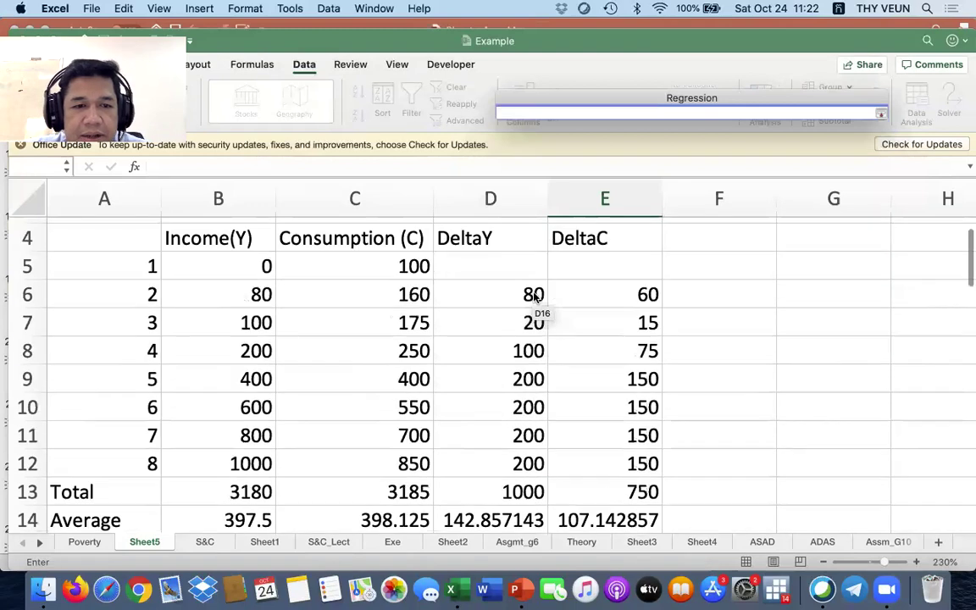
pyautogui.click(362, 239)
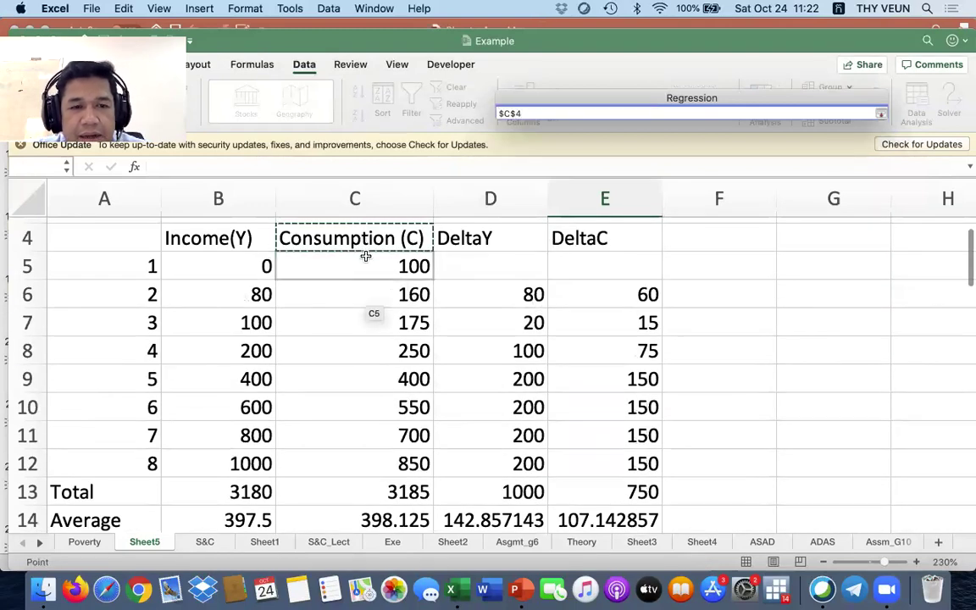
pyautogui.moveTo(364, 235); pyautogui.dragTo(364, 372)
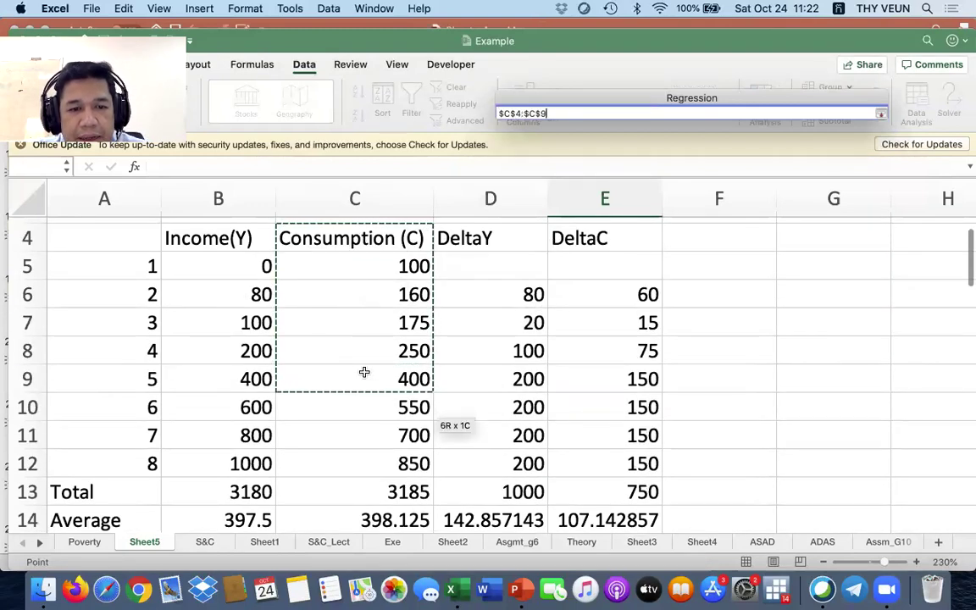
pyautogui.hotkey('shift', 'Down')
pyautogui.hotkey('shift', 'Down')
pyautogui.hotkey('shift', 'Down')
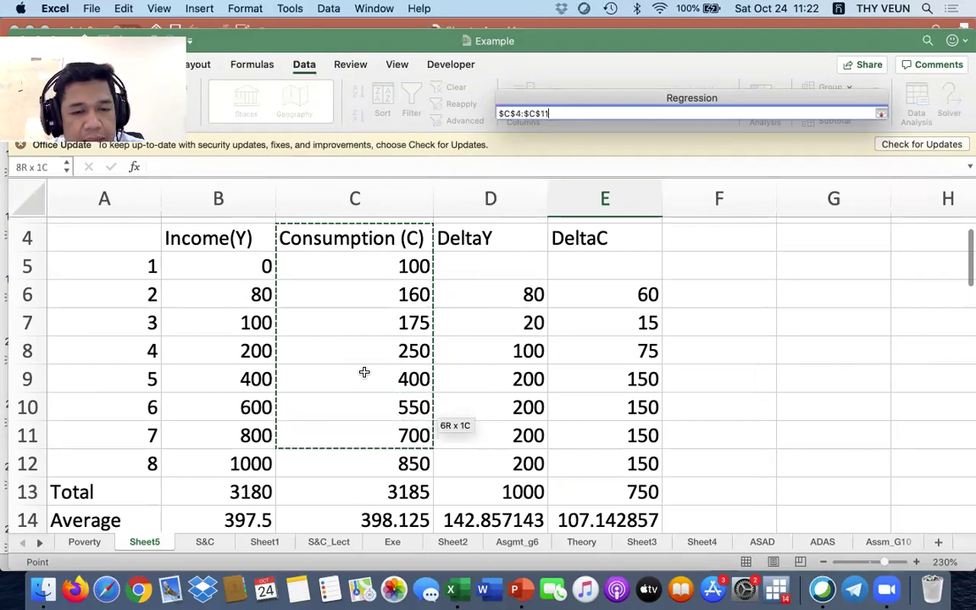
pyautogui.press('Return')
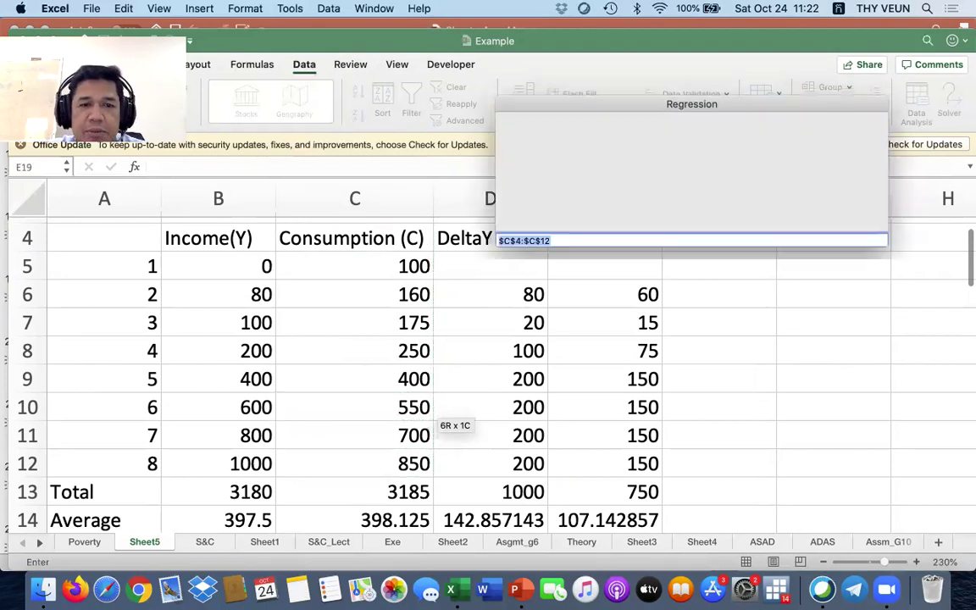
# Step: Set the regression's Input X Range to the Income(Y) column including its header, $B$4:$B$12
pyautogui.click(778, 175)
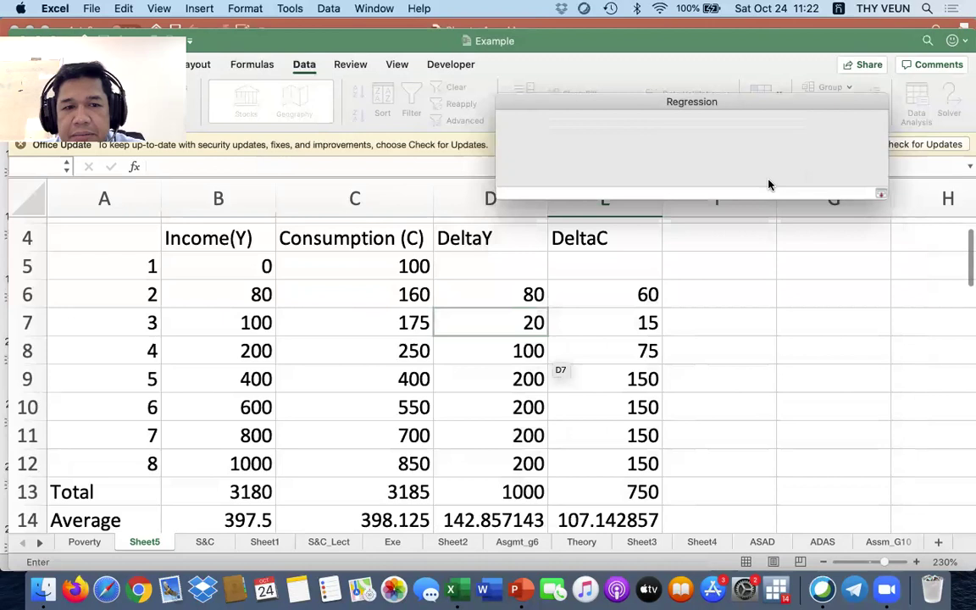
pyautogui.scroll(1, 227, 257)
pyautogui.click(227, 256)
pyautogui.hotkey('shift', 'Down')
pyautogui.hotkey('shift', 'Down')
pyautogui.hotkey('shift', 'Down')
pyautogui.hotkey('shift', 'Down')
pyautogui.hotkey('shift', 'Down')
pyautogui.hotkey('shift', 'Down')
pyautogui.hotkey('shift', 'Down')
pyautogui.hotkey('shift', 'Down')
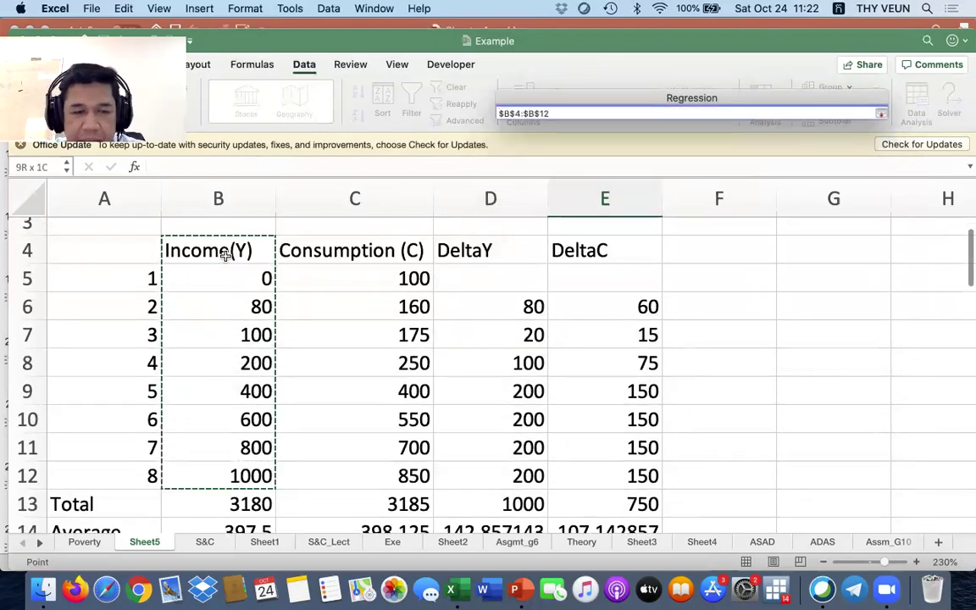
pyautogui.press('Return')
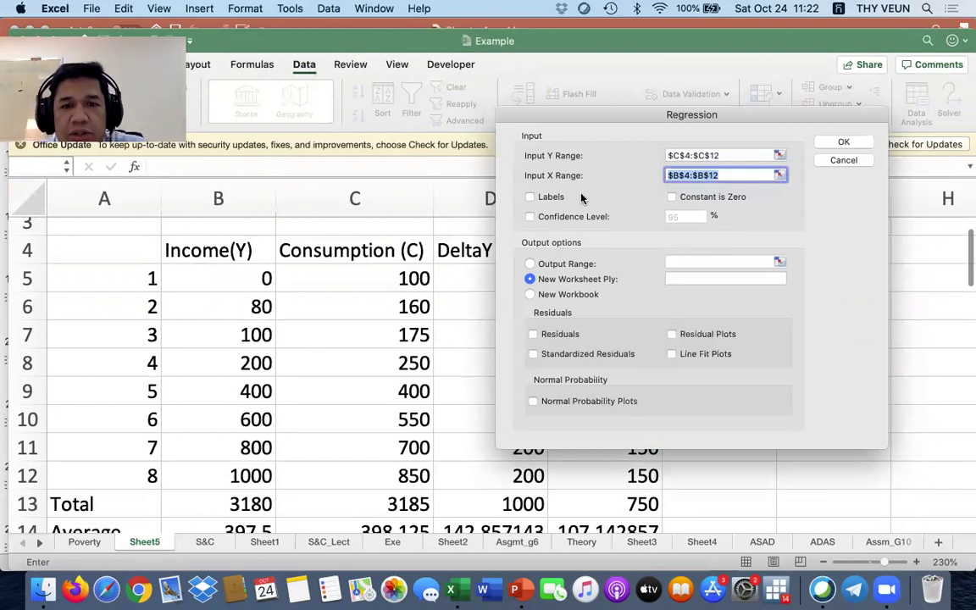
# Step: Turn on Labels, set the Output Range to $G$10:$J$13 on the same sheet and run the regression
pyautogui.click(537, 197)
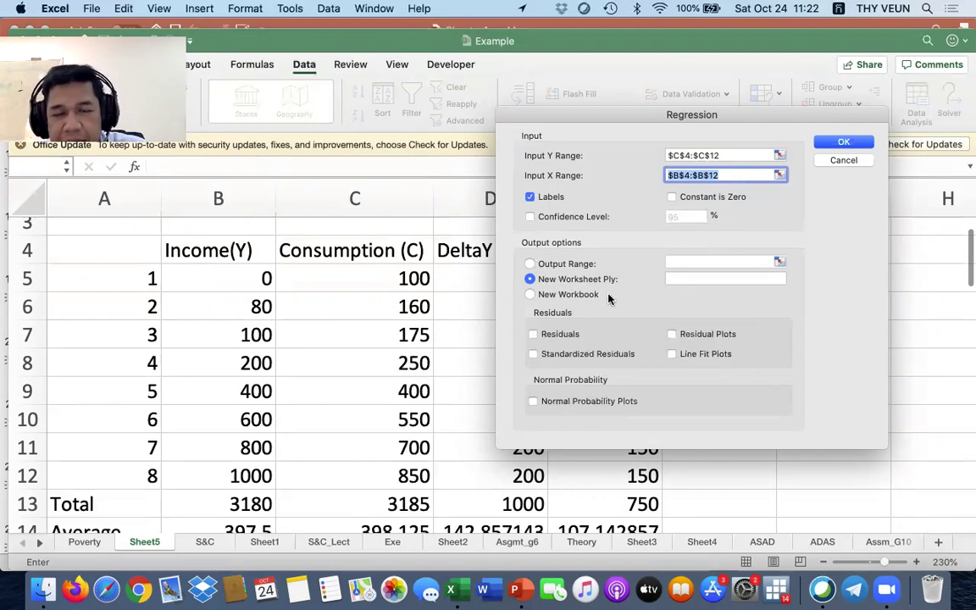
pyautogui.click(563, 268)
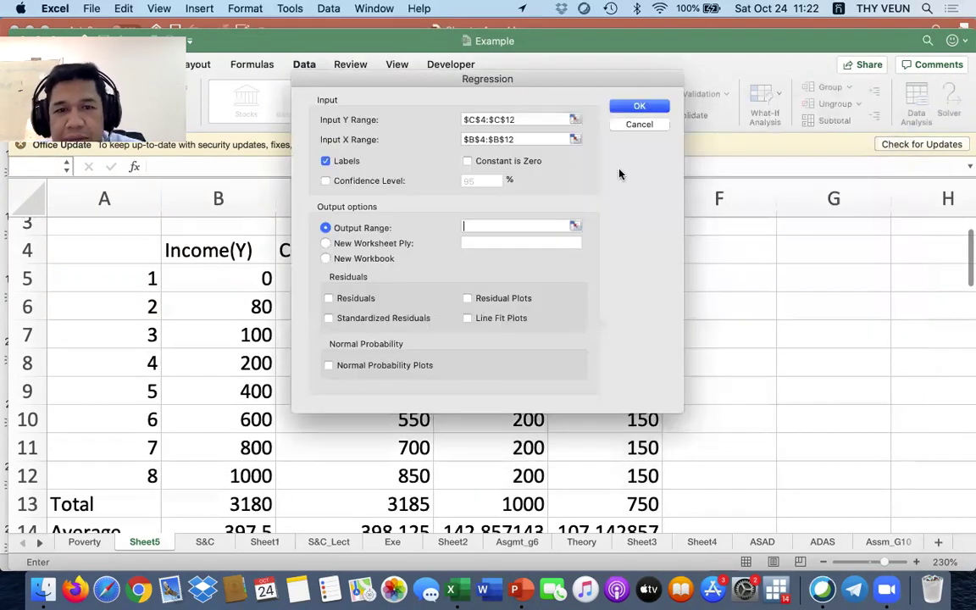
pyautogui.hscroll(5, 908, 327)
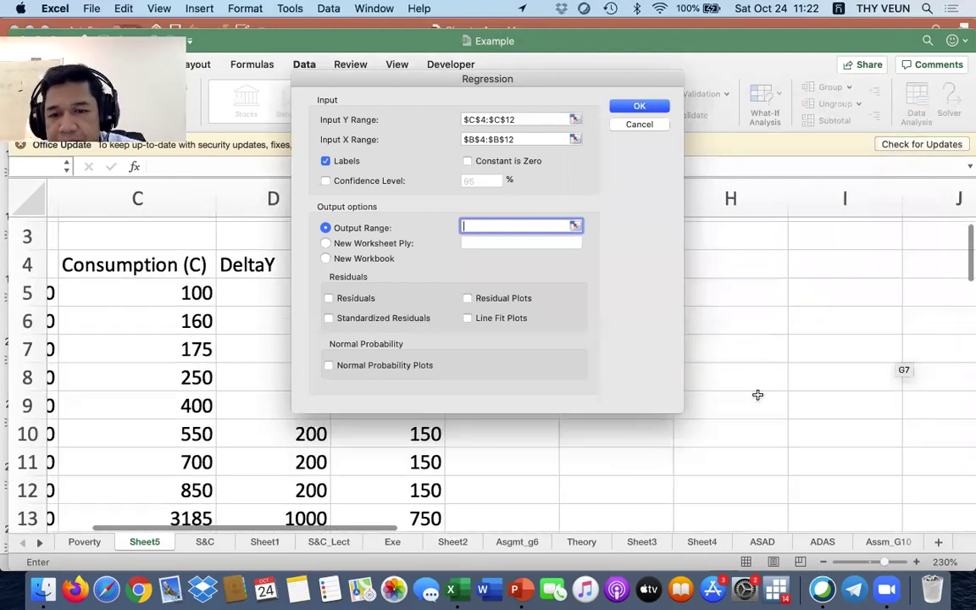
pyautogui.moveTo(610, 432); pyautogui.dragTo(935, 510)
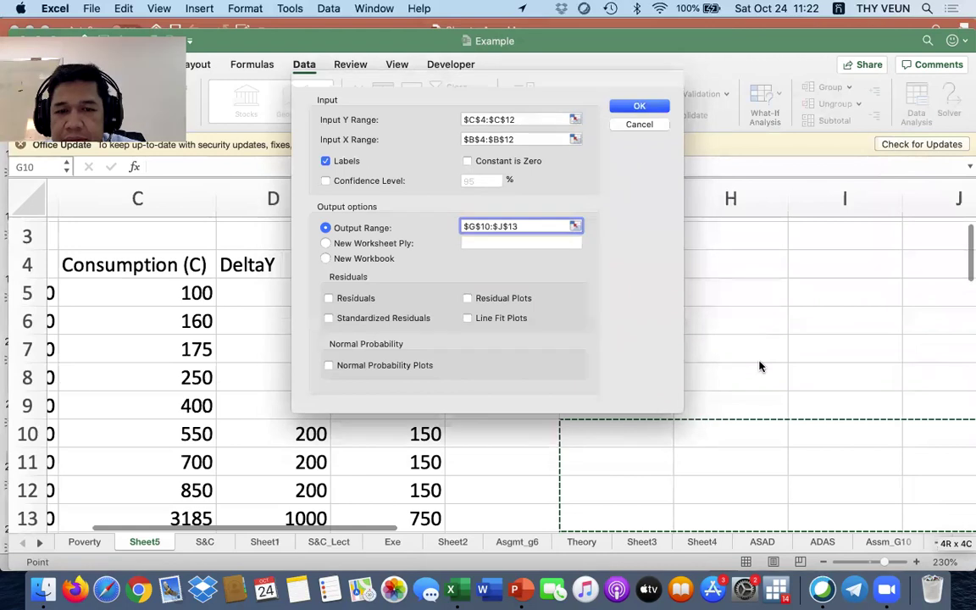
pyautogui.press('Return')
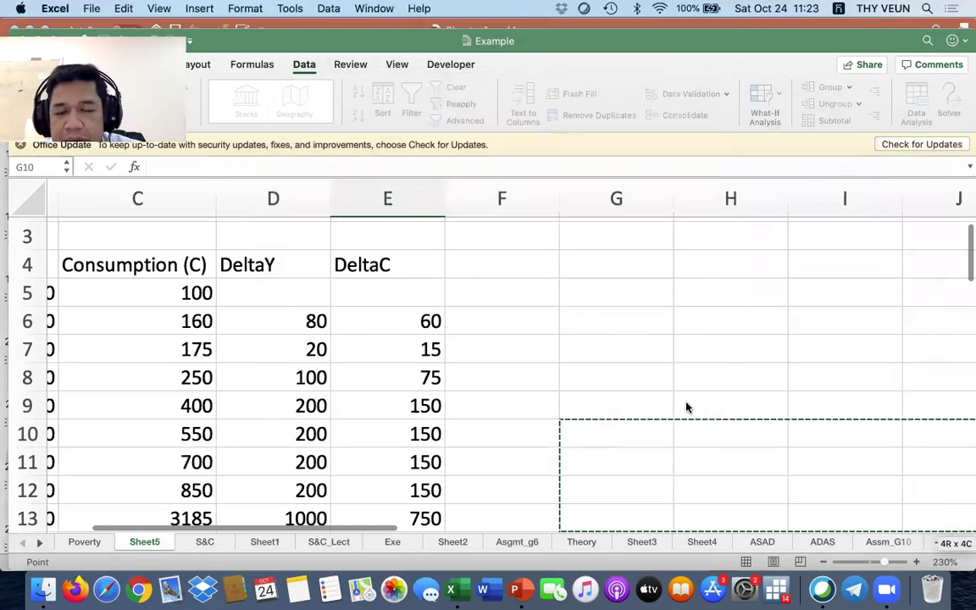
# Step: Fill the Intercept and Income(Y) labels and their coefficients in G26:H27 with yellow
pyautogui.scroll(-5, 735, 404)
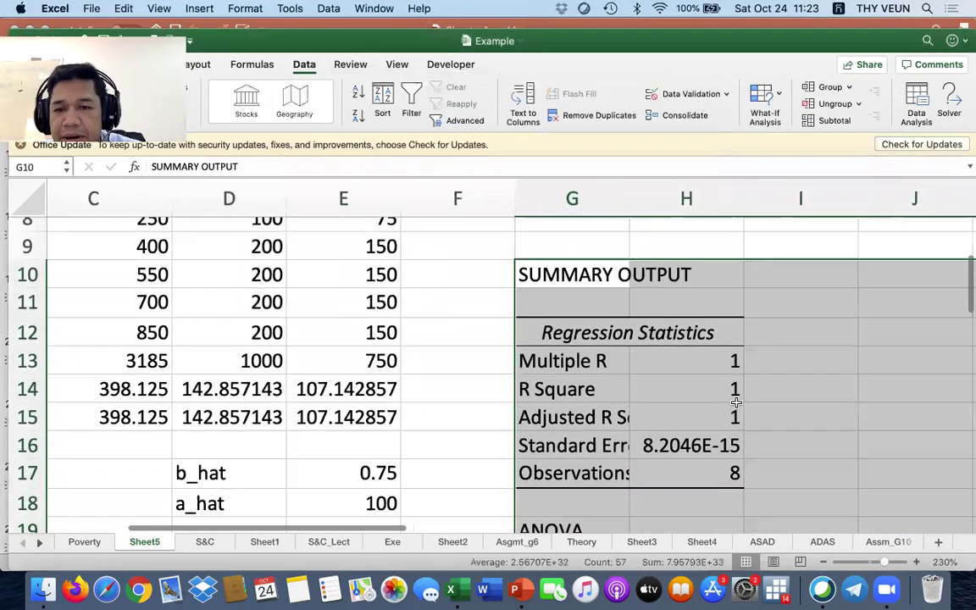
pyautogui.scroll(-10, 735, 403)
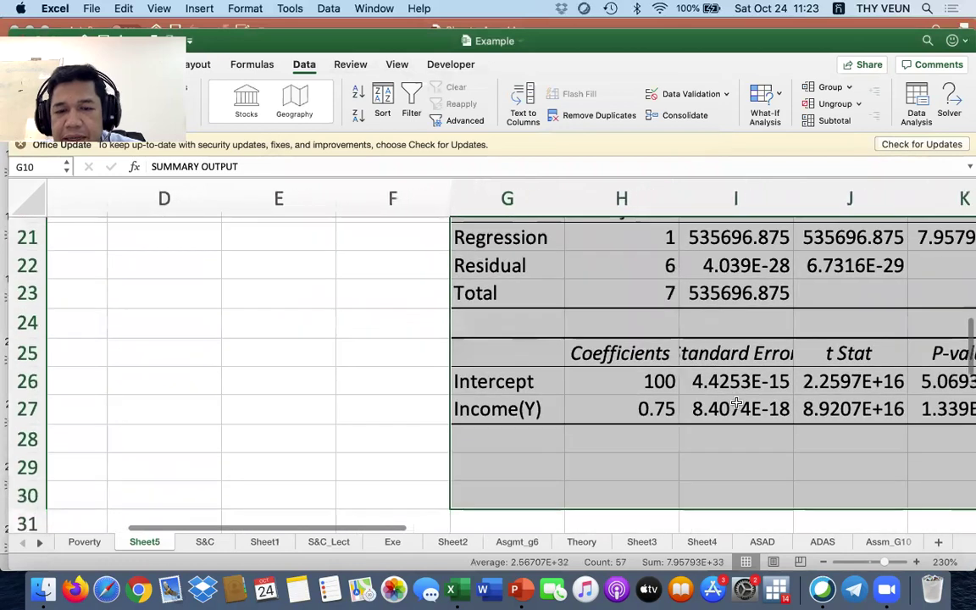
pyautogui.click(636, 368)
pyautogui.moveTo(529, 370); pyautogui.dragTo(632, 395)
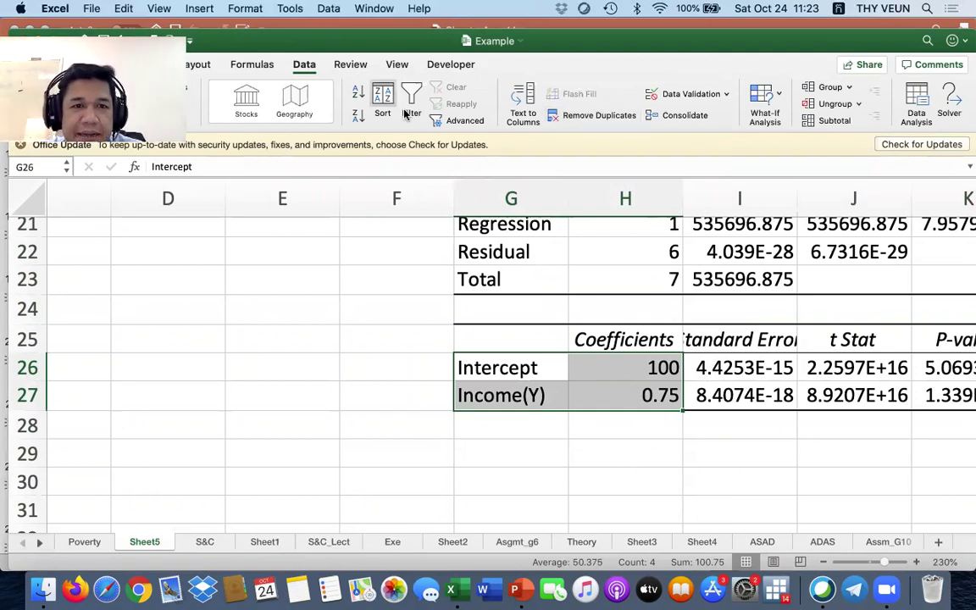
pyautogui.moveTo(392, 41); pyautogui.dragTo(477, 17)
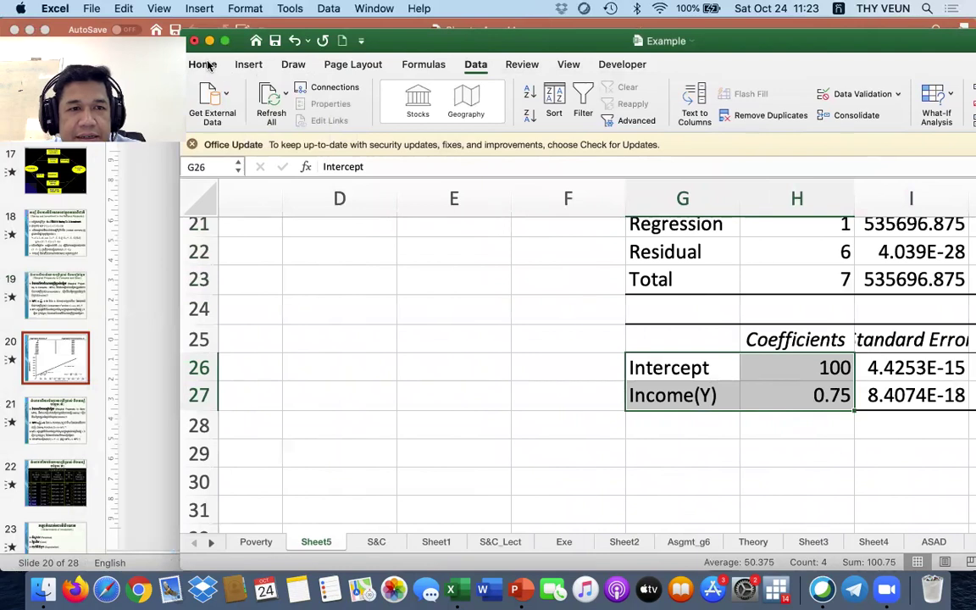
pyautogui.click(202, 64)
pyautogui.moveTo(449, 36); pyautogui.dragTo(248, 36)
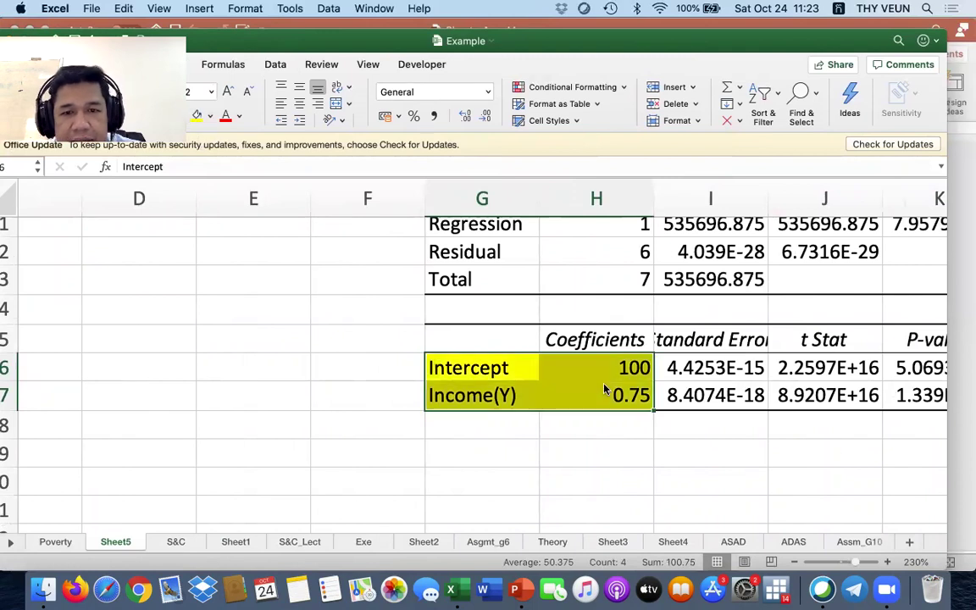
pyautogui.click(648, 426)
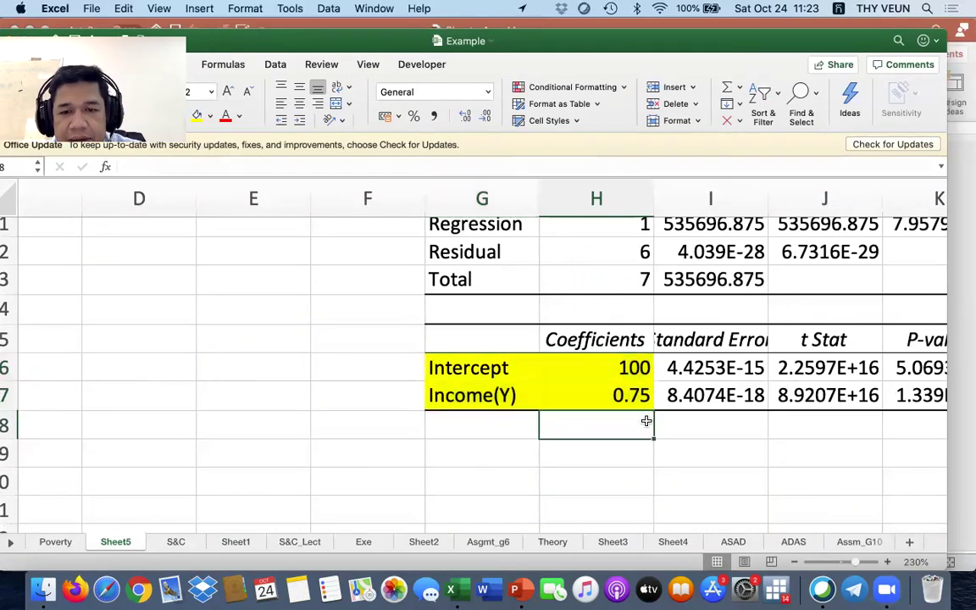
# Step: Format the P-values of the Intercept and Income(Y) rows in K26:K27 as Number
pyautogui.scroll(-1, 631, 450)
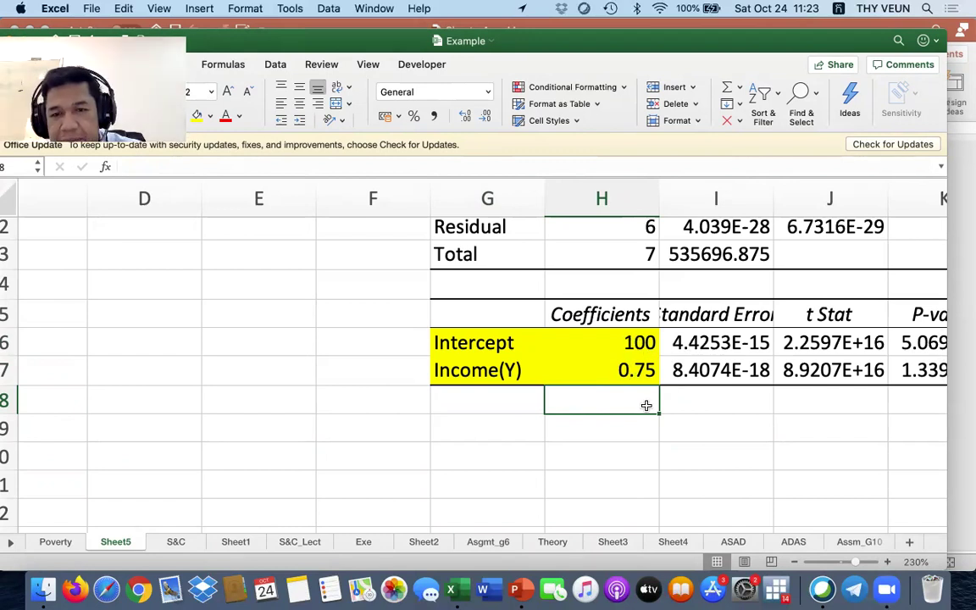
pyautogui.scroll(2, 645, 405)
pyautogui.hscroll(2, 644, 405)
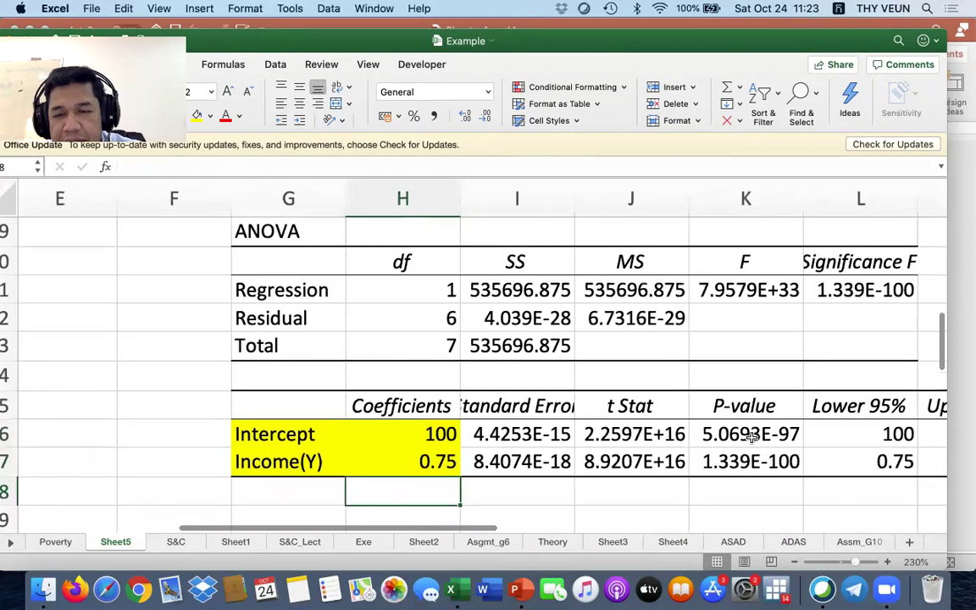
pyautogui.scroll(-3, 751, 435)
pyautogui.hscroll(1, 751, 435)
pyautogui.moveTo(688, 326); pyautogui.dragTo(702, 355)
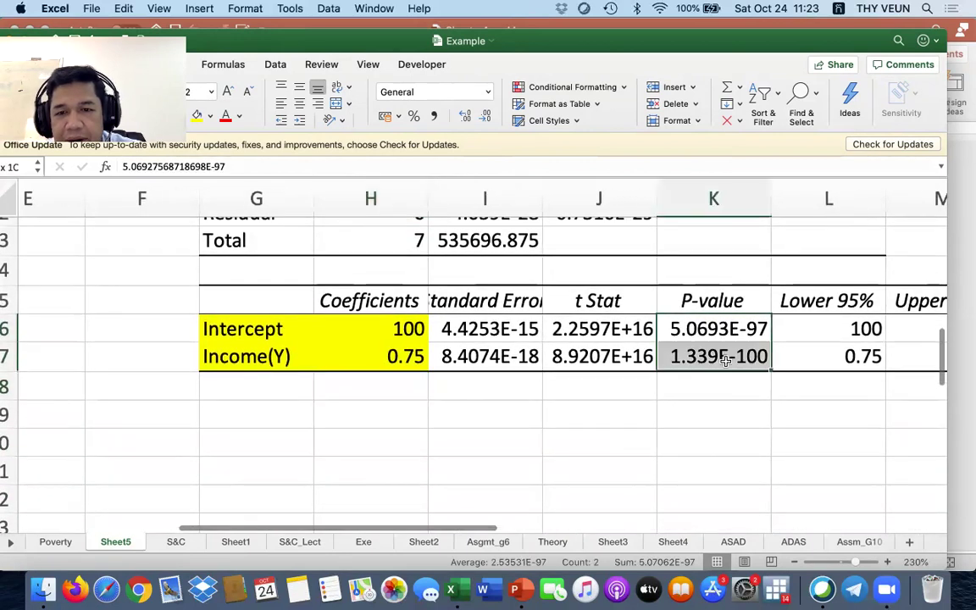
pyautogui.scroll(3, 612, 275)
pyautogui.hscroll(-1, 612, 275)
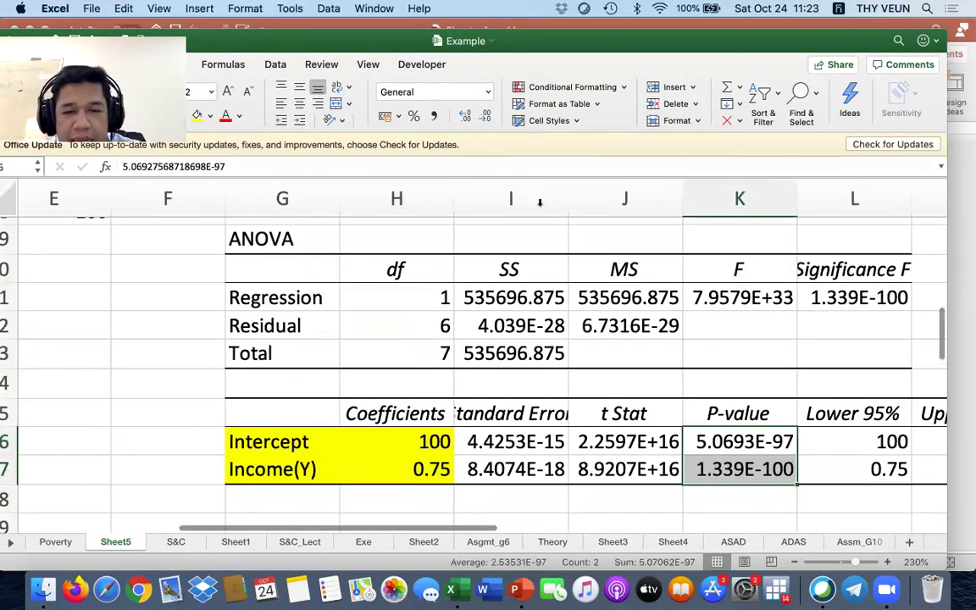
pyautogui.scroll(-2, 458, 424)
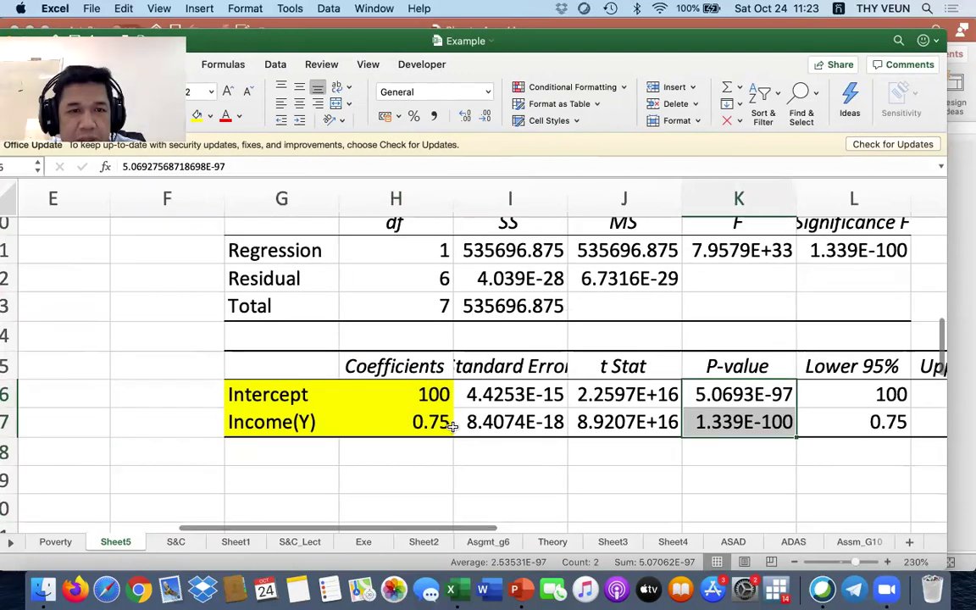
pyautogui.click(487, 92)
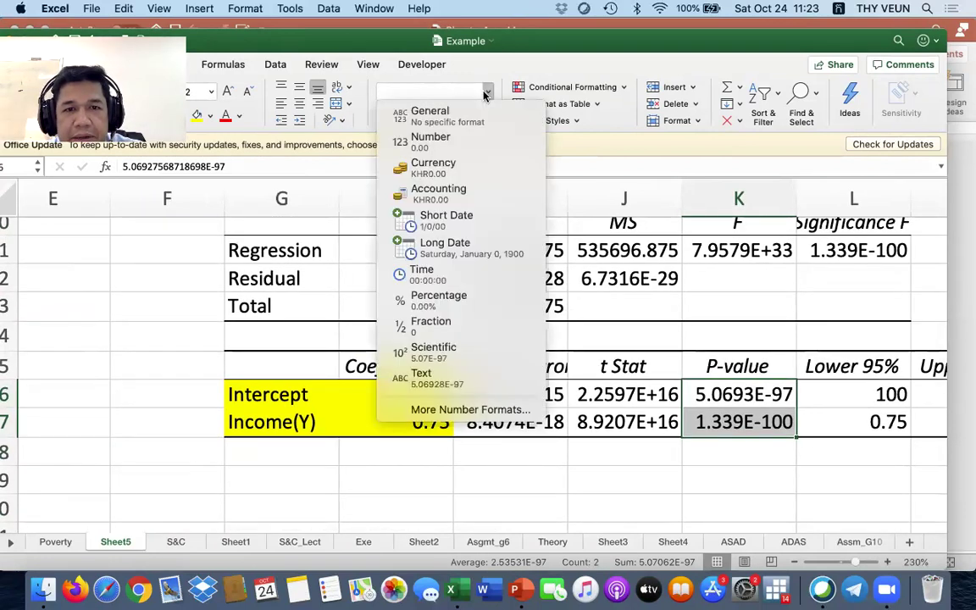
pyautogui.click(434, 138)
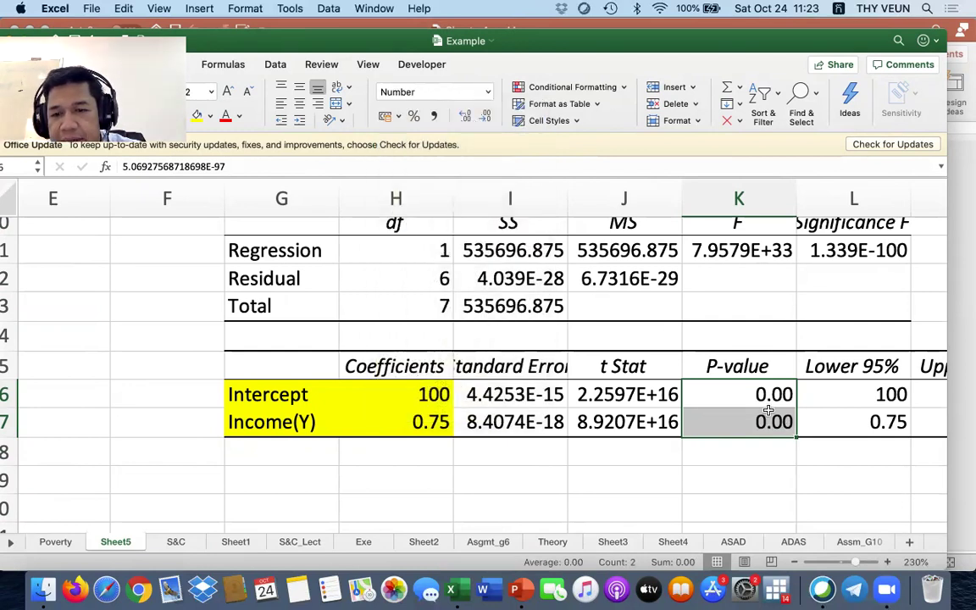
# Step: Format the Significance F value in the ANOVA table, cell L21, as Number
pyautogui.scroll(1, 690, 354)
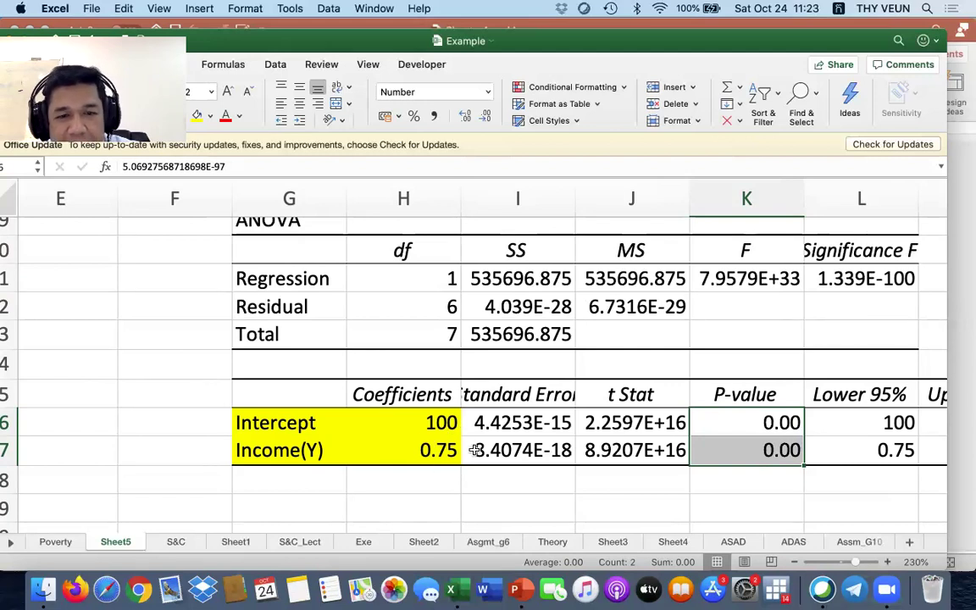
pyautogui.scroll(3, 730, 398)
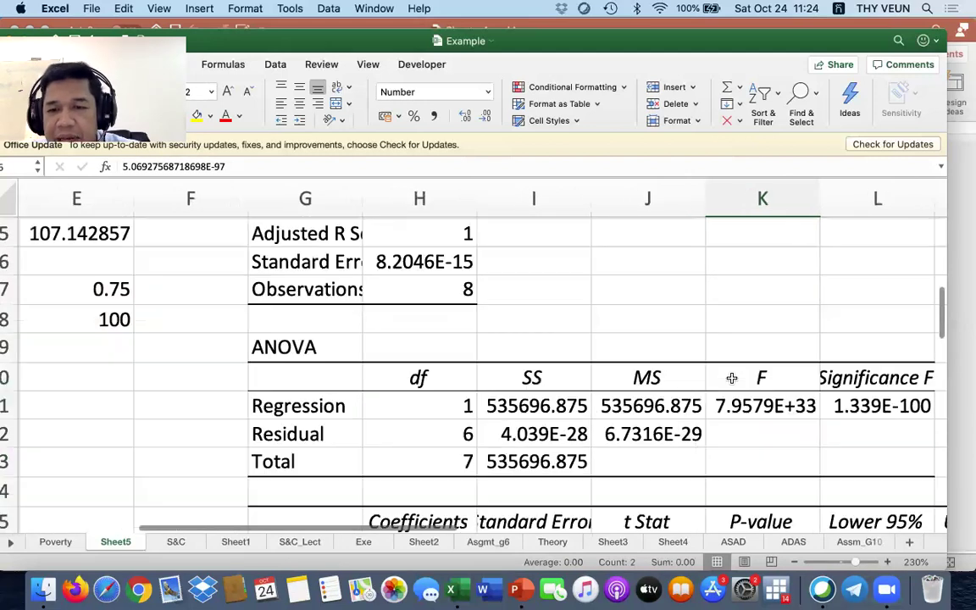
pyautogui.scroll(-3, 739, 373)
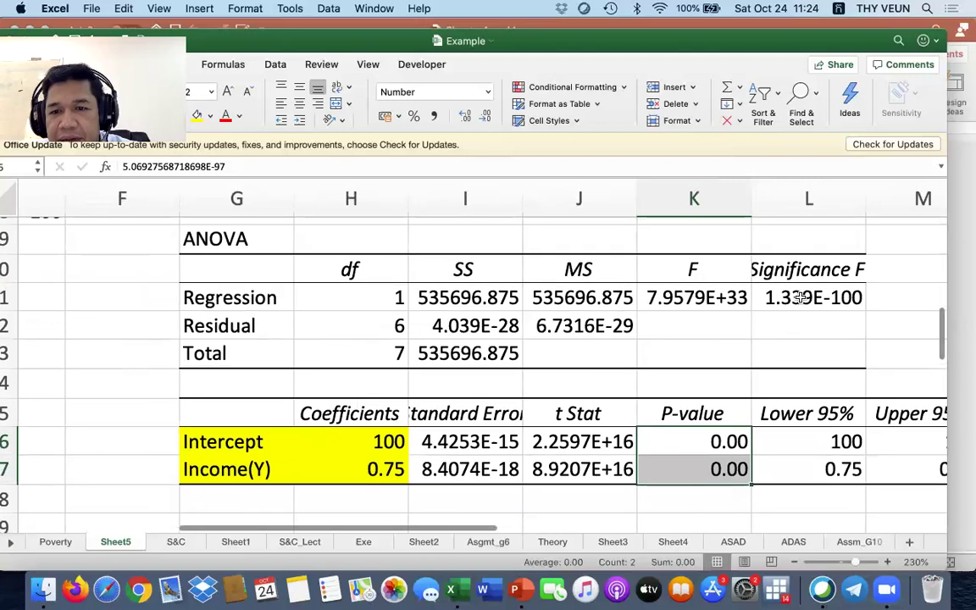
pyautogui.click(788, 299)
pyautogui.click(728, 440)
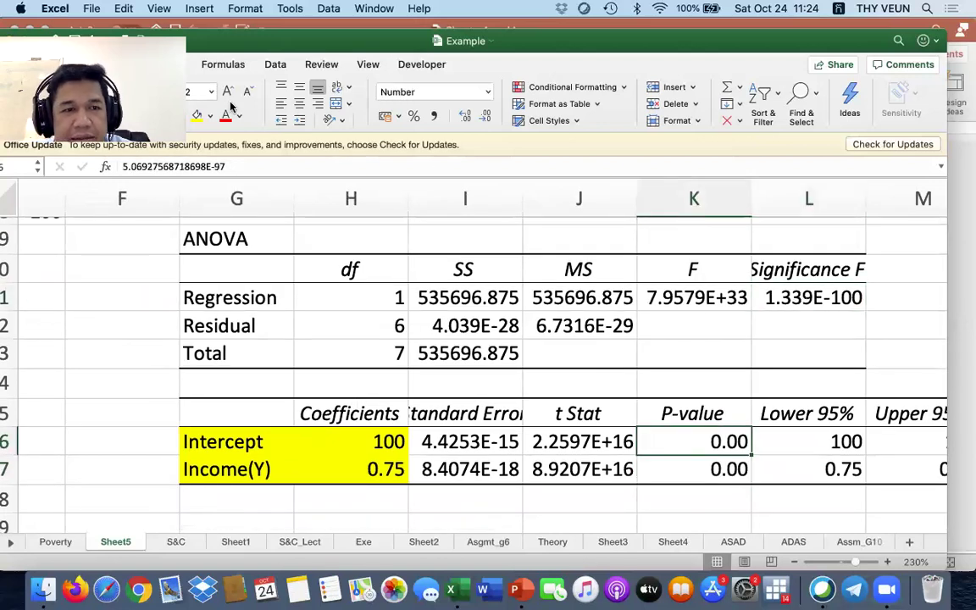
pyautogui.click(801, 288)
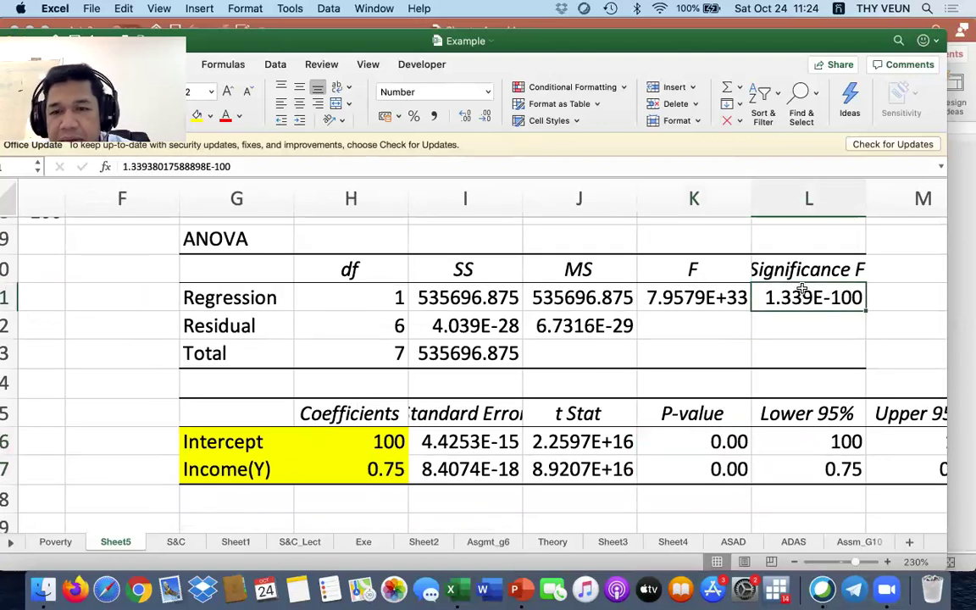
pyautogui.click(488, 91)
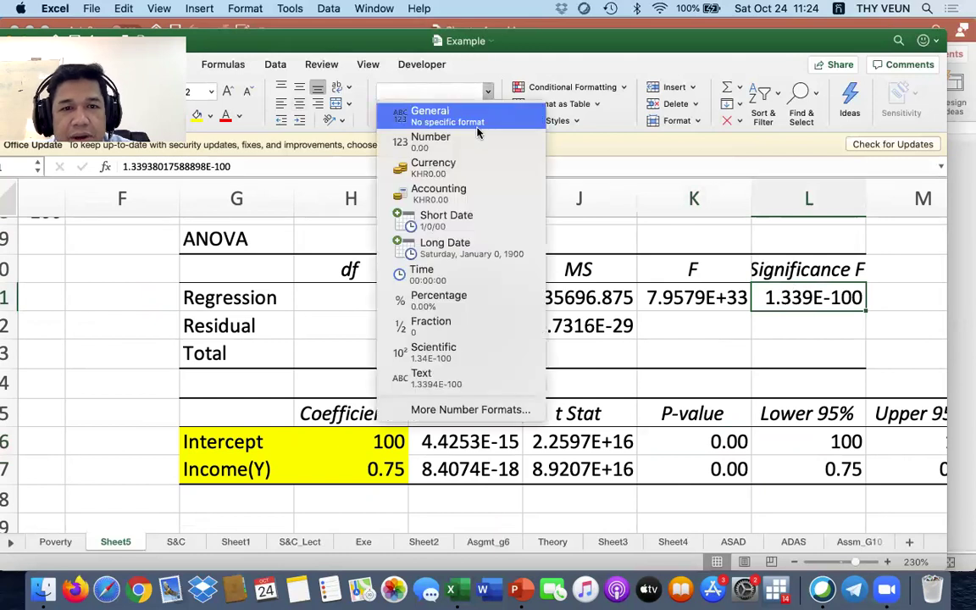
pyautogui.click(428, 135)
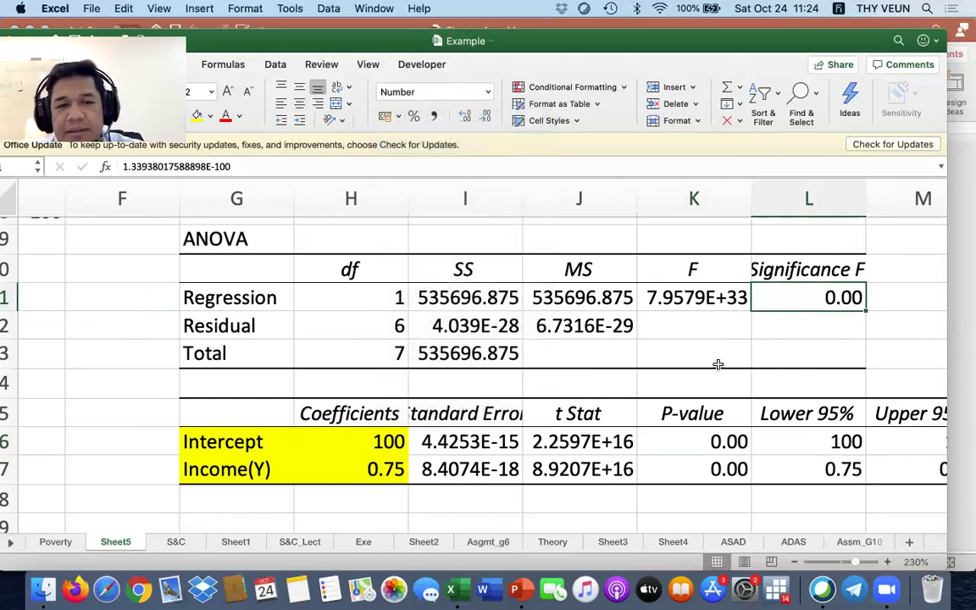
# Step: Examine the R Square value in the Regression Statistics table
pyautogui.hscroll(-2, 717, 364)
pyautogui.scroll(5, 718, 365)
pyautogui.hscroll(-1, 638, 344)
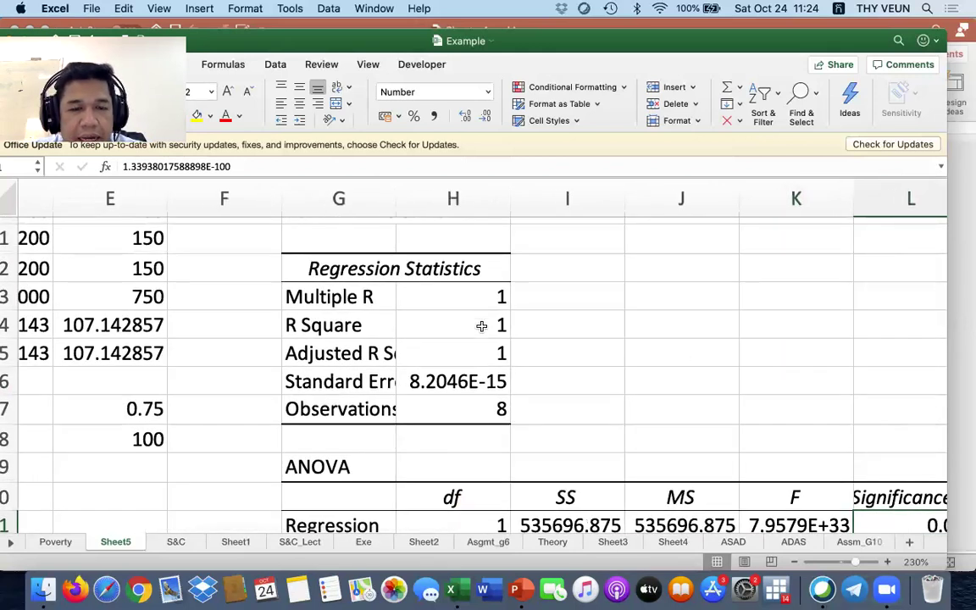
pyautogui.click(482, 327)
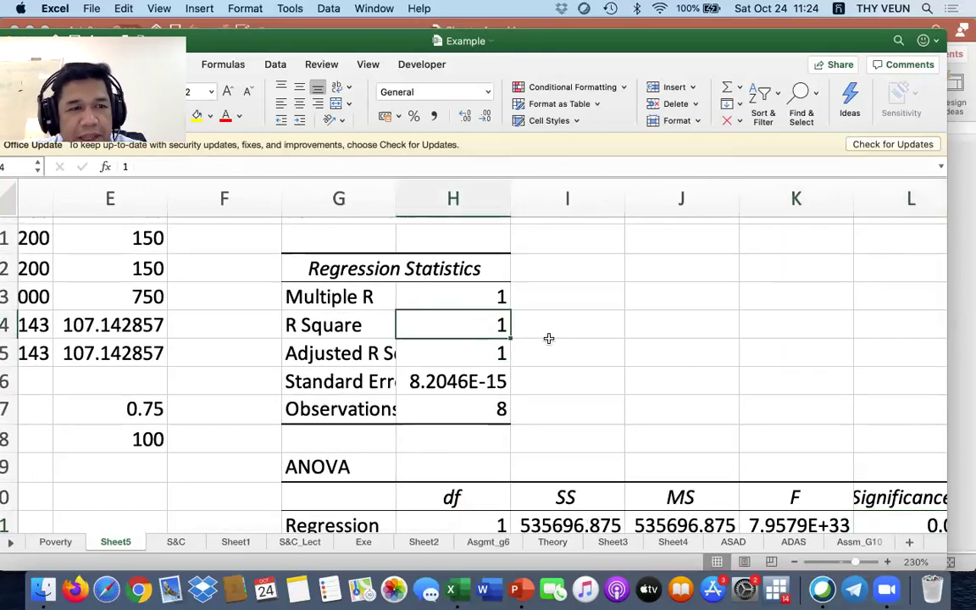
pyautogui.moveTo(525, 48); pyautogui.dragTo(683, 48)
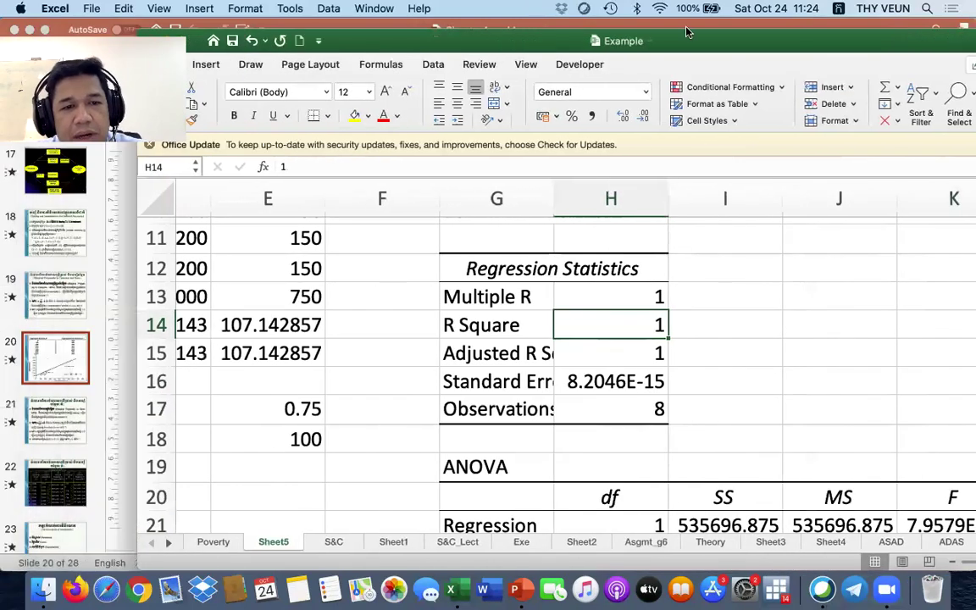
# Step: Compare the b_hat and a_hat estimates beside the source data with the regression's Intercept and Income(Y) coefficients
pyautogui.scroll(-2, 655, 274)
pyautogui.scroll(-1, 660, 292)
pyautogui.scroll(2, 669, 315)
pyautogui.hscroll(-3, 669, 315)
pyautogui.scroll(11, 678, 328)
pyautogui.hscroll(-1, 688, 348)
pyautogui.hscroll(3, 693, 353)
pyautogui.scroll(-6, 758, 397)
pyautogui.scroll(-5, 758, 393)
pyautogui.hscroll(1, 757, 393)
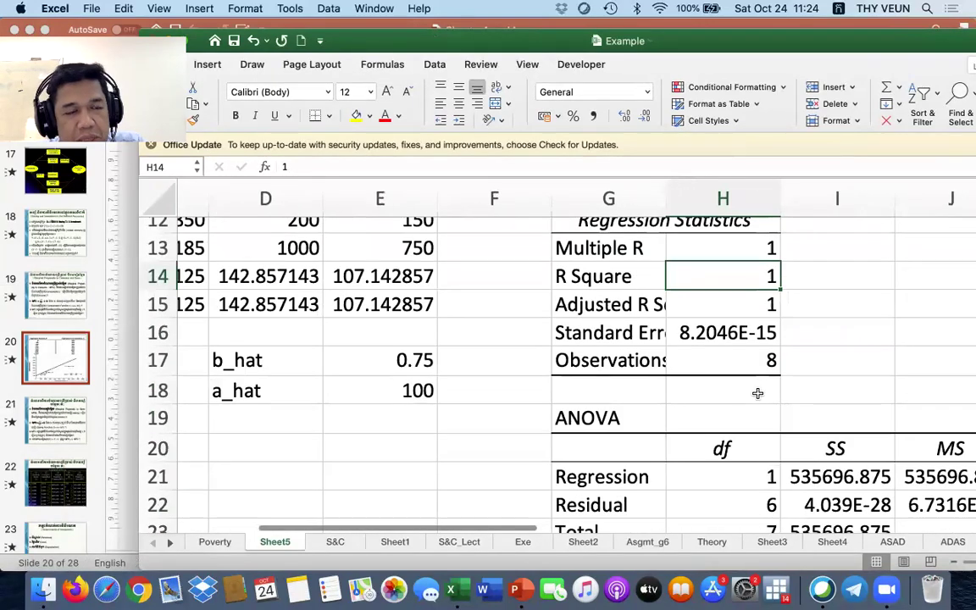
pyautogui.scroll(-1, 757, 393)
pyautogui.scroll(-11, 758, 393)
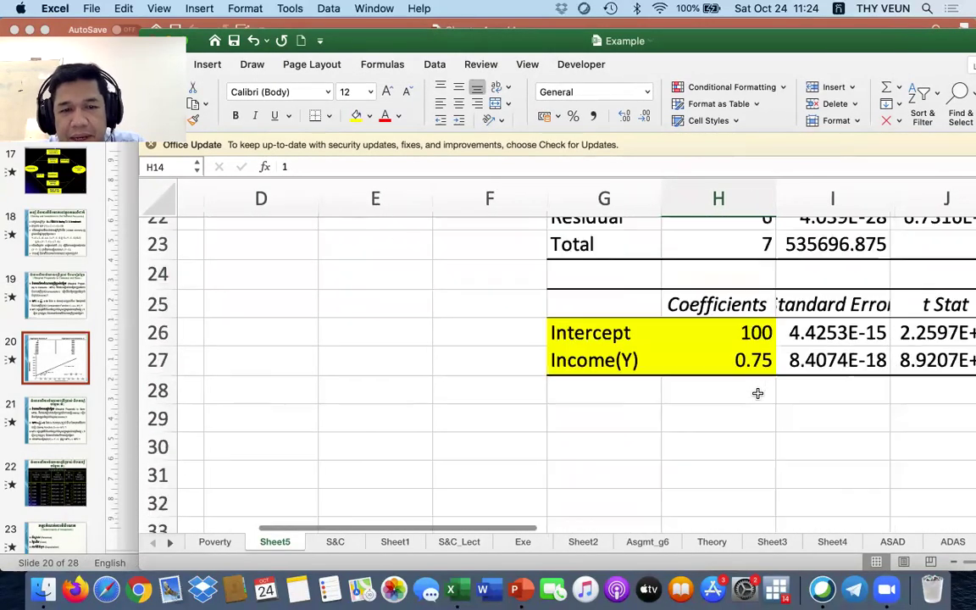
pyautogui.scroll(2, 758, 393)
pyautogui.hscroll(1, 758, 393)
pyautogui.hscroll(1, 758, 393)
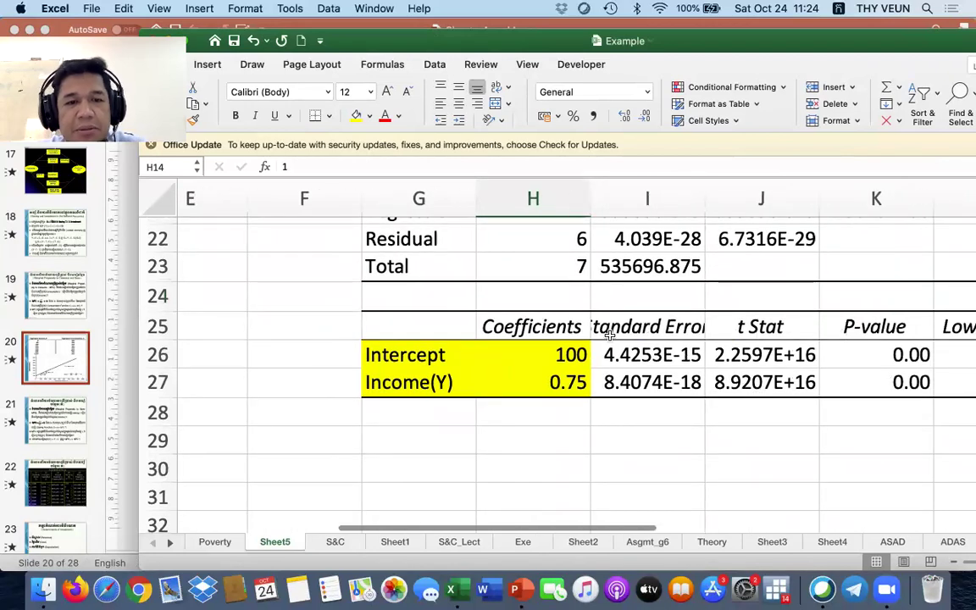
pyautogui.moveTo(522, 36); pyautogui.dragTo(550, 36)
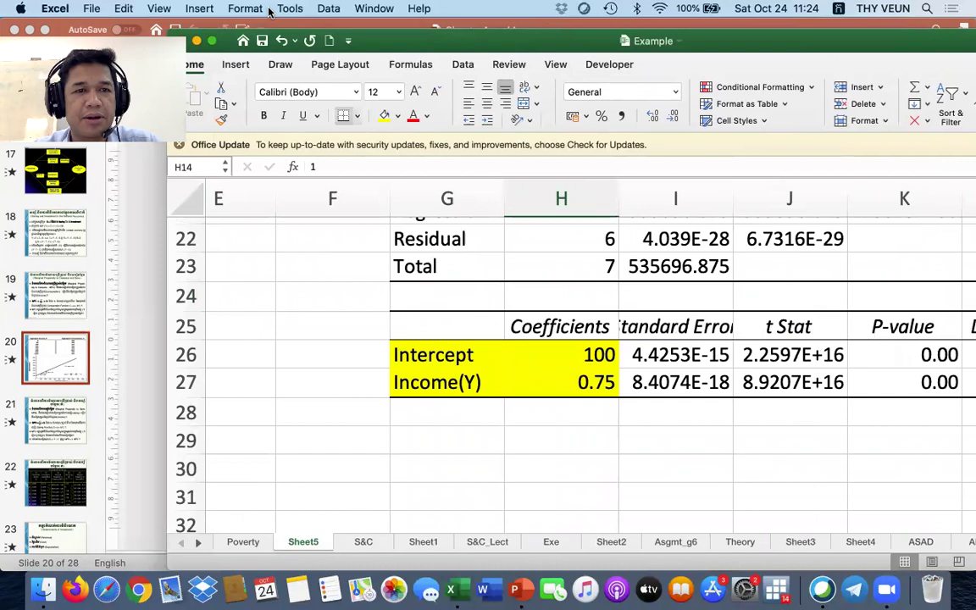
# Step: Review the aggregate income and consumption slide in PowerPoint, and compare it with the source data and b_hat and a_hat estimates on Sheet5 in Excel
pyautogui.click(180, 41)
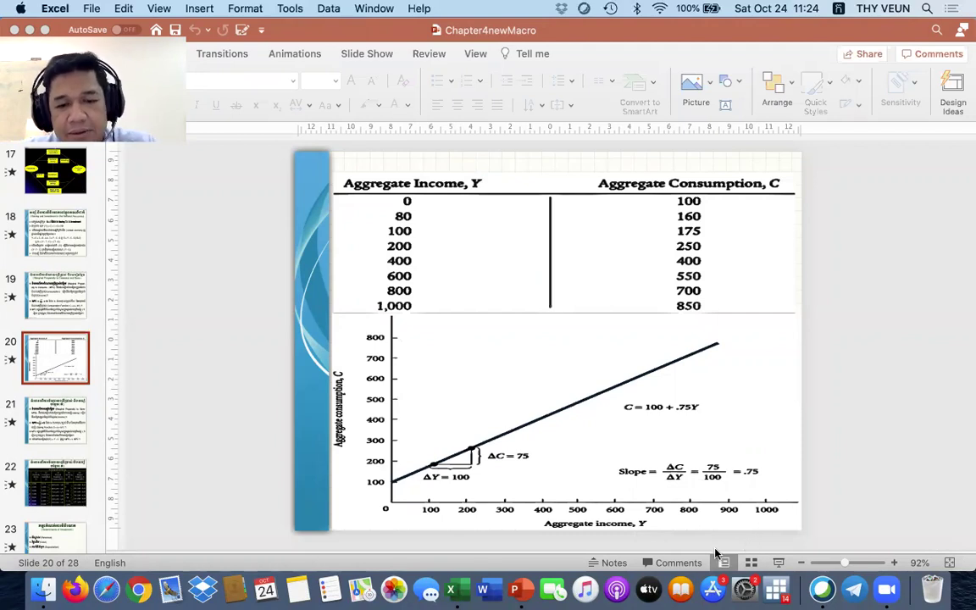
pyautogui.click(460, 590)
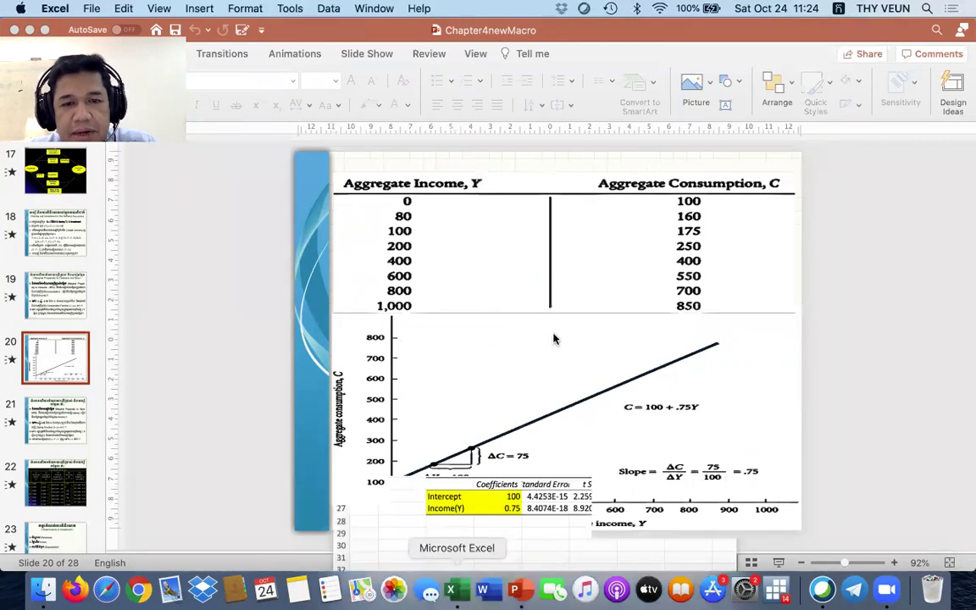
pyautogui.scroll(5, 580, 420)
pyautogui.scroll(5, 614, 373)
pyautogui.hscroll(-5, 614, 374)
pyautogui.scroll(-2, 614, 374)
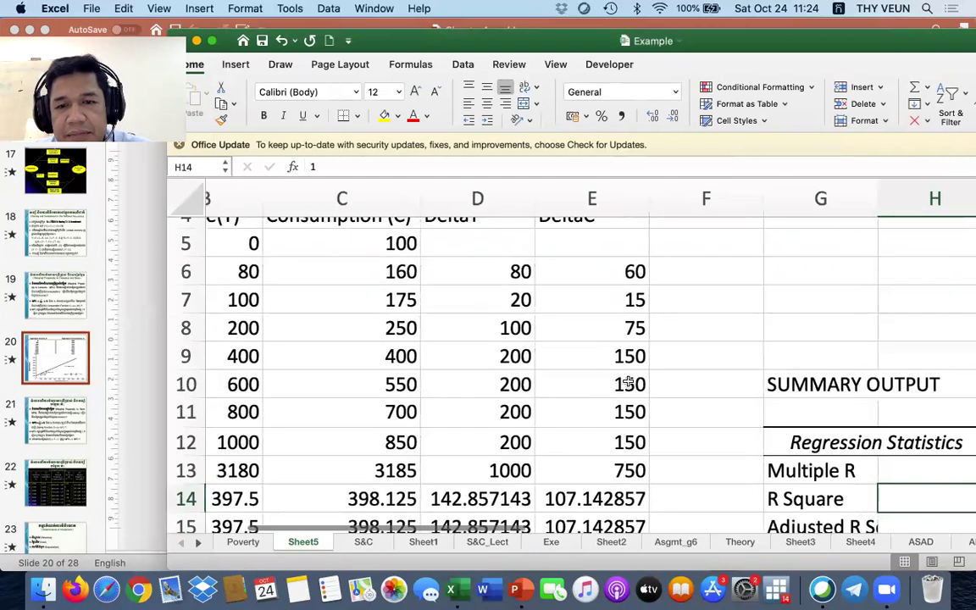
pyautogui.scroll(-5, 629, 381)
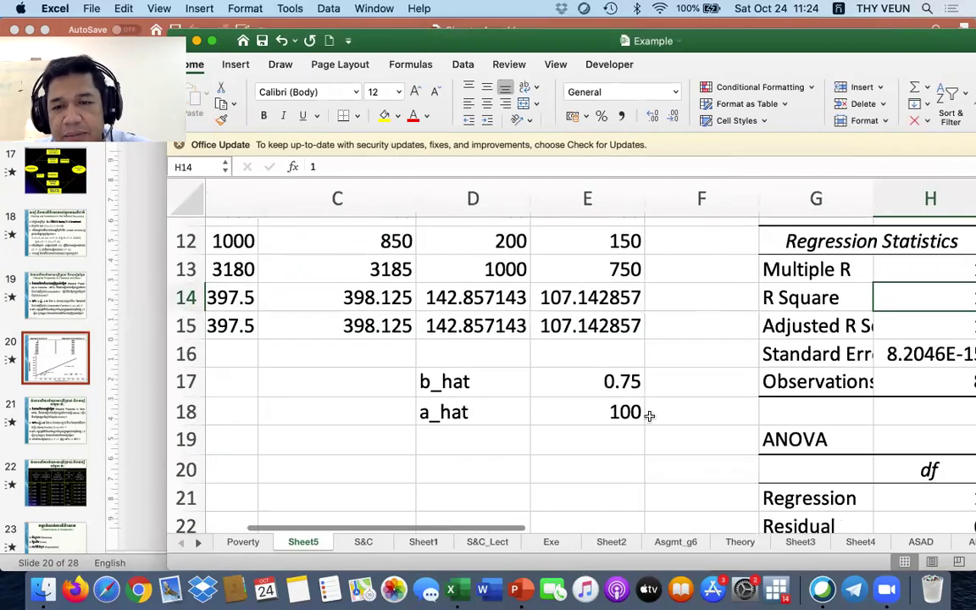
pyautogui.scroll(-2, 649, 414)
pyautogui.scroll(5, 701, 272)
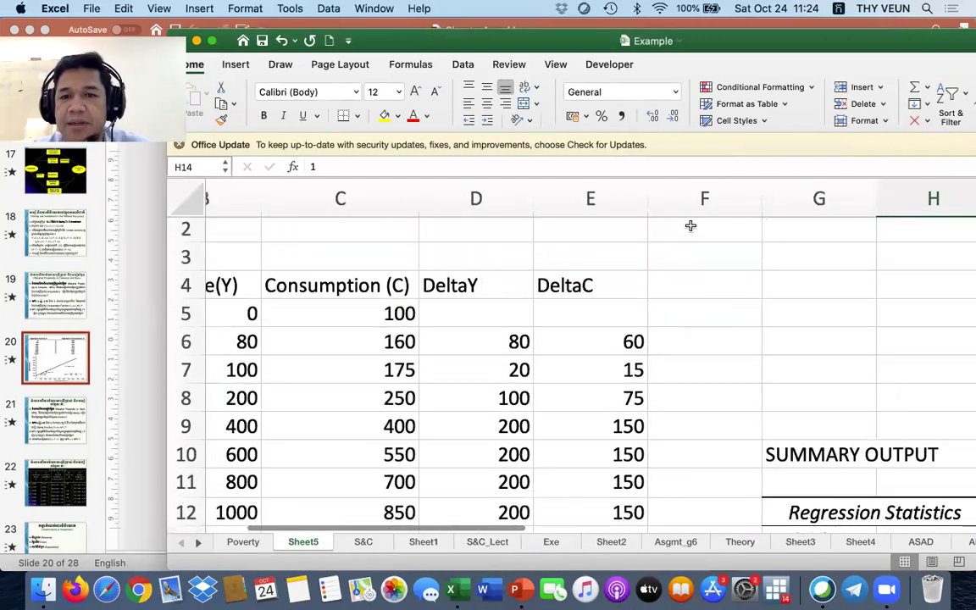
# Step: Insert blank columns at column F, between the DeltaC data and the regression output
pyautogui.click(684, 201)
pyautogui.rightClick(687, 203)
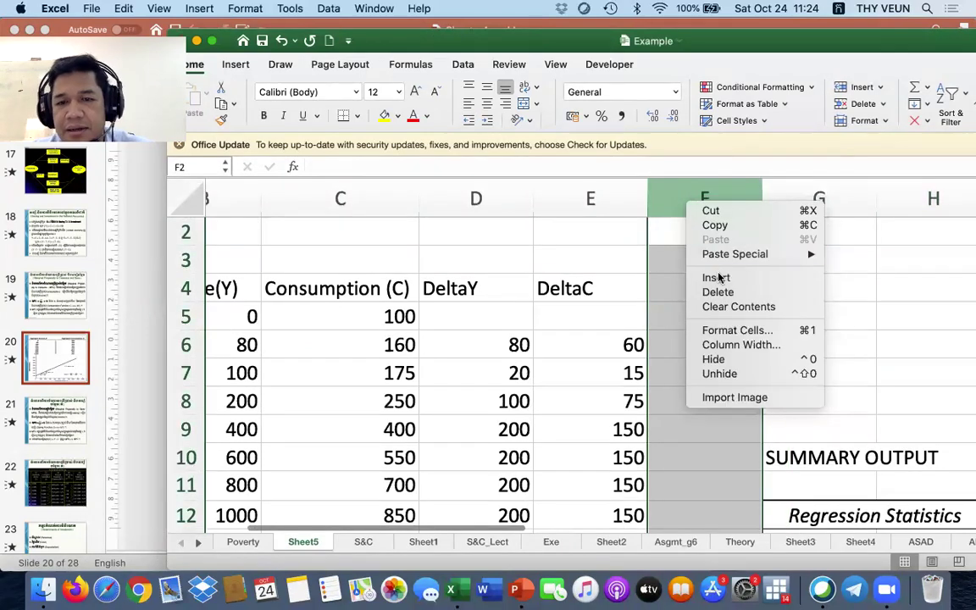
pyautogui.click(719, 278)
pyautogui.press('super+y')
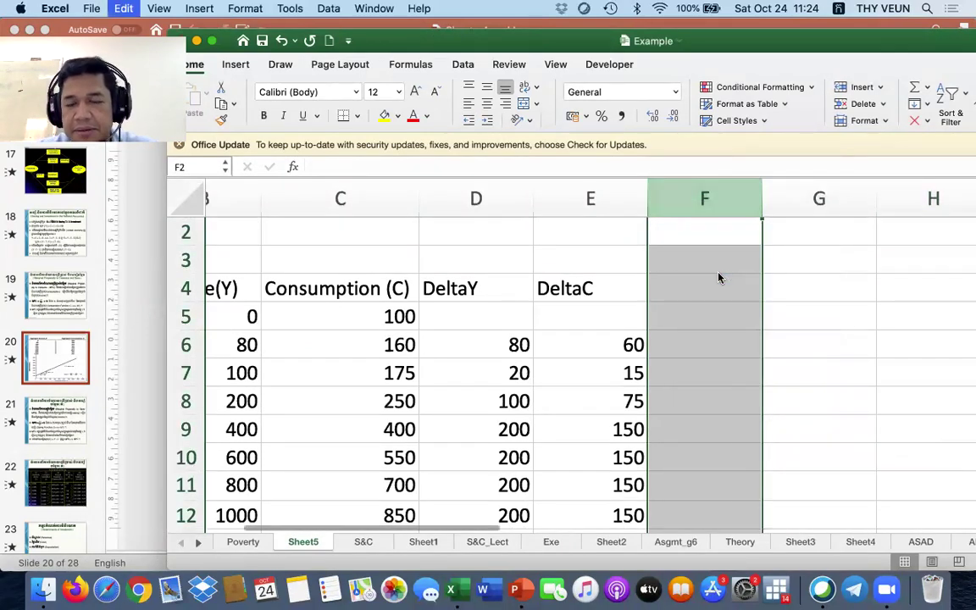
# Step: Enter the column header Saving in cell F4, beside DeltaC
pyautogui.scroll(1, 756, 348)
pyautogui.click(654, 312)
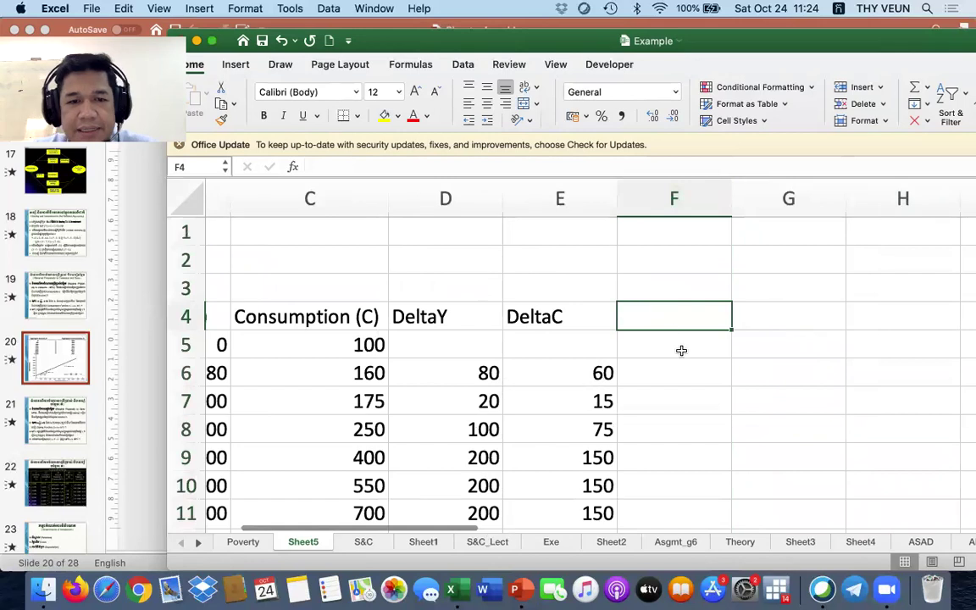
pyautogui.write('a')
pyautogui.press('BackSpace')
pyautogui.write('Saving')
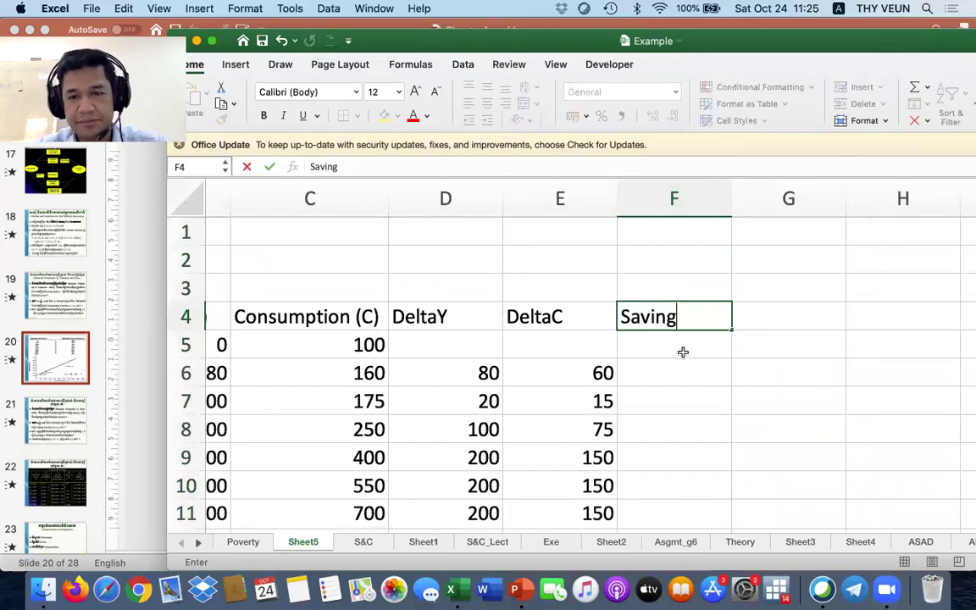
pyautogui.press('Return')
pyautogui.scroll(-1, 647, 348)
pyautogui.press('Up')
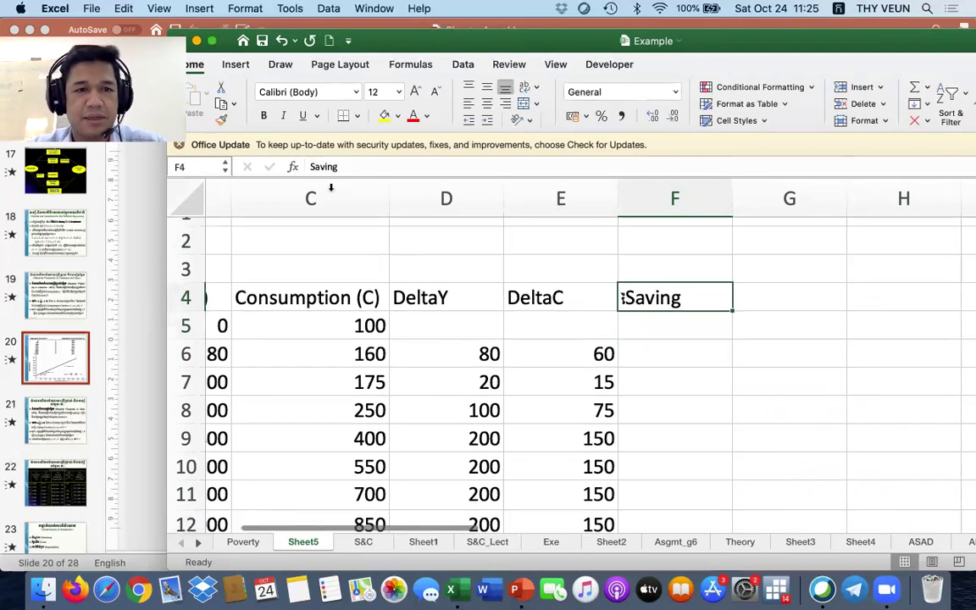
pyautogui.click(307, 166)
pyautogui.press('Return')
pyautogui.scroll(-2, 529, 289)
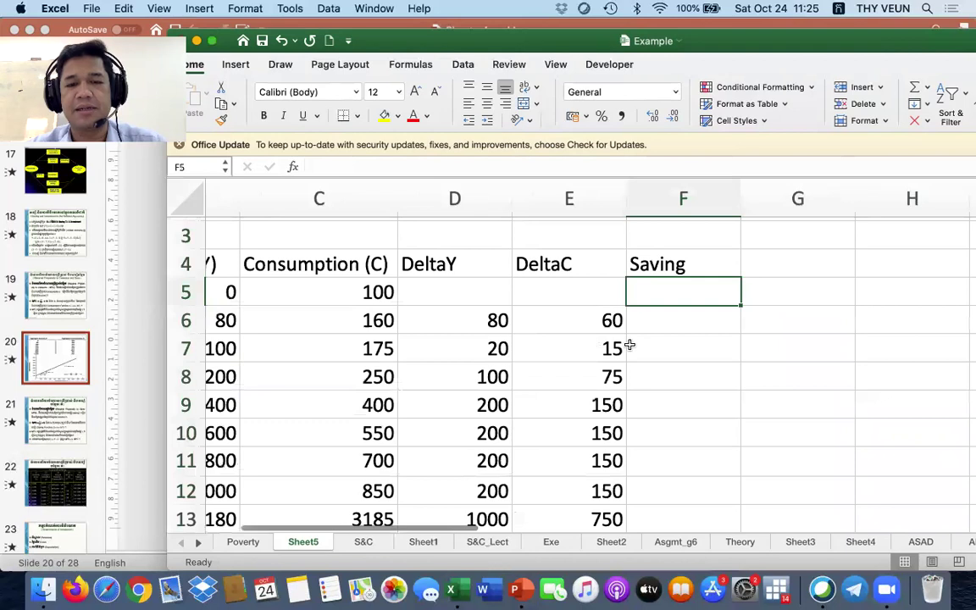
# Step: Calculate the first Saving value in F5 as income minus consumption with the formula =B5-C5
pyautogui.hscroll(-3, 631, 345)
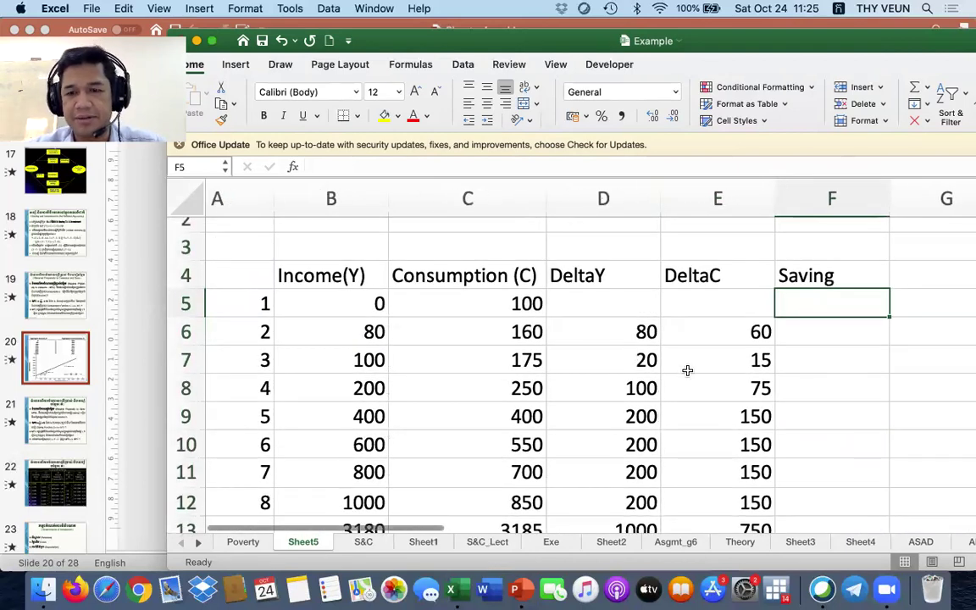
pyautogui.write('=')
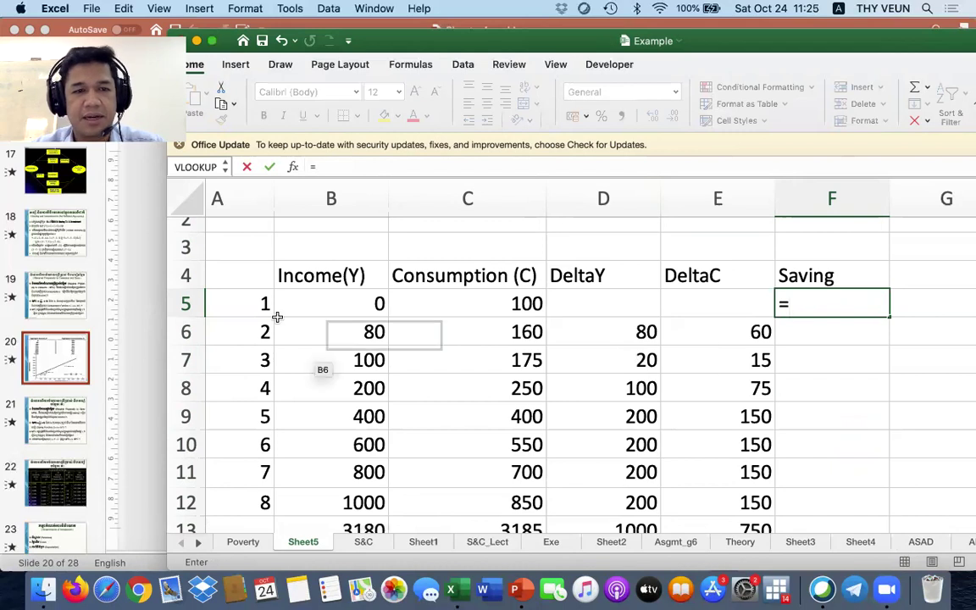
pyautogui.click(337, 310)
pyautogui.write('-')
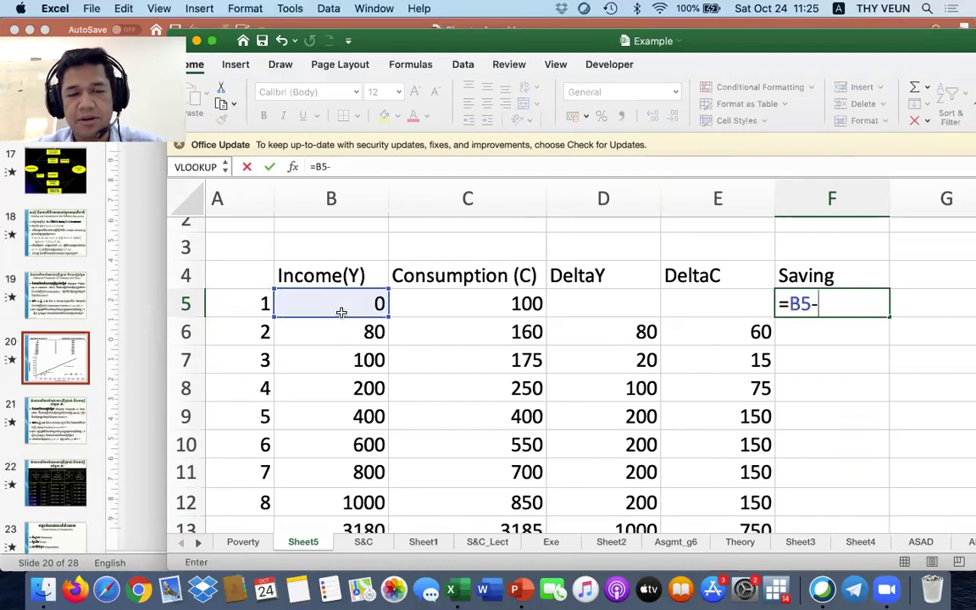
pyautogui.click(474, 305)
pyautogui.press('Return')
pyautogui.scroll(-1, 602, 336)
pyautogui.hscroll(1, 602, 335)
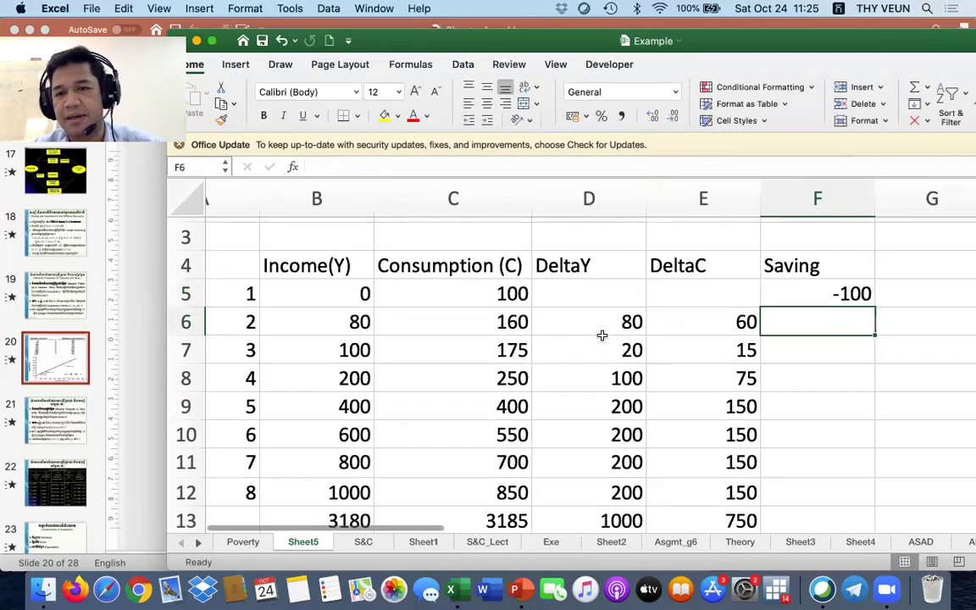
# Step: Fill the Saving formula from F5 down the column and clear the extra copy in F13, keeping F5:F12
pyautogui.click(807, 296)
pyautogui.scroll(-1, 800, 306)
pyautogui.hscroll(1, 799, 306)
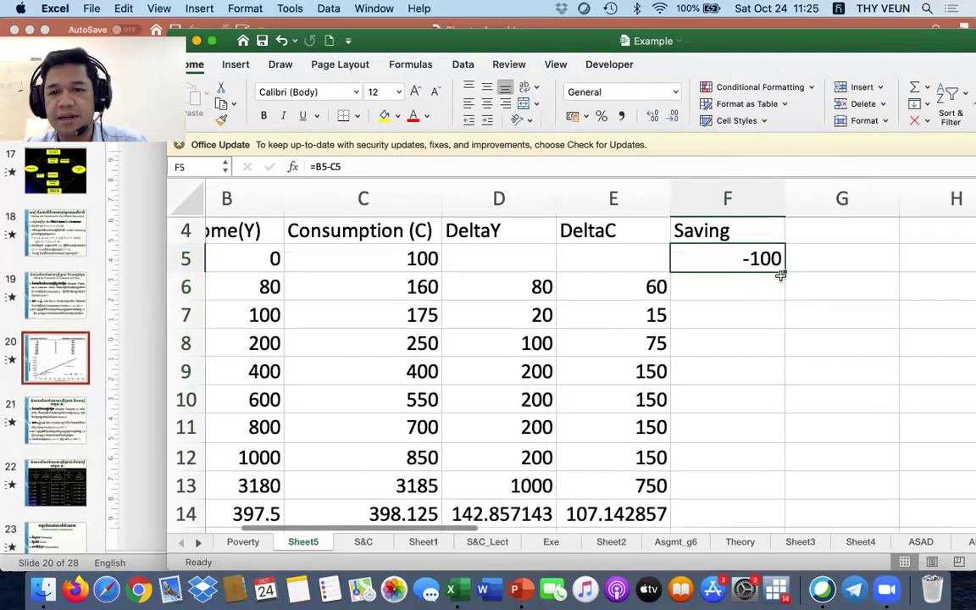
pyautogui.moveTo(783, 271); pyautogui.dragTo(784, 495)
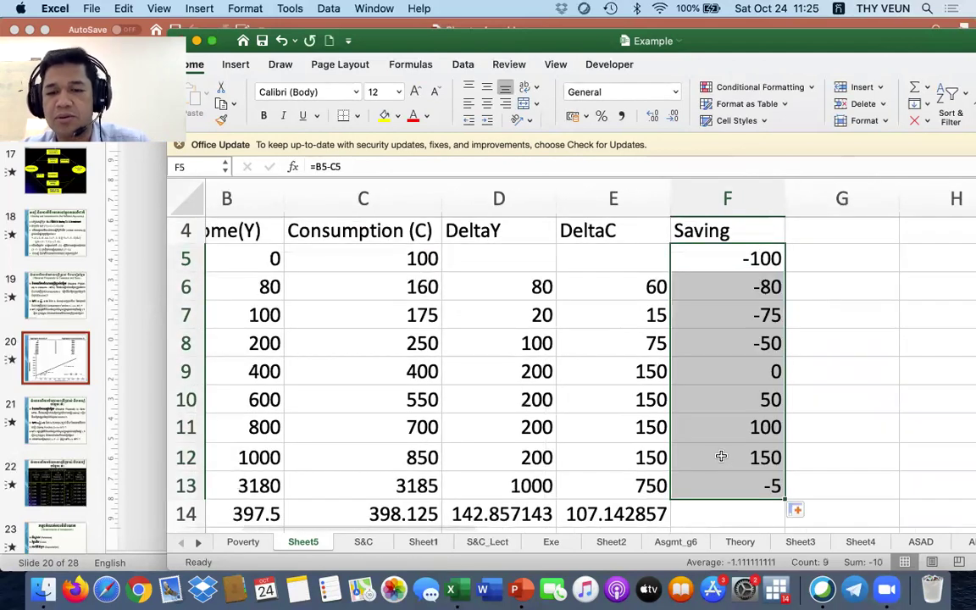
pyautogui.click(742, 485)
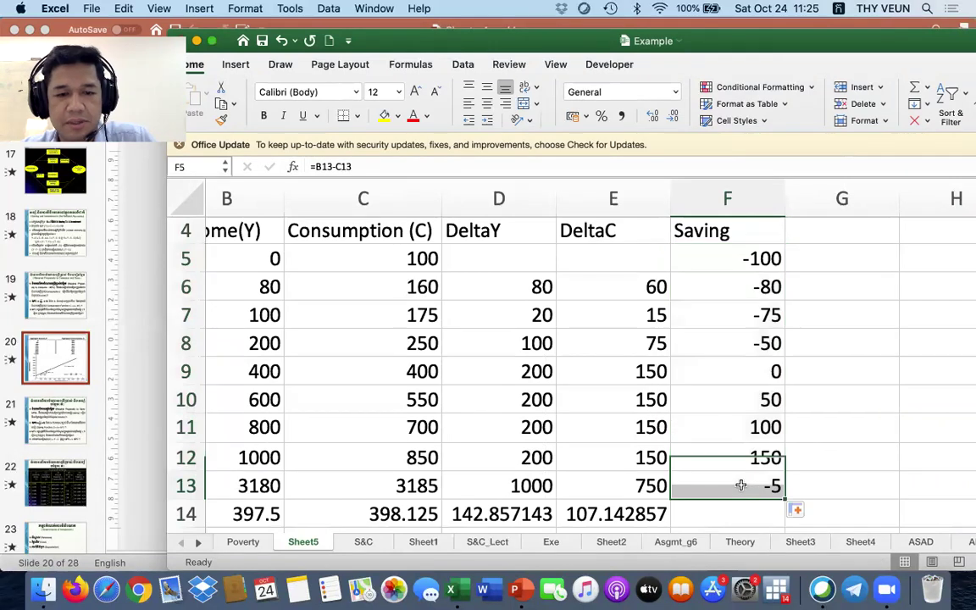
pyautogui.press('BackSpace')
pyautogui.click(734, 455)
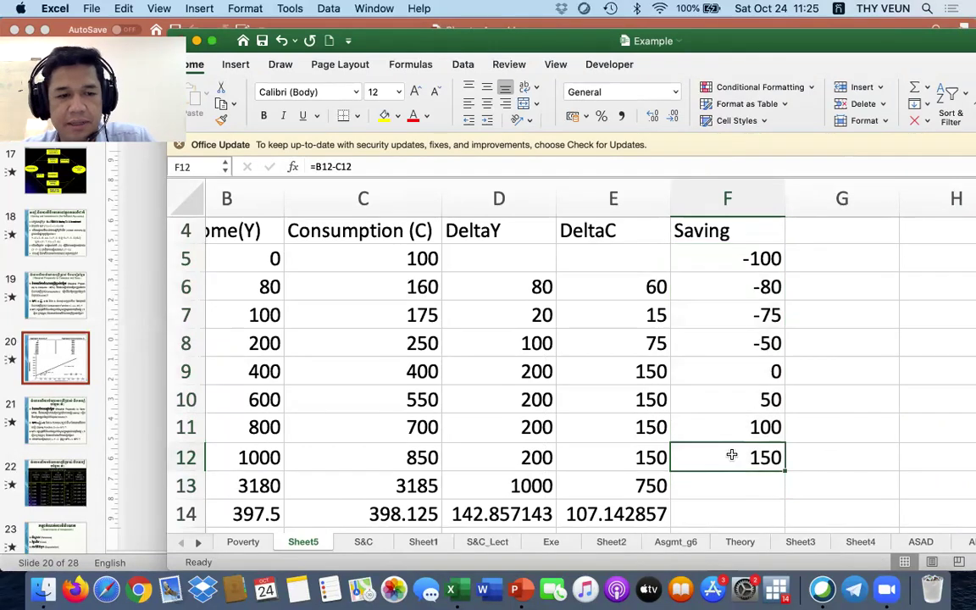
# Step: Copy the DeltaC total formula from E13 into F13 to total the Saving column
pyautogui.hscroll(-2, 730, 454)
pyautogui.scroll(-2, 815, 477)
pyautogui.scroll(1, 813, 477)
pyautogui.hscroll(-1, 813, 477)
pyautogui.hscroll(2, 813, 476)
pyautogui.scroll(-1, 708, 473)
pyautogui.click(661, 453)
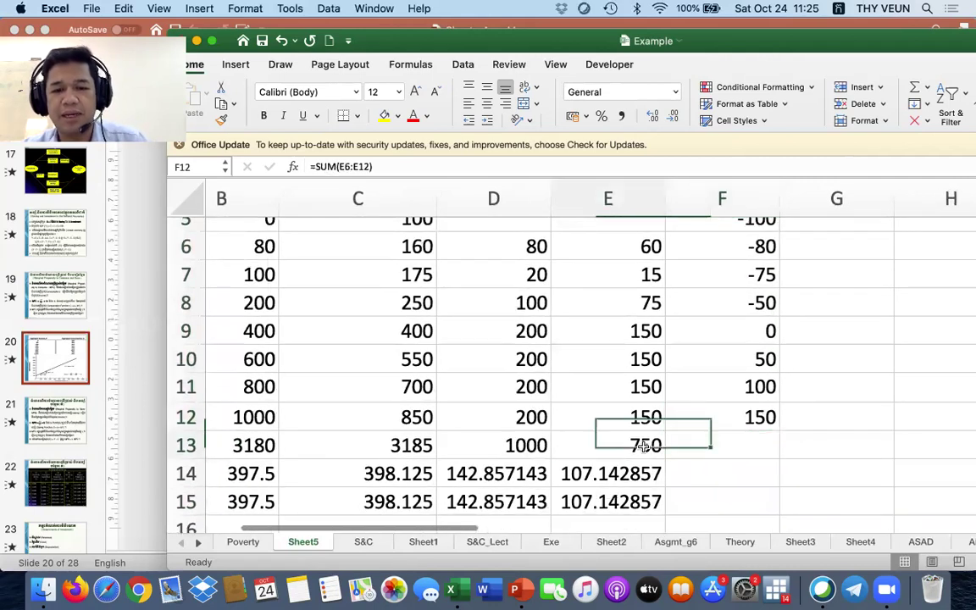
pyautogui.moveTo(671, 459); pyautogui.dragTo(736, 468)
pyautogui.scroll(-1, 736, 468)
pyautogui.scroll(1, 737, 471)
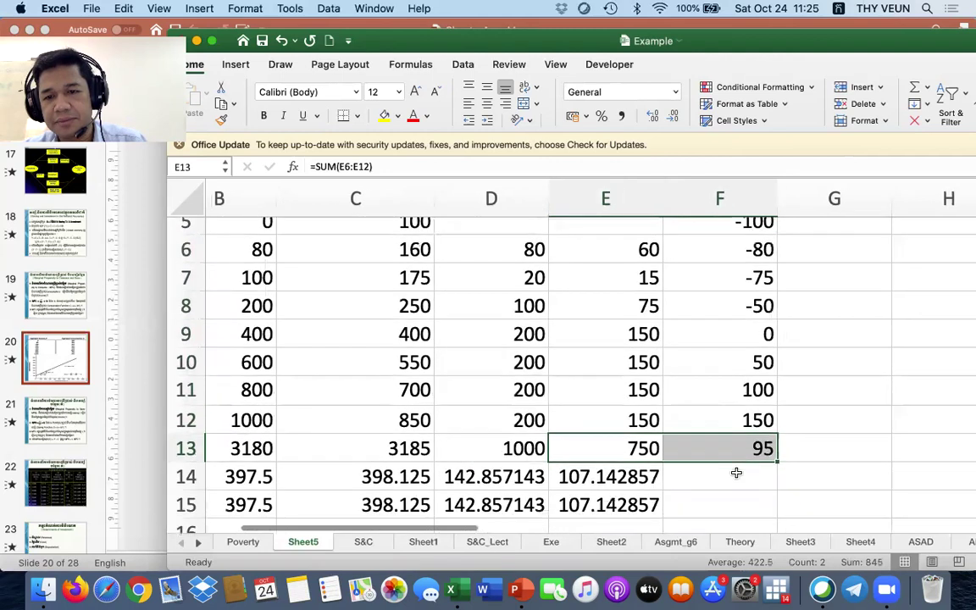
# Step: Copy the DeltaC average formula from E14 into F14 for the Saving column
pyautogui.scroll(-1, 736, 473)
pyautogui.click(635, 446)
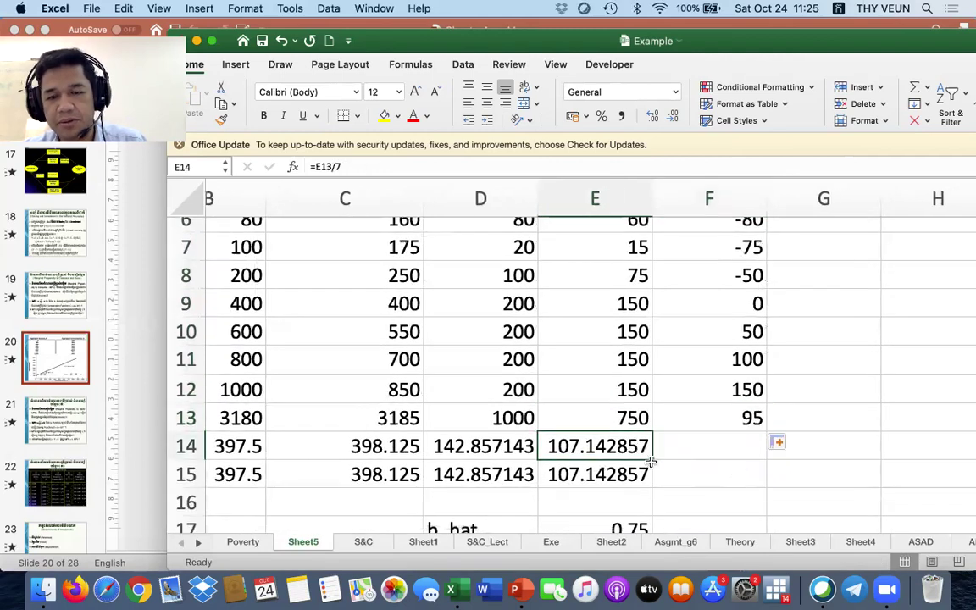
pyautogui.moveTo(654, 458); pyautogui.dragTo(740, 458)
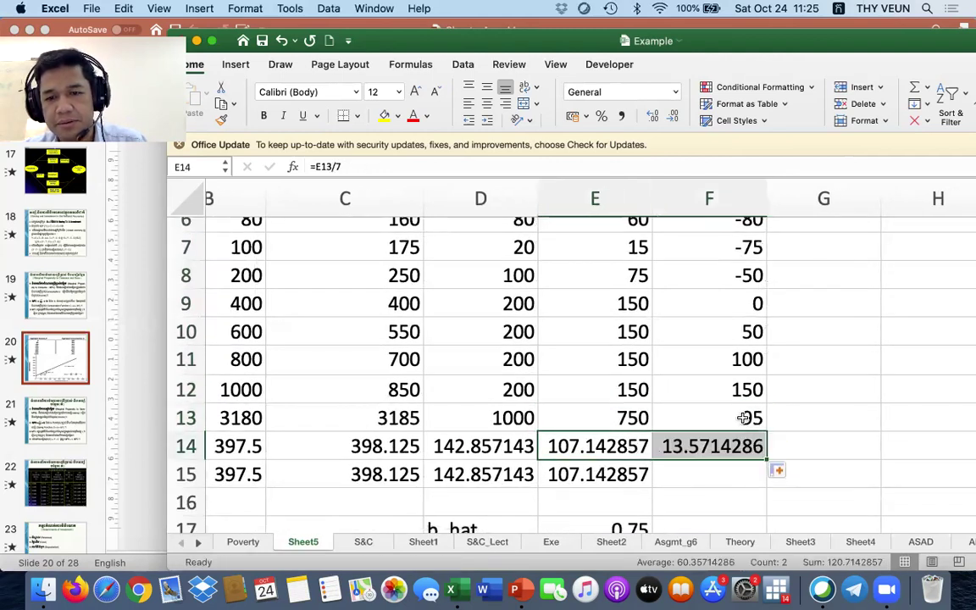
# Step: Extend the Saving total in F13 to =SUM(F5:F12) and check the range it covers
pyautogui.click(743, 417)
pyautogui.doubleClick(743, 417)
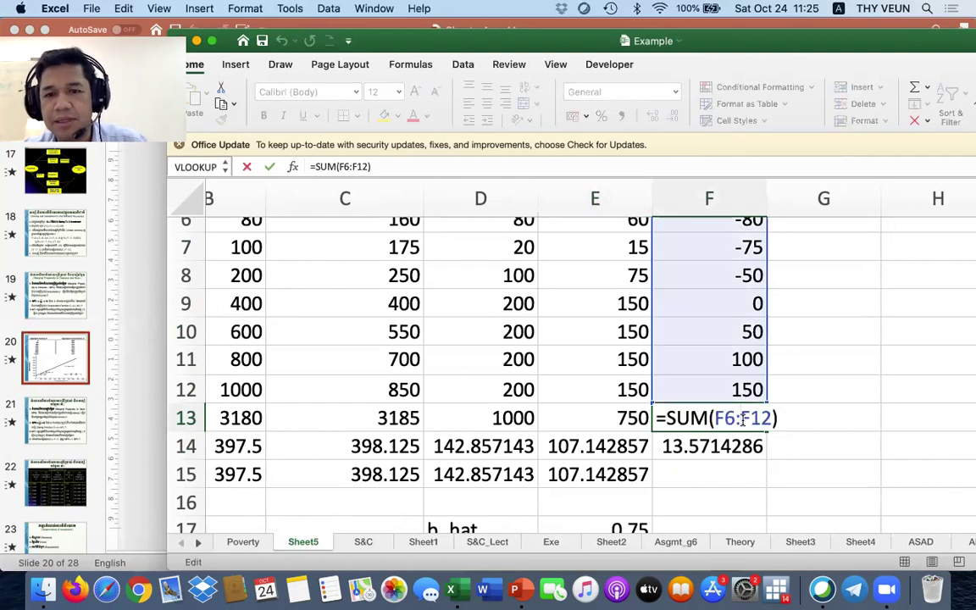
pyautogui.scroll(3, 739, 389)
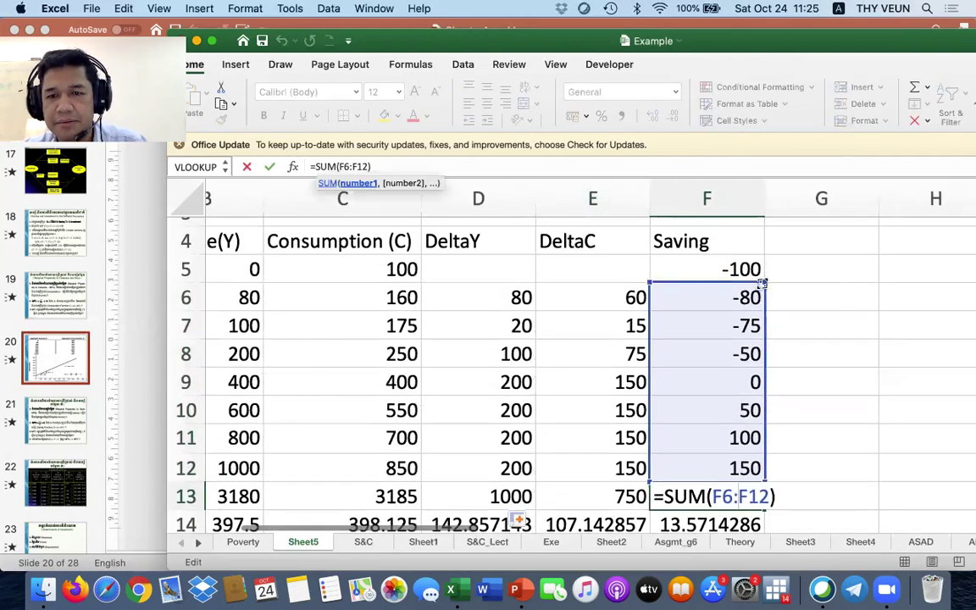
pyautogui.moveTo(762, 285); pyautogui.dragTo(762, 257)
pyautogui.press('Return')
pyautogui.scroll(-1, 675, 409)
pyautogui.scroll(-1, 676, 410)
pyautogui.doubleClick(739, 438)
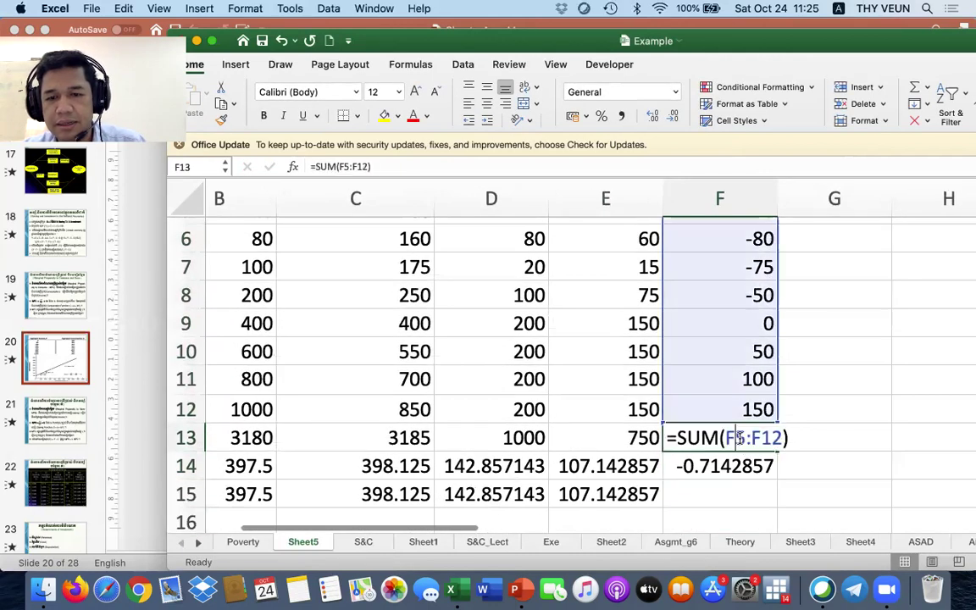
pyautogui.scroll(2, 733, 497)
pyautogui.scroll(-2, 732, 497)
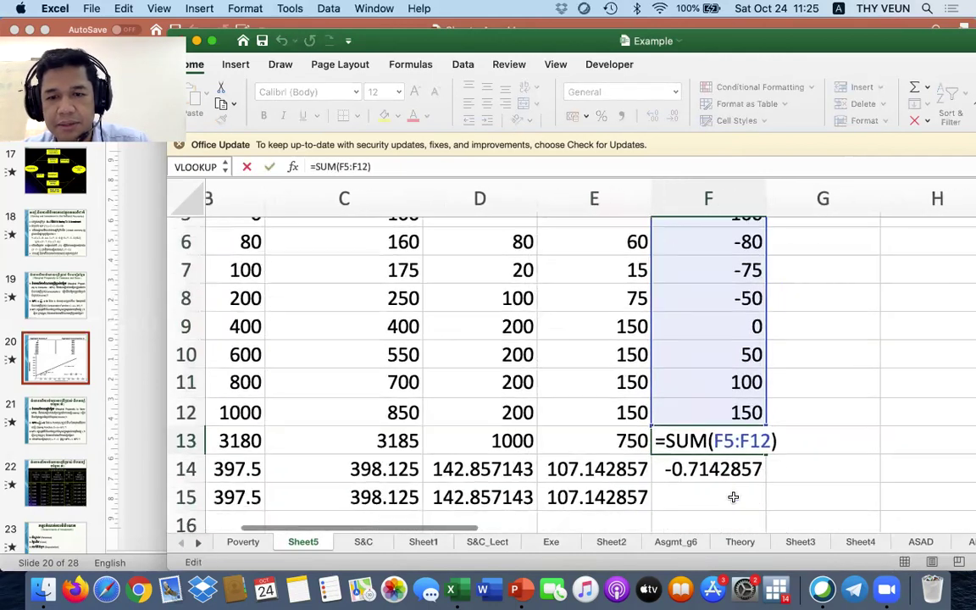
# Step: Change the divisor in the Saving average in F14 to 8, making the formula =F13/8
pyautogui.press('Escape')
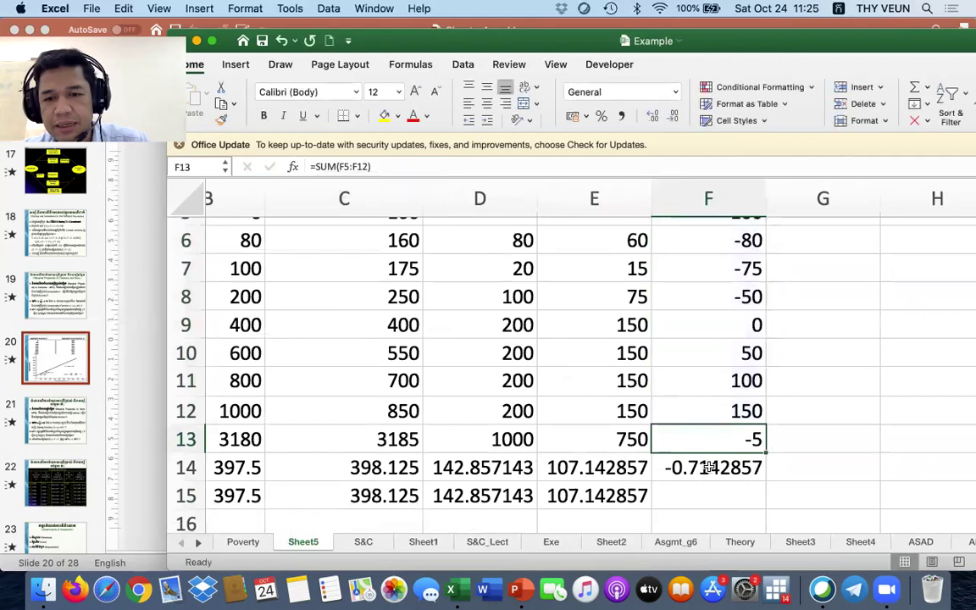
pyautogui.click(714, 466)
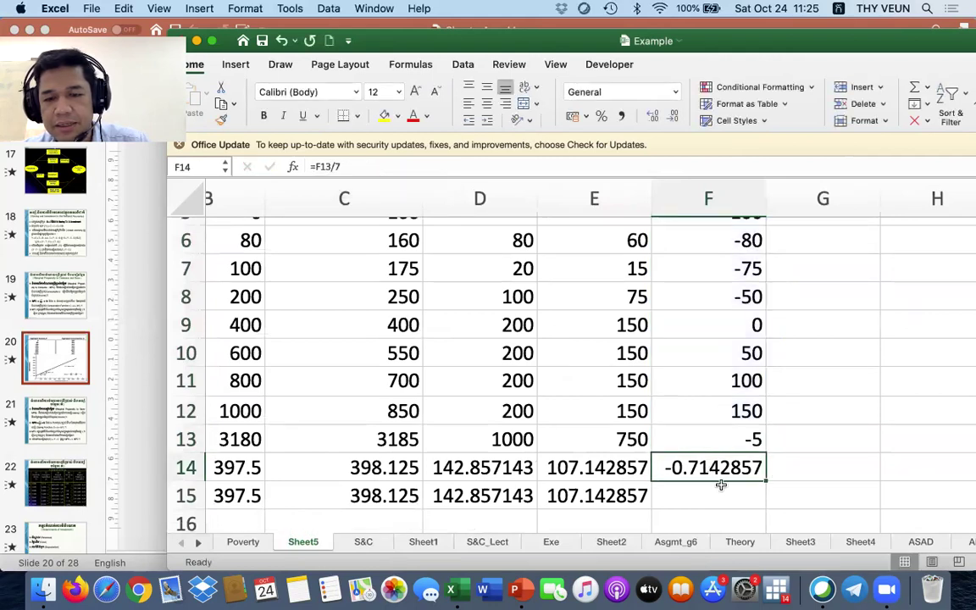
pyautogui.click(352, 166)
pyautogui.press('BackSpace')
pyautogui.write('8')
pyautogui.press('Return')
pyautogui.scroll(-1, 660, 392)
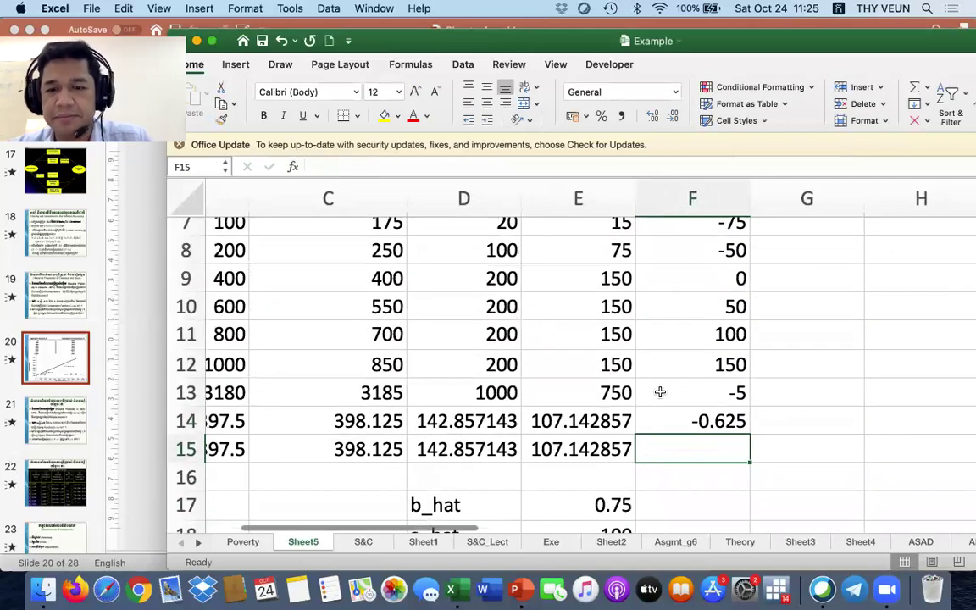
pyautogui.hscroll(1, 660, 391)
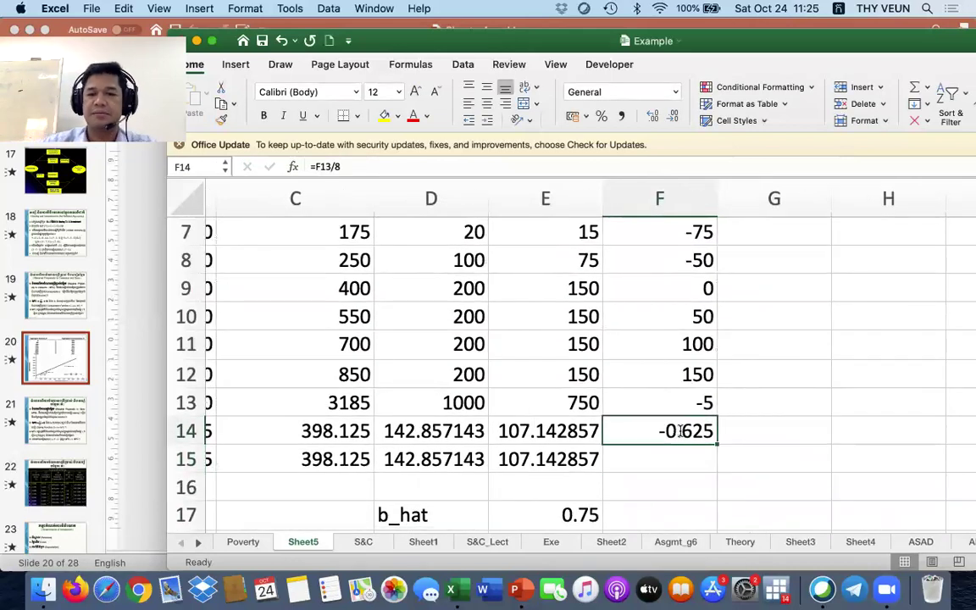
pyautogui.doubleClick(692, 430)
pyautogui.press('Escape')
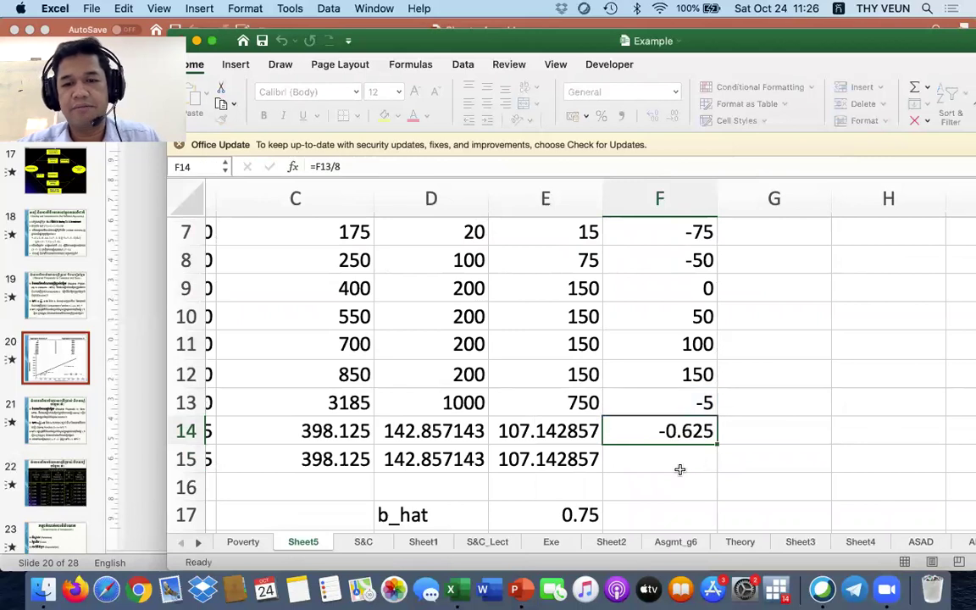
# Step: Copy the AVERAGE formula from E15 across into F15
pyautogui.scroll(-1, 686, 466)
pyautogui.click(596, 457)
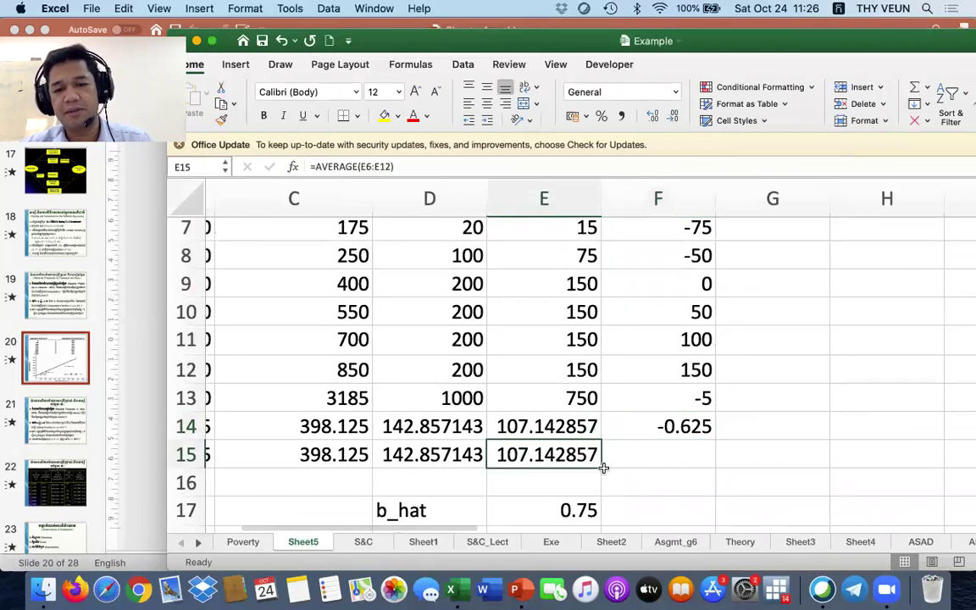
pyautogui.click(627, 469)
pyautogui.click(590, 464)
pyautogui.moveTo(600, 468); pyautogui.dragTo(675, 456)
pyautogui.click(676, 456)
pyautogui.scroll(2, 675, 456)
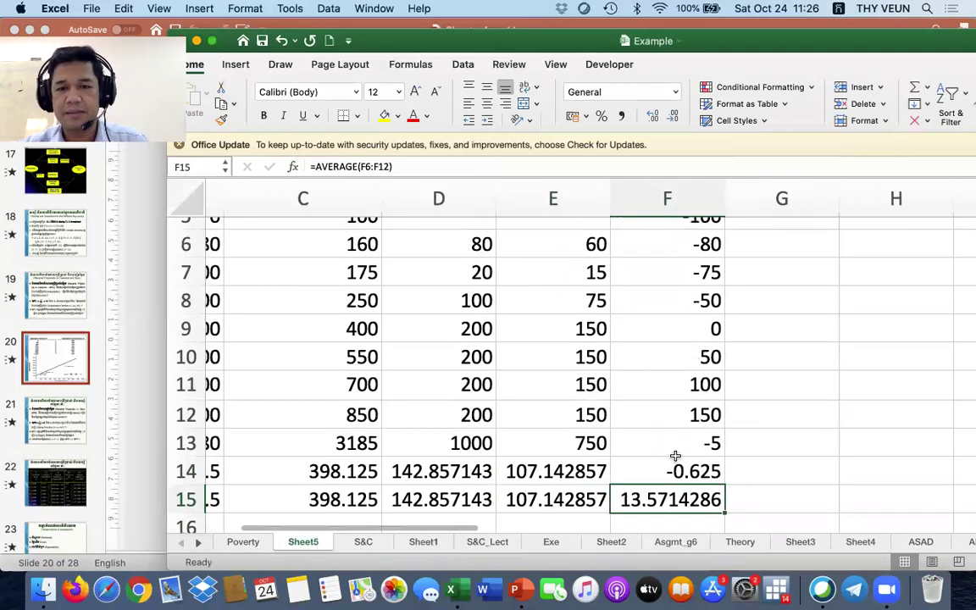
# Step: Extend the AVERAGE range in F15 to F5:F12
pyautogui.scroll(-1, 675, 462)
pyautogui.doubleClick(675, 466)
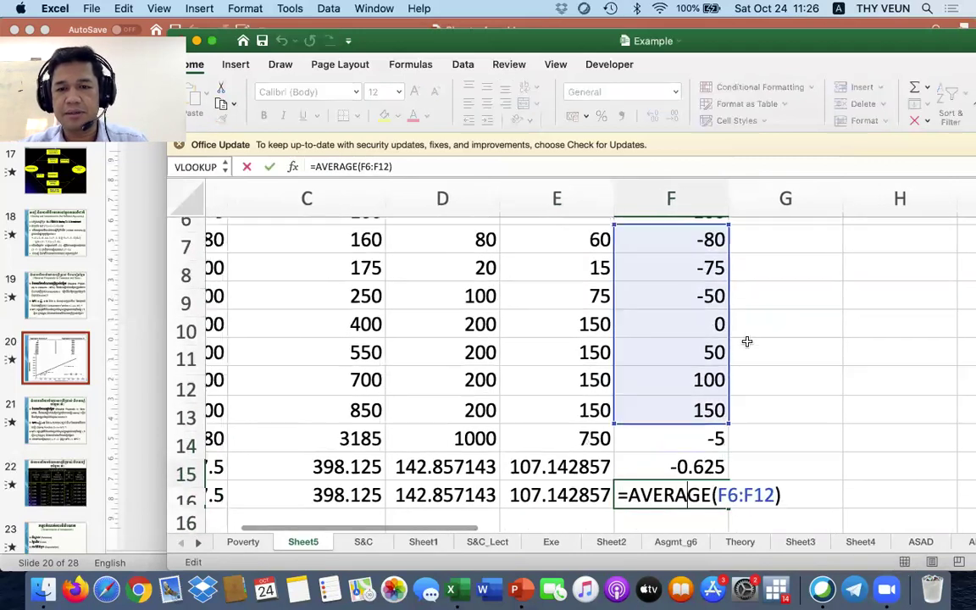
pyautogui.scroll(2, 746, 342)
pyautogui.moveTo(739, 268); pyautogui.dragTo(736, 244)
pyautogui.press('Return')
pyautogui.scroll(-3, 718, 371)
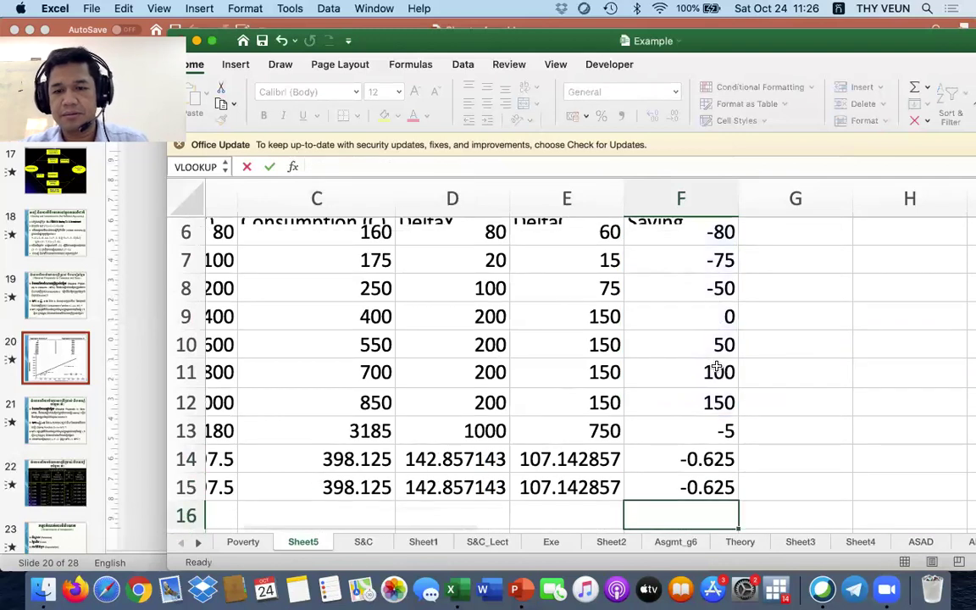
pyautogui.click(689, 421)
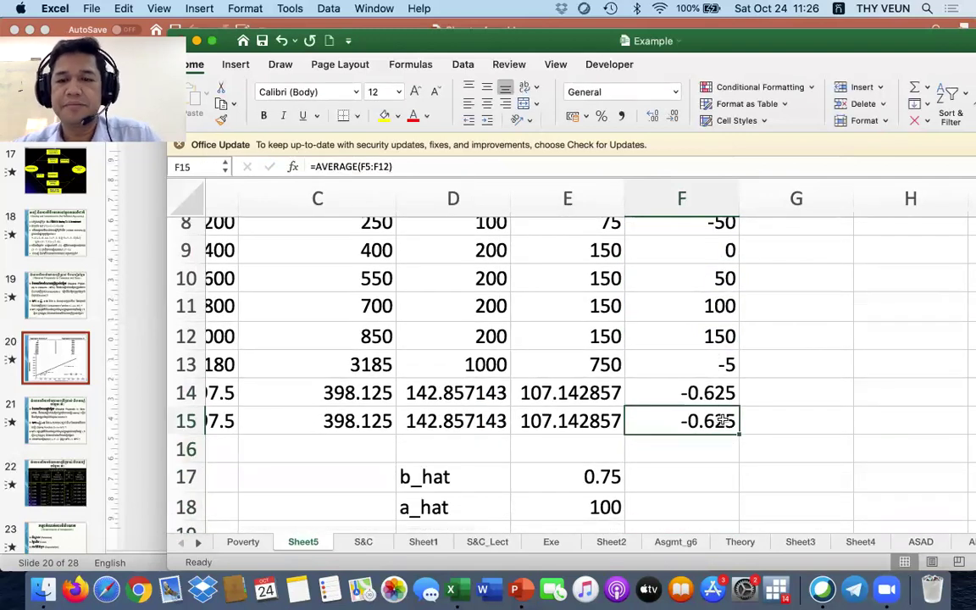
# Step: Copy the DeltaC header from E4 into G4 and change the copy to DeltaS
pyautogui.scroll(6, 721, 419)
pyautogui.scroll(-1, 721, 420)
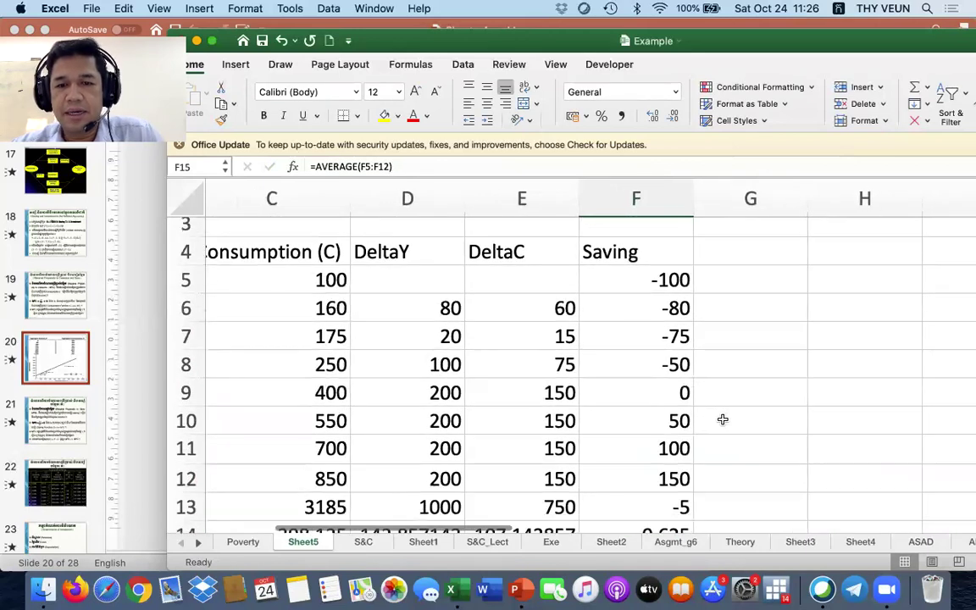
pyautogui.scroll(1, 737, 364)
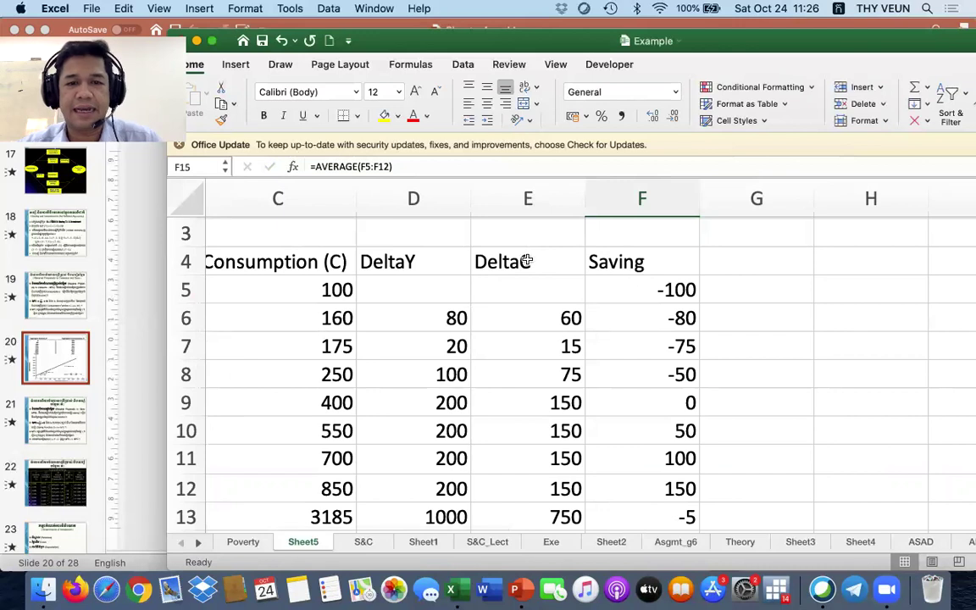
pyautogui.click(509, 259)
pyautogui.press('super+c')
pyautogui.click(729, 264)
pyautogui.press('super+v')
pyautogui.press('Escape')
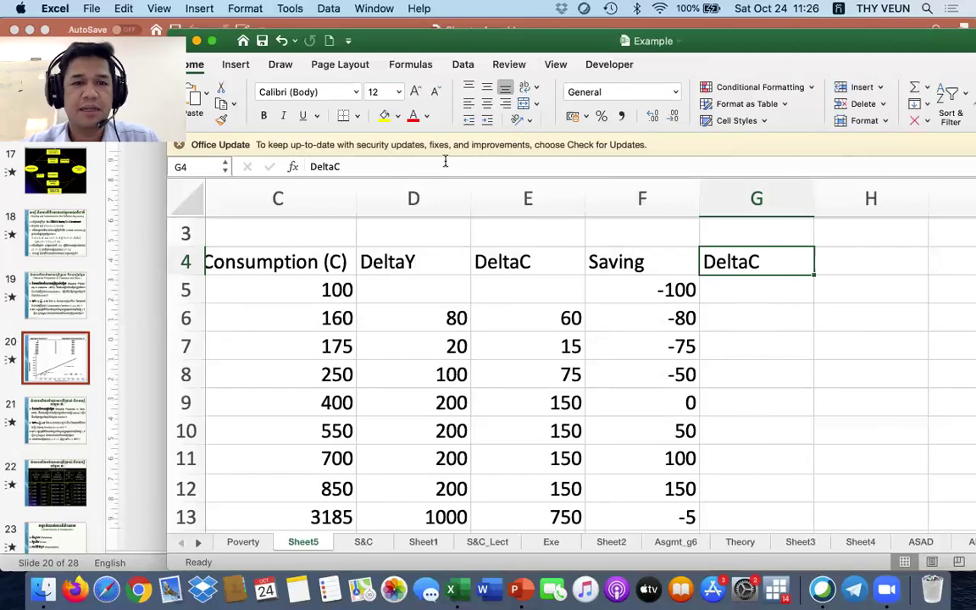
pyautogui.click(367, 165)
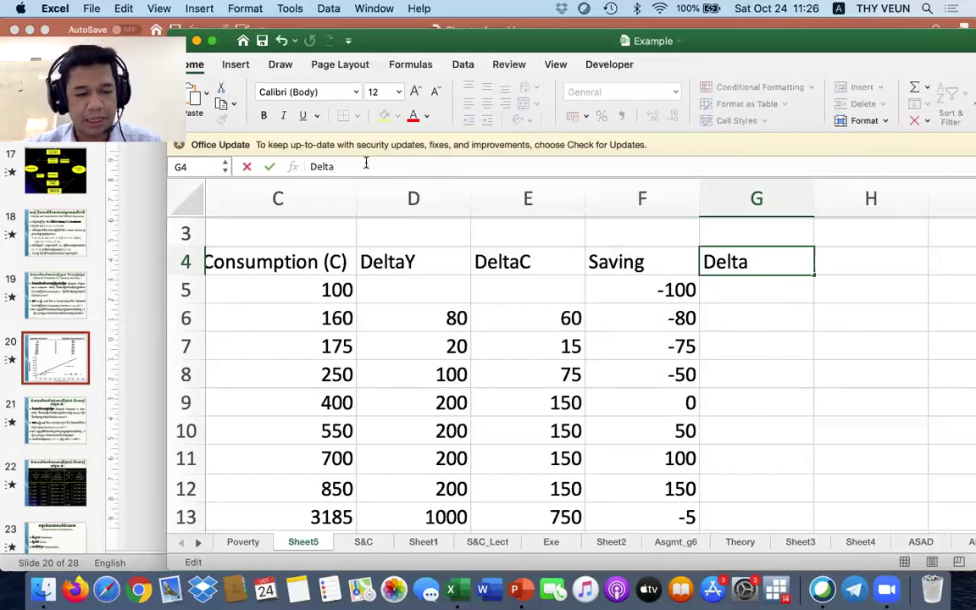
pyautogui.write('S')
pyautogui.press('Return')
# Step: Enter the formula =F6-F5 in G6 for the first change in saving
pyautogui.scroll(-2, 576, 344)
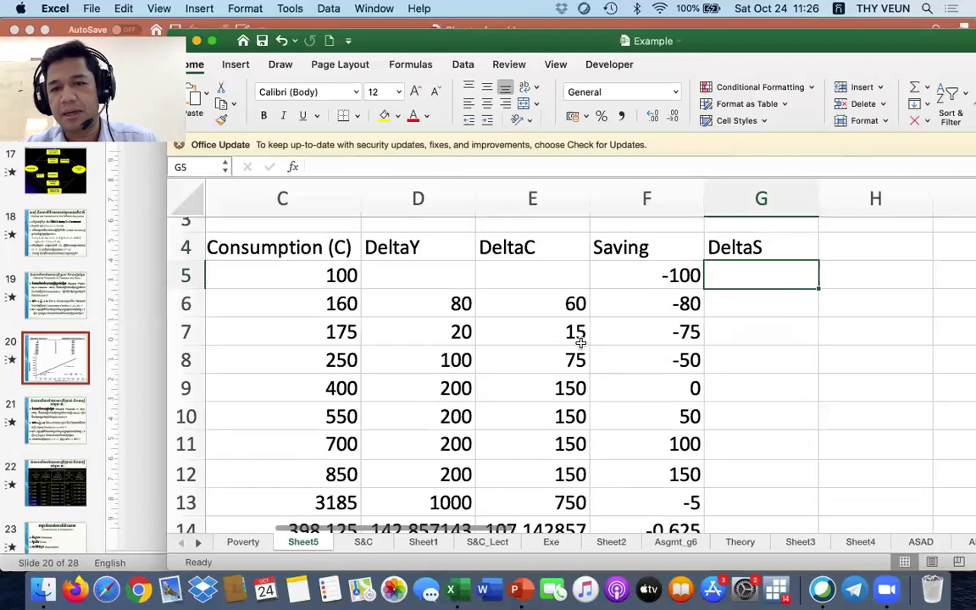
pyautogui.click(718, 300)
pyautogui.write('=')
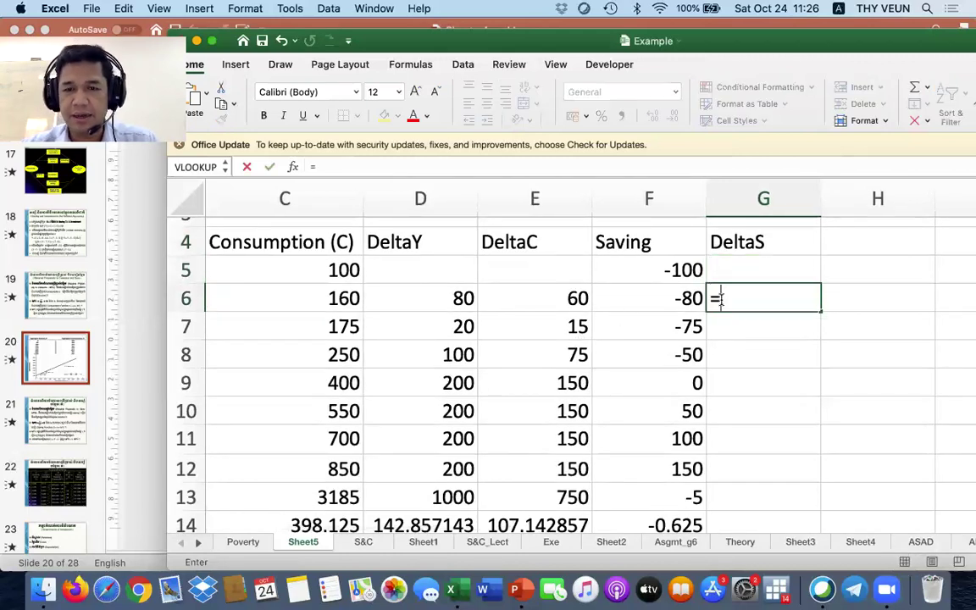
pyautogui.click(685, 299)
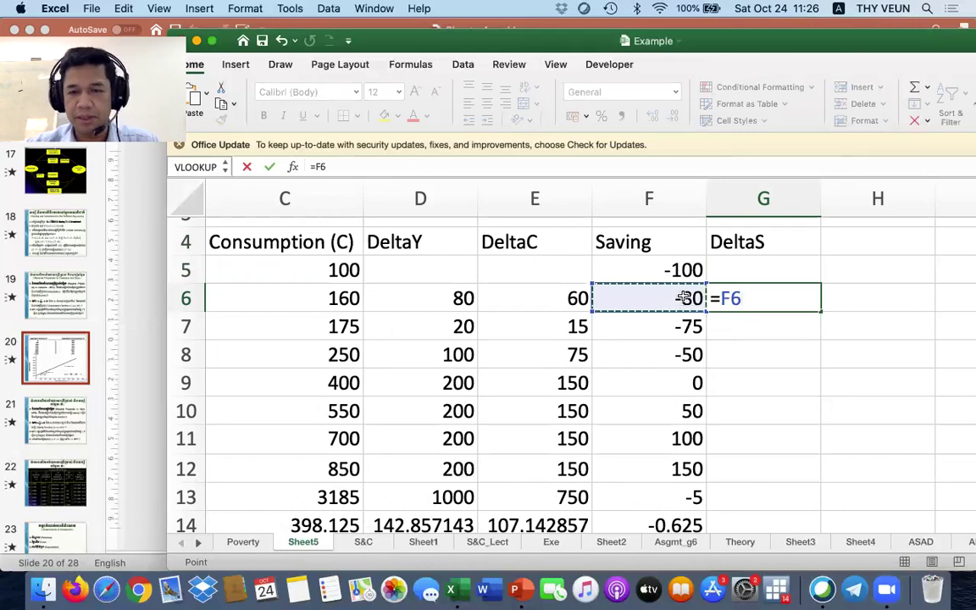
pyautogui.write('-')
pyautogui.click(668, 272)
pyautogui.press('Return')
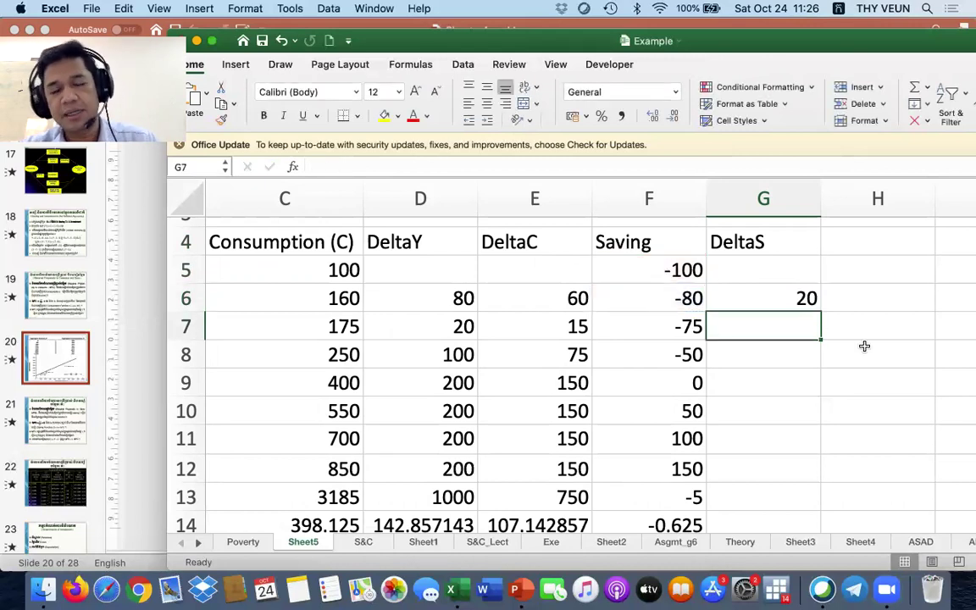
# Step: Fill the DeltaS formula from G6 down to G12
pyautogui.click(780, 296)
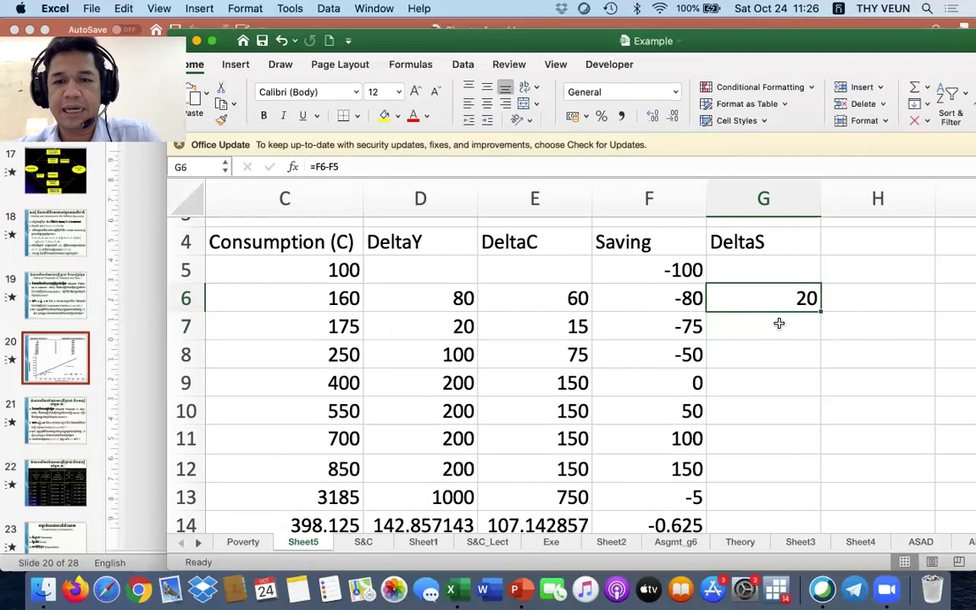
pyautogui.scroll(-2, 777, 322)
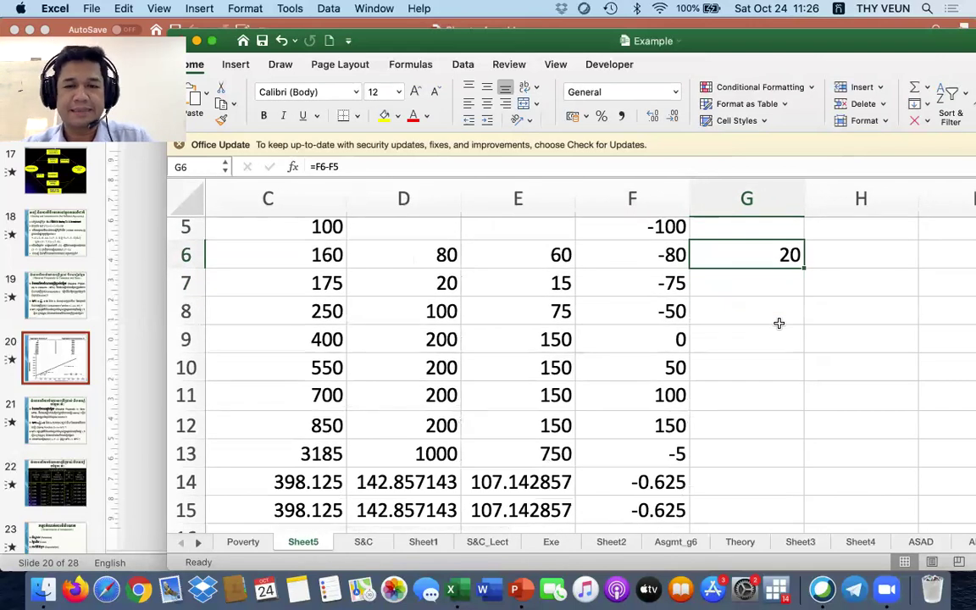
pyautogui.scroll(1, 778, 323)
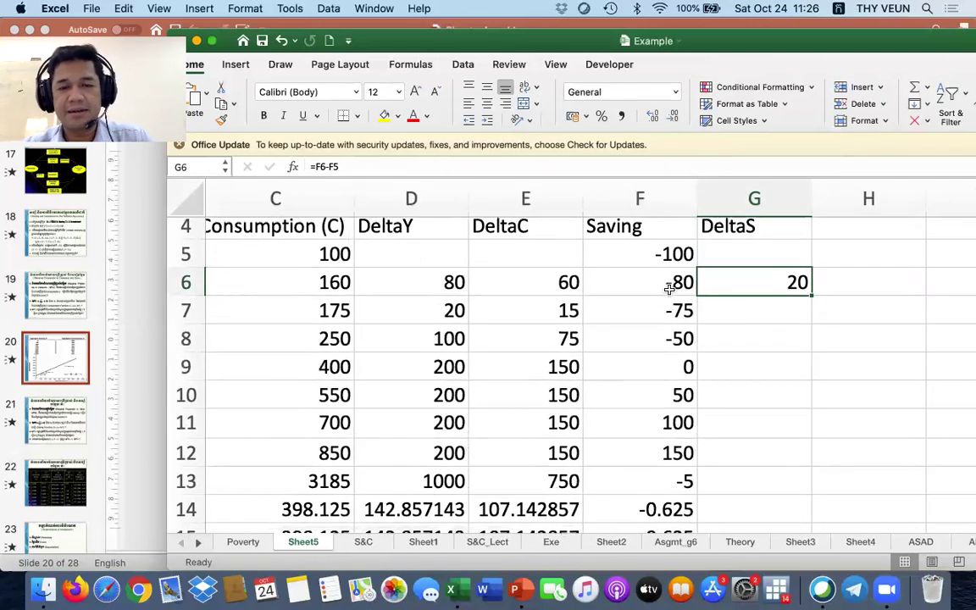
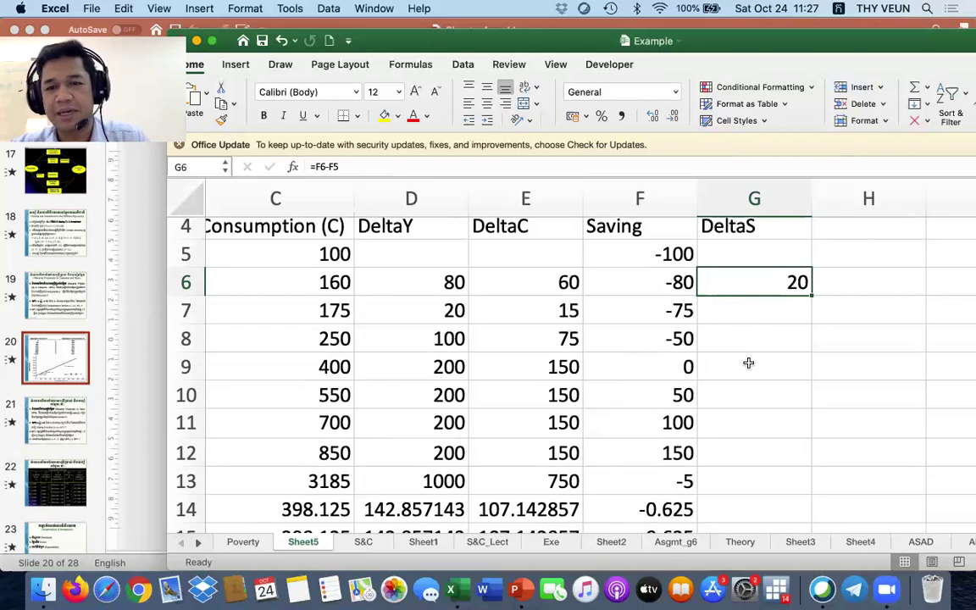
pyautogui.scroll(-1, 749, 363)
pyautogui.moveTo(800, 266); pyautogui.dragTo(790, 439)
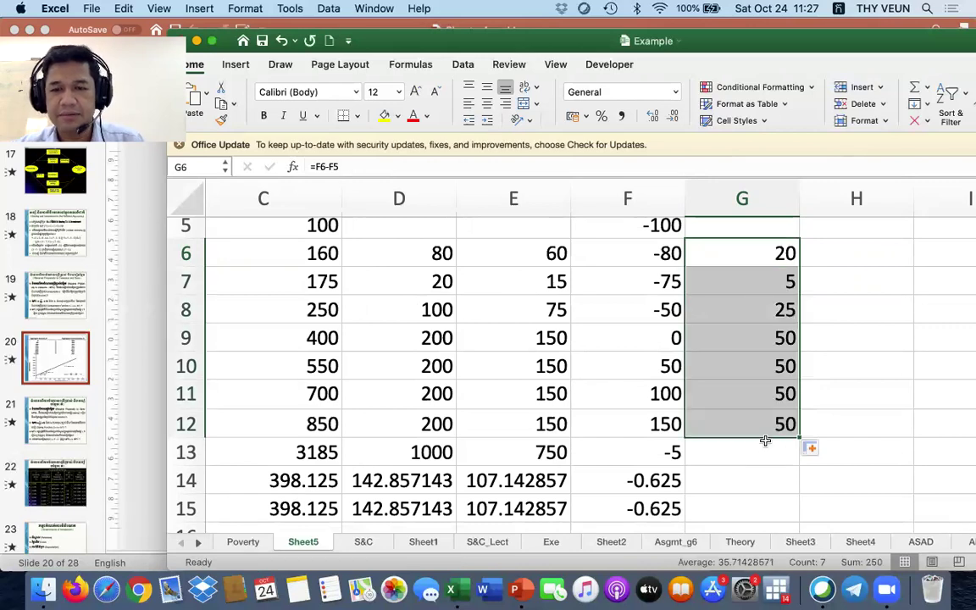
# Step: Copy the SUM formula from F13 across into G13
pyautogui.click(670, 454)
pyautogui.moveTo(685, 466); pyautogui.dragTo(744, 466)
pyautogui.scroll(-1, 742, 467)
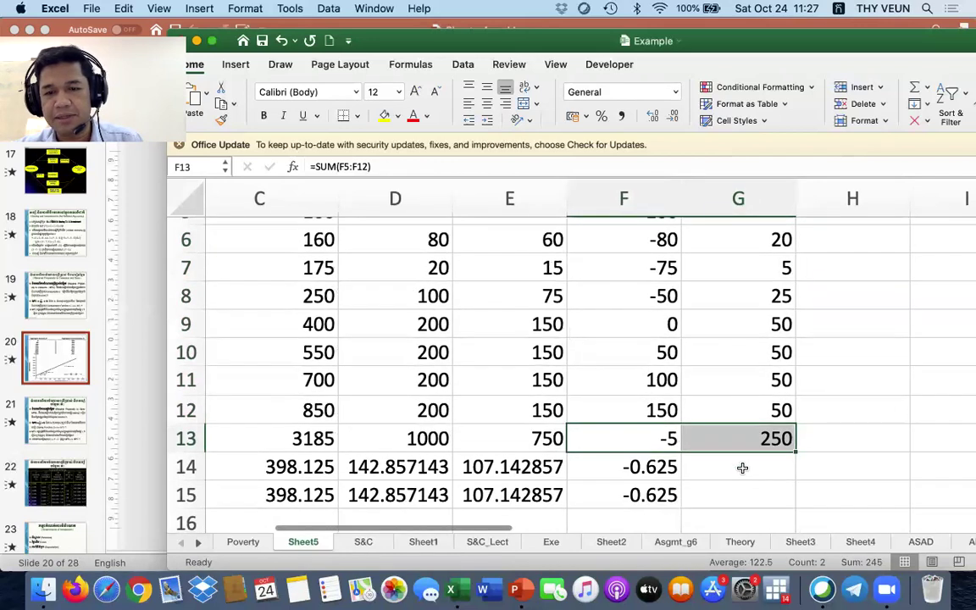
# Step: Shrink the SUM range in G13 to G6:G12
pyautogui.click(666, 469)
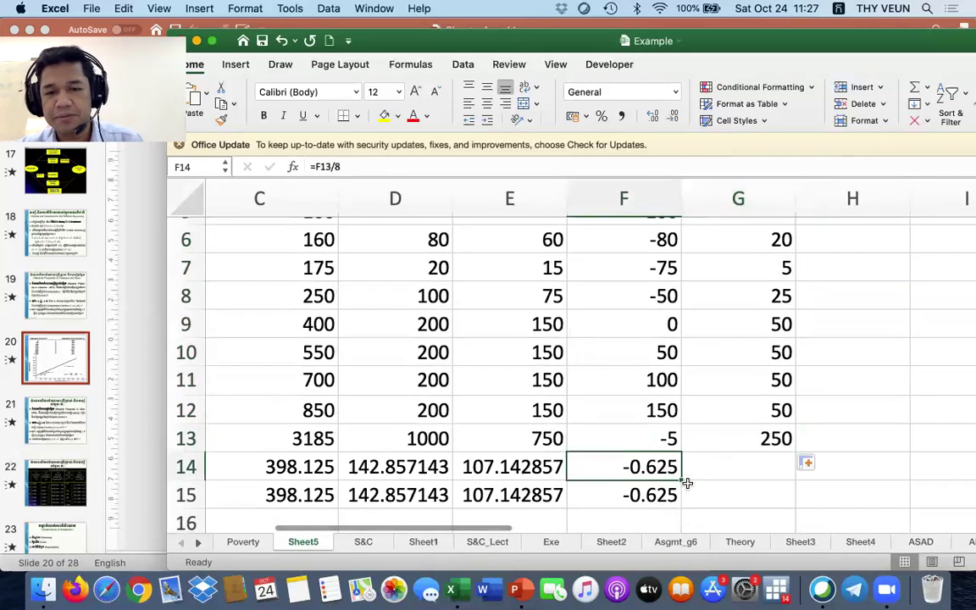
pyautogui.click(752, 442)
pyautogui.press('super+shift+t')
pyautogui.scroll(1, 814, 324)
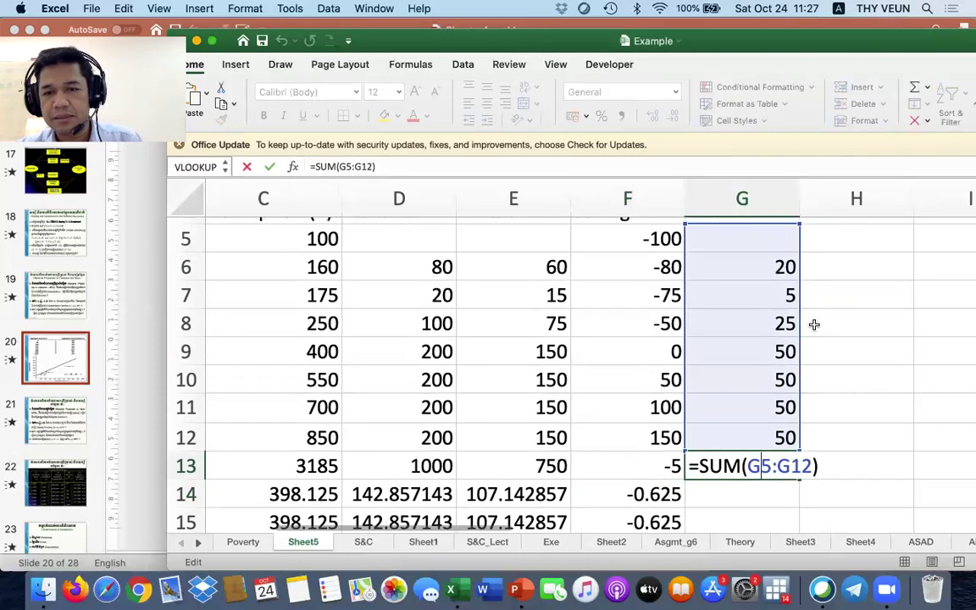
pyautogui.scroll(1, 814, 325)
pyautogui.moveTo(801, 258); pyautogui.dragTo(796, 287)
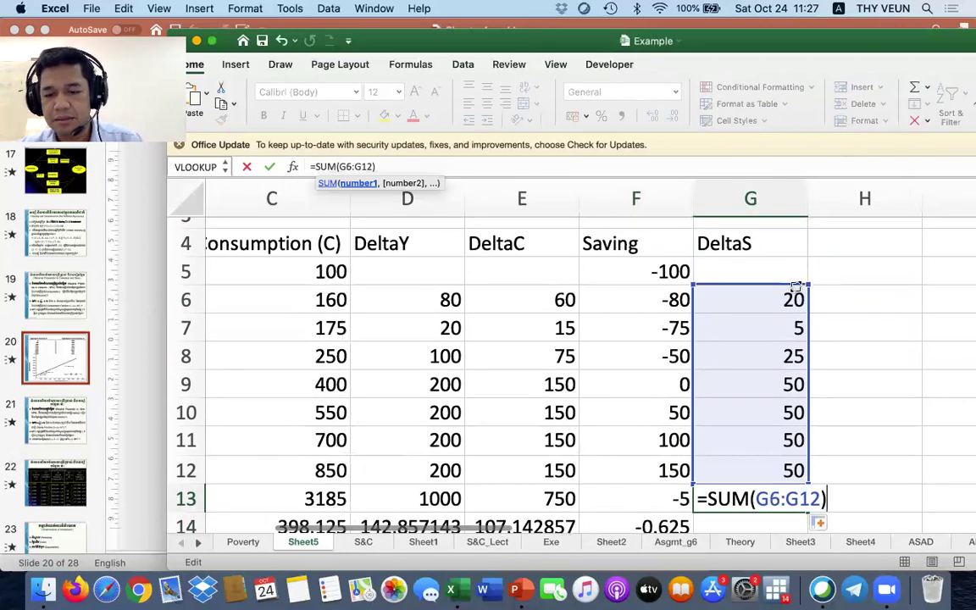
pyautogui.press('Return')
# Step: Copy the manual average formula from F14 across into G14
pyautogui.scroll(-3, 767, 408)
pyautogui.click(691, 445)
pyautogui.moveTo(705, 456); pyautogui.dragTo(766, 442)
pyautogui.click(780, 441)
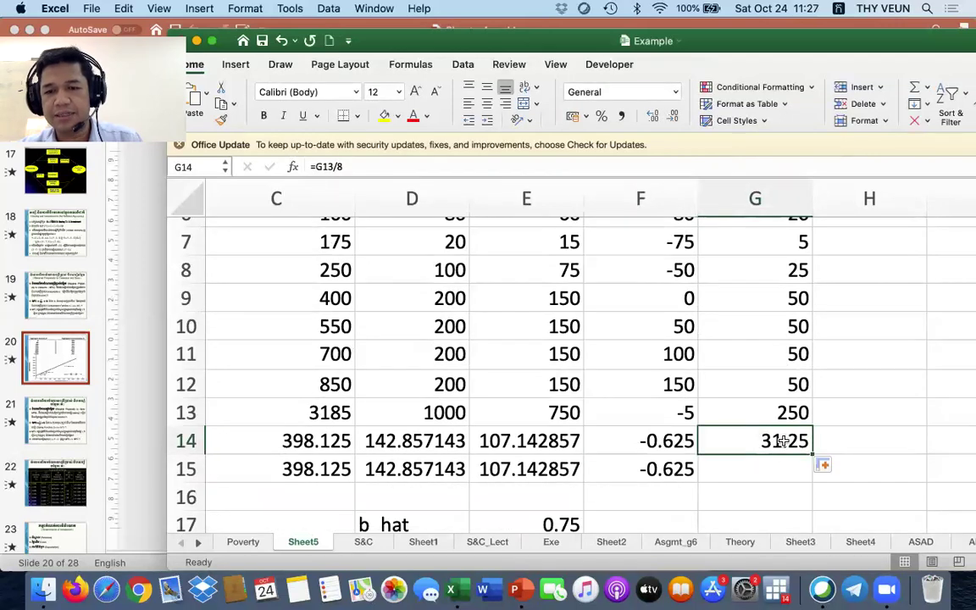
# Step: Change the divisor of the DeltaS average in G14 to 7
pyautogui.doubleClick(779, 442)
pyautogui.scroll(5, 845, 327)
pyautogui.scroll(-5, 779, 310)
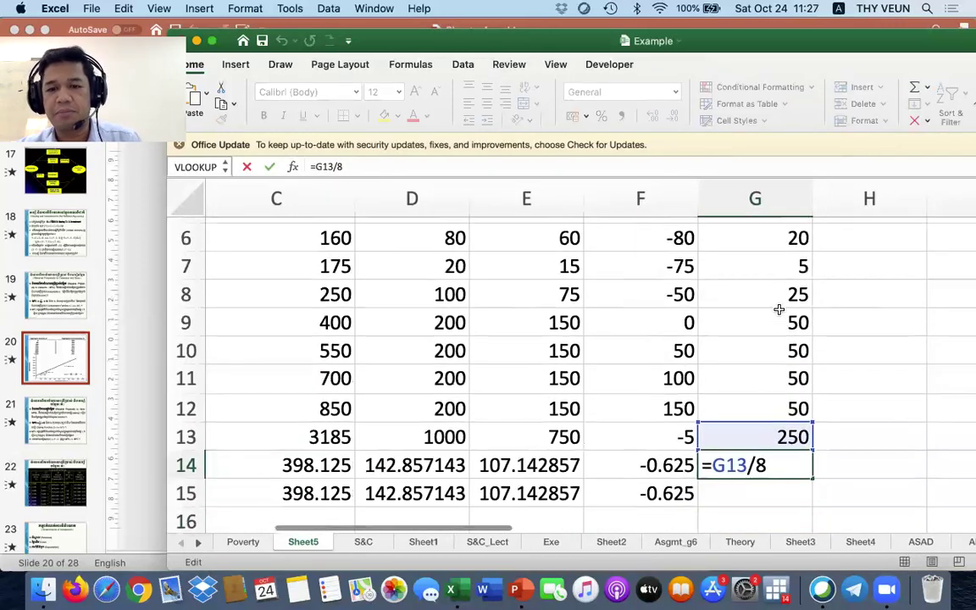
pyautogui.click(374, 168)
pyautogui.press('Return')
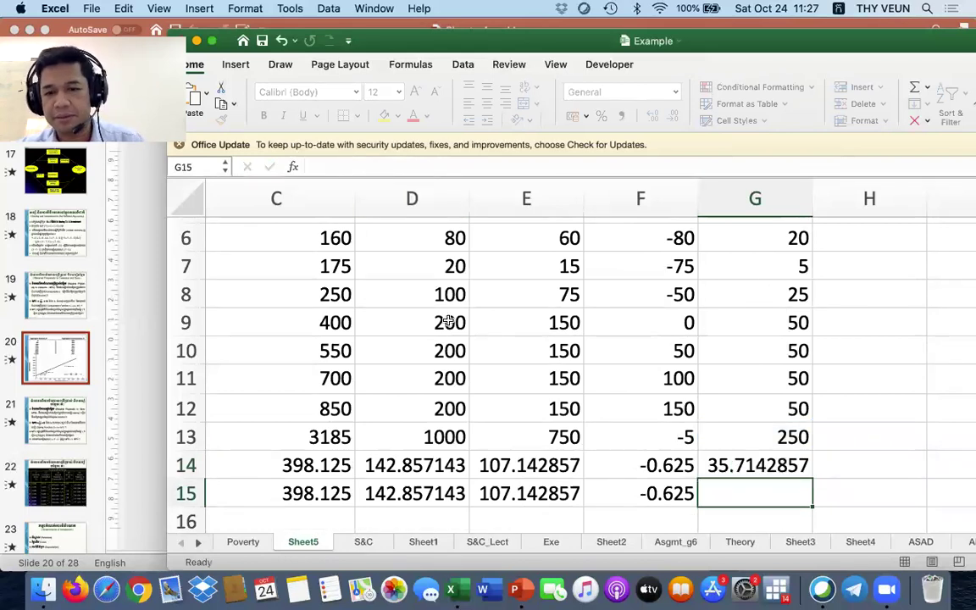
# Step: Copy the AVERAGE formula from F15 across into G15
pyautogui.scroll(-1, 629, 458)
pyautogui.click(678, 452)
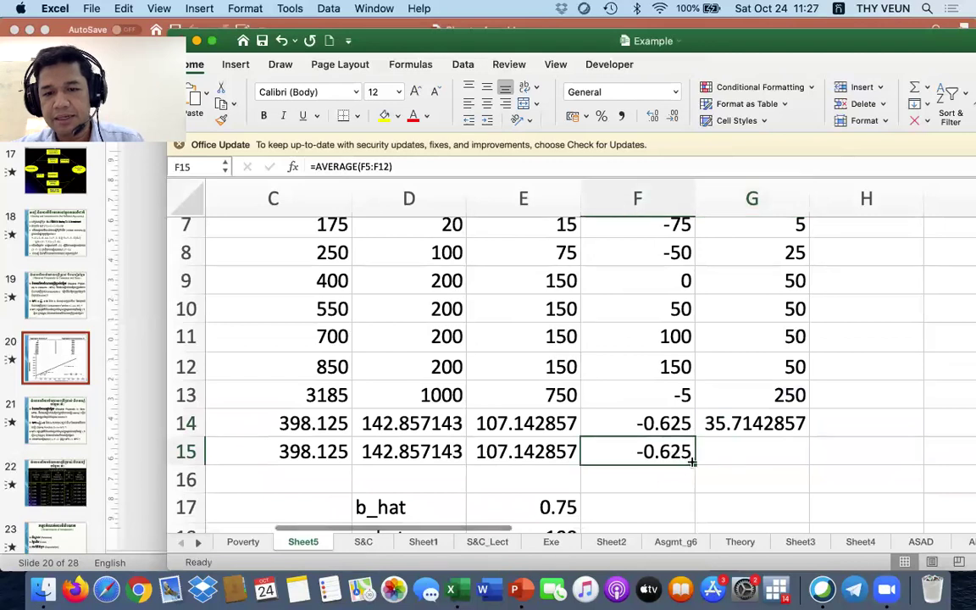
pyautogui.moveTo(693, 465); pyautogui.dragTo(790, 454)
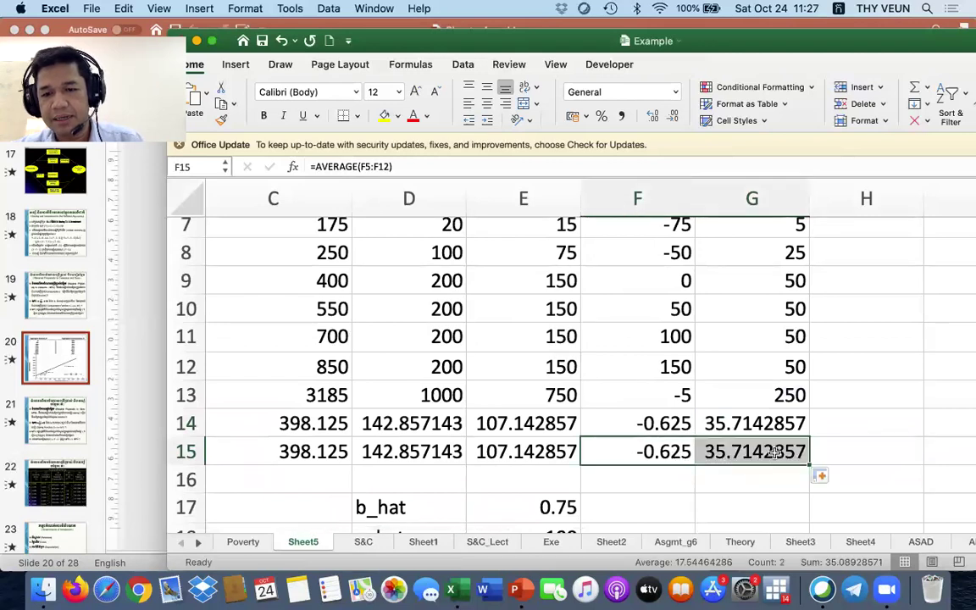
# Step: Shrink the AVERAGE range in G15 to G6:G12
pyautogui.doubleClick(790, 455)
pyautogui.scroll(2, 791, 378)
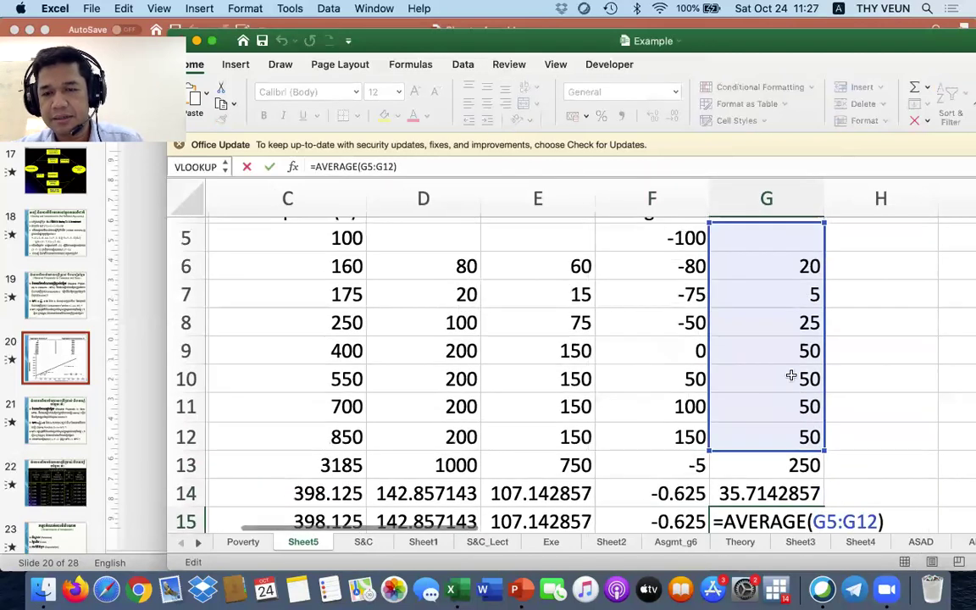
pyautogui.moveTo(818, 225); pyautogui.dragTo(820, 246)
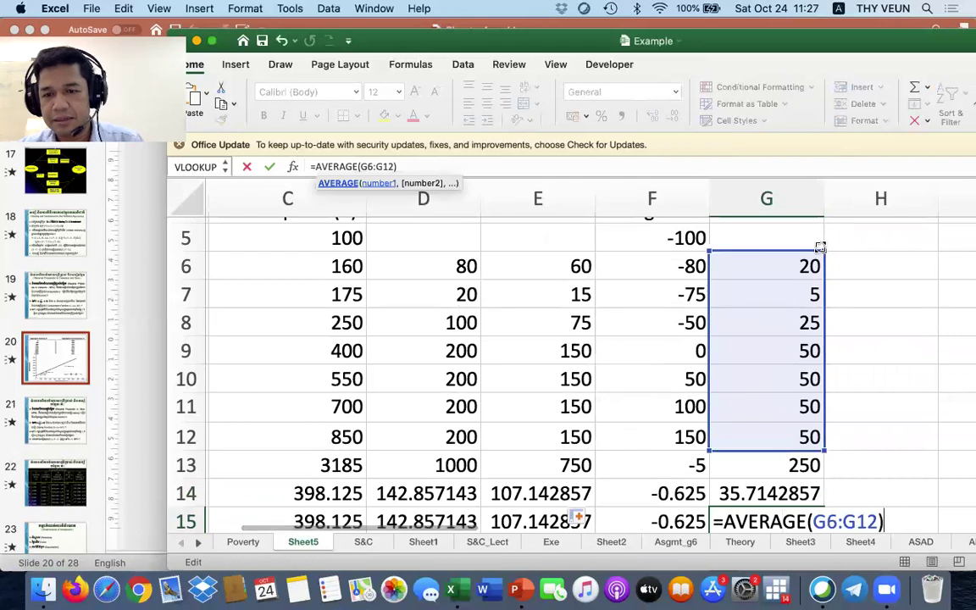
pyautogui.press('Return')
pyautogui.scroll(-2, 805, 364)
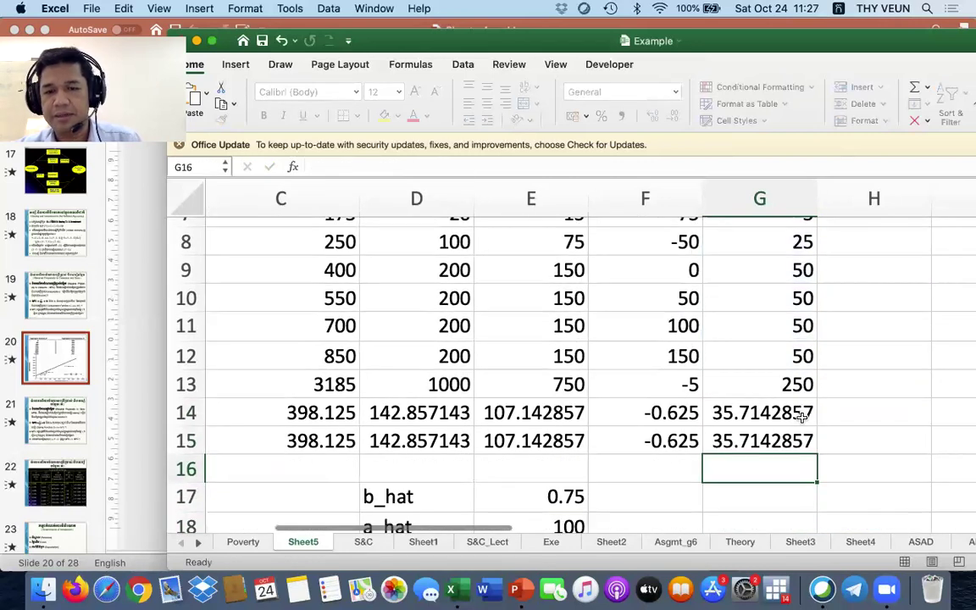
# Step: Handwrite the saving function S = α̂ + βY as an annotation in the empty area beside the table
pyautogui.scroll(-1, 801, 414)
pyautogui.click(766, 408)
pyautogui.hscroll(1, 794, 433)
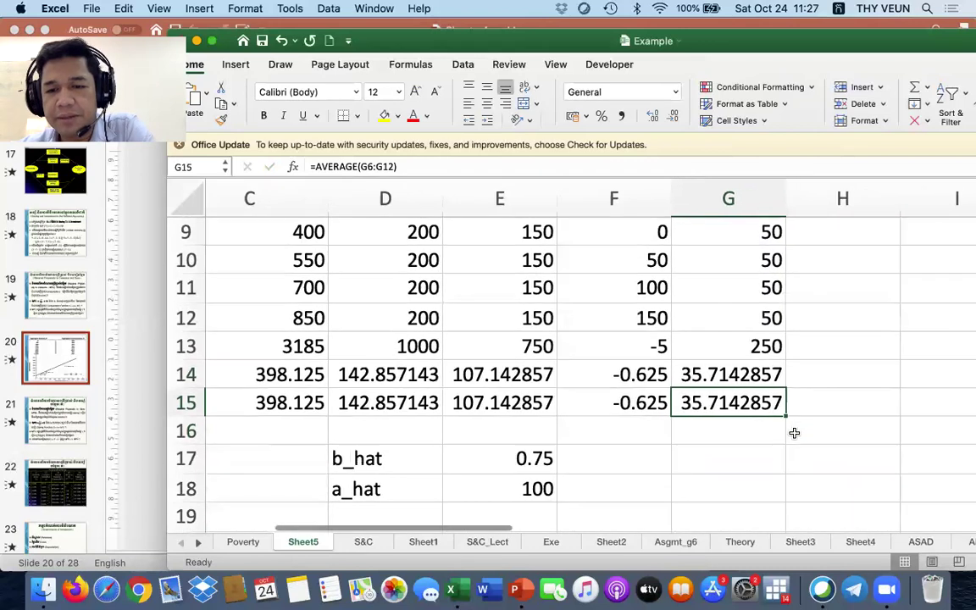
pyautogui.scroll(-3, 775, 442)
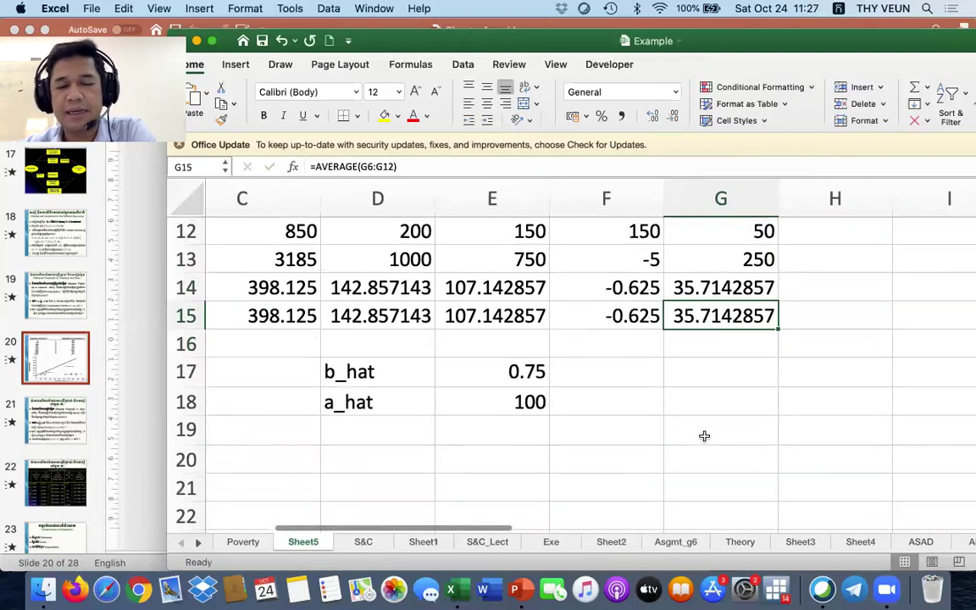
pyautogui.scroll(1, 703, 435)
pyautogui.hscroll(1, 703, 436)
pyautogui.scroll(2, 677, 427)
pyautogui.hscroll(2, 678, 427)
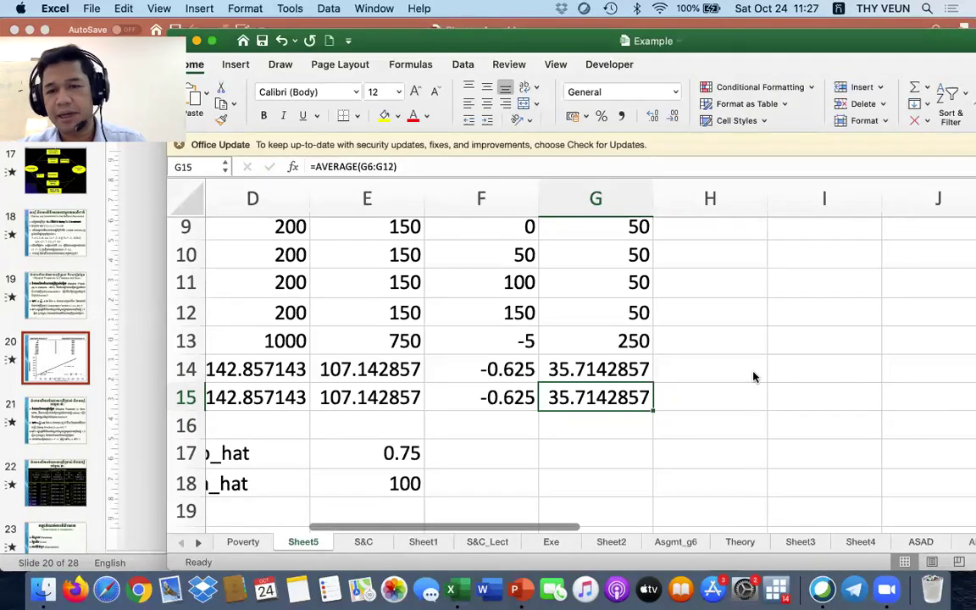
pyautogui.moveTo(748, 277)
pyautogui.mouseDown()
pyautogui.moveTo(760, 310)
pyautogui.moveTo(791, 298)
pyautogui.mouseUp()
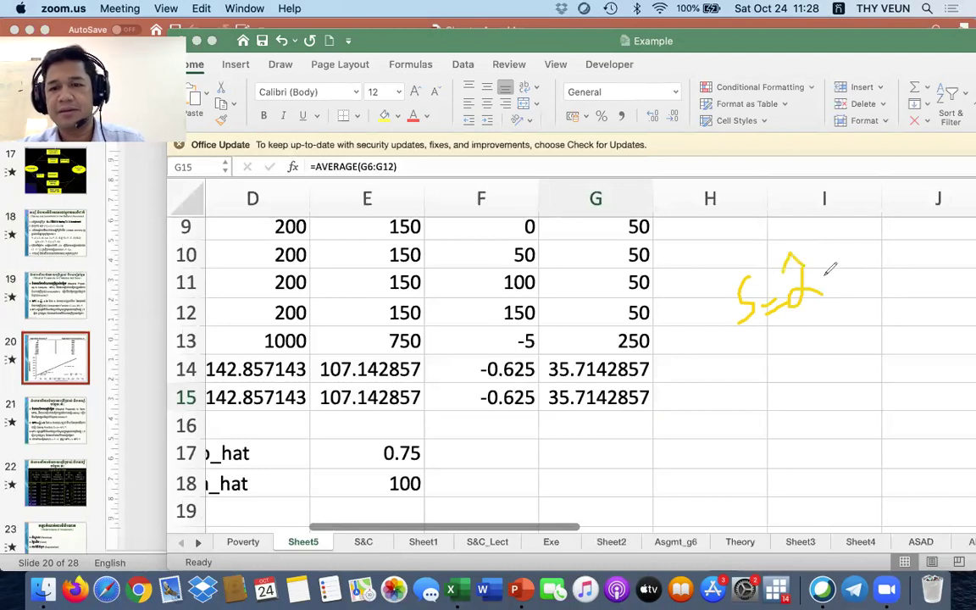
pyautogui.moveTo(826, 274)
pyautogui.mouseDown()
pyautogui.moveTo(857, 268)
pyautogui.moveTo(847, 282)
pyautogui.mouseUp()
pyautogui.moveTo(905, 306)
pyautogui.mouseDown()
pyautogui.moveTo(912, 324)
pyautogui.moveTo(878, 249)
pyautogui.moveTo(894, 259)
pyautogui.moveTo(917, 248)
pyautogui.moveTo(916, 264)
pyautogui.mouseUp()
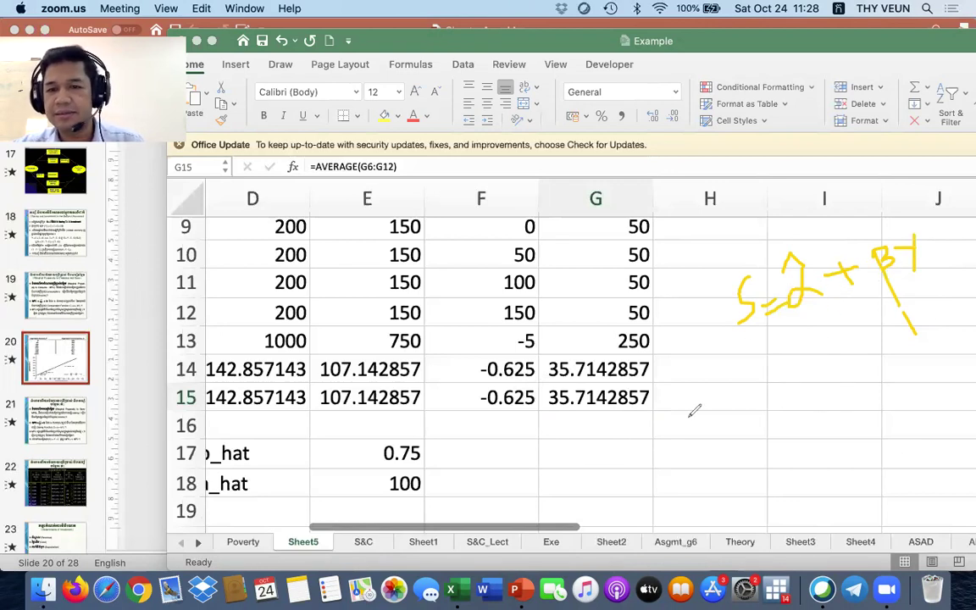
# Step: Handwrite the averaged equation S̄ = α̂ + β̂Ȳ below the saving function, and add the hat over its β
pyautogui.moveTo(716, 386)
pyautogui.mouseDown()
pyautogui.moveTo(754, 354)
pyautogui.moveTo(788, 383)
pyautogui.mouseUp()
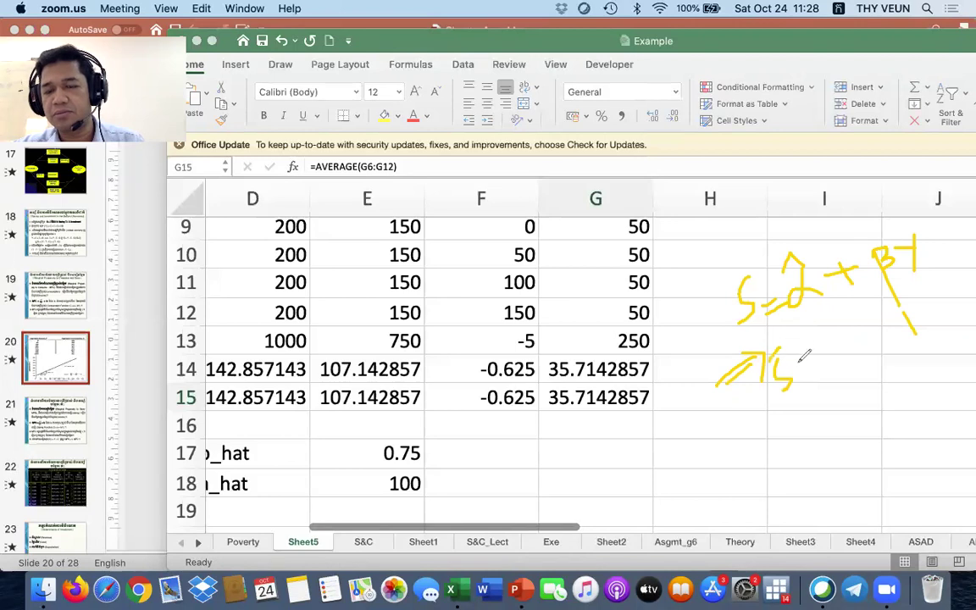
pyautogui.moveTo(803, 366)
pyautogui.mouseDown()
pyautogui.moveTo(829, 362)
pyautogui.moveTo(834, 338)
pyautogui.moveTo(880, 345)
pyautogui.moveTo(837, 314)
pyautogui.mouseUp()
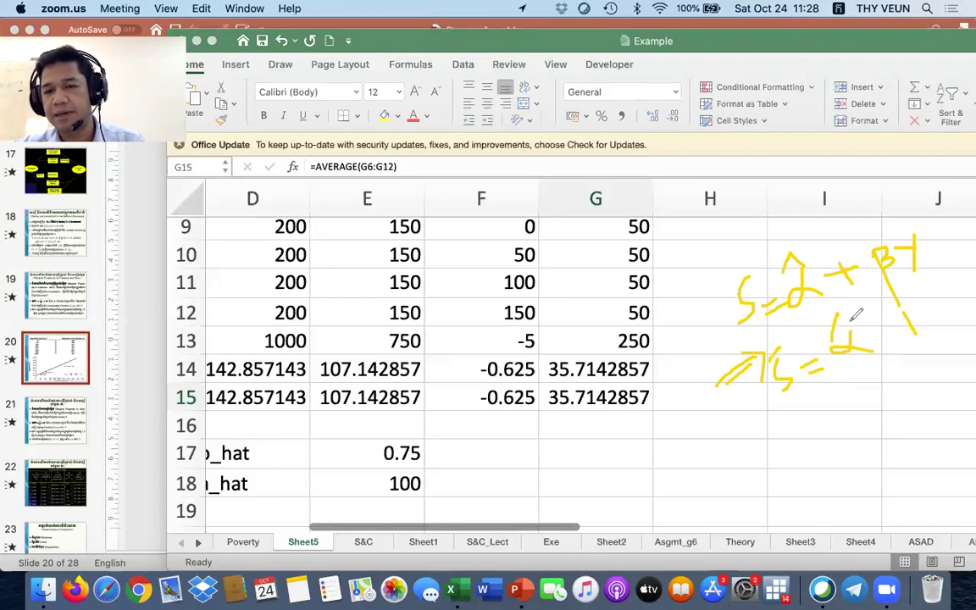
pyautogui.moveTo(866, 247); pyautogui.dragTo(883, 244)
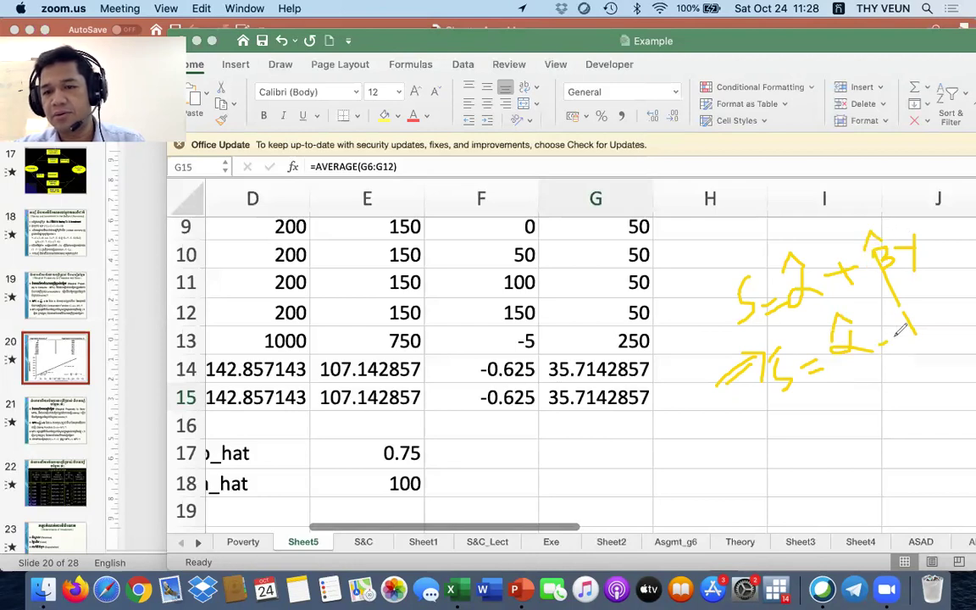
pyautogui.moveTo(881, 341); pyautogui.dragTo(896, 339)
pyautogui.moveTo(889, 332)
pyautogui.mouseDown()
pyautogui.moveTo(890, 349)
pyautogui.moveTo(925, 363)
pyautogui.mouseUp()
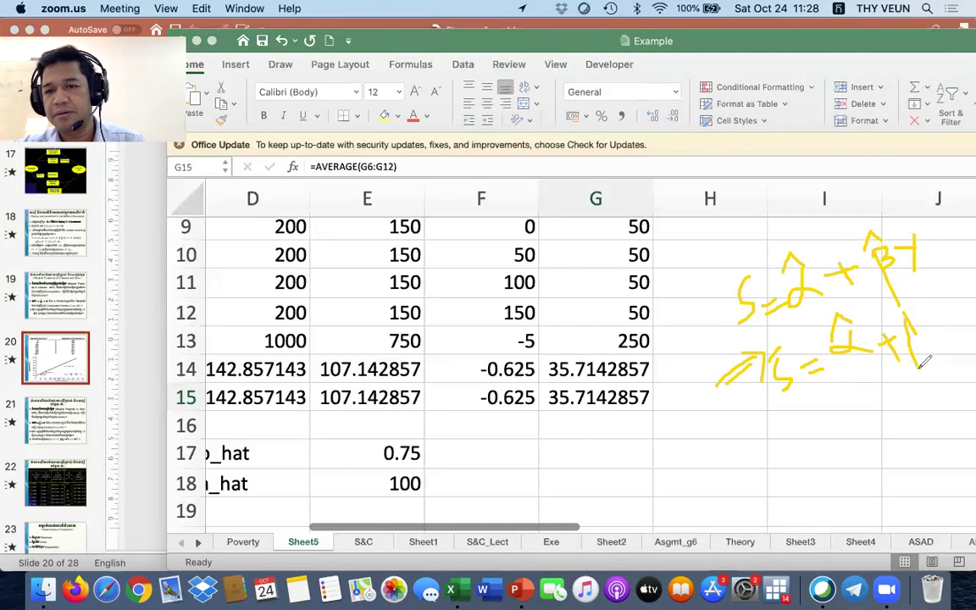
pyautogui.moveTo(915, 323)
pyautogui.mouseDown()
pyautogui.moveTo(920, 339)
pyautogui.moveTo(902, 326)
pyautogui.moveTo(947, 299)
pyautogui.moveTo(949, 314)
pyautogui.moveTo(948, 300)
pyautogui.moveTo(929, 303)
pyautogui.mouseUp()
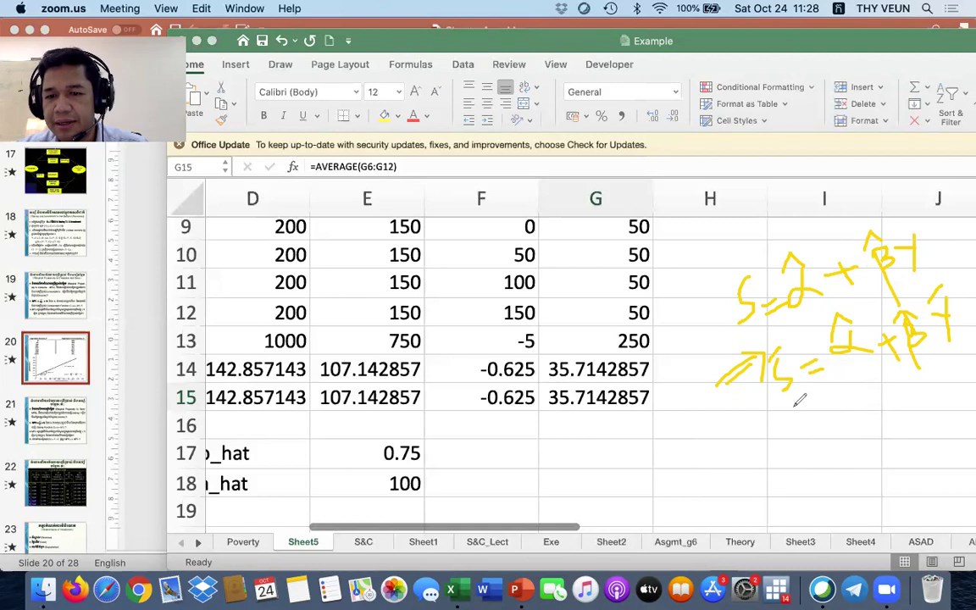
# Step: Handwrite the rearranged equation α̂ = S̄ − β̂Ȳ below the averaged equation
pyautogui.moveTo(734, 446)
pyautogui.mouseDown()
pyautogui.moveTo(771, 450)
pyautogui.moveTo(768, 464)
pyautogui.mouseUp()
pyautogui.moveTo(786, 417)
pyautogui.mouseDown()
pyautogui.moveTo(801, 439)
pyautogui.moveTo(784, 423)
pyautogui.moveTo(773, 464)
pyautogui.mouseUp()
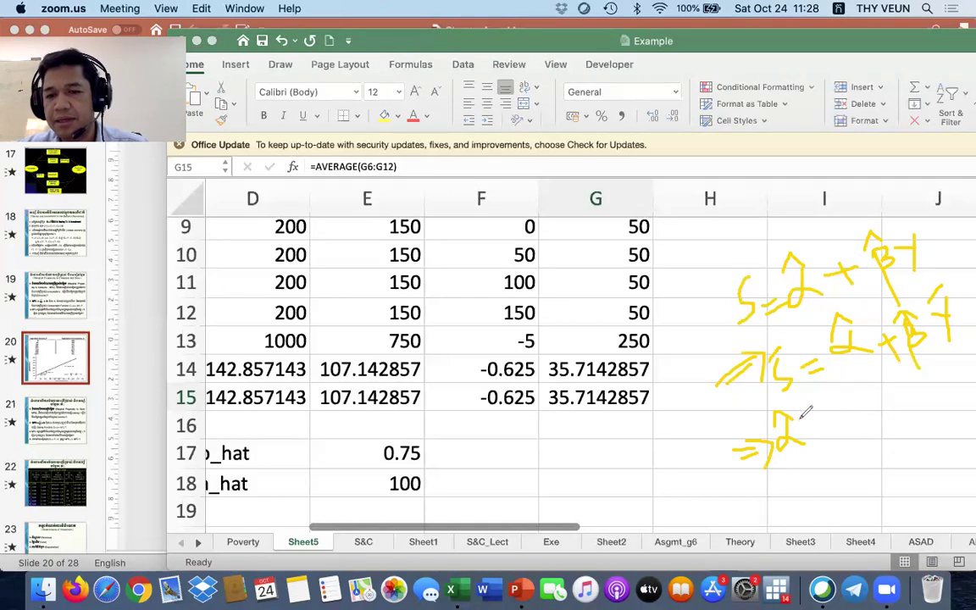
pyautogui.moveTo(809, 424)
pyautogui.mouseDown()
pyautogui.moveTo(833, 415)
pyautogui.moveTo(857, 426)
pyautogui.moveTo(856, 392)
pyautogui.moveTo(918, 424)
pyautogui.moveTo(920, 379)
pyautogui.moveTo(947, 399)
pyautogui.mouseUp()
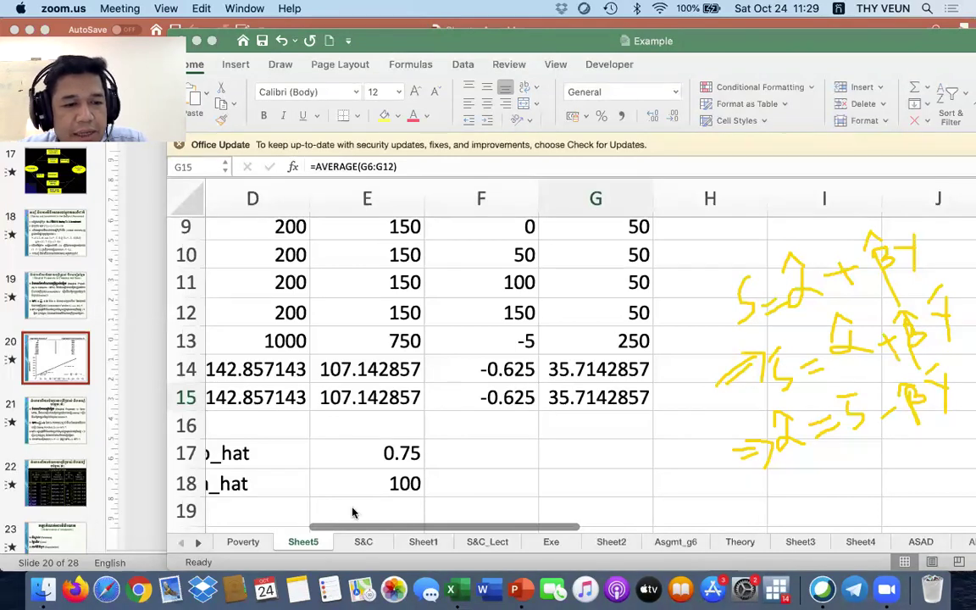
# Step: Copy the b_hat and a_hat labels from D17:D18 into F17:F18
pyautogui.scroll(-3, 593, 421)
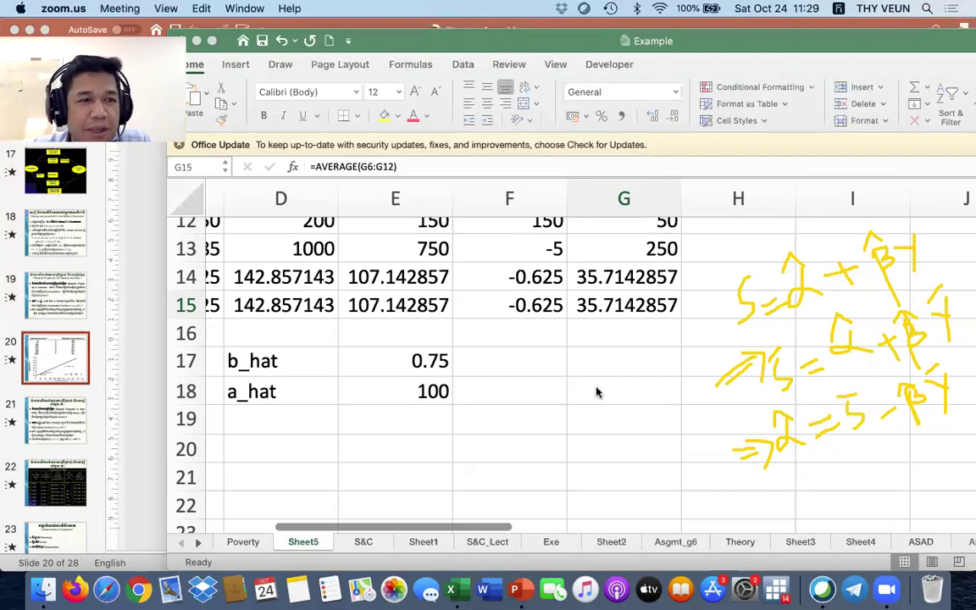
pyautogui.scroll(1, 598, 387)
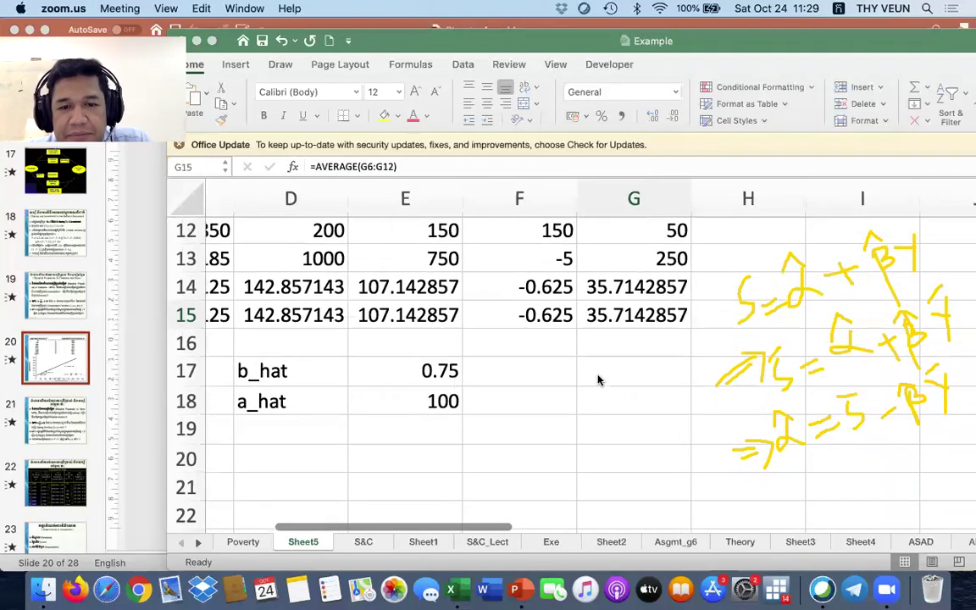
pyautogui.click(256, 366)
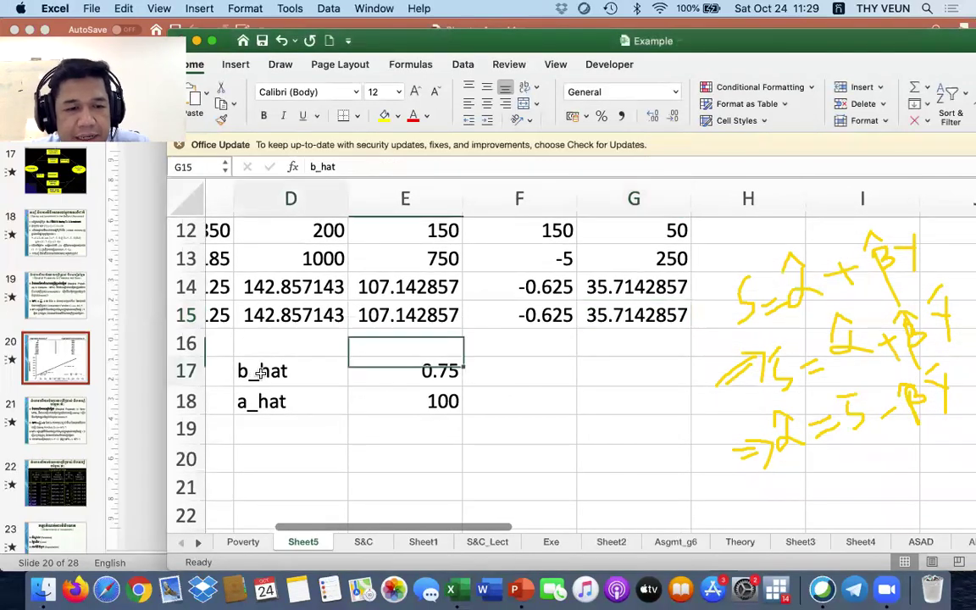
pyautogui.press('super+c')
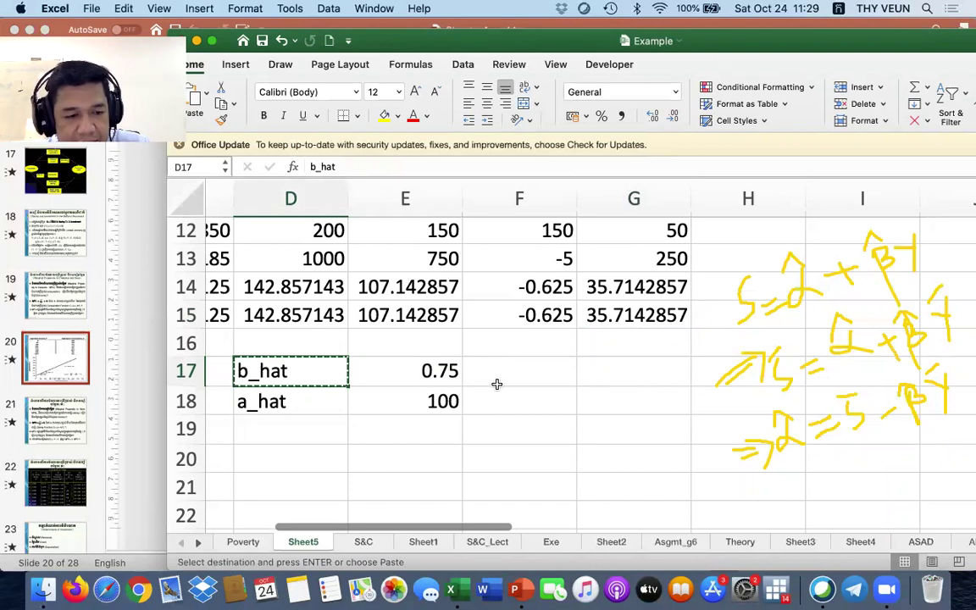
pyautogui.press('Escape')
pyautogui.hotkey('shift', 'Down')
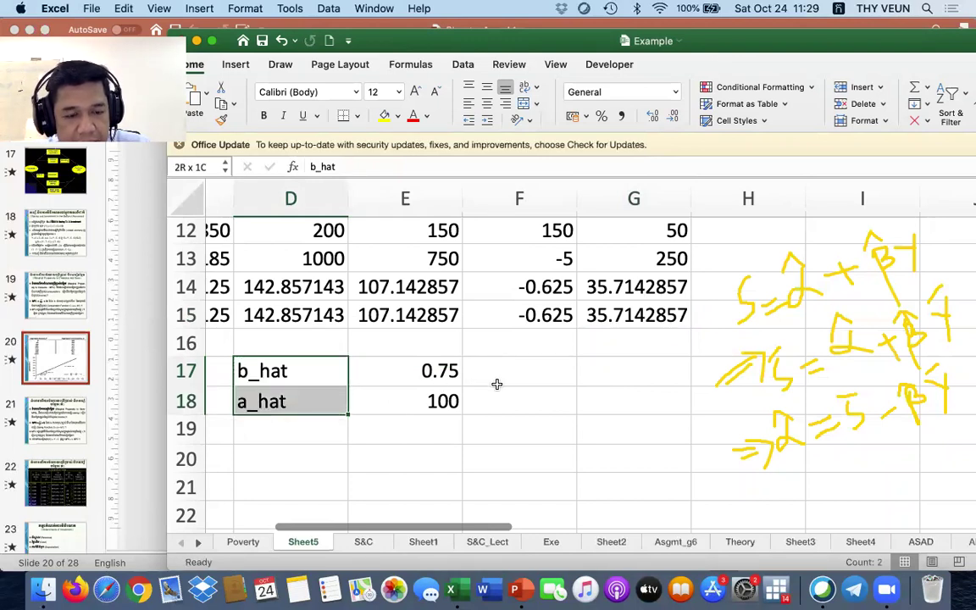
pyautogui.press('super+c')
pyautogui.click(521, 376)
pyautogui.press('super+v')
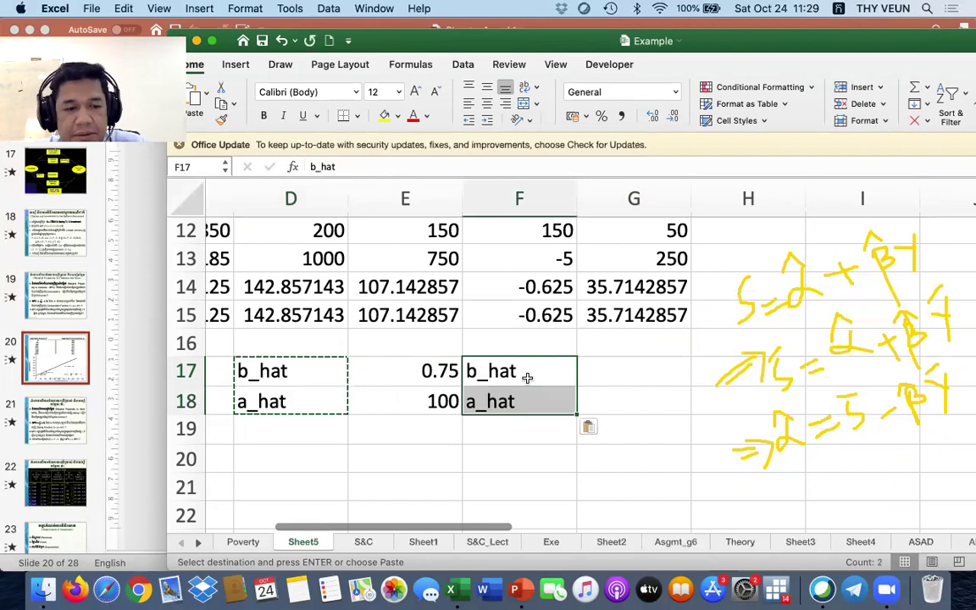
pyautogui.press('Escape')
# Step: Rename the copied labels to beta_hat in F17 and alpha_hat in F18
pyautogui.click(522, 376)
pyautogui.click(315, 167)
pyautogui.write('eta')
pyautogui.press('Return')
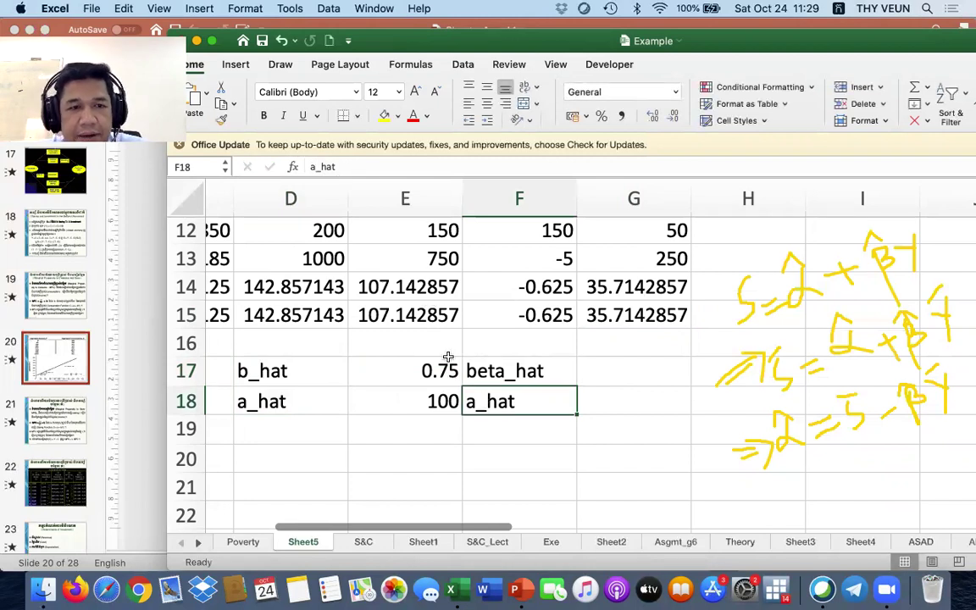
pyautogui.click(315, 167)
pyautogui.write('l')
pyautogui.write('phal')
pyautogui.press('BackSpace')
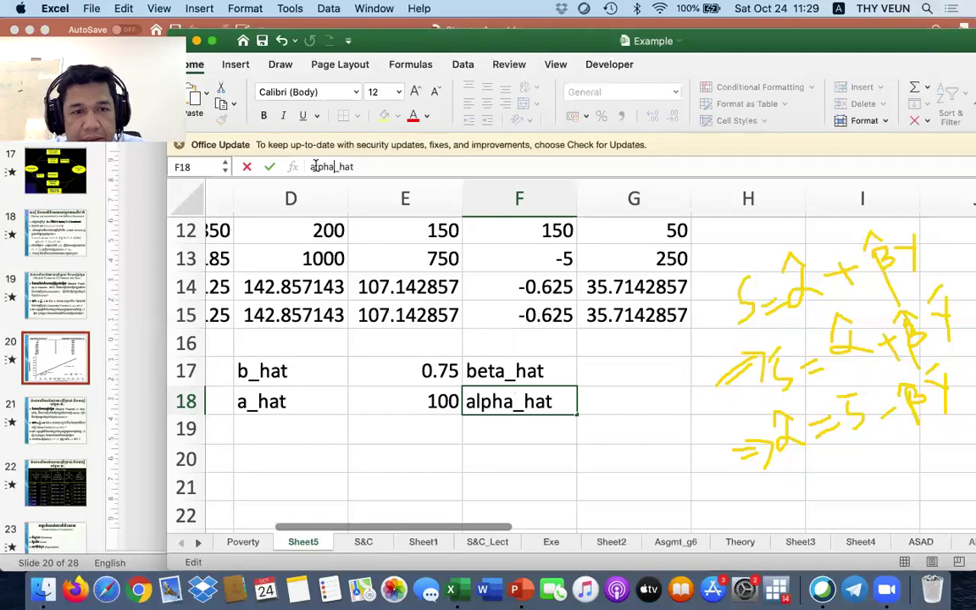
pyautogui.press('Return')
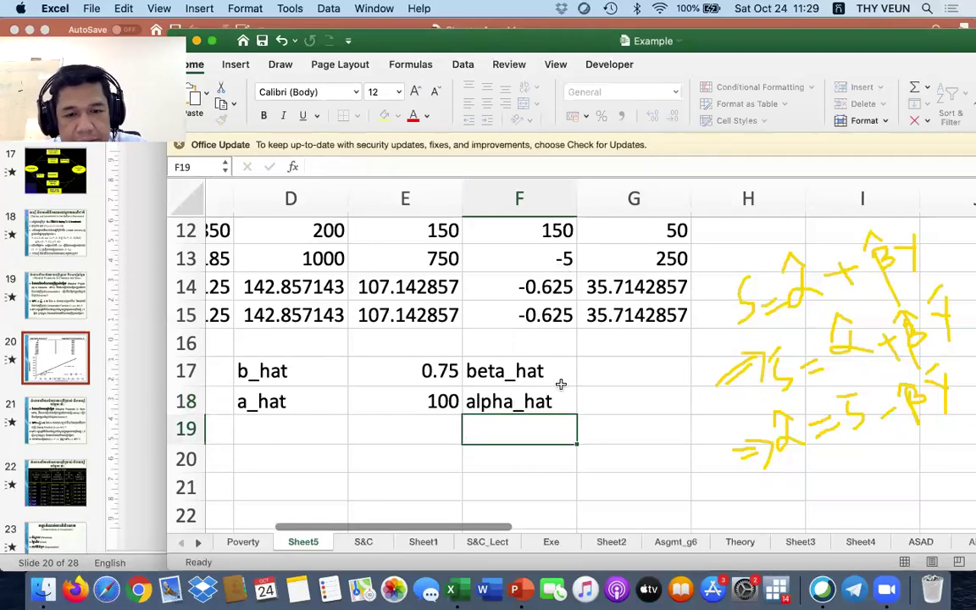
pyautogui.click(626, 426)
pyautogui.click(603, 370)
pyautogui.hotkey('ctrl', 'space')
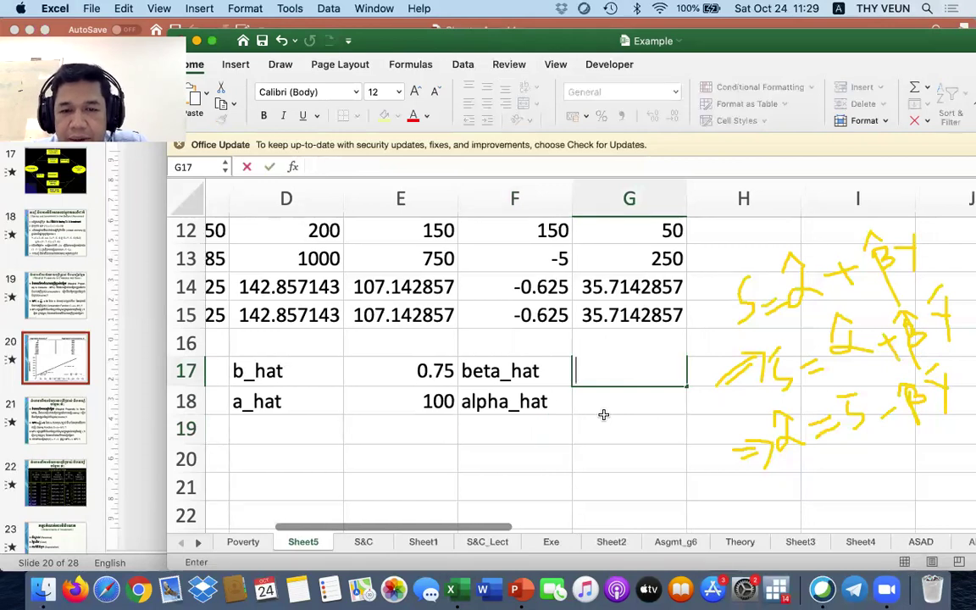
pyautogui.write('=')
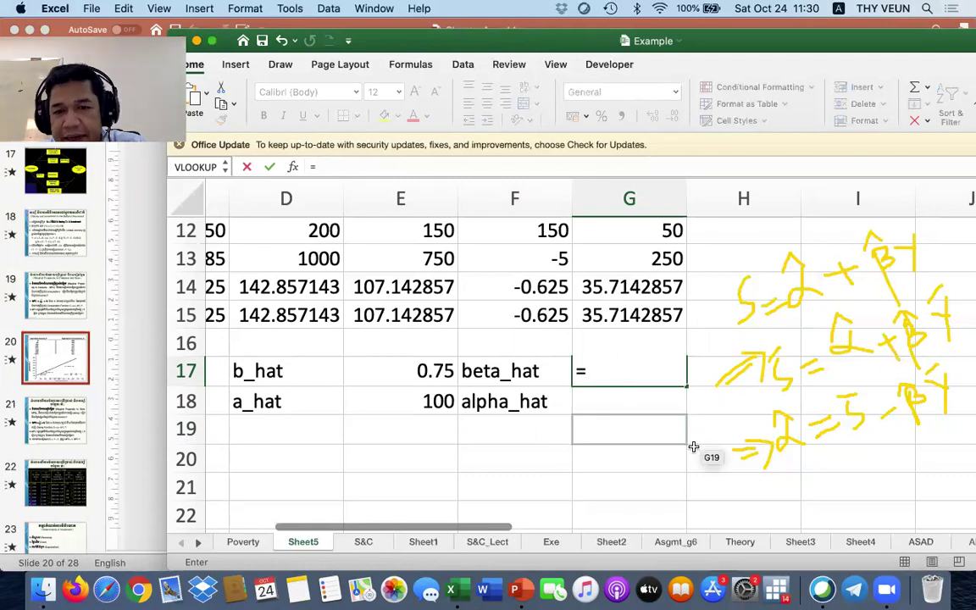
pyautogui.press('Escape')
pyautogui.hotkey('ctrl', 'space')
# Step: Handwrite the slope formula β̂ = DS/DY as an annotation below the other equations
pyautogui.scroll(3, 736, 471)
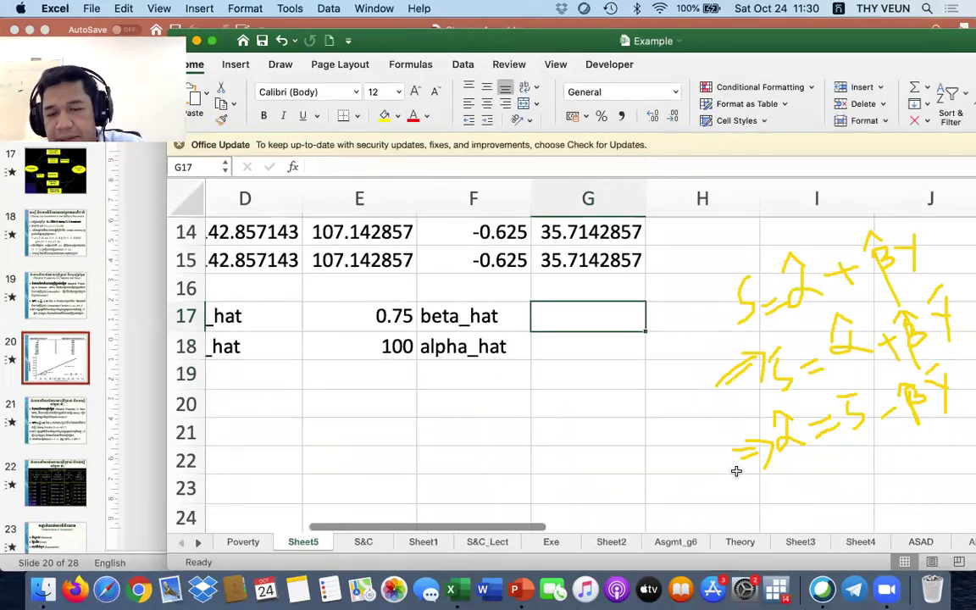
pyautogui.scroll(-3, 767, 479)
pyautogui.scroll(1, 767, 480)
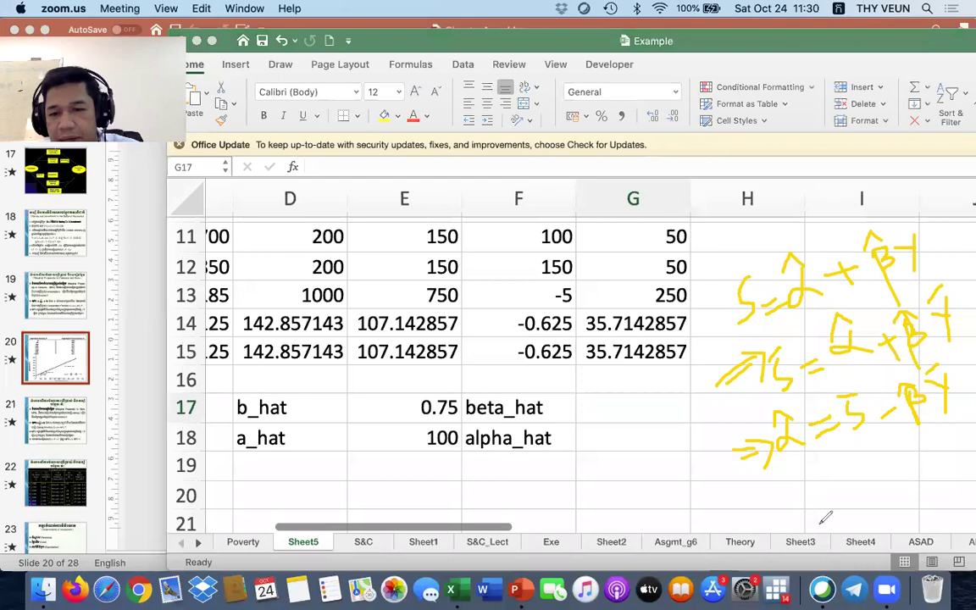
pyautogui.moveTo(805, 502); pyautogui.dragTo(822, 528)
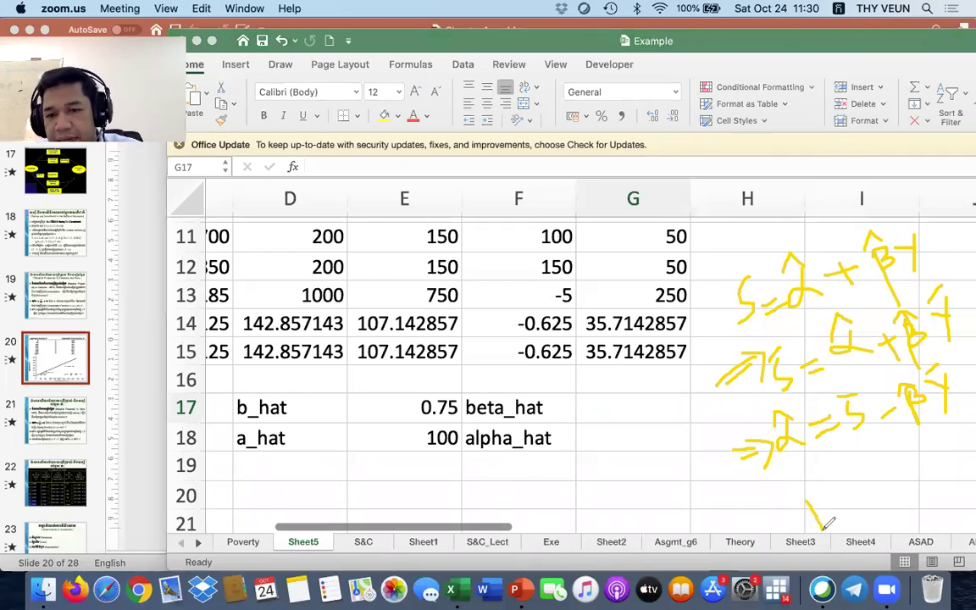
pyautogui.moveTo(794, 479)
pyautogui.mouseDown()
pyautogui.moveTo(812, 474)
pyautogui.moveTo(828, 507)
pyautogui.moveTo(852, 485)
pyautogui.mouseUp()
pyautogui.moveTo(834, 502); pyautogui.dragTo(856, 491)
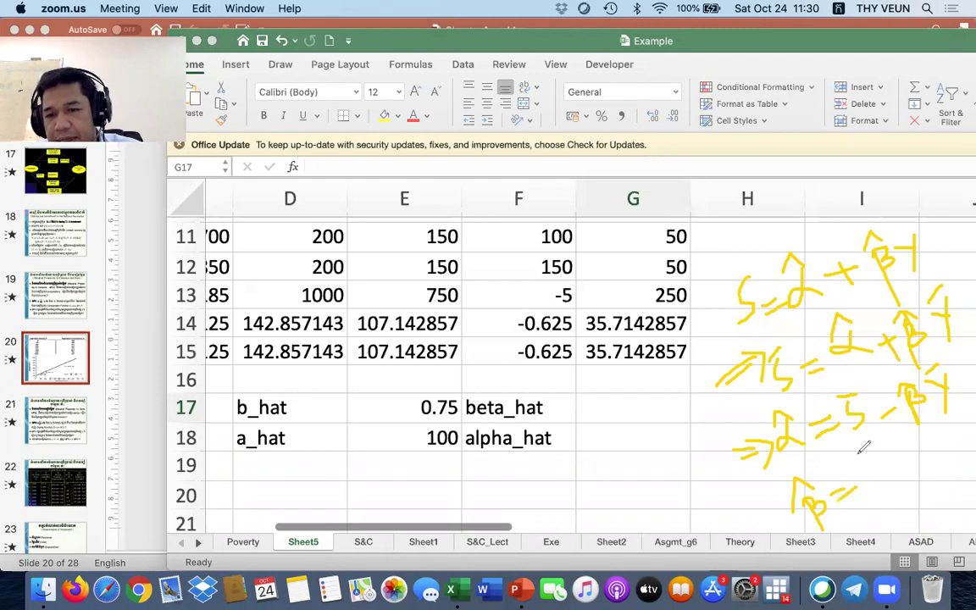
pyautogui.moveTo(882, 446); pyautogui.dragTo(887, 452)
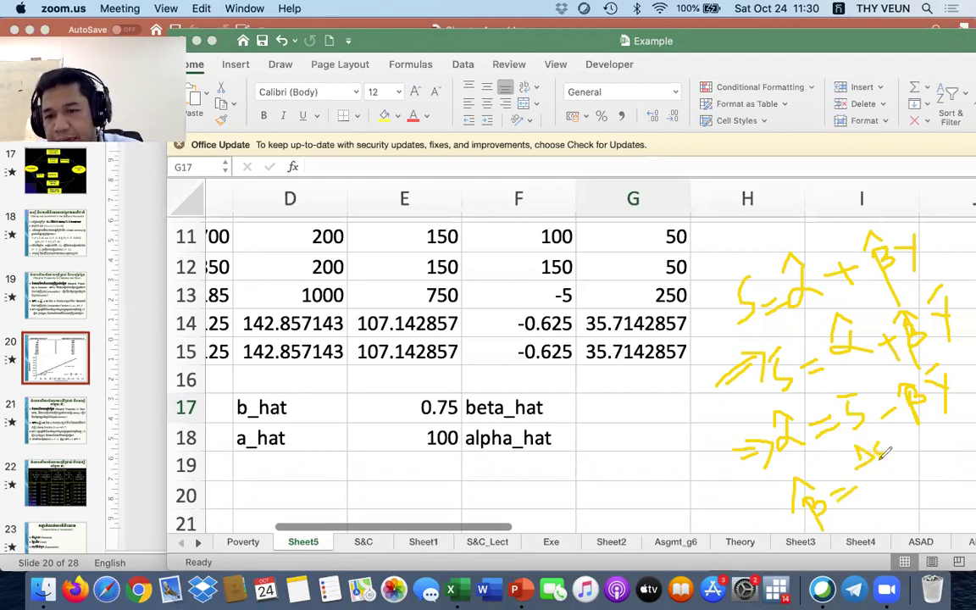
pyautogui.moveTo(873, 471)
pyautogui.mouseDown()
pyautogui.moveTo(893, 450)
pyautogui.moveTo(884, 501)
pyautogui.moveTo(917, 506)
pyautogui.mouseUp()
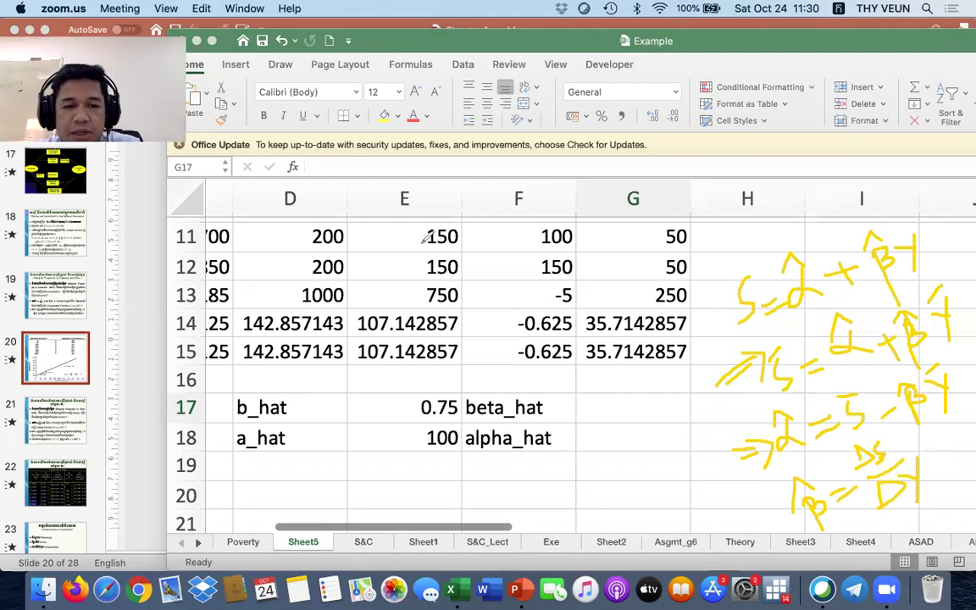
# Step: Calculate beta_hat in G17 with the formula =G15/D15, dividing average DeltaS by average DeltaY
pyautogui.click(606, 406)
pyautogui.press('F2')
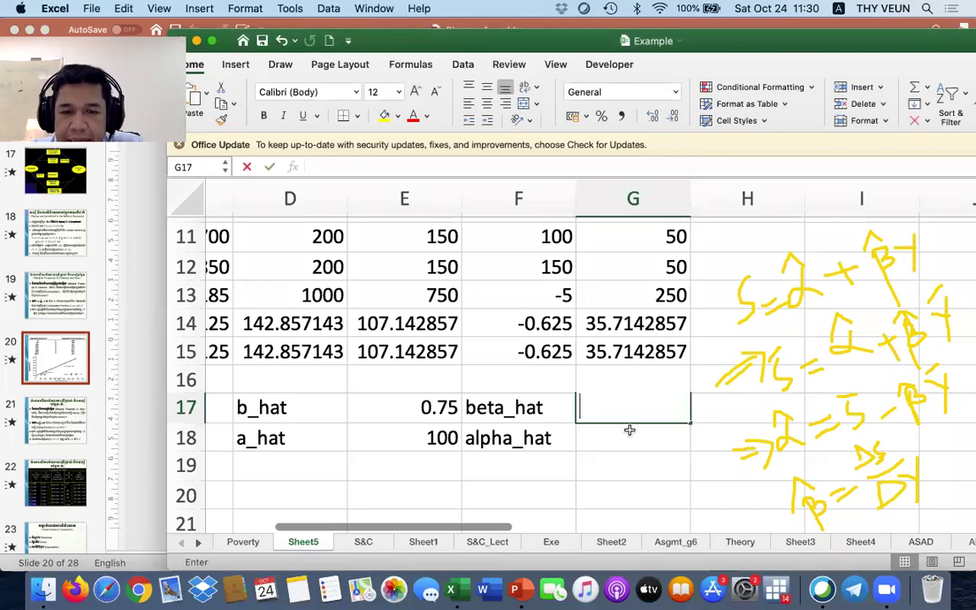
pyautogui.write('=')
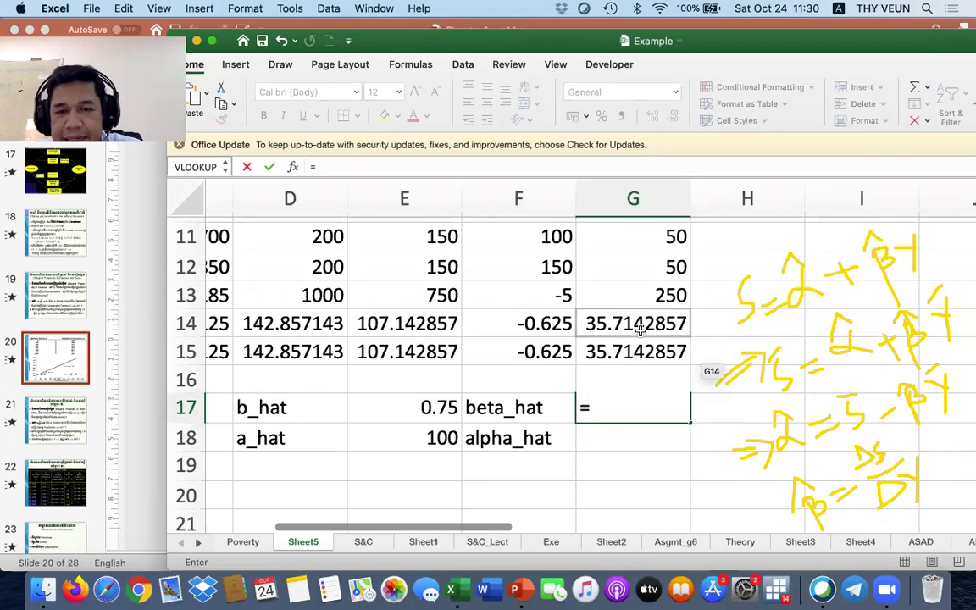
pyautogui.scroll(2, 634, 342)
pyautogui.scroll(-2, 636, 339)
pyautogui.scroll(3, 639, 333)
pyautogui.scroll(-3, 639, 335)
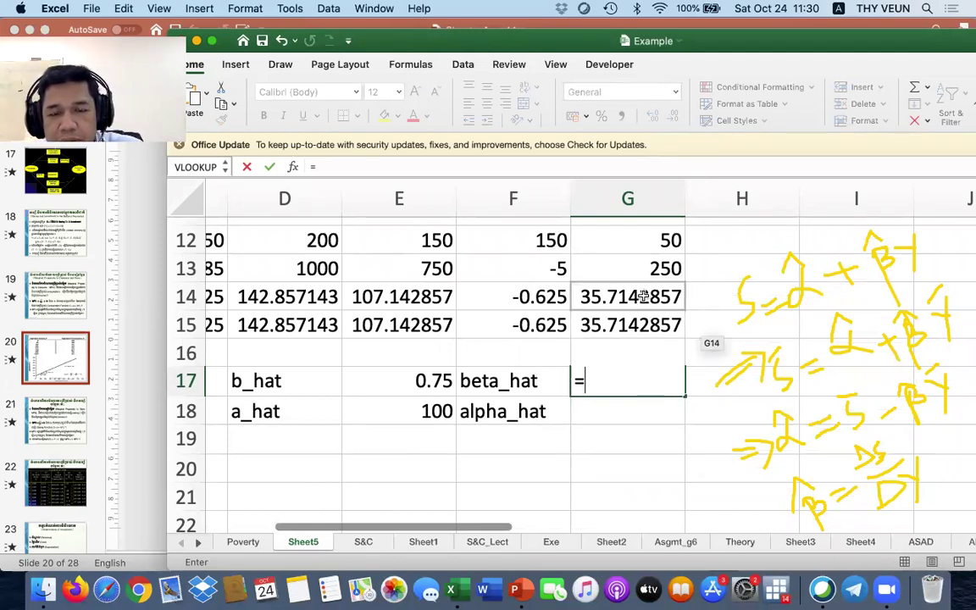
pyautogui.click(631, 326)
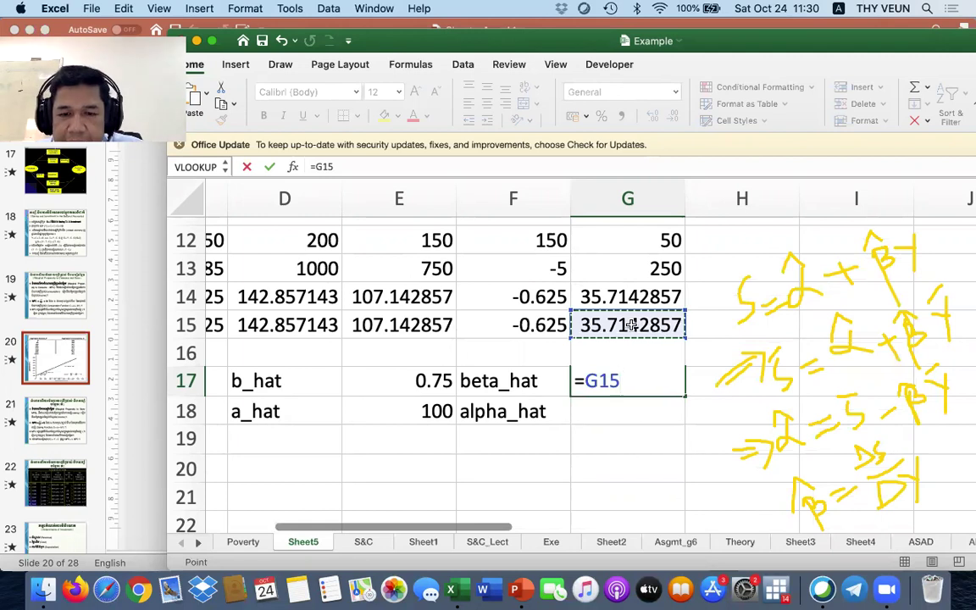
pyautogui.write('/')
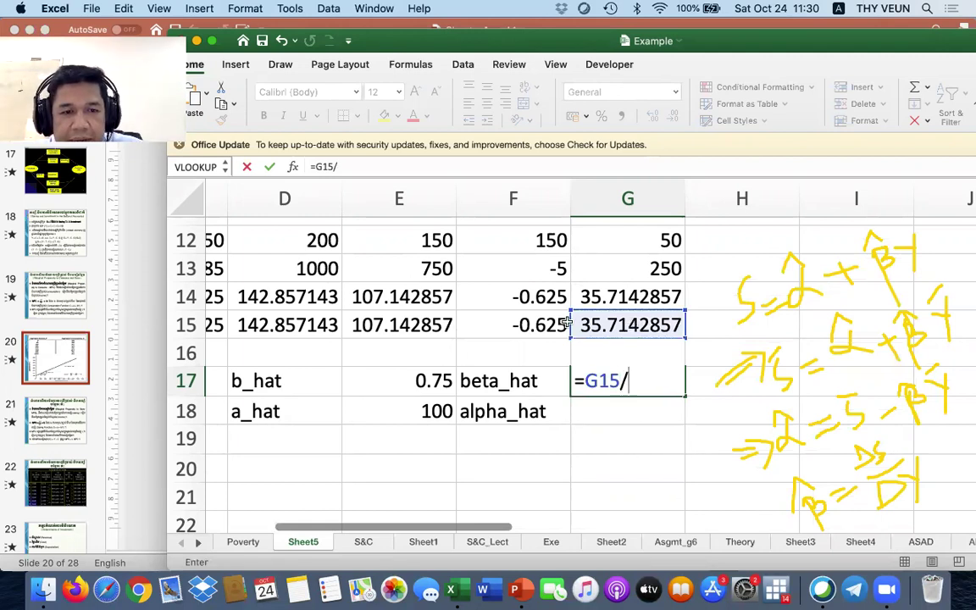
pyautogui.hscroll(-2, 565, 325)
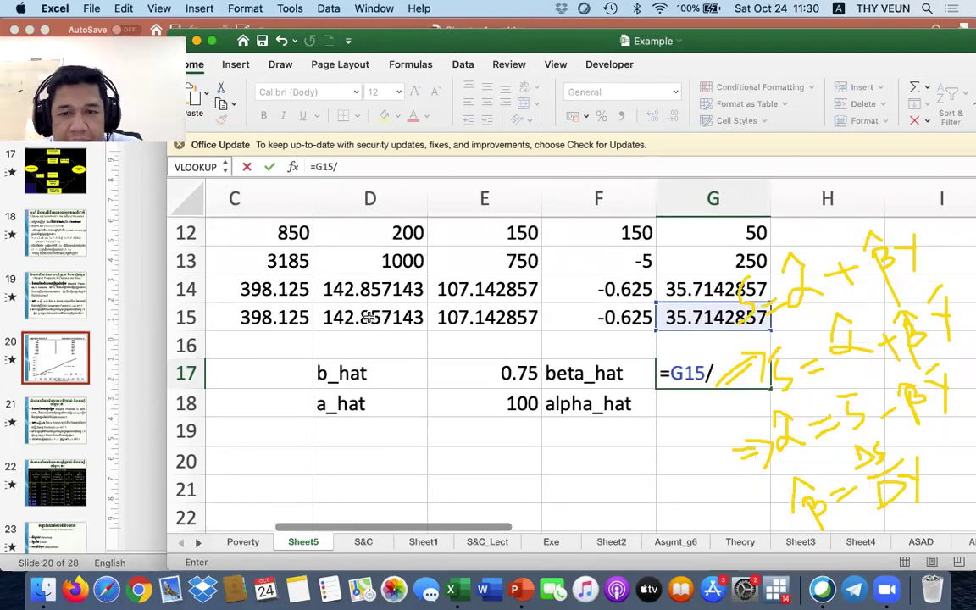
pyautogui.click(369, 317)
pyautogui.press('Return')
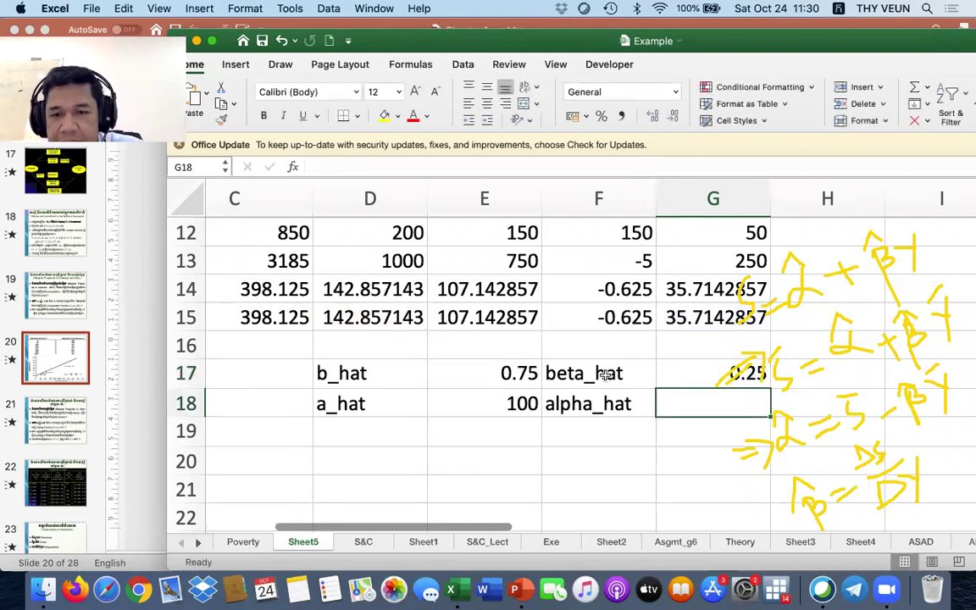
pyautogui.hscroll(2, 607, 377)
pyautogui.scroll(-1, 610, 381)
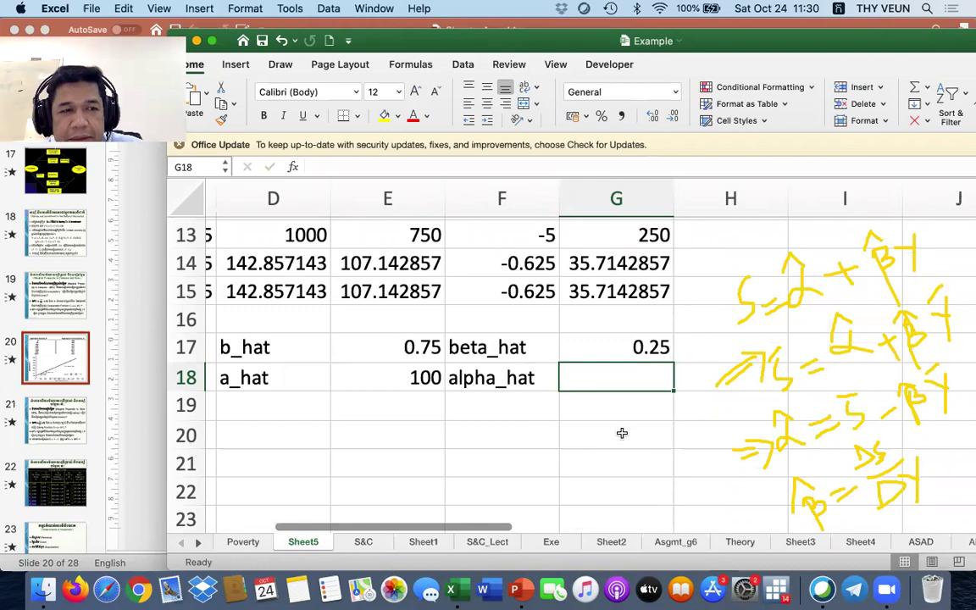
pyautogui.hscroll(-1, 647, 387)
pyautogui.scroll(-1, 647, 387)
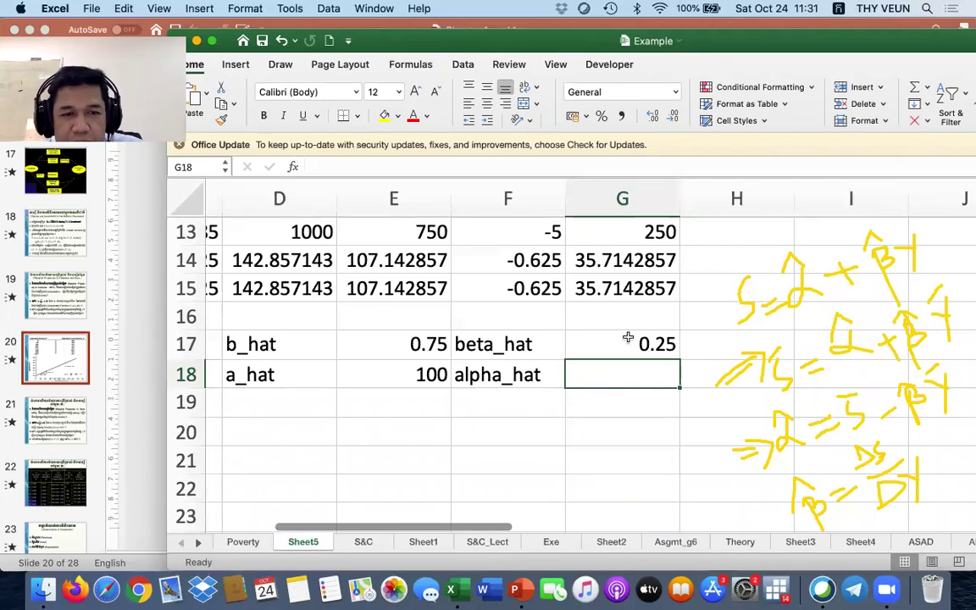
pyautogui.hscroll(-3, 626, 337)
pyautogui.scroll(-1, 627, 337)
pyautogui.hscroll(3, 457, 326)
pyautogui.scroll(-1, 458, 326)
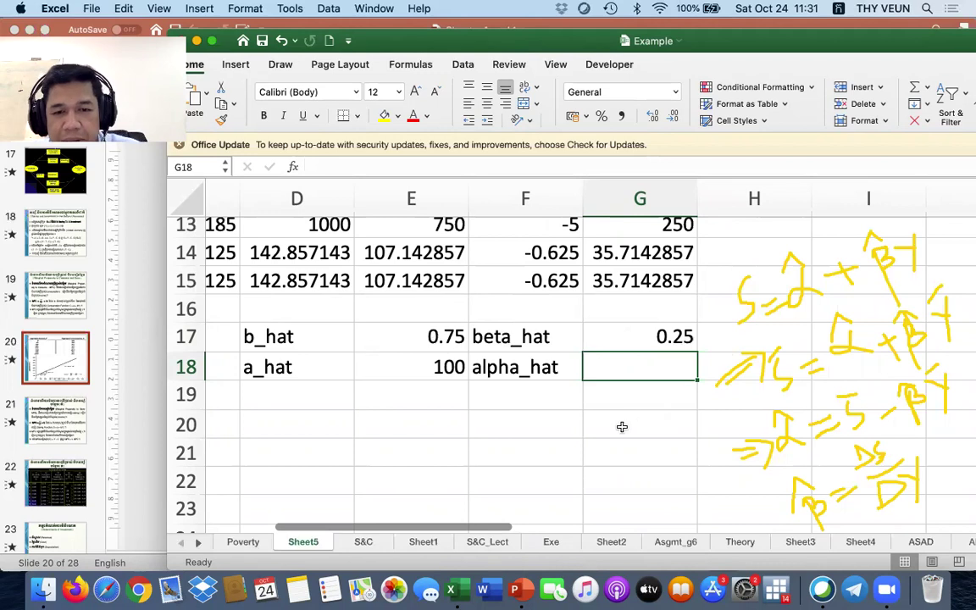
pyautogui.hscroll(1, 618, 426)
pyautogui.scroll(-1, 619, 426)
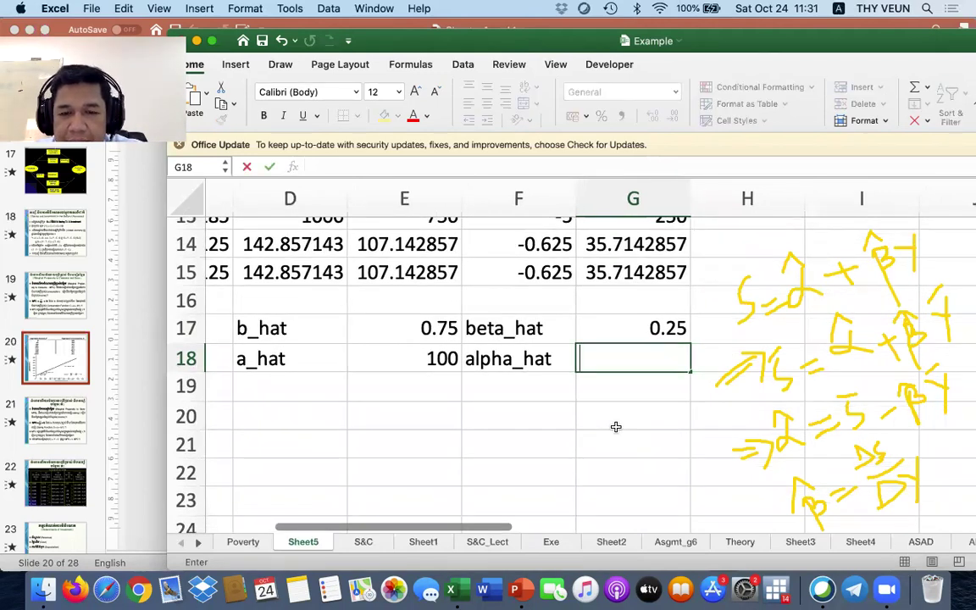
# Step: Calculate alpha_hat in G18 with the formula =F15-G17*C15
pyautogui.write('=')
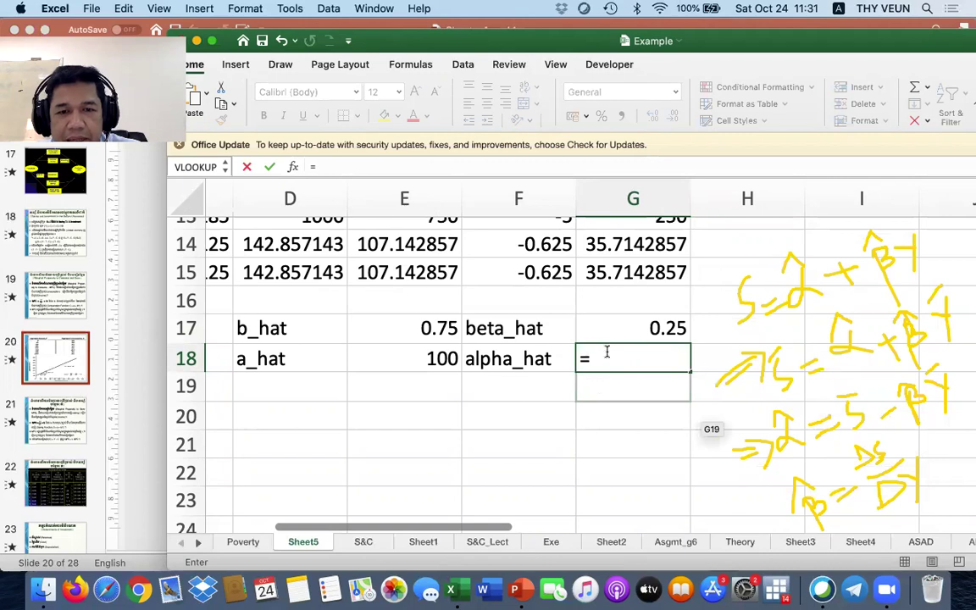
pyautogui.click(548, 275)
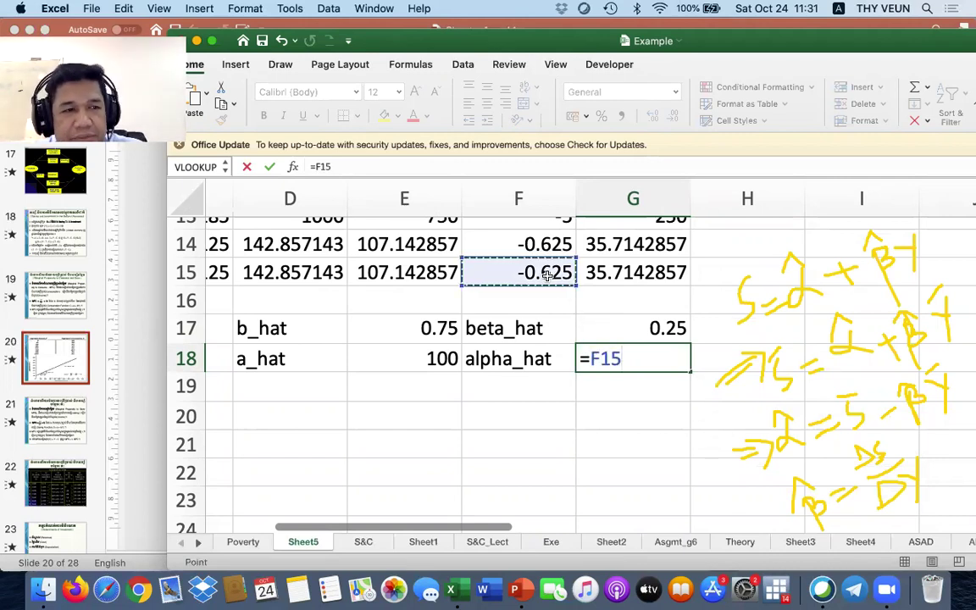
pyautogui.write('-')
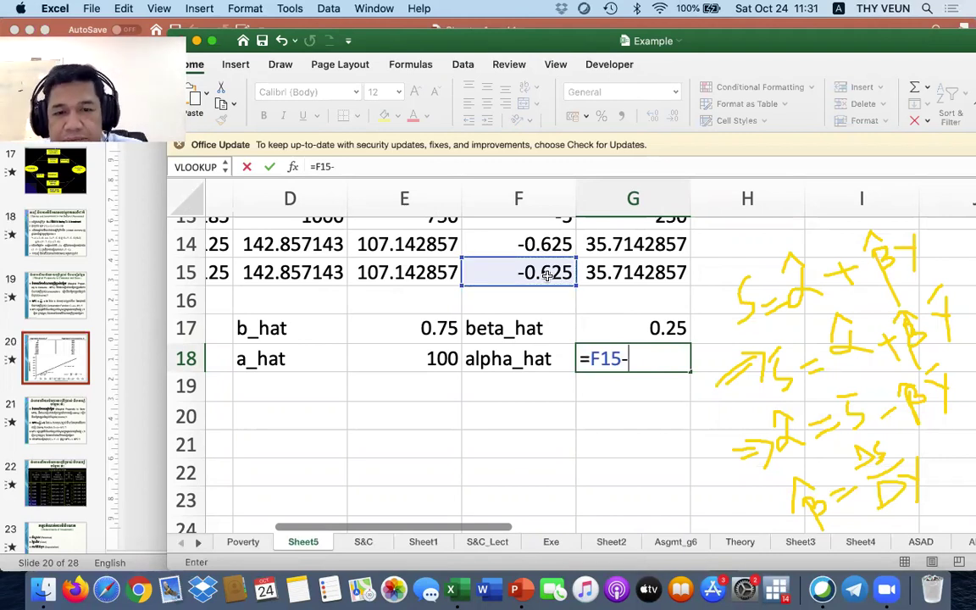
pyautogui.click(658, 329)
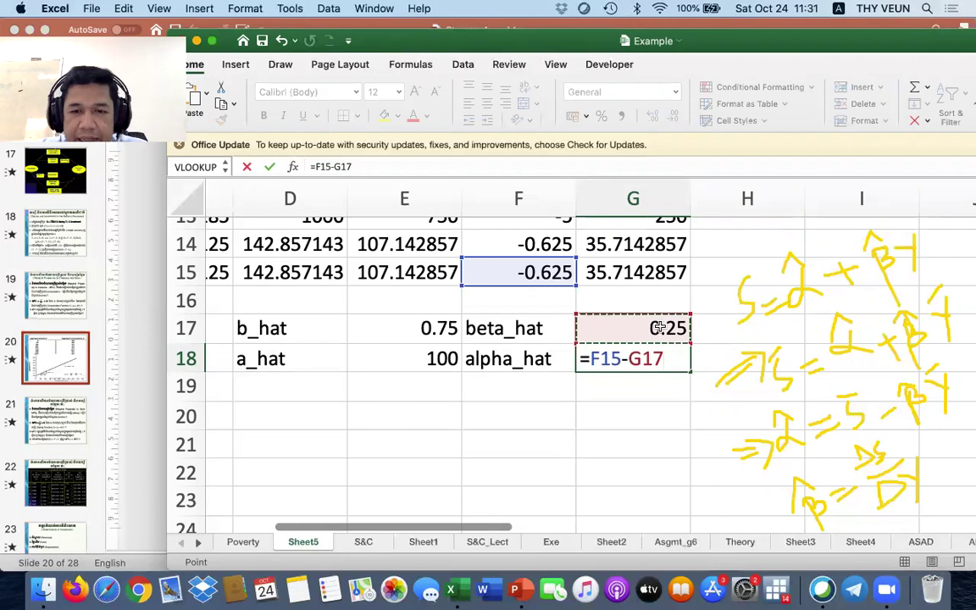
pyautogui.write('*')
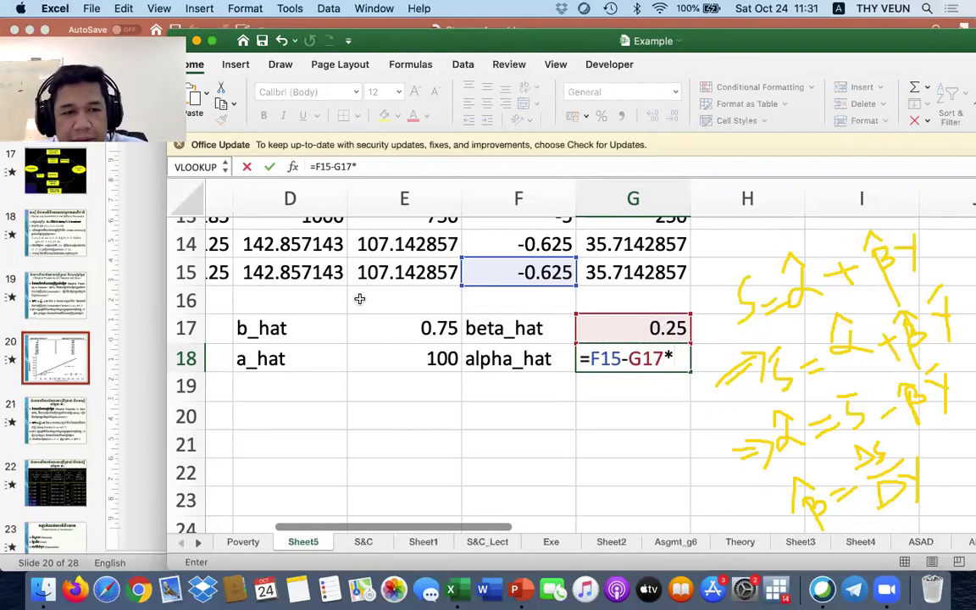
pyautogui.scroll(2, 360, 299)
pyautogui.hscroll(-3, 359, 299)
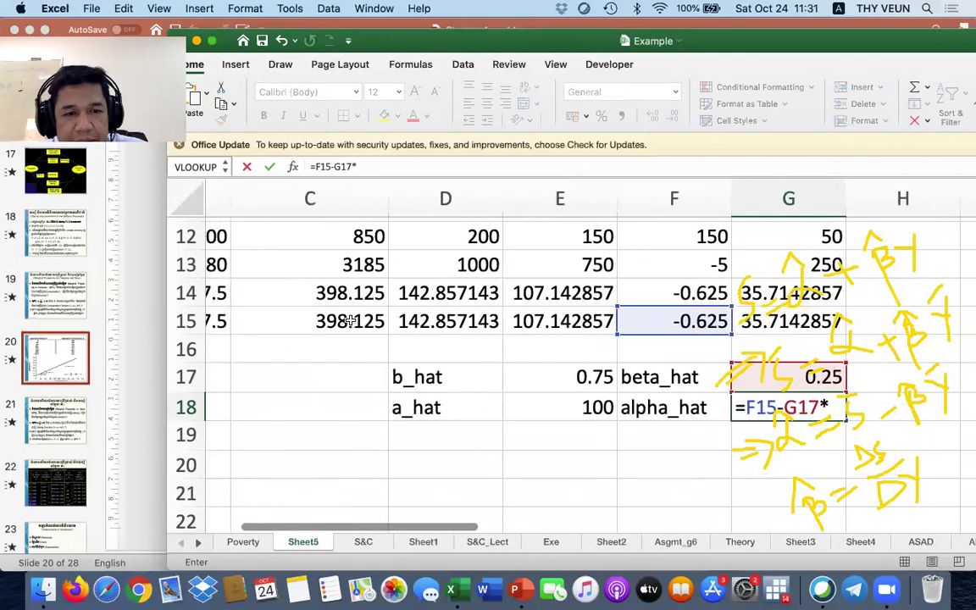
pyautogui.click(341, 320)
pyautogui.press('Return')
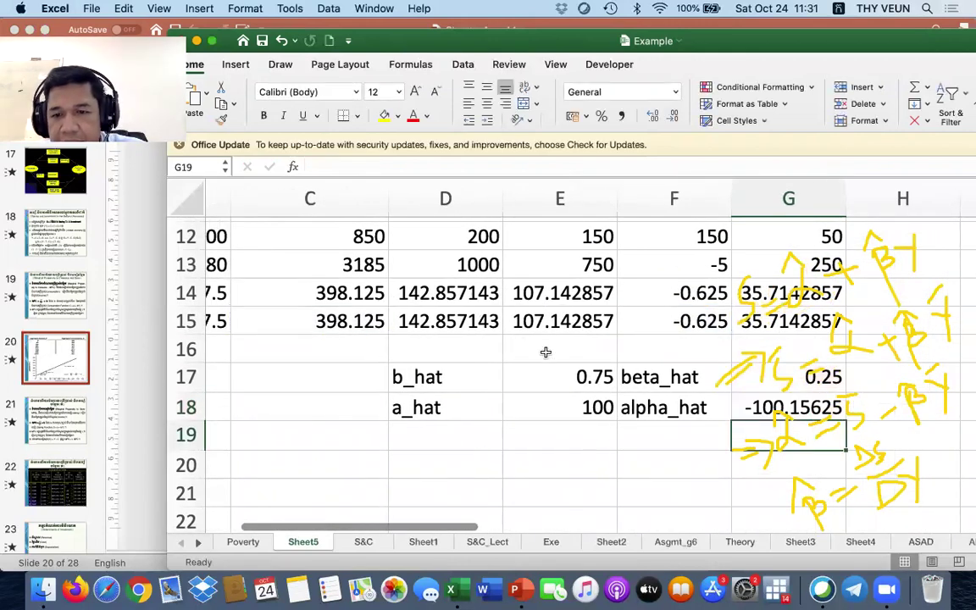
# Step: Inspect the alpha_hat formula in G18 and the cells it references without changing it
pyautogui.hscroll(2, 546, 352)
pyautogui.hscroll(2, 546, 352)
pyautogui.scroll(-1, 546, 352)
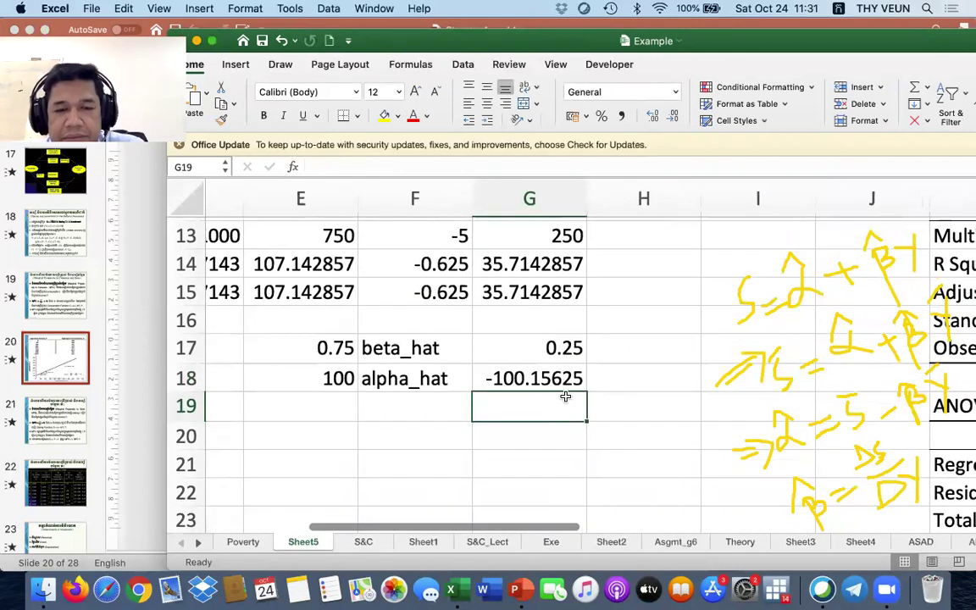
pyautogui.click(524, 381)
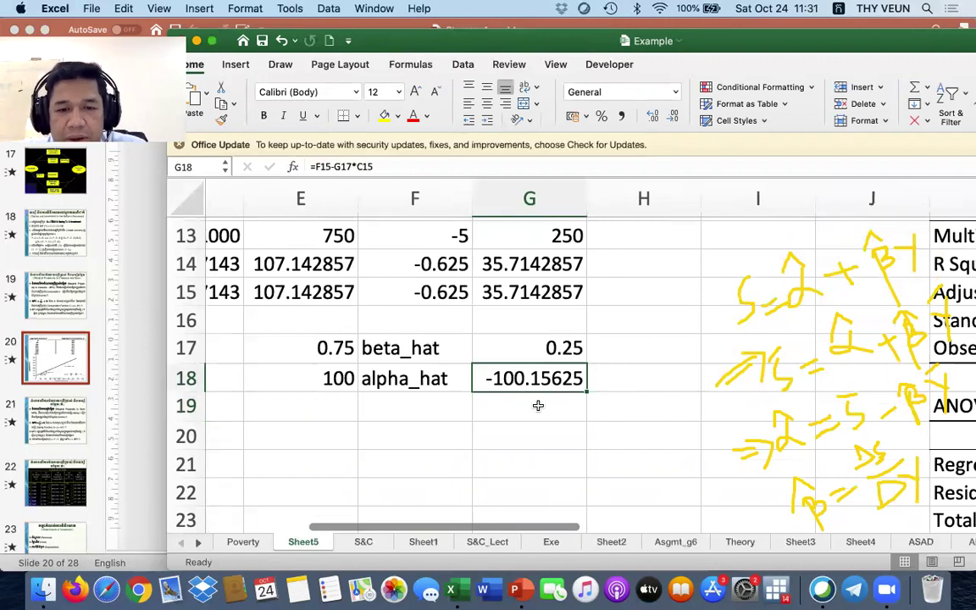
pyautogui.hscroll(-1, 534, 406)
pyautogui.doubleClick(542, 371)
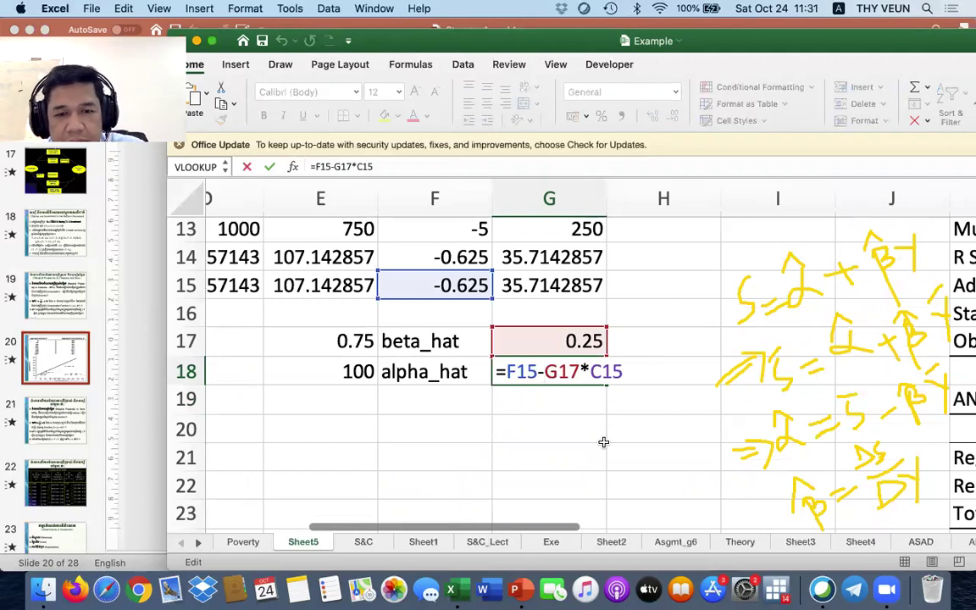
pyautogui.press('Escape')
# Step: Display the a_hat value in E18 with two decimal places and return it to no decimals
pyautogui.hscroll(-3, 590, 420)
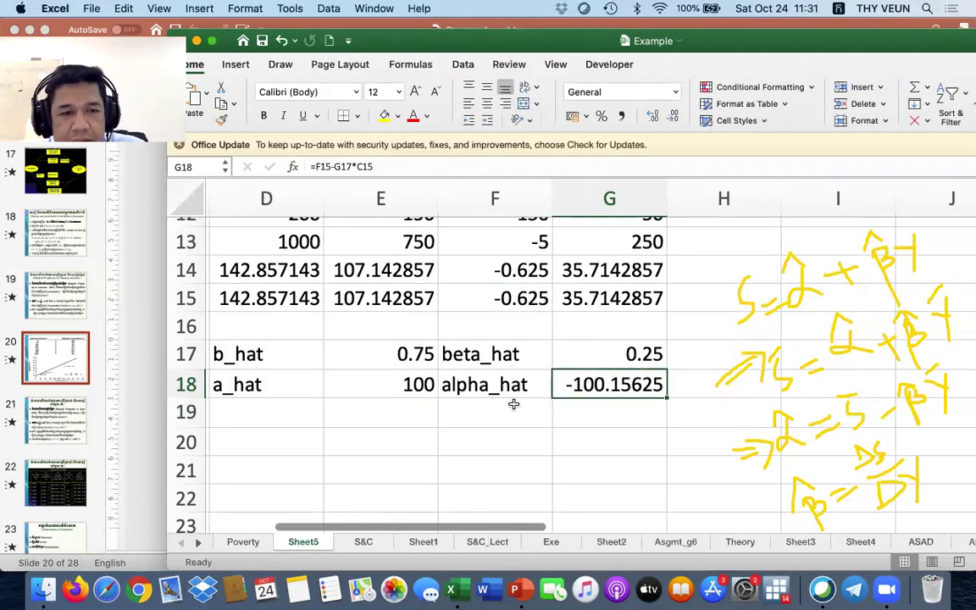
pyautogui.hscroll(-3, 474, 407)
pyautogui.click(601, 370)
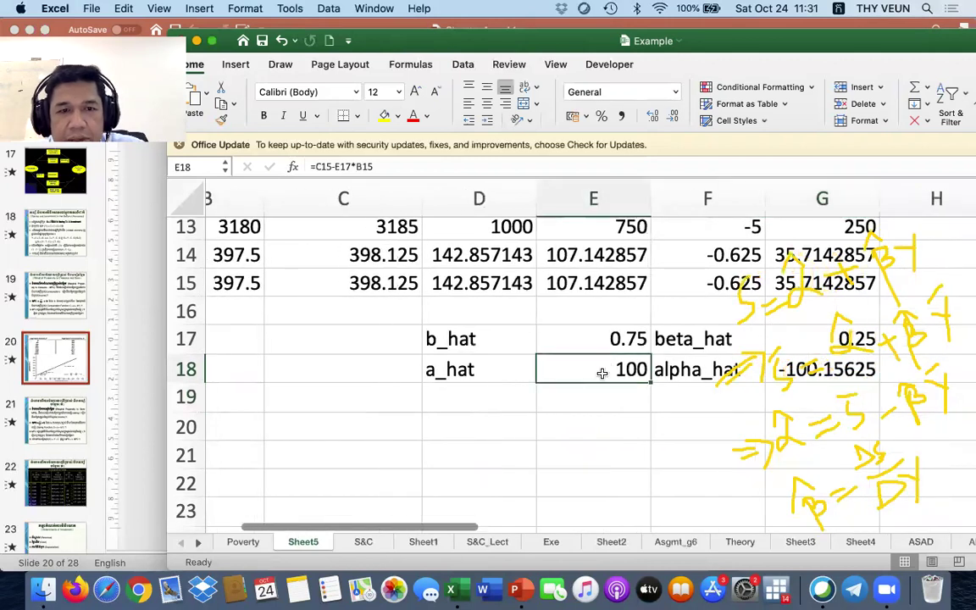
pyautogui.hscroll(1, 651, 198)
pyautogui.click(653, 117)
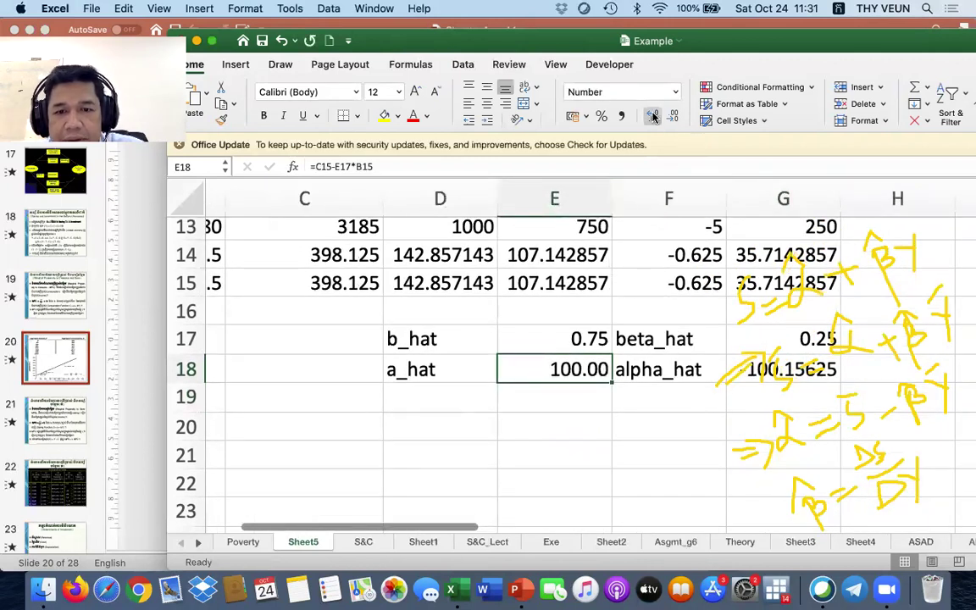
pyautogui.click(657, 117)
pyautogui.click(657, 117)
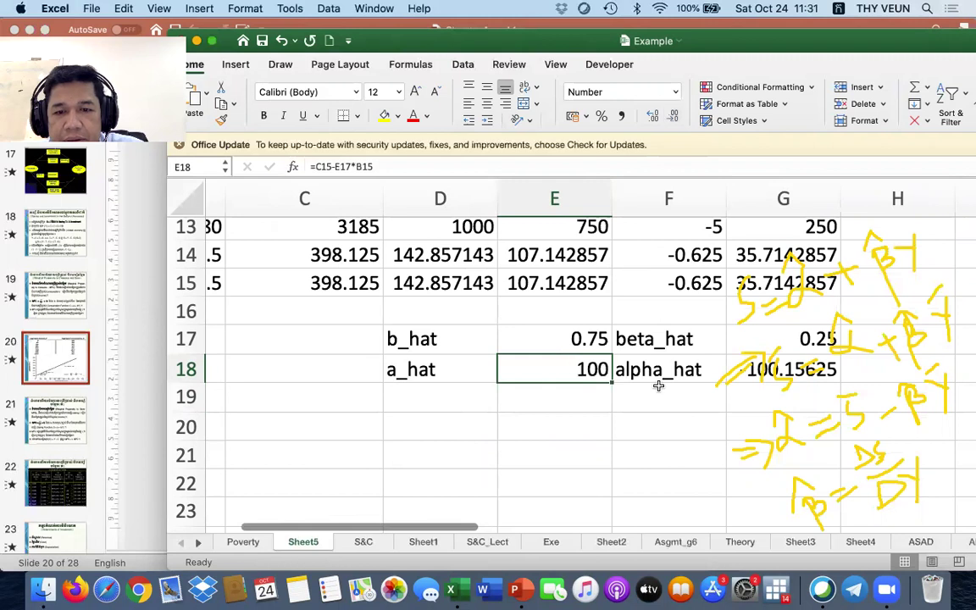
# Step: Recheck the alpha_hat formula in G18 and reduce its number format to zero decimal places
pyautogui.hscroll(1, 655, 399)
pyautogui.hscroll(-1, 655, 399)
pyautogui.doubleClick(640, 373)
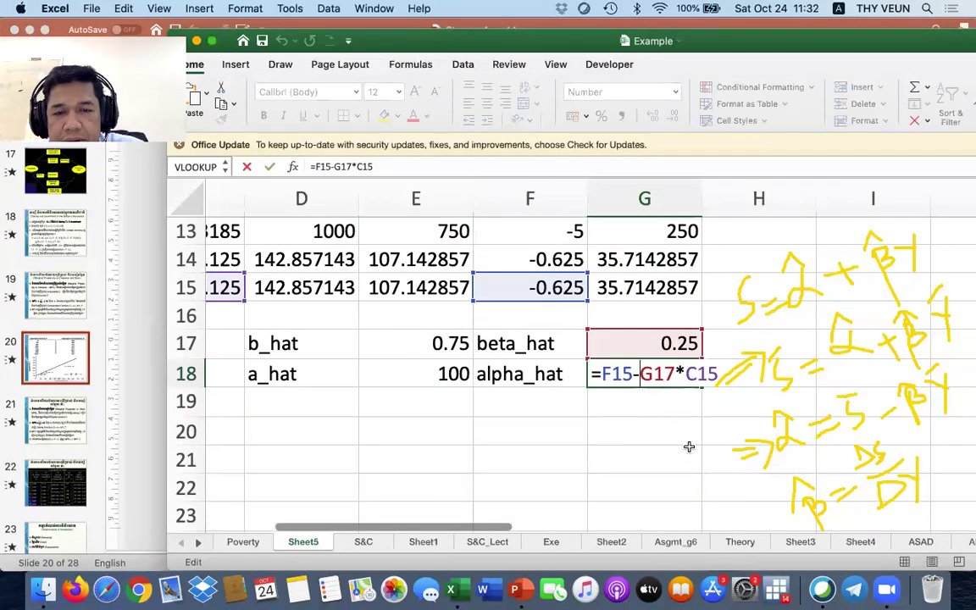
pyautogui.press('Return')
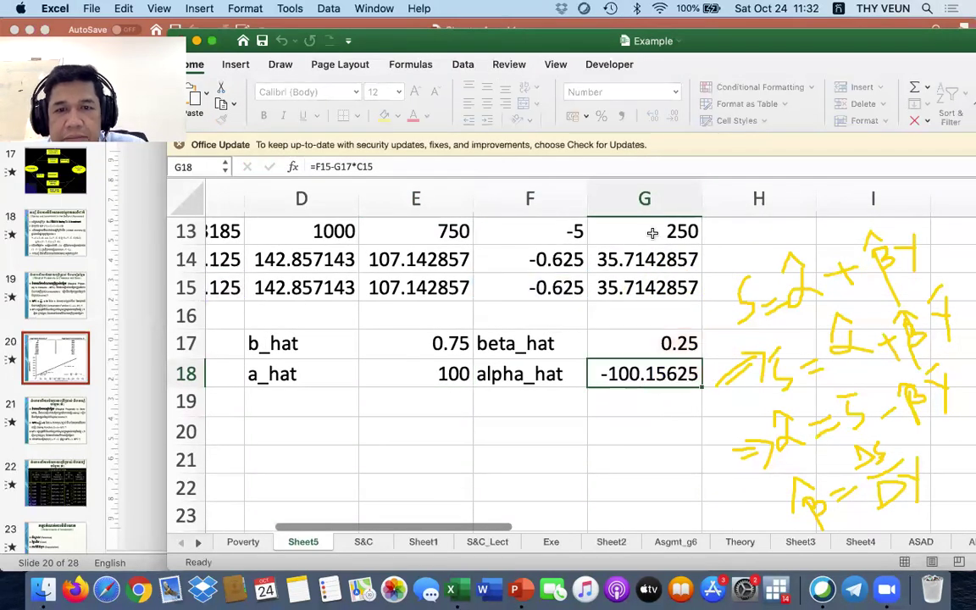
pyautogui.click(669, 119)
pyautogui.click(669, 119)
pyautogui.click(670, 118)
pyautogui.click(669, 118)
pyautogui.click(669, 118)
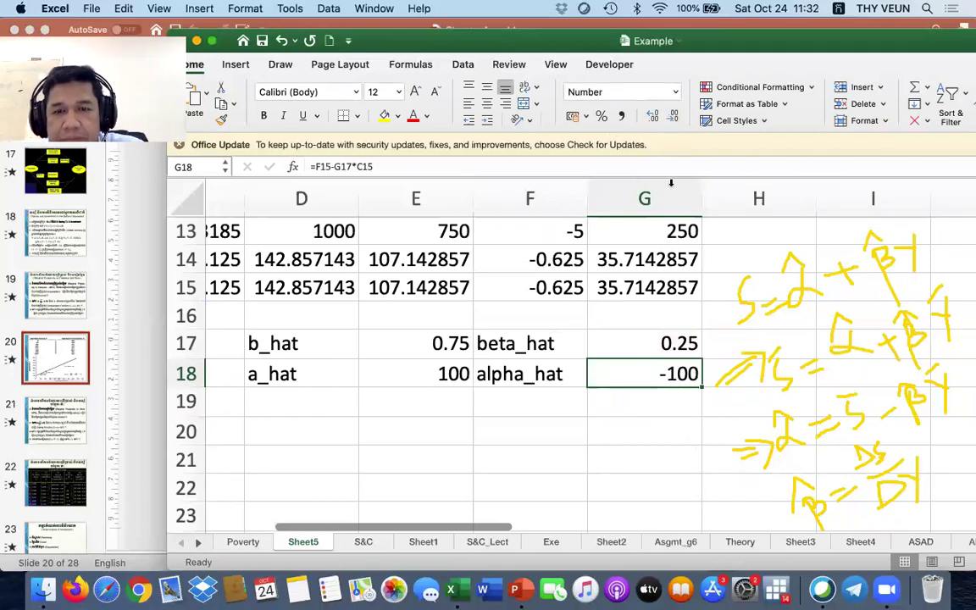
# Step: Review the beta_hat and alpha_hat estimates against the regression summary output and its coefficient table beside them
pyautogui.hscroll(1, 645, 474)
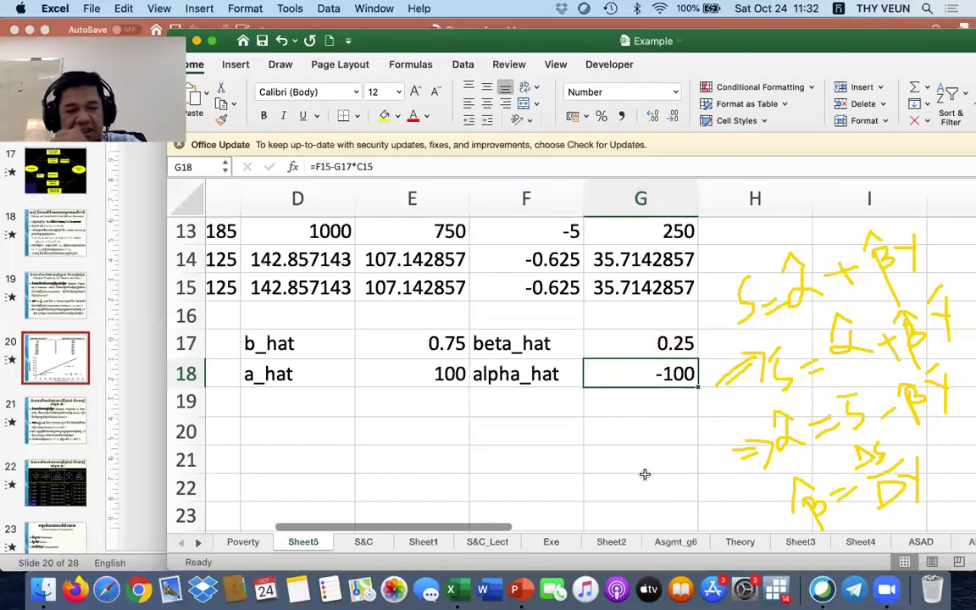
pyautogui.scroll(-1, 644, 474)
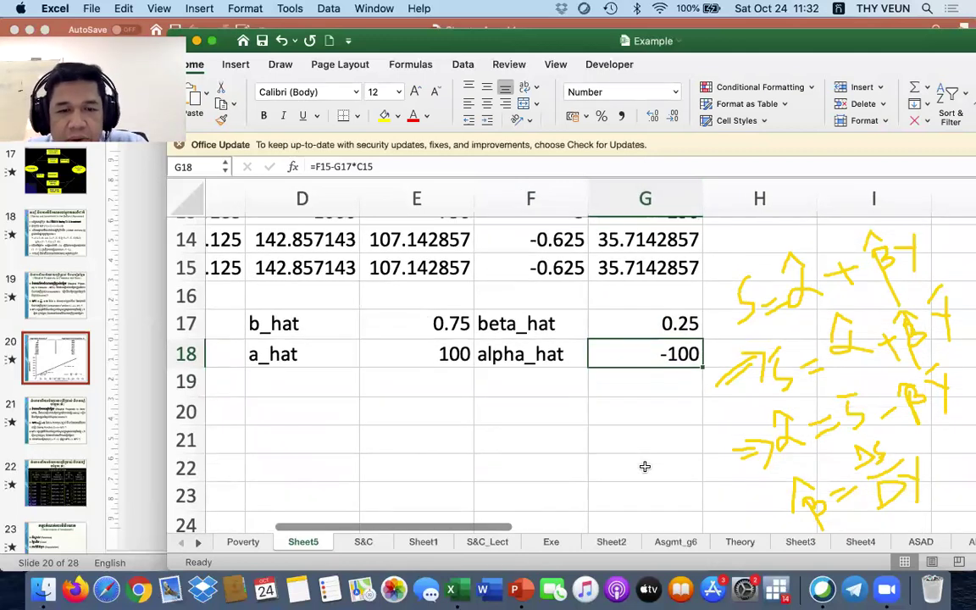
pyautogui.hscroll(2, 645, 467)
pyautogui.scroll(-1, 644, 467)
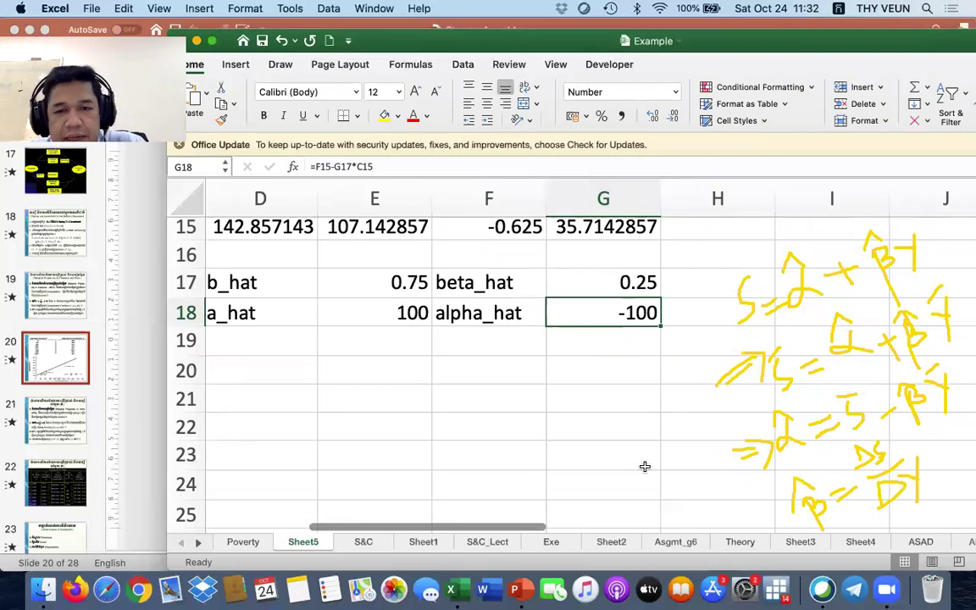
pyautogui.scroll(8, 645, 466)
pyautogui.scroll(-3, 601, 451)
pyautogui.hscroll(2, 602, 451)
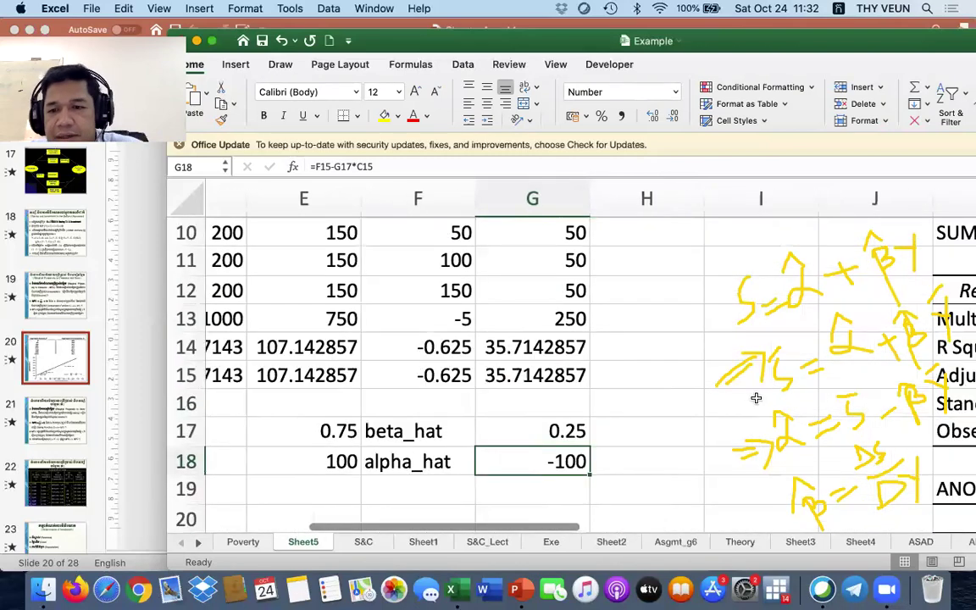
pyautogui.scroll(-6, 757, 397)
pyautogui.hscroll(3, 757, 398)
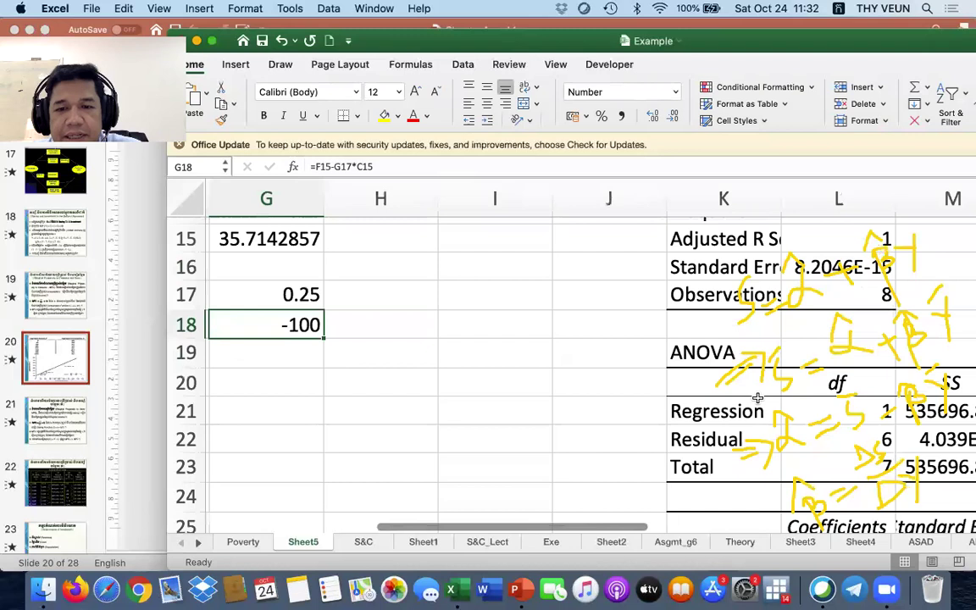
pyautogui.scroll(-3, 757, 397)
pyautogui.hscroll(-1, 758, 397)
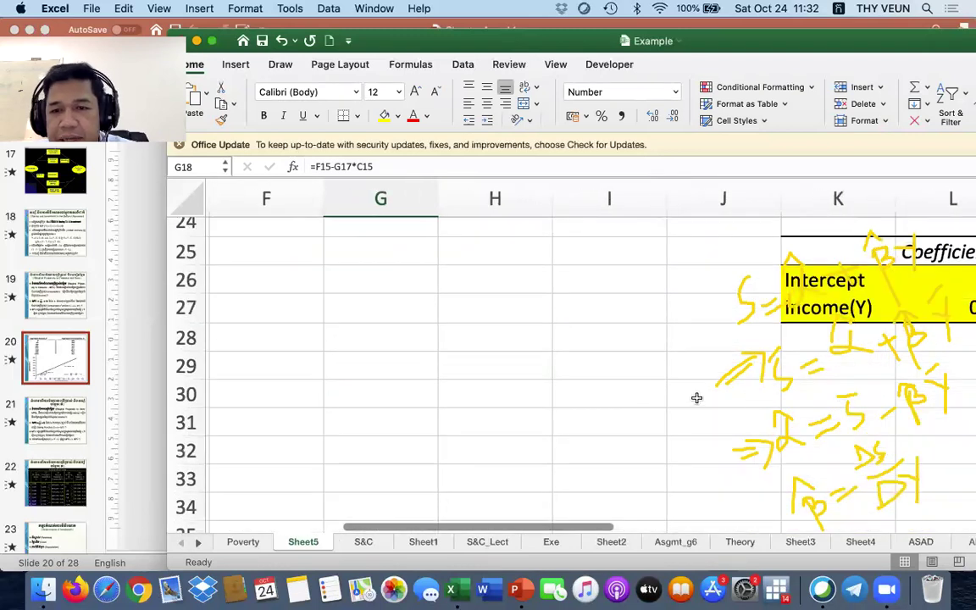
pyautogui.scroll(6, 697, 397)
pyautogui.hscroll(-2, 696, 397)
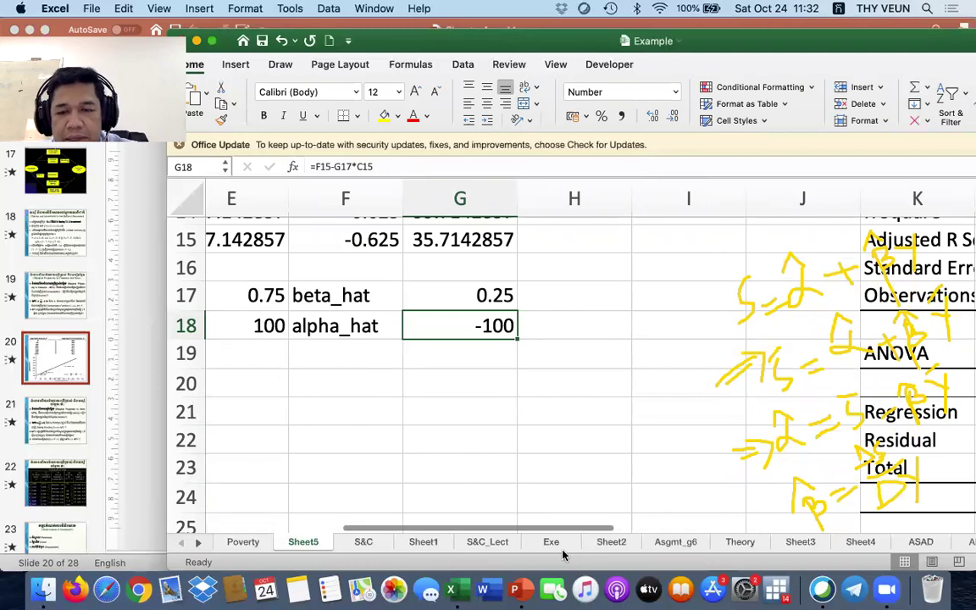
# Step: Start a Regression from the Data Analysis tools on the current sheet
pyautogui.scroll(-5, 649, 397)
pyautogui.hscroll(-1, 649, 397)
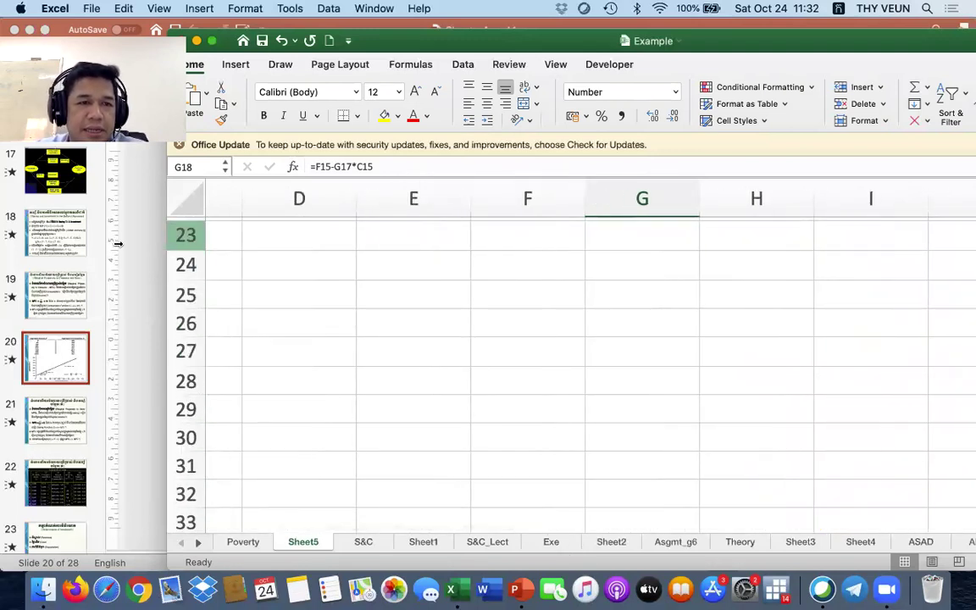
pyautogui.moveTo(118, 244); pyautogui.dragTo(118, 244)
pyautogui.scroll(5, 591, 350)
pyautogui.hscroll(-1, 591, 350)
pyautogui.scroll(-2, 591, 346)
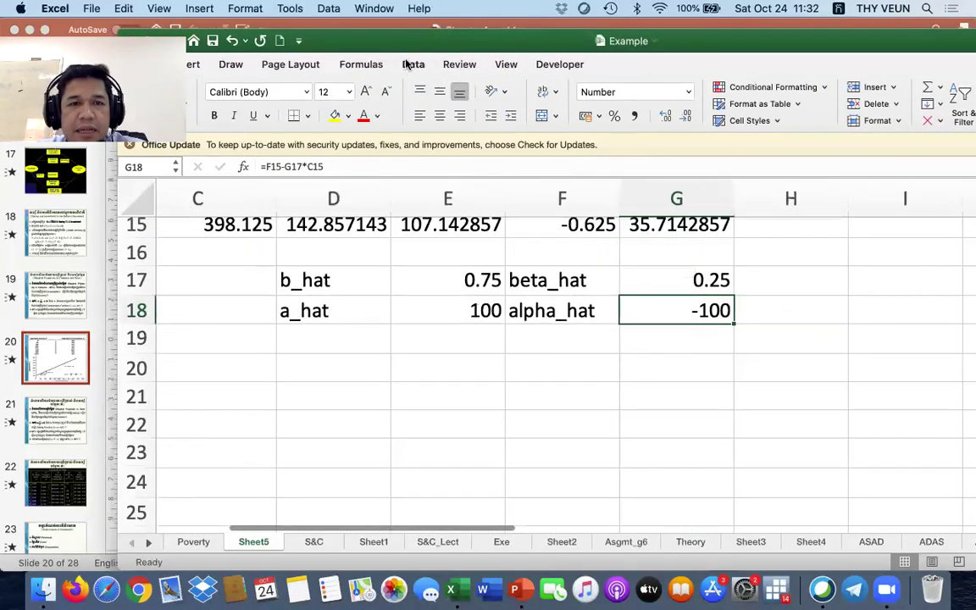
pyautogui.moveTo(560, 49); pyautogui.dragTo(414, 42)
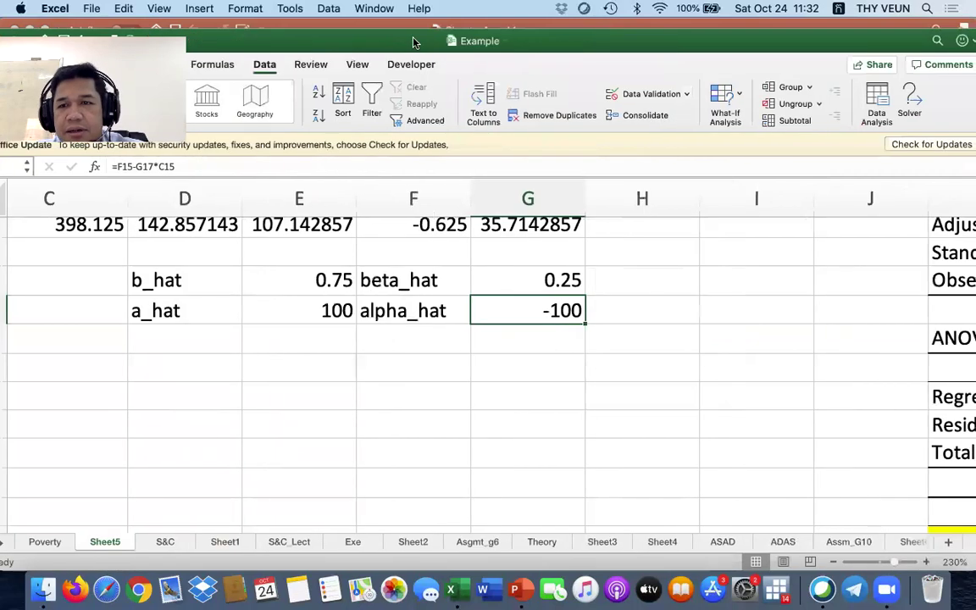
pyautogui.click(877, 104)
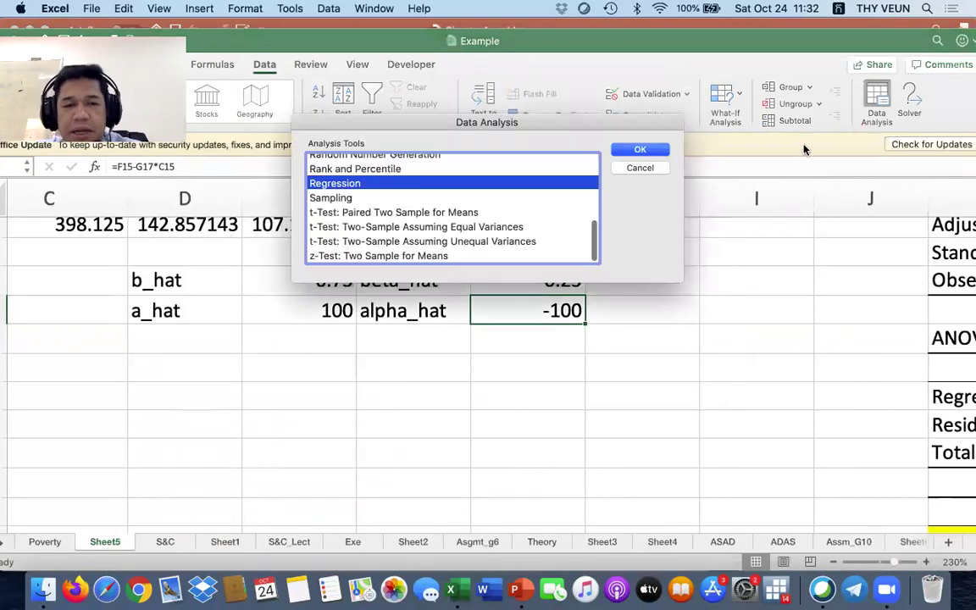
pyautogui.click(639, 150)
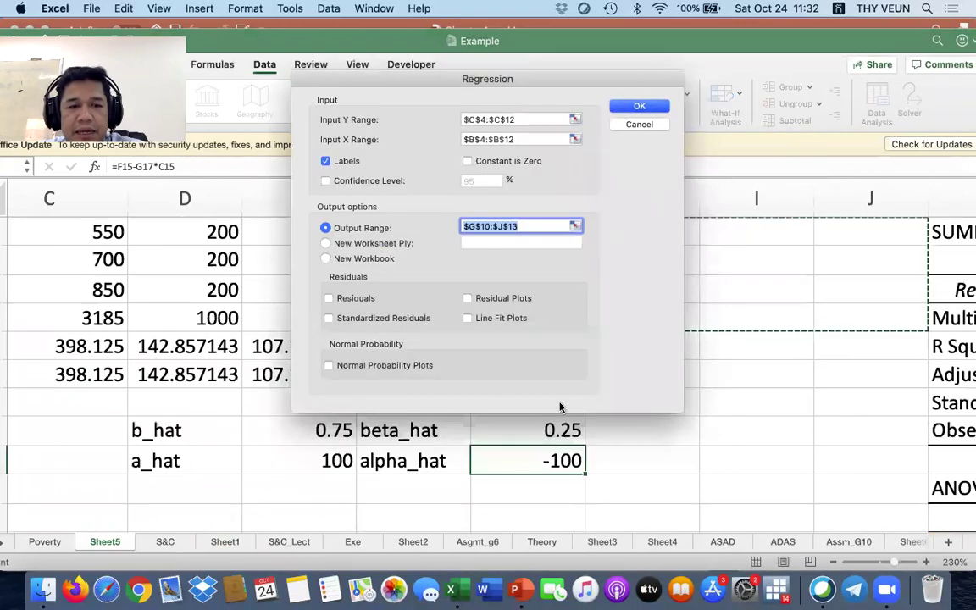
# Step: Set the regression's Input Y Range to the Saving column with its header, $F$4:$F$12
pyautogui.click(574, 119)
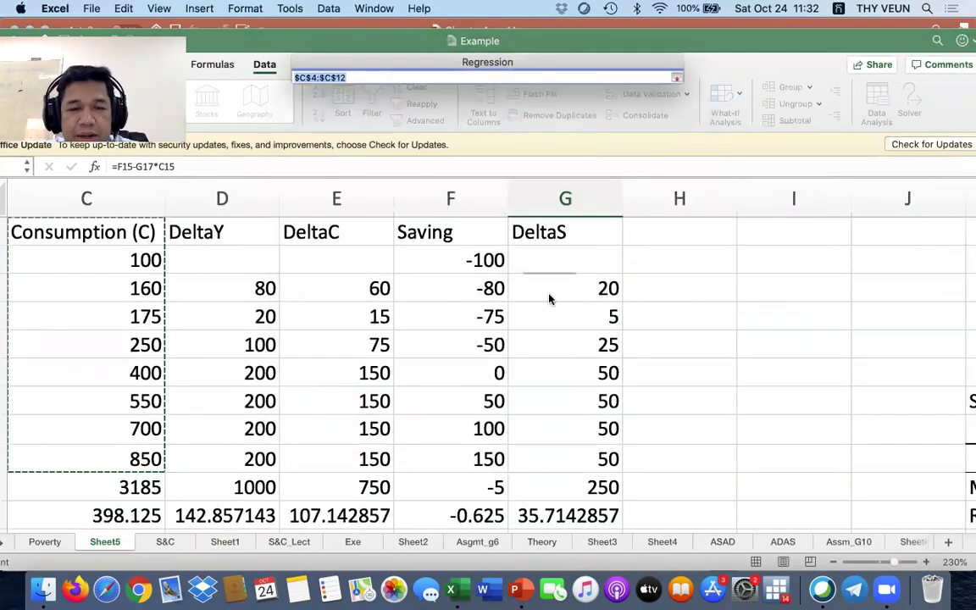
pyautogui.hscroll(-3, 549, 298)
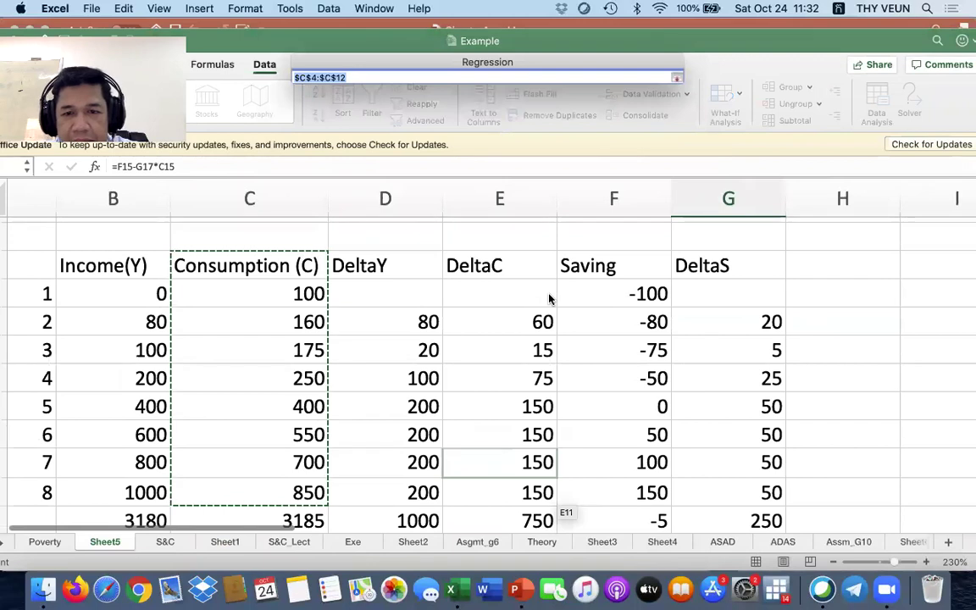
pyautogui.click(597, 265)
pyautogui.hotkey('shift', 'Down')
pyautogui.hotkey('shift', 'Down')
pyautogui.hotkey('shift', 'Down')
pyautogui.hotkey('shift', 'Down')
pyautogui.hotkey('shift', 'Down')
pyautogui.hotkey('shift', 'Down')
pyautogui.hotkey('shift', 'Down')
pyautogui.hotkey('shift', 'Down')
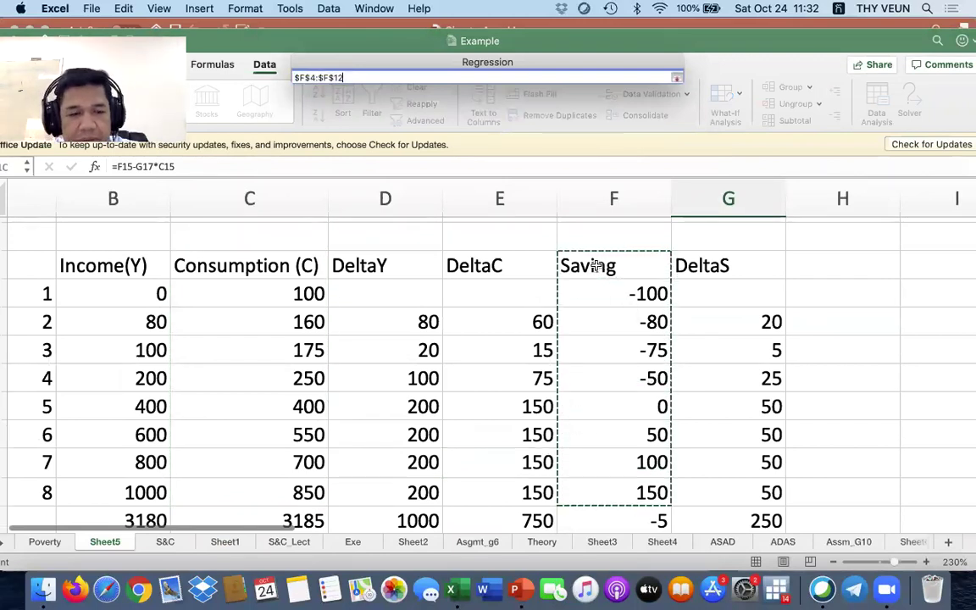
pyautogui.scroll(-1, 597, 269)
pyautogui.press('Return')
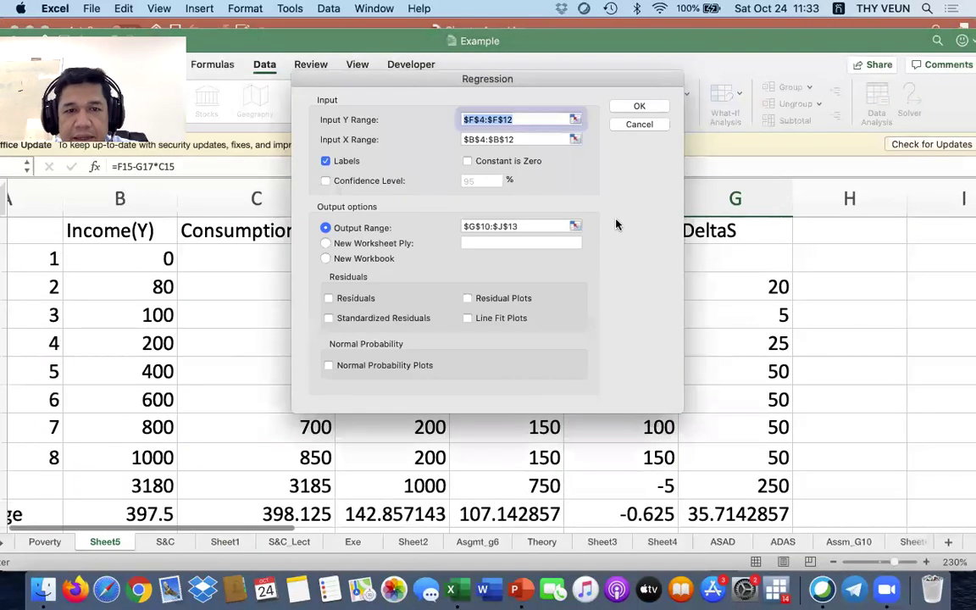
# Step: Check the Input X Range against the Income(Y) column and keep it as $B$4:$B$12
pyautogui.click(574, 141)
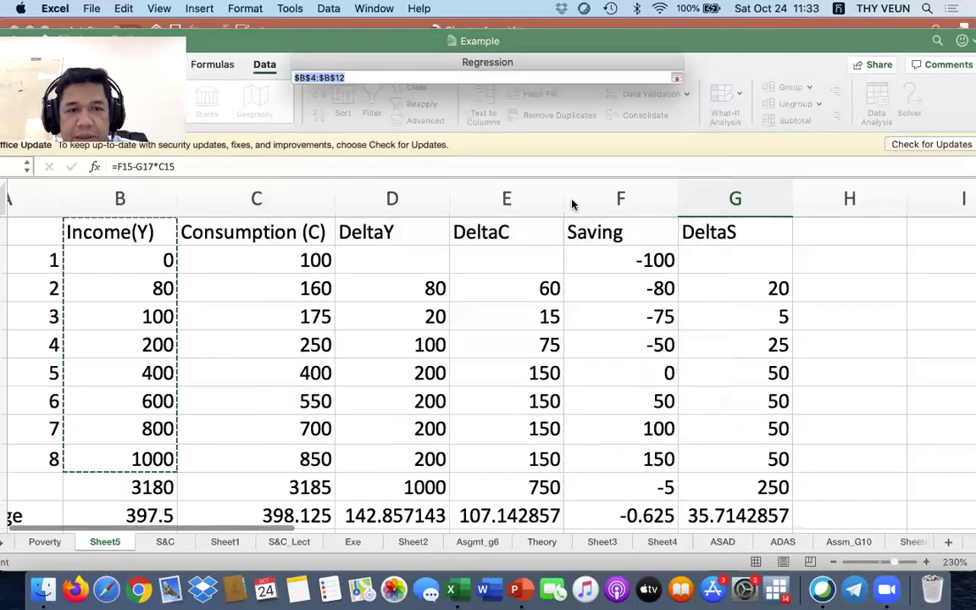
pyautogui.hscroll(-2, 522, 393)
pyautogui.scroll(1, 523, 392)
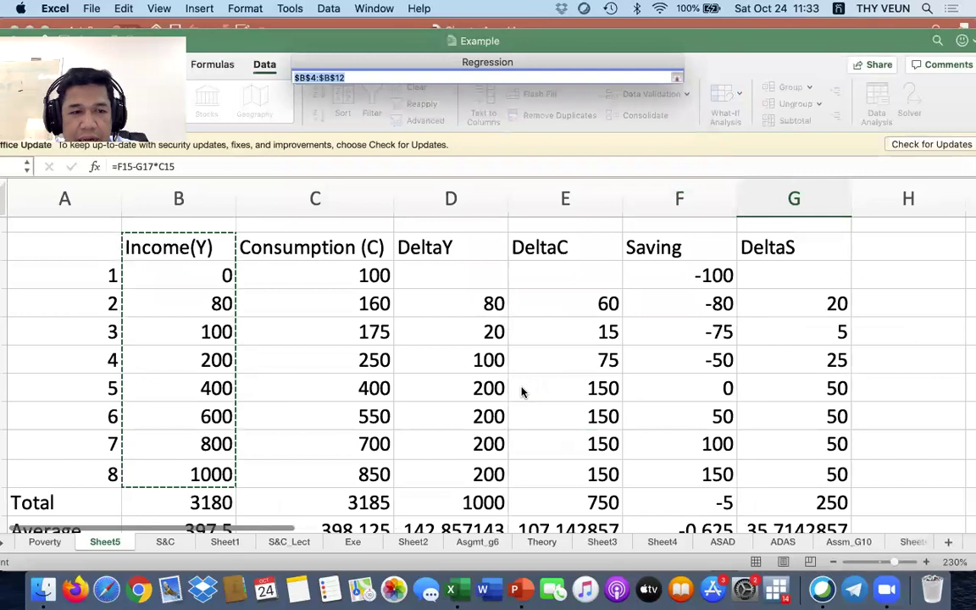
pyautogui.press('Return')
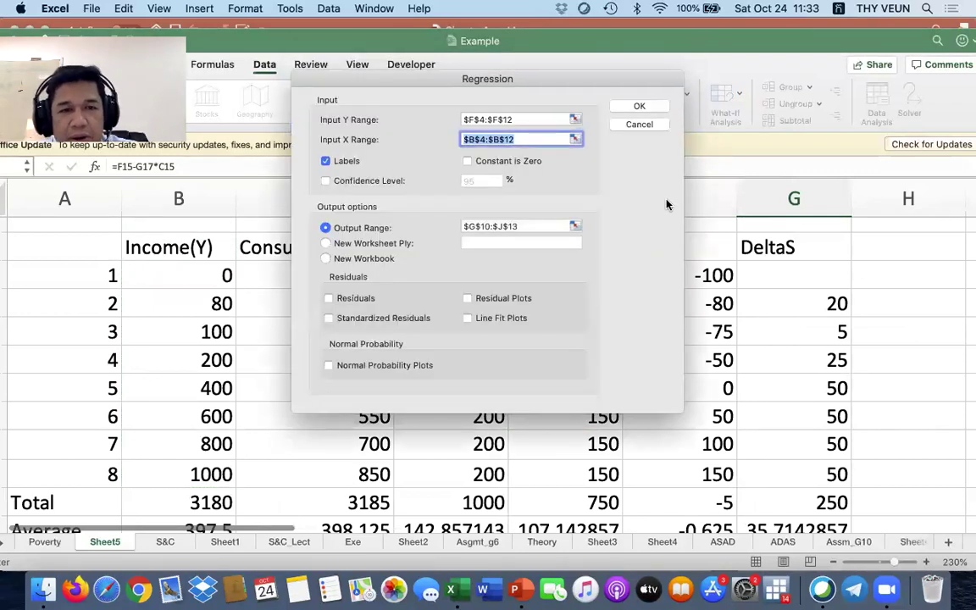
# Step: Set the output range to $E$27:$G$31 and run the regression, allowing it to overwrite existing data
pyautogui.click(575, 225)
pyautogui.scroll(-5, 584, 348)
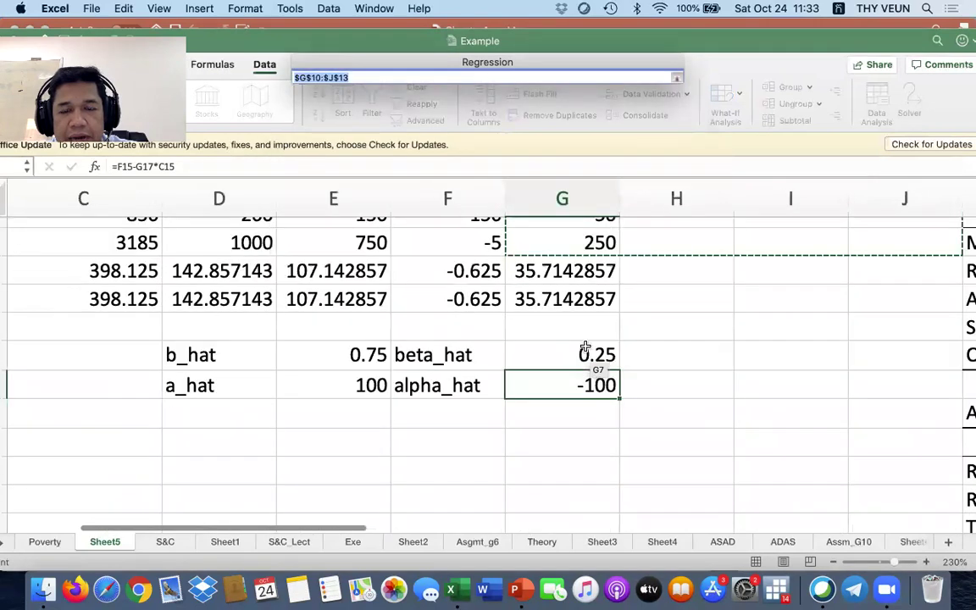
pyautogui.scroll(-5, 585, 350)
pyautogui.click(356, 364)
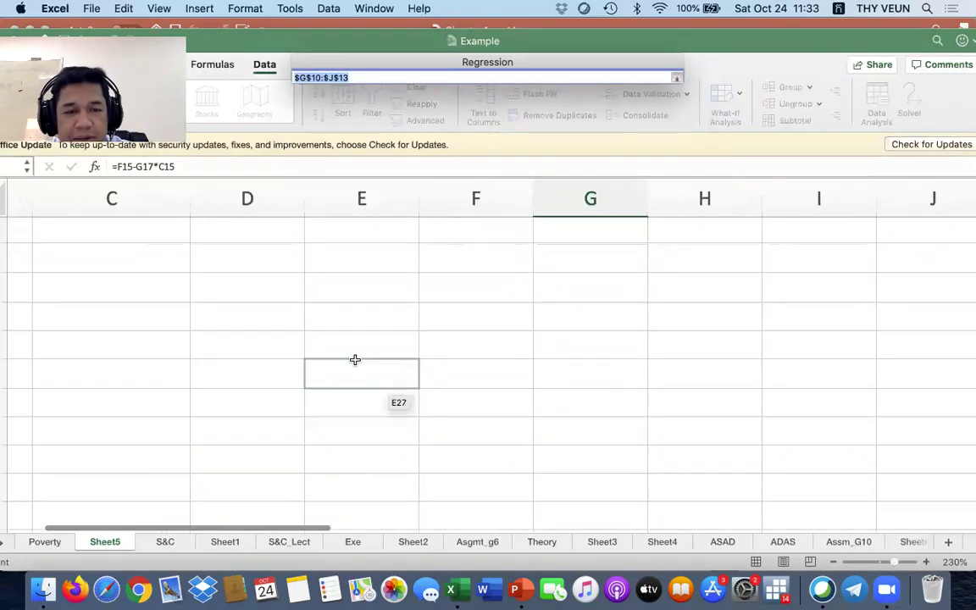
pyautogui.moveTo(429, 431); pyautogui.dragTo(596, 474)
pyautogui.press('Return')
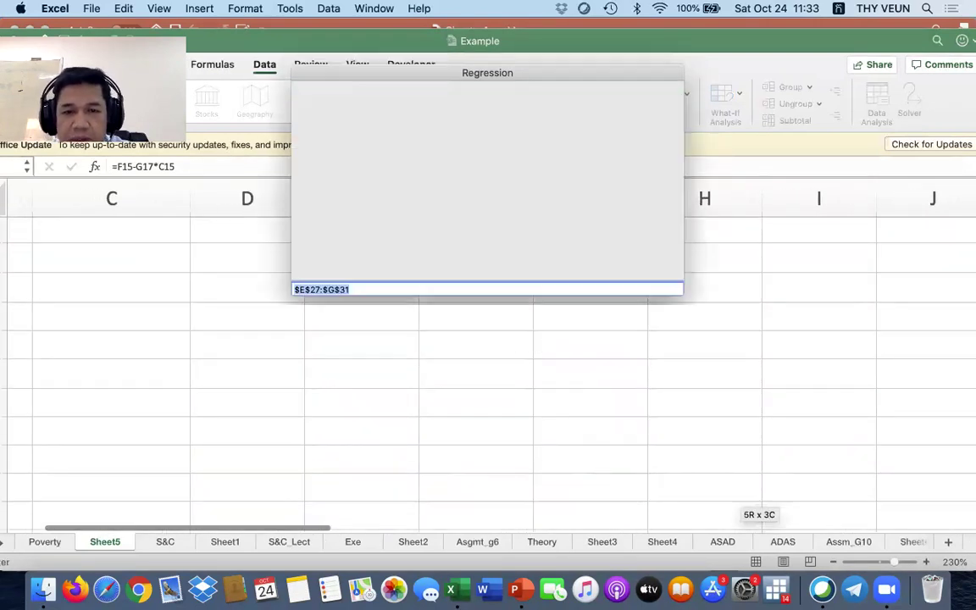
pyautogui.click(638, 106)
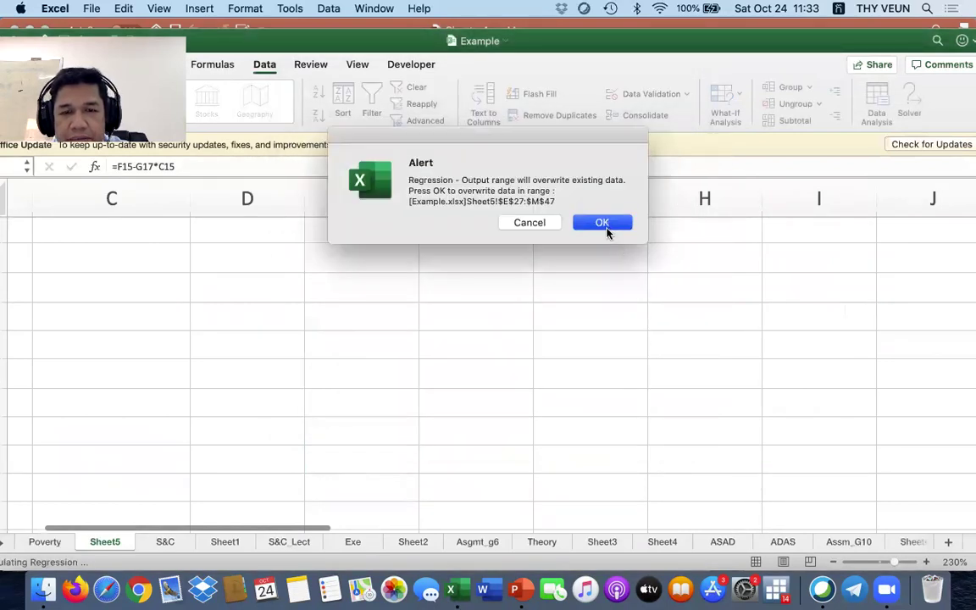
pyautogui.click(603, 224)
# Step: Review the regression statistics and ANOVA table in the new summary output for the saving function
pyautogui.scroll(-3, 621, 398)
pyautogui.hscroll(2, 637, 402)
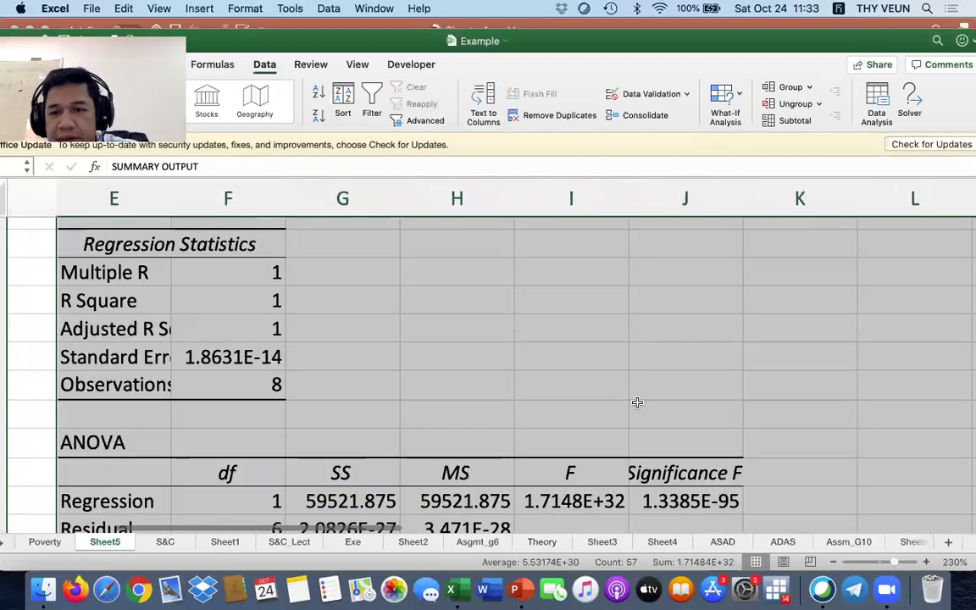
pyautogui.scroll(3, 638, 403)
pyautogui.hscroll(-3, 637, 403)
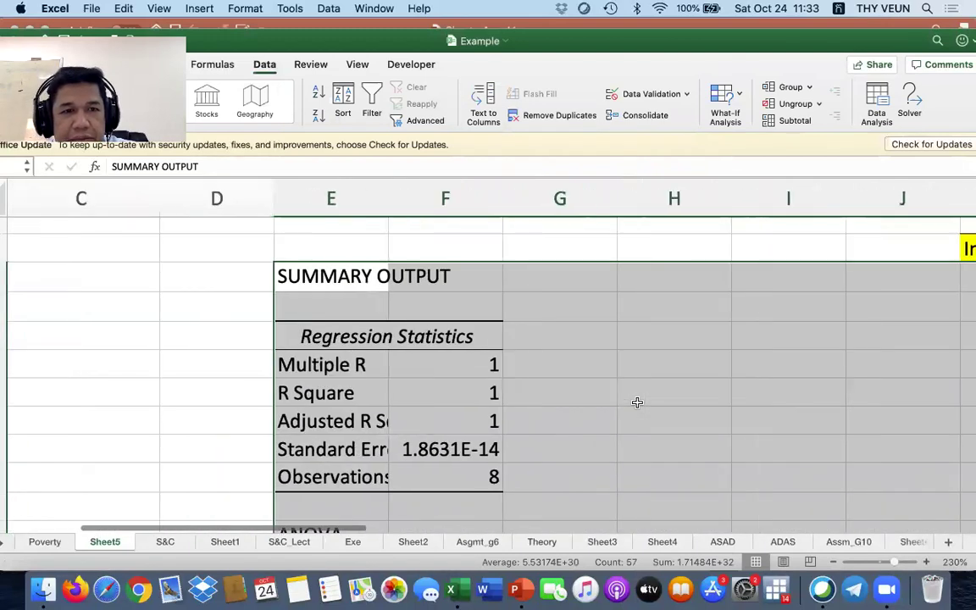
pyautogui.hscroll(-2, 638, 403)
pyautogui.scroll(-2, 637, 402)
pyautogui.hscroll(-1, 637, 402)
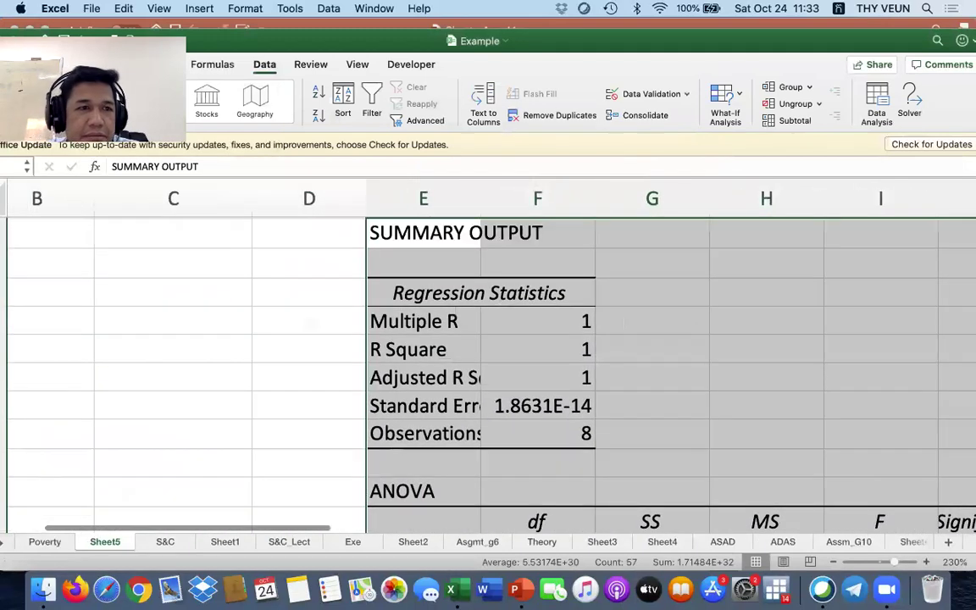
pyautogui.moveTo(111, 41); pyautogui.dragTo(211, 41)
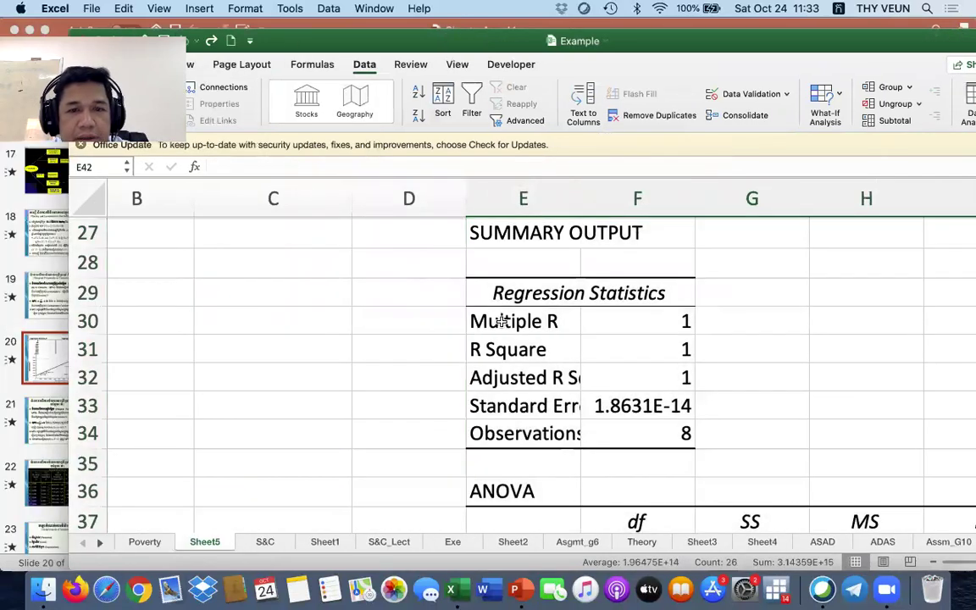
pyautogui.scroll(-5, 530, 342)
pyautogui.hscroll(1, 551, 356)
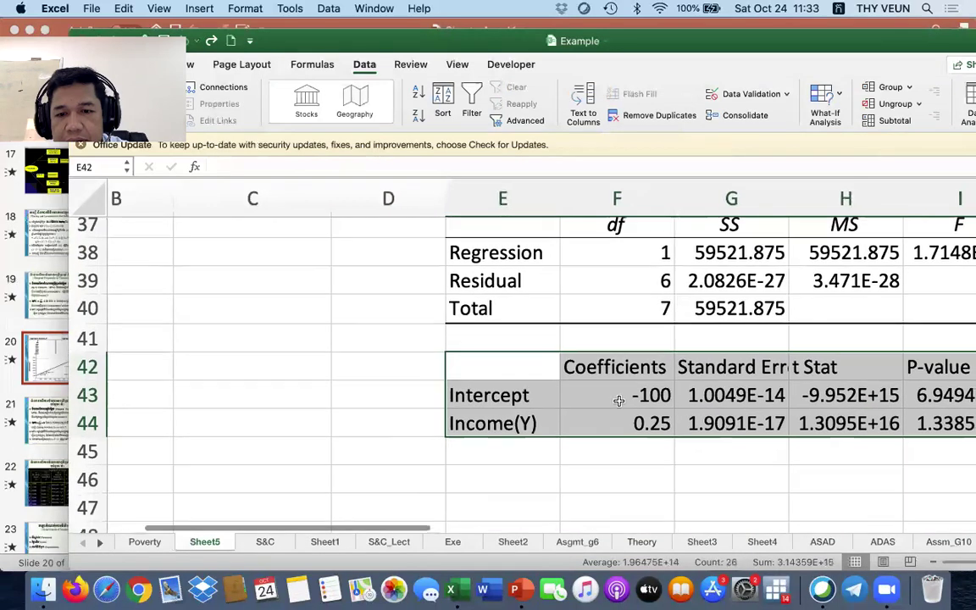
# Step: Examine the Intercept and Income(Y) coefficients in F43 and F44 of the saving regression
pyautogui.click(618, 400)
pyautogui.hscroll(1, 644, 416)
pyautogui.hscroll(1, 663, 425)
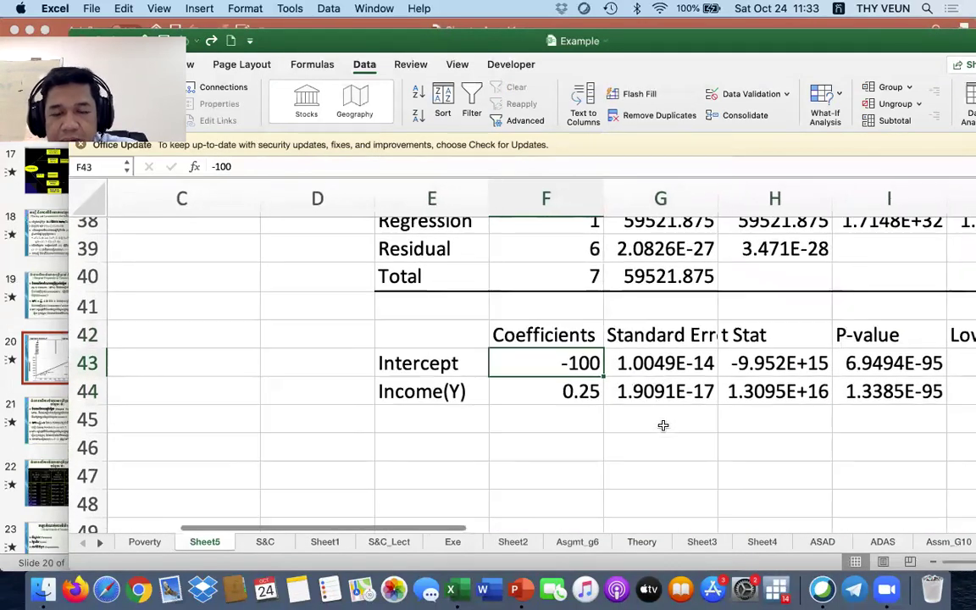
pyautogui.scroll(-3, 644, 424)
pyautogui.scroll(1, 593, 381)
pyautogui.click(563, 353)
pyautogui.hscroll(1, 570, 388)
pyautogui.scroll(2, 571, 388)
pyautogui.hscroll(1, 569, 391)
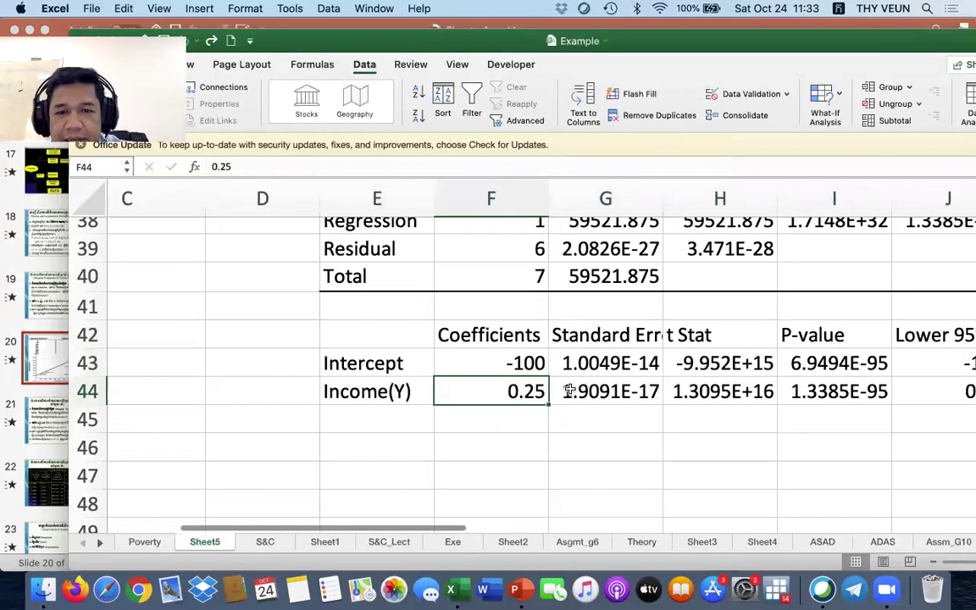
# Step: Highlight the Intercept and Income(Y) coefficients in F43:F44 with yellow fill
pyautogui.moveTo(514, 366); pyautogui.dragTo(510, 391)
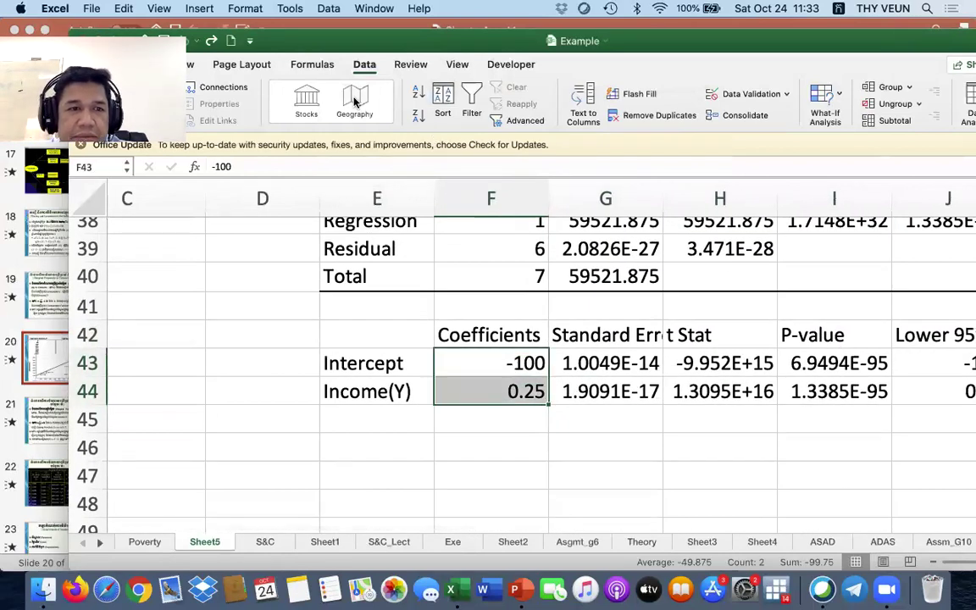
pyautogui.moveTo(286, 34); pyautogui.dragTo(395, 36)
pyautogui.click(190, 64)
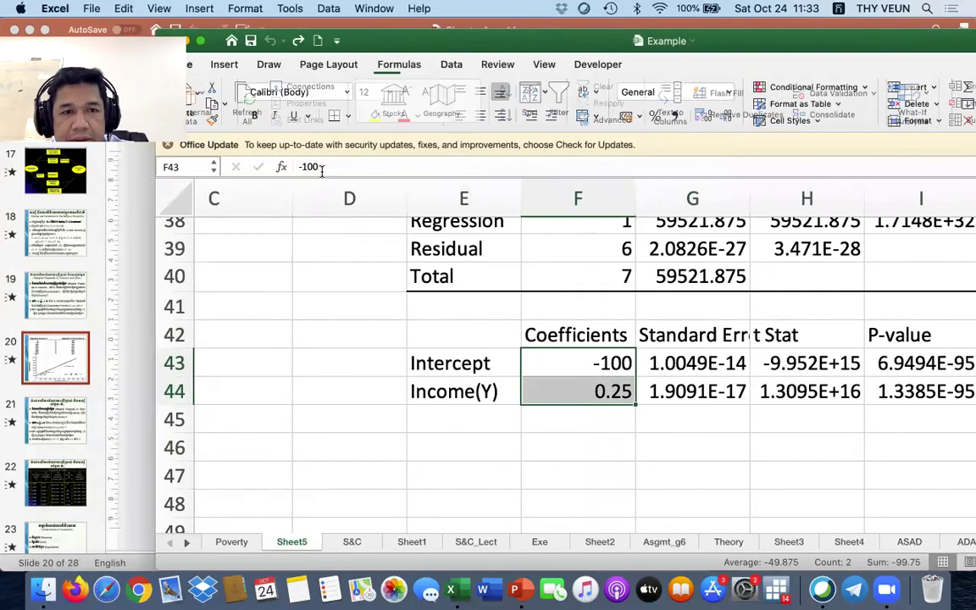
pyautogui.click(373, 115)
pyautogui.hscroll(1, 621, 360)
pyautogui.hscroll(2, 621, 360)
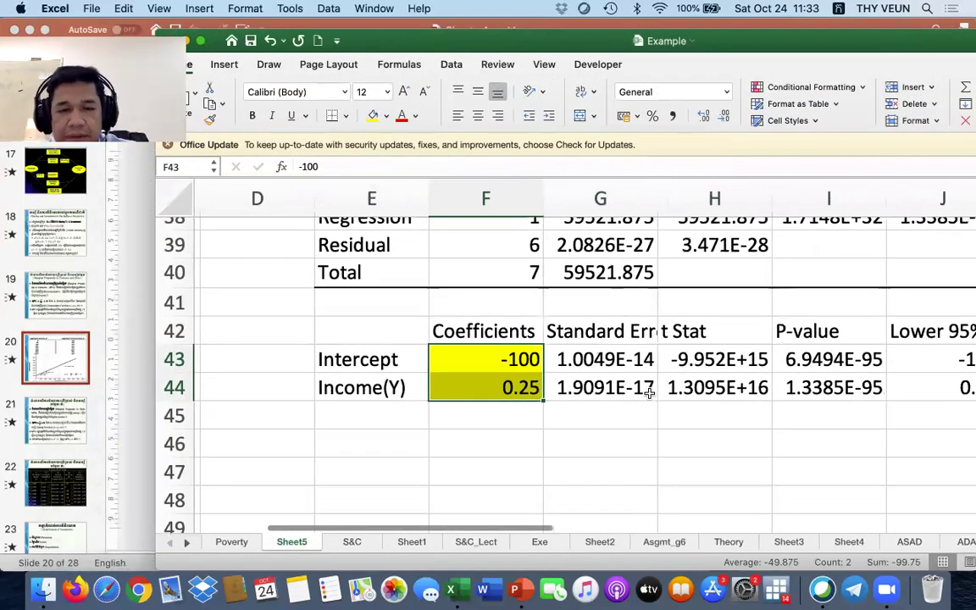
# Step: Review the saving regression's ANOVA and coefficient tables, and return to the income and consumption table at the sheet's start
pyautogui.scroll(3, 649, 393)
pyautogui.scroll(5, 649, 393)
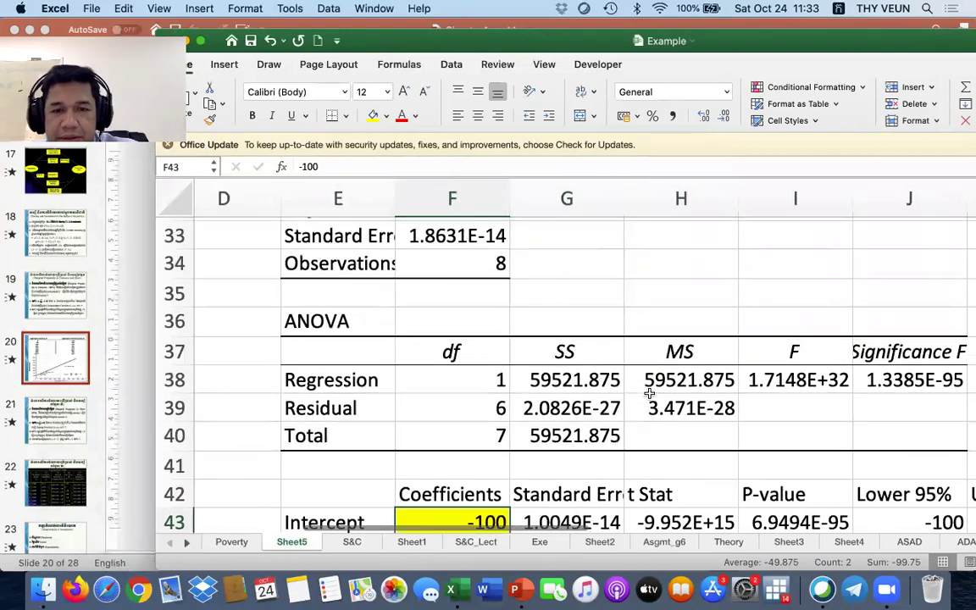
pyautogui.scroll(-6, 649, 397)
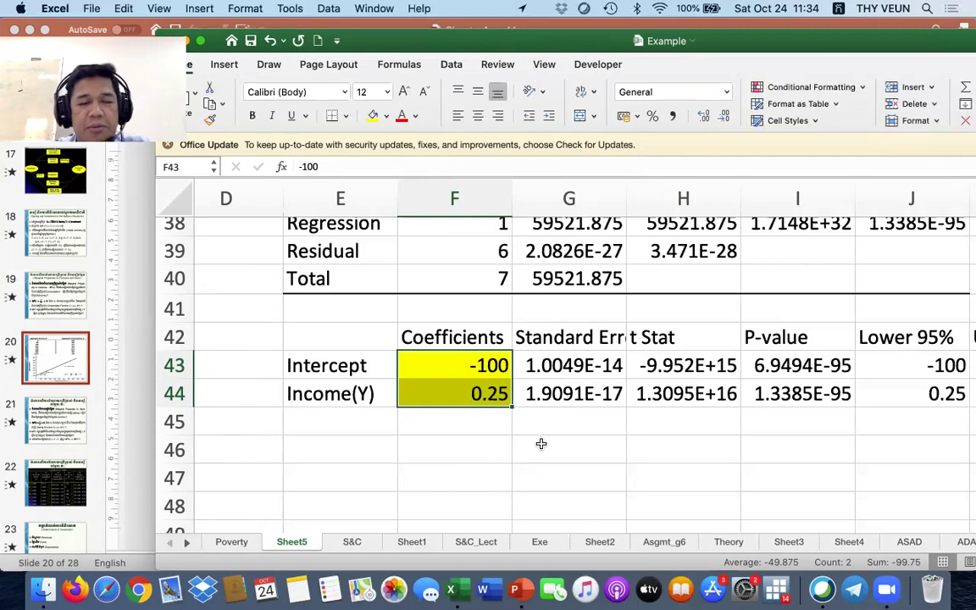
pyautogui.scroll(3, 538, 398)
pyautogui.hscroll(-3, 584, 390)
pyautogui.scroll(15, 533, 339)
pyautogui.hscroll(-3, 486, 290)
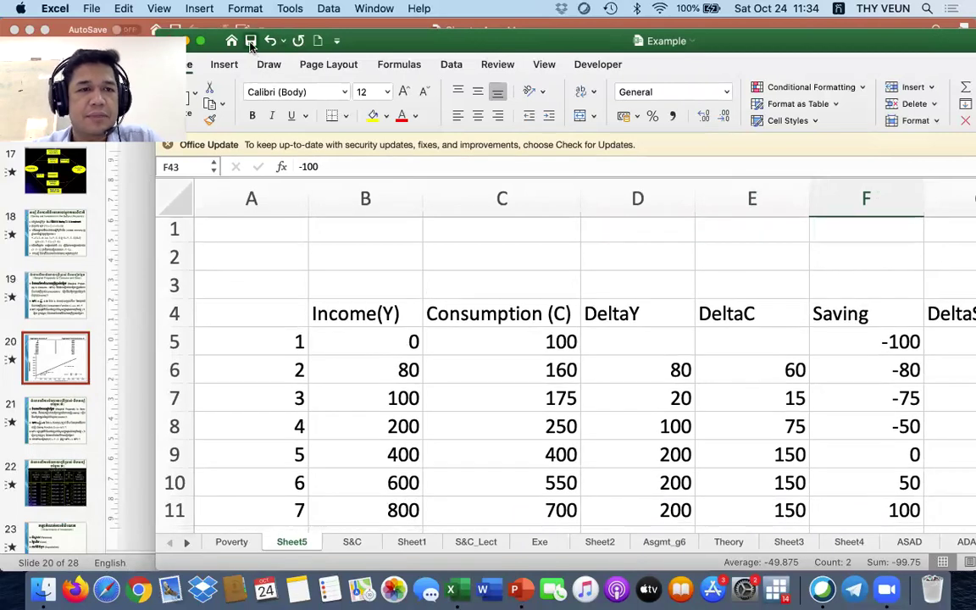
# Step: View the aggregate income and consumption chart on the PowerPoint slide, and return to Excel to look over the data table
pyautogui.click(188, 40)
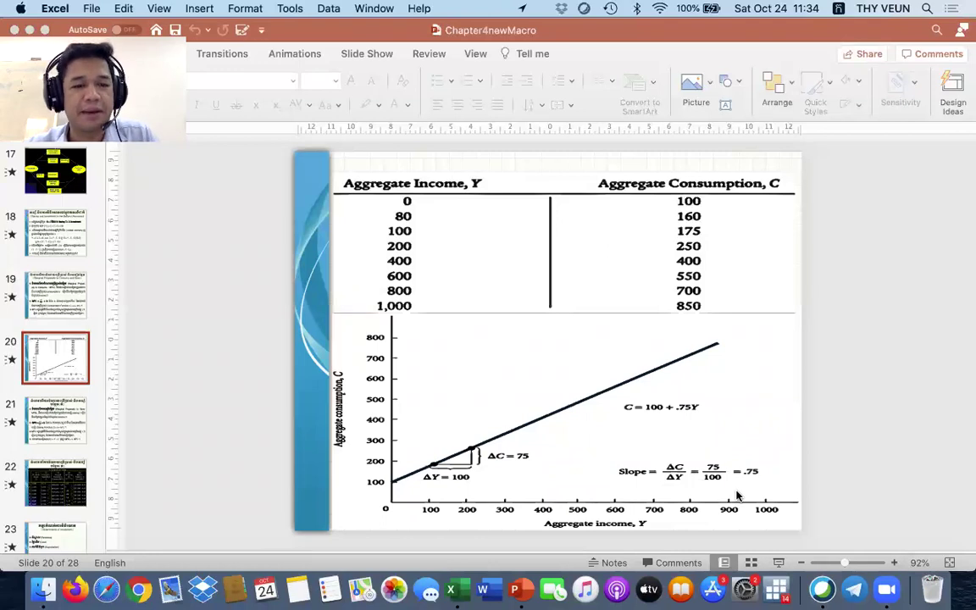
pyautogui.click(450, 589)
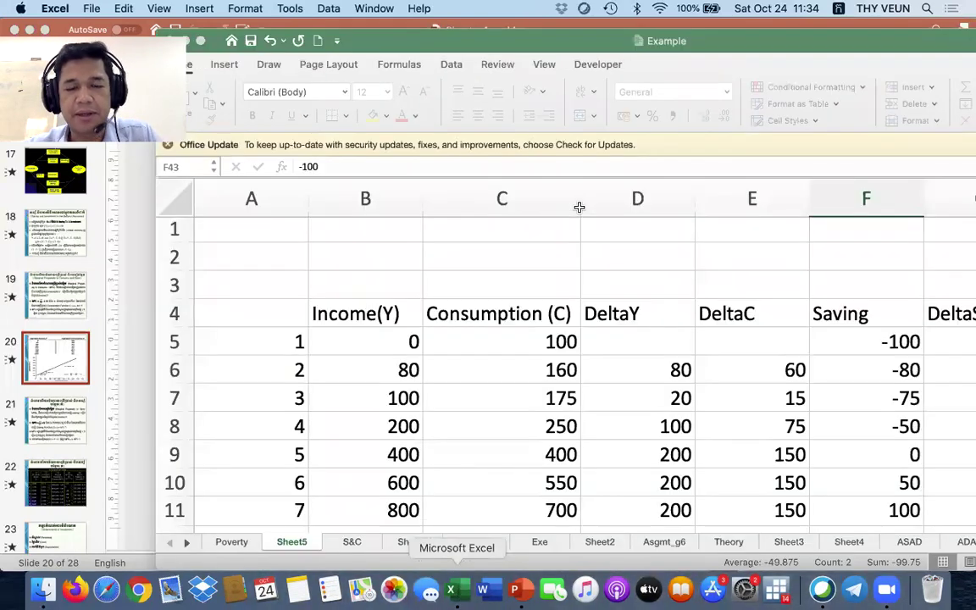
pyautogui.scroll(-1, 550, 365)
pyautogui.scroll(-10, 550, 365)
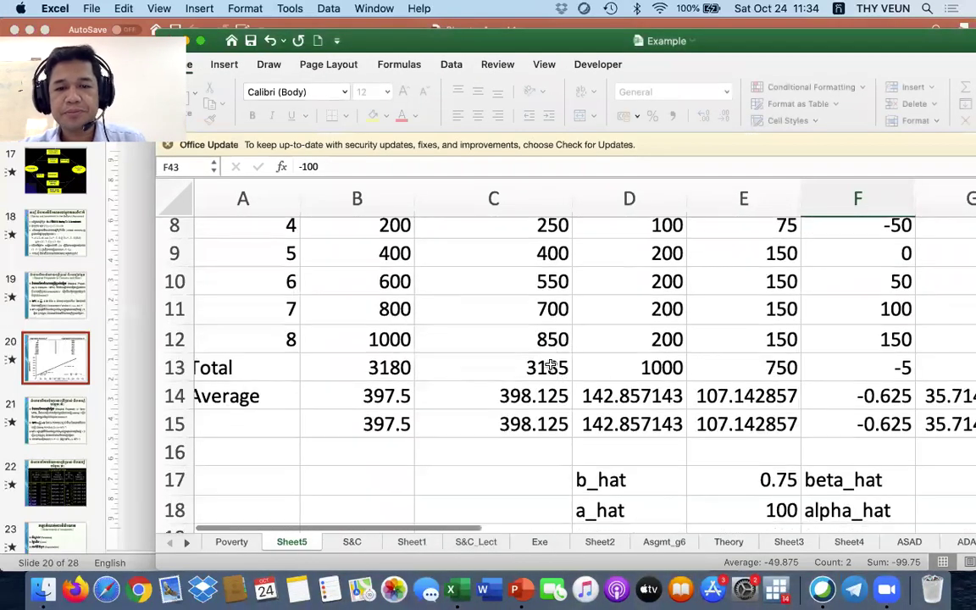
pyautogui.scroll(6, 550, 365)
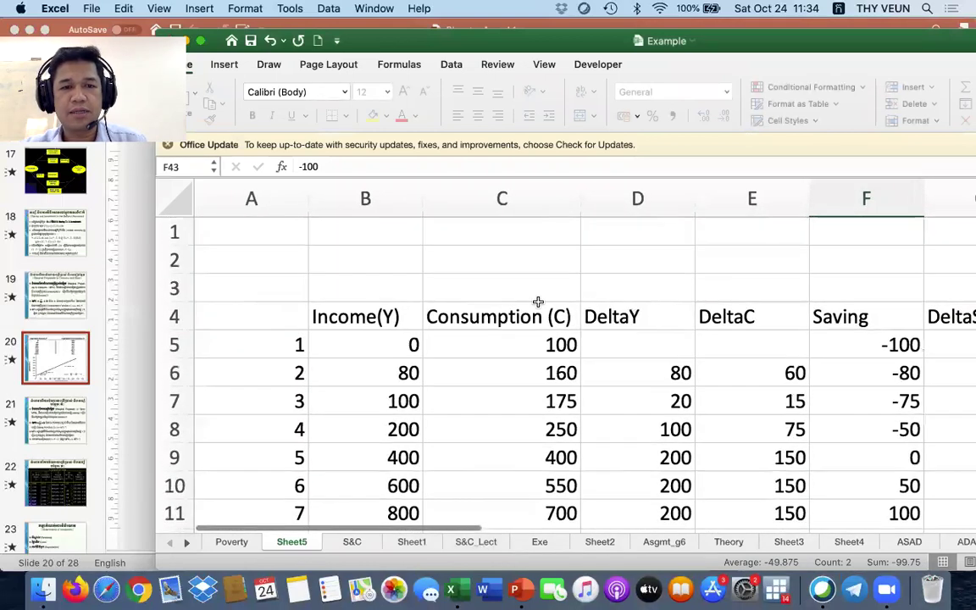
# Step: Insert a scatter chart with smooth lines and no markers
pyautogui.click(225, 65)
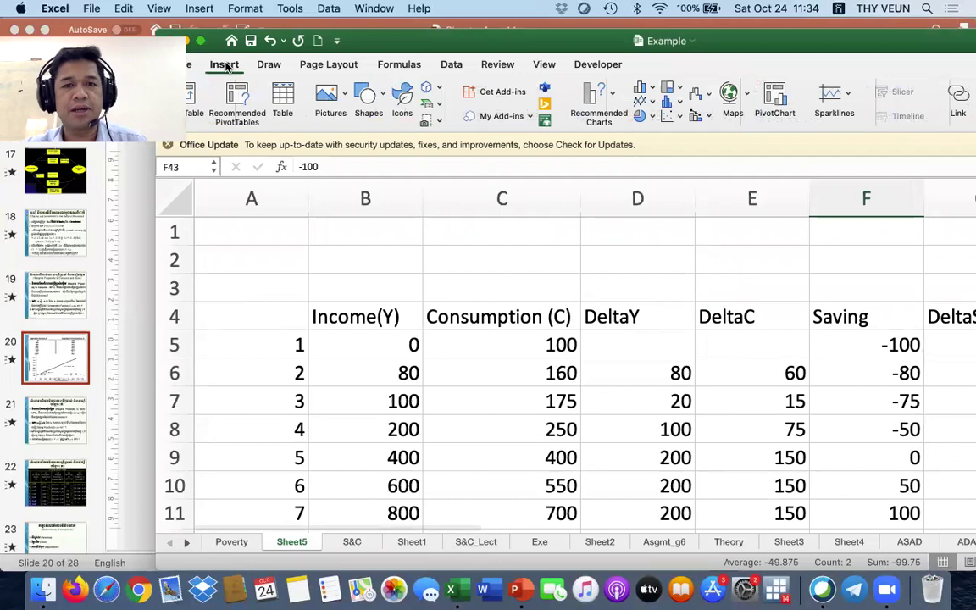
pyautogui.click(669, 117)
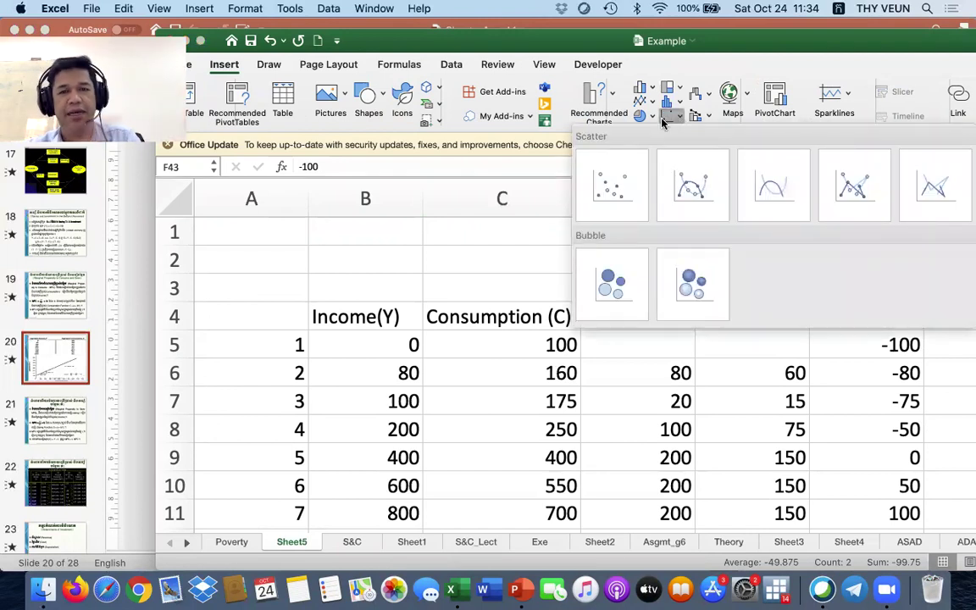
pyautogui.click(767, 186)
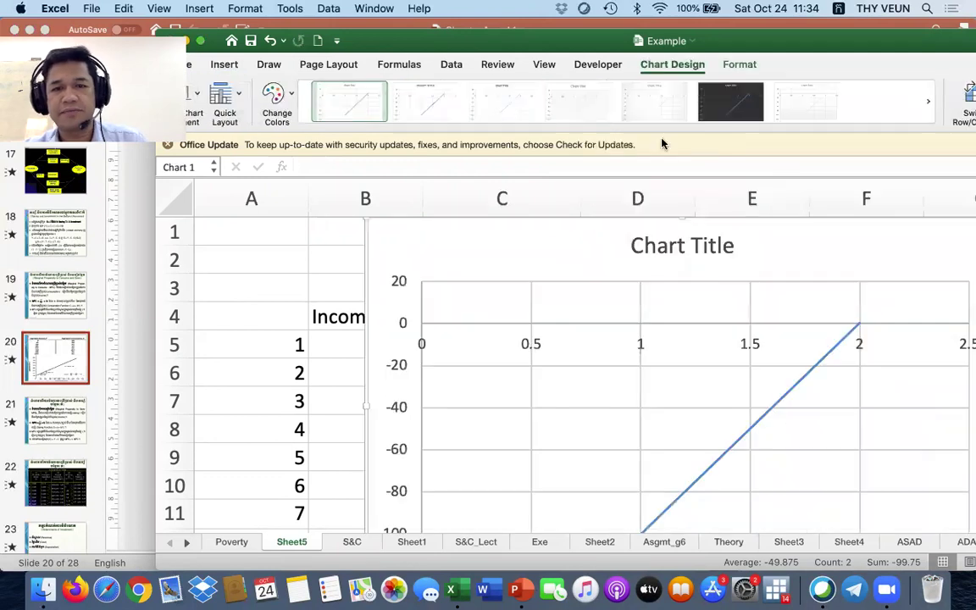
# Step: Move the new chart down to the sheet's column A edge and narrow it to span columns A to C
pyautogui.moveTo(692, 47); pyautogui.dragTo(695, 35)
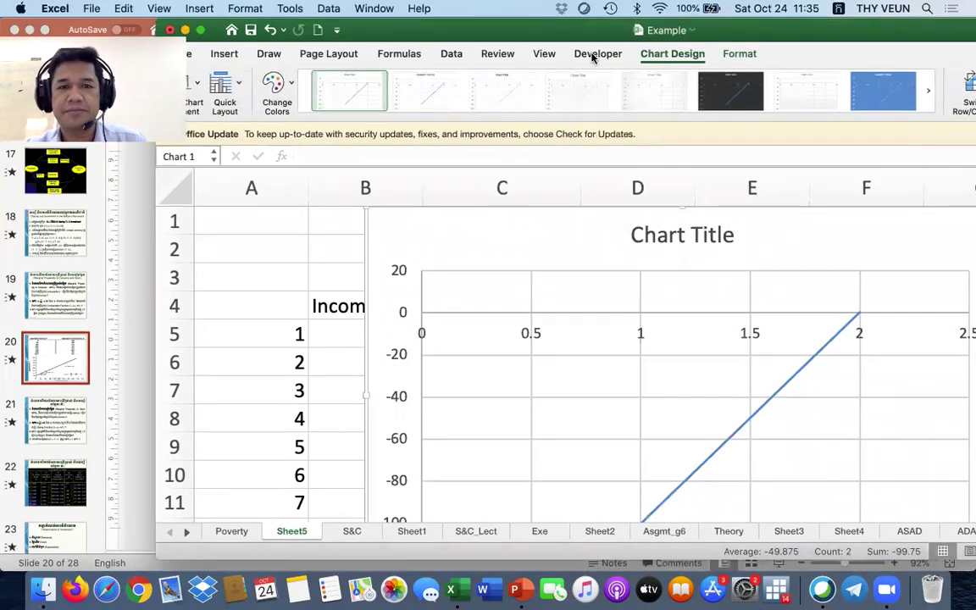
pyautogui.scroll(-5, 575, 292)
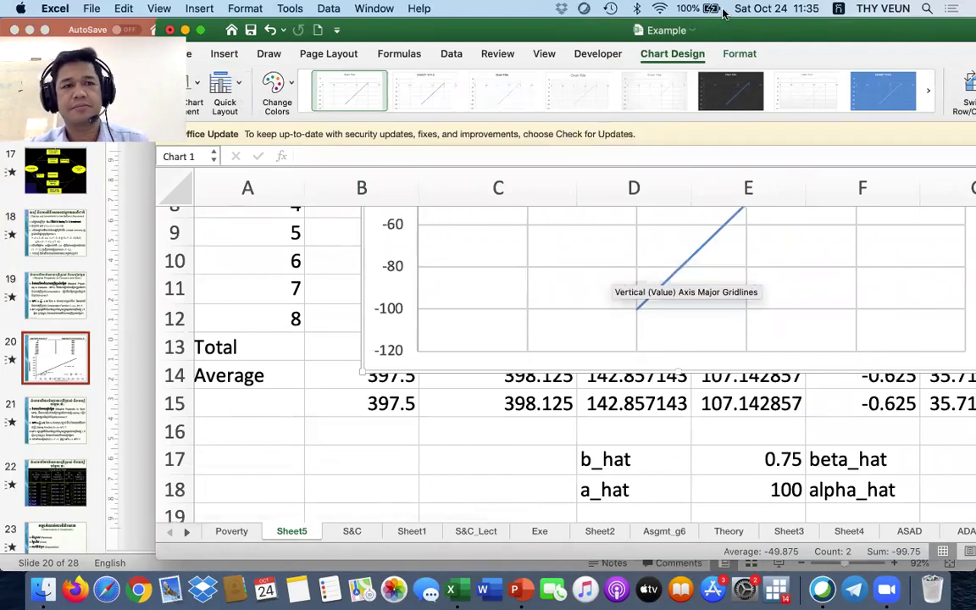
pyautogui.scroll(-3, 492, 375)
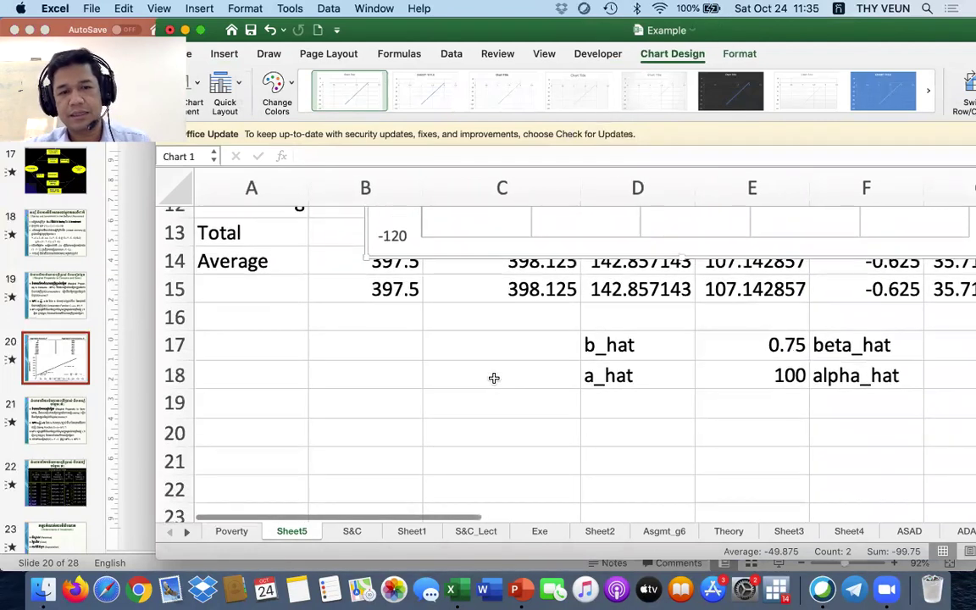
pyautogui.moveTo(503, 253); pyautogui.dragTo(311, 479)
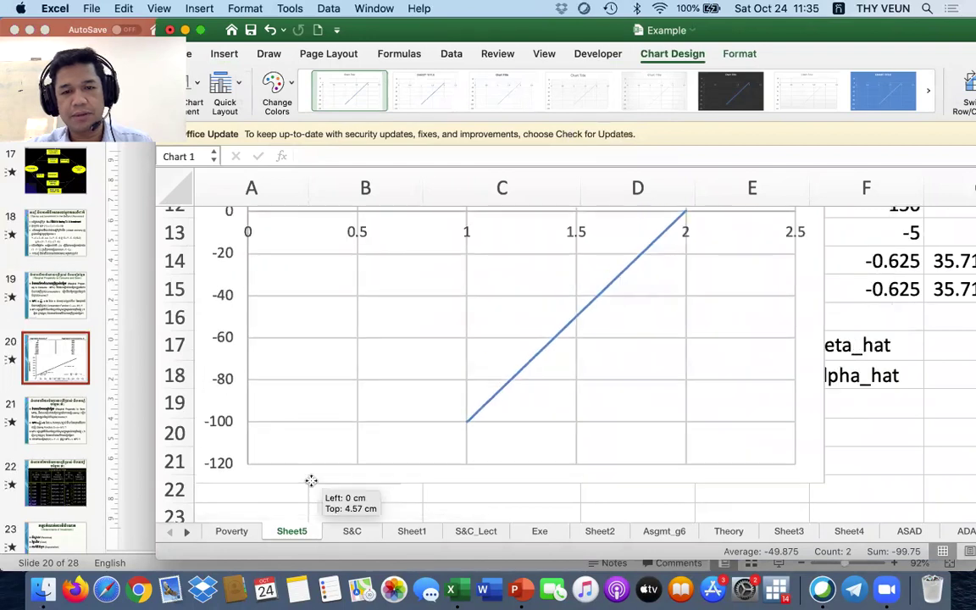
pyautogui.scroll(3, 560, 375)
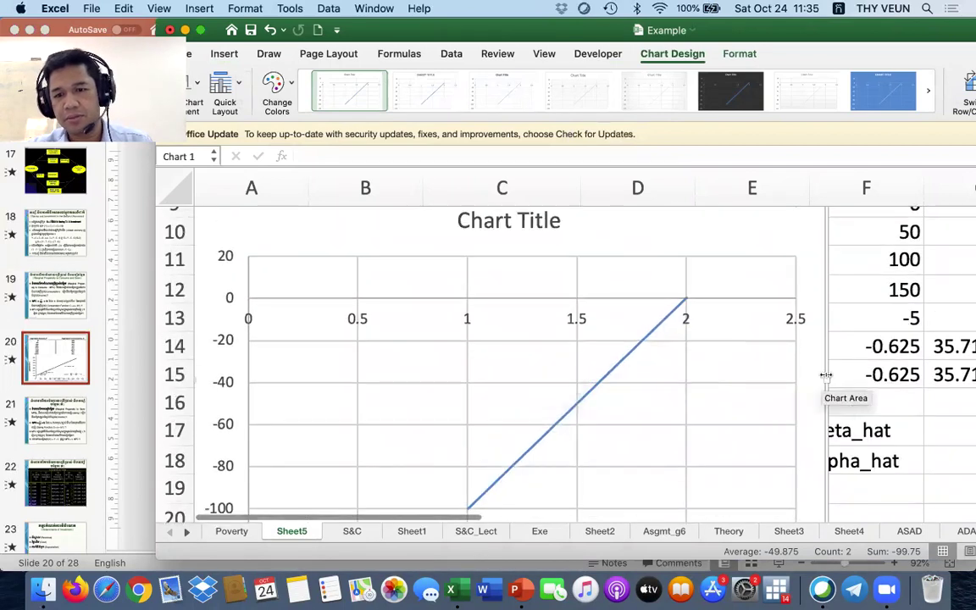
pyautogui.moveTo(572, 374); pyautogui.dragTo(559, 374)
pyautogui.scroll(-3, 560, 375)
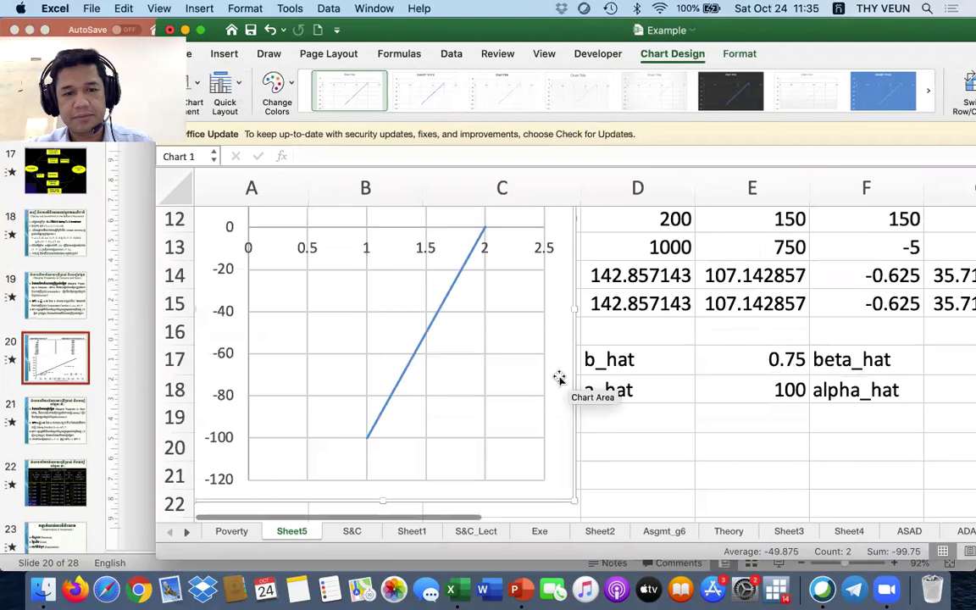
pyautogui.scroll(3, 559, 377)
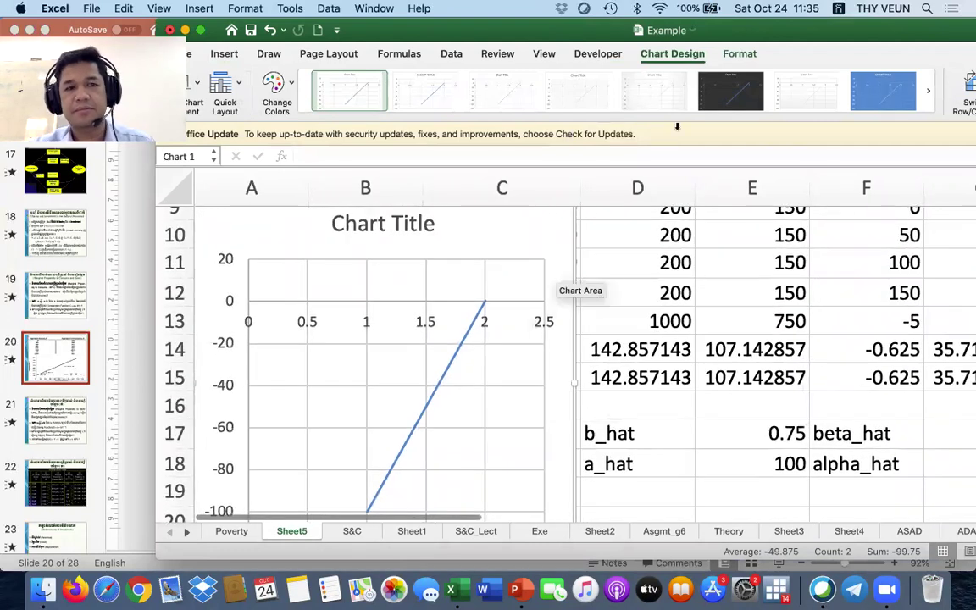
# Step: Reposition the workbook window and dismiss the Office Update notice
pyautogui.moveTo(462, 31); pyautogui.dragTo(404, 32)
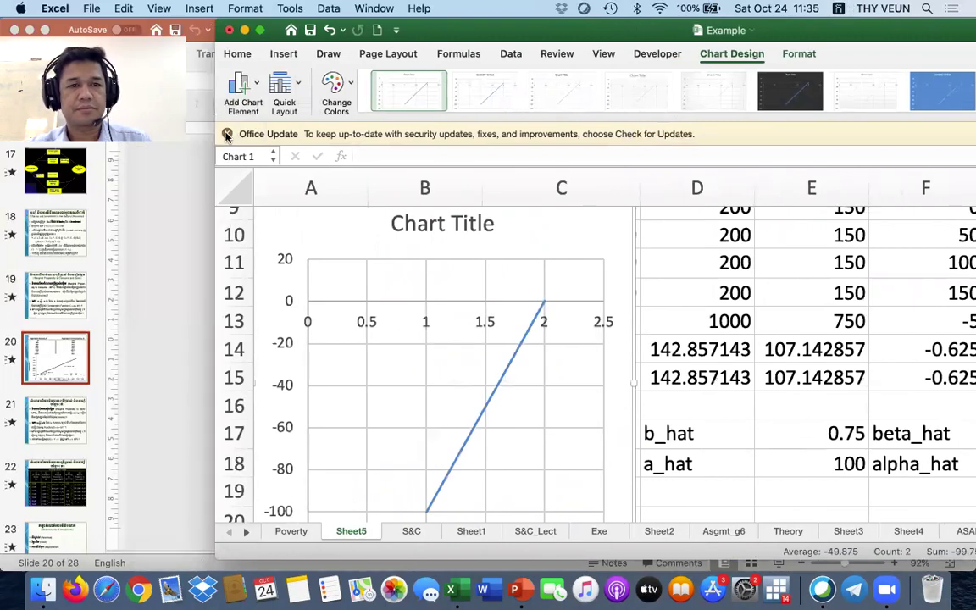
pyautogui.click(227, 136)
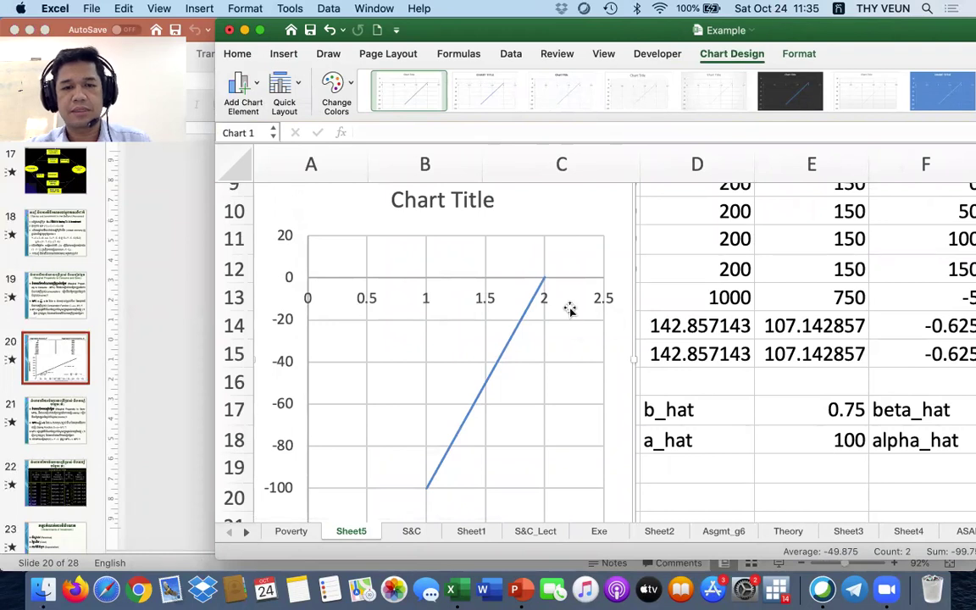
pyautogui.scroll(-3, 571, 310)
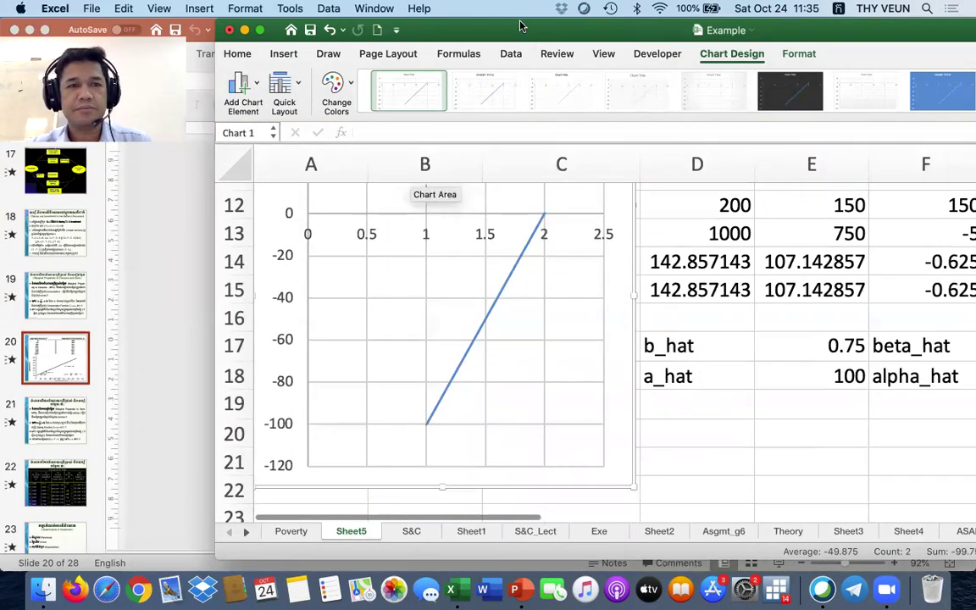
# Step: Move the chart so it starts near row 12 and spans columns B to E
pyautogui.moveTo(472, 26); pyautogui.dragTo(417, 27)
pyautogui.moveTo(163, 298); pyautogui.dragTo(108, 280)
pyautogui.scroll(-2, 495, 381)
pyautogui.scroll(1, 496, 381)
pyautogui.click(459, 318)
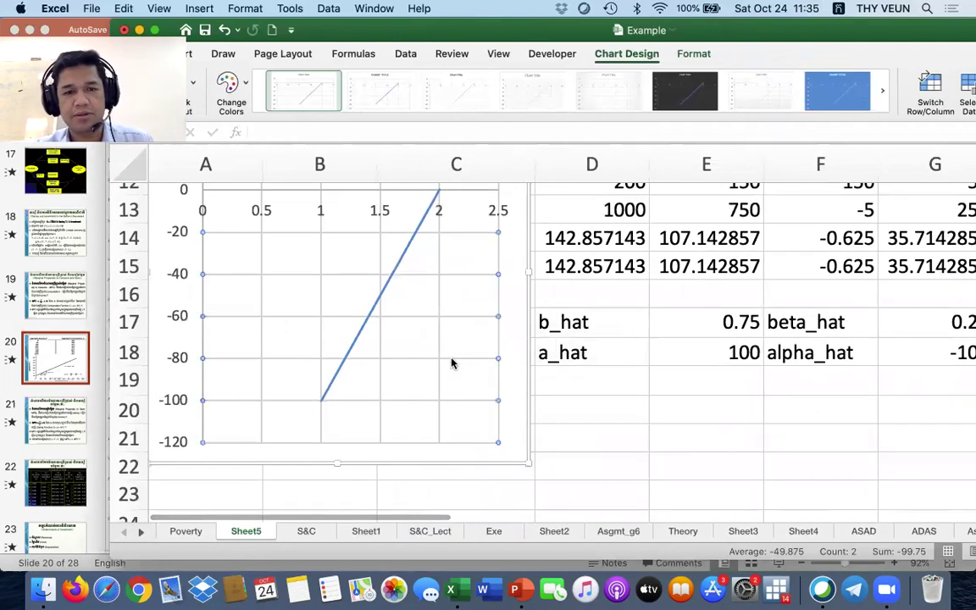
pyautogui.scroll(3, 466, 322)
pyautogui.moveTo(456, 220); pyautogui.dragTo(668, 305)
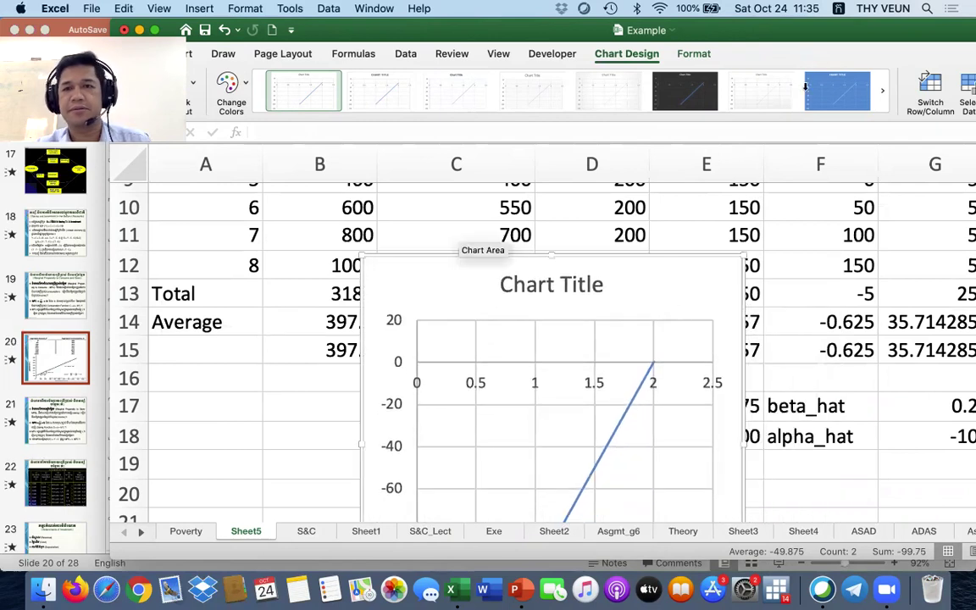
pyautogui.doubleClick(753, 32)
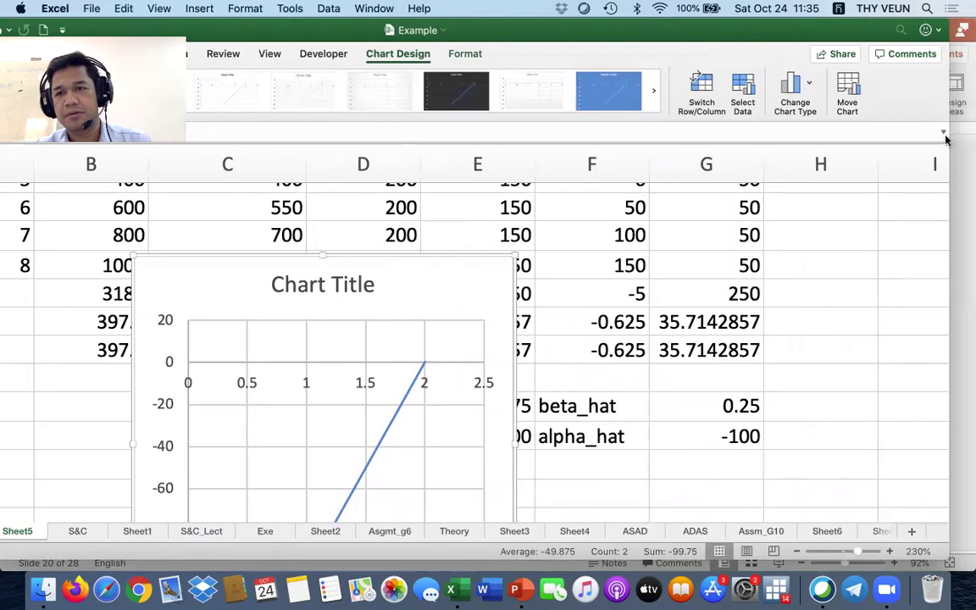
pyautogui.click(944, 135)
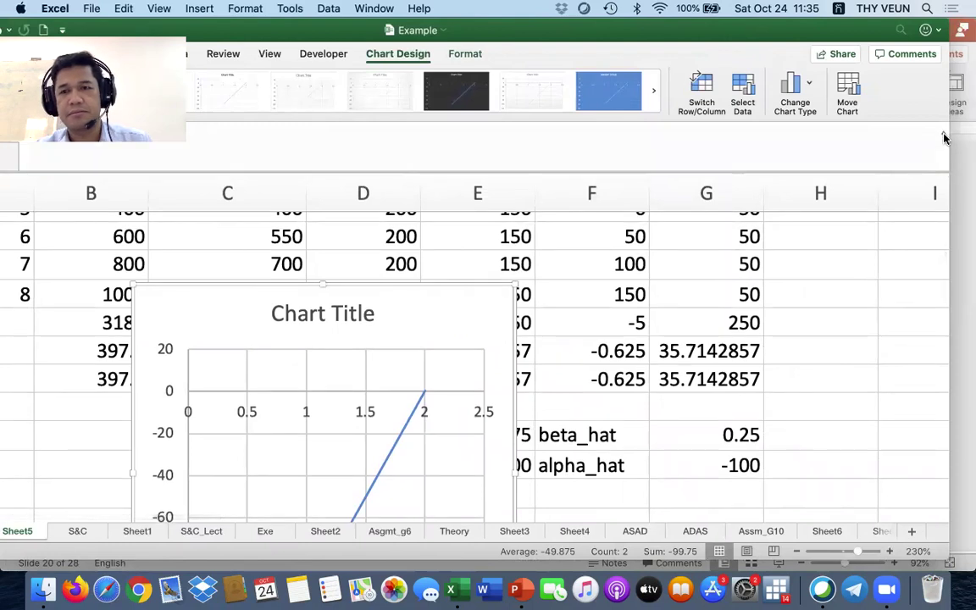
pyautogui.click(945, 136)
pyautogui.moveTo(617, 25); pyautogui.dragTo(699, 24)
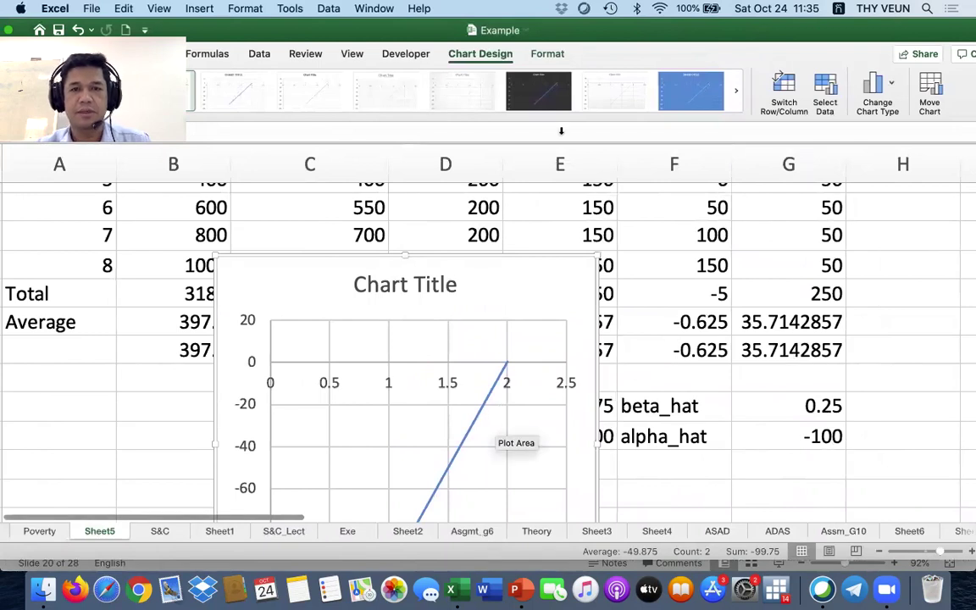
# Step: Reduce the chart's height by raising its lower edge
pyautogui.scroll(-2, 534, 266)
pyautogui.scroll(-3, 535, 266)
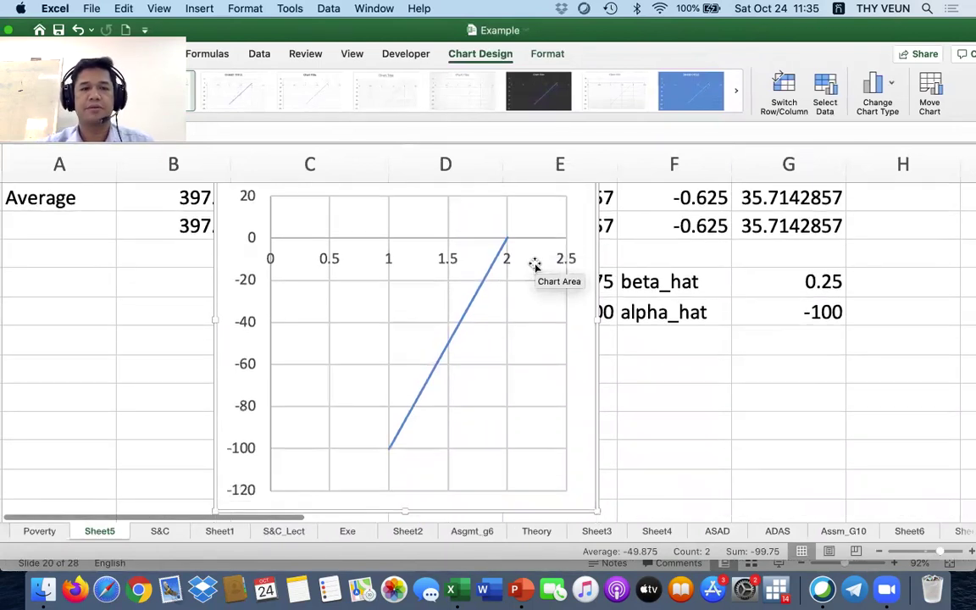
pyautogui.scroll(1, 535, 266)
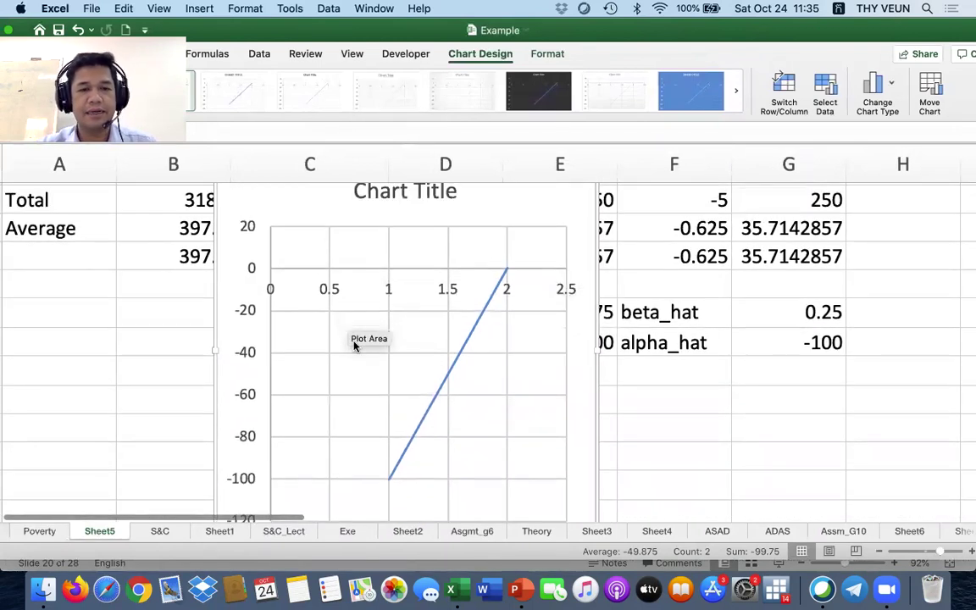
pyautogui.scroll(-6, 444, 395)
pyautogui.moveTo(405, 388); pyautogui.dragTo(401, 321)
pyautogui.scroll(10, 400, 320)
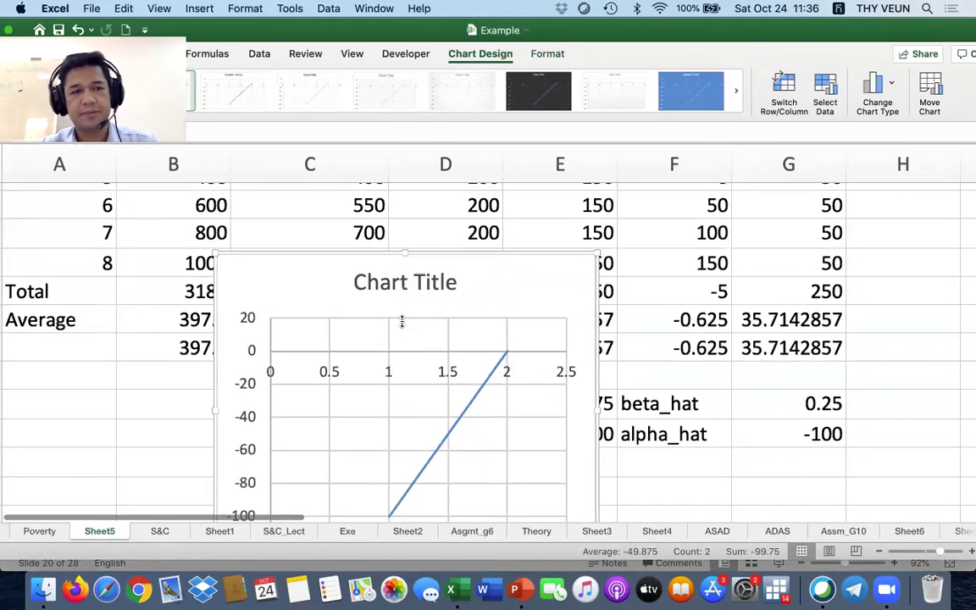
# Step: Move the chart up so it starts at about row 9 over columns B to E
pyautogui.scroll(2, 402, 322)
pyautogui.moveTo(405, 27); pyautogui.dragTo(526, 25)
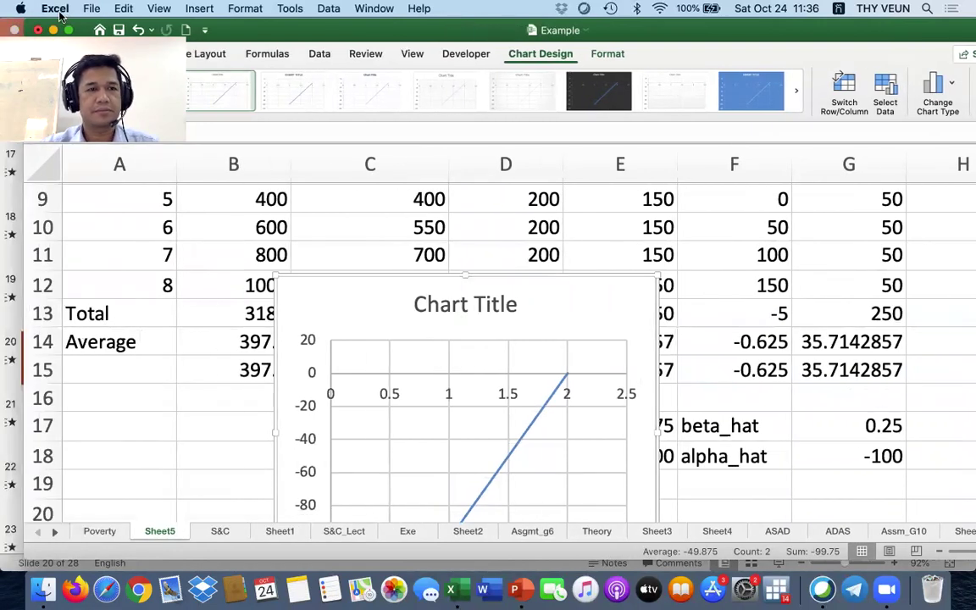
pyautogui.moveTo(408, 35); pyautogui.dragTo(359, 11)
pyautogui.moveTo(372, 275); pyautogui.dragTo(359, 191)
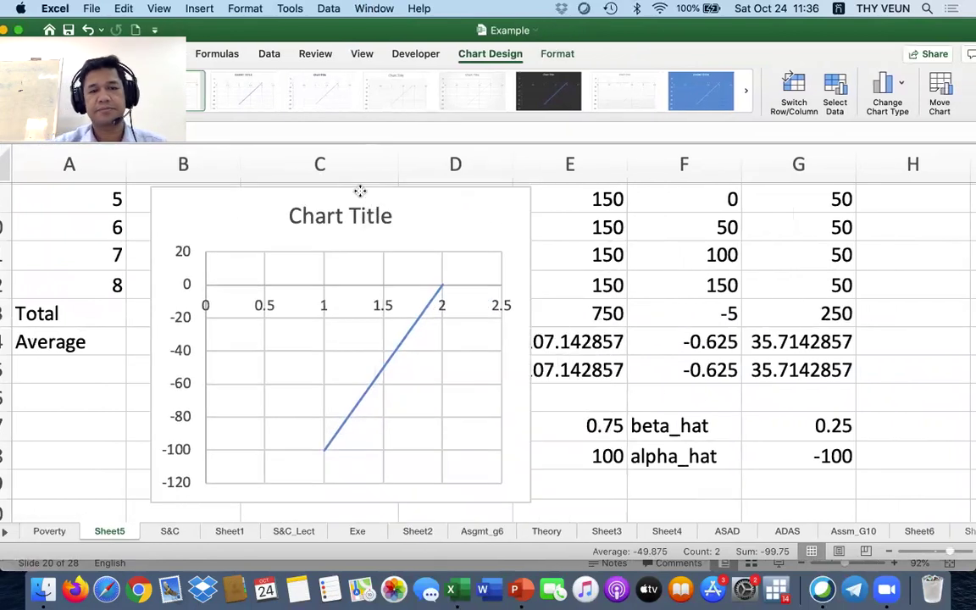
# Step: Open the chart's data source settings, switch the keyboard input to ABC - Extended, and name Series1 "C"
pyautogui.rightClick(419, 225)
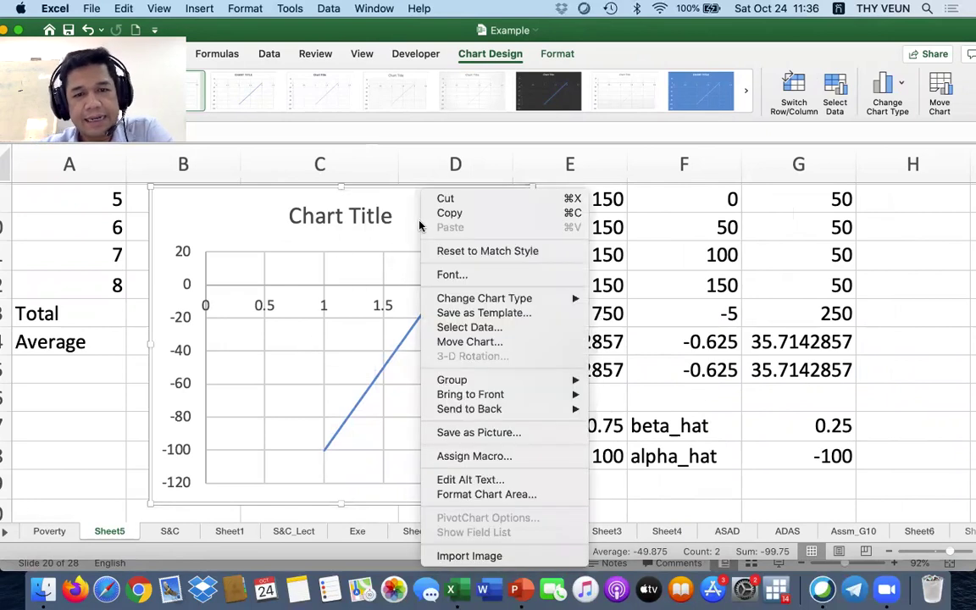
pyautogui.click(473, 329)
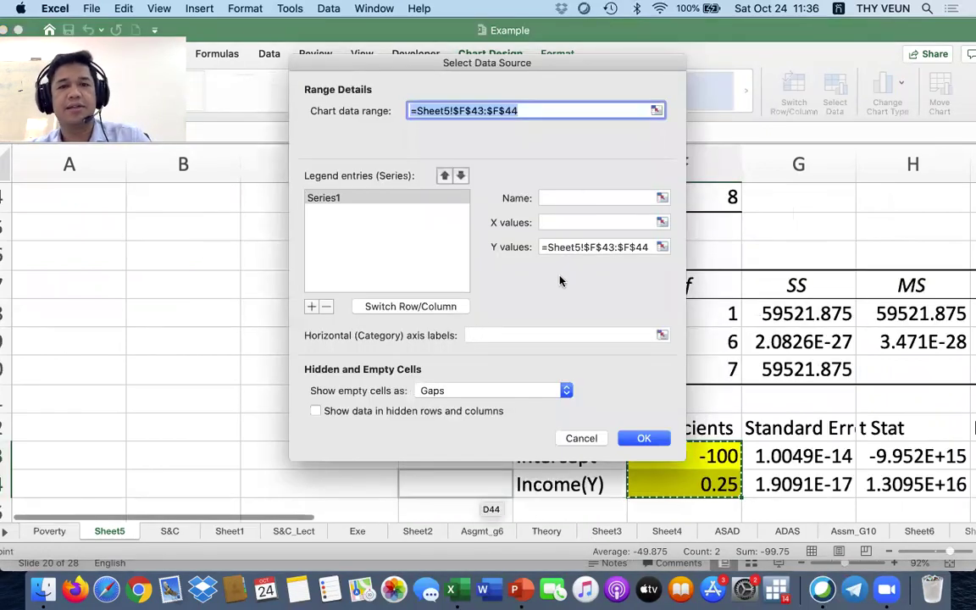
pyautogui.moveTo(605, 71); pyautogui.dragTo(817, 64)
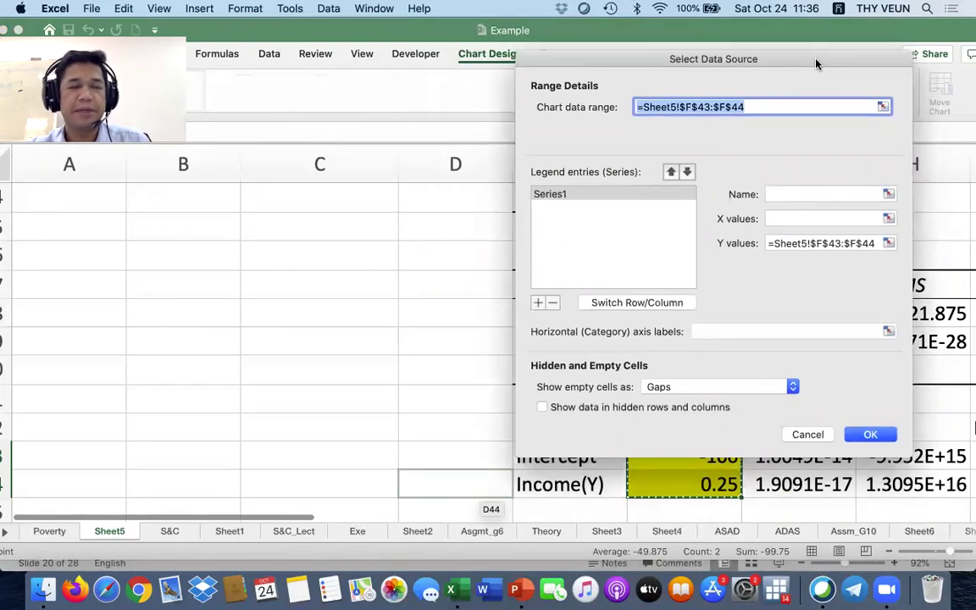
pyautogui.moveTo(817, 65); pyautogui.dragTo(694, 79)
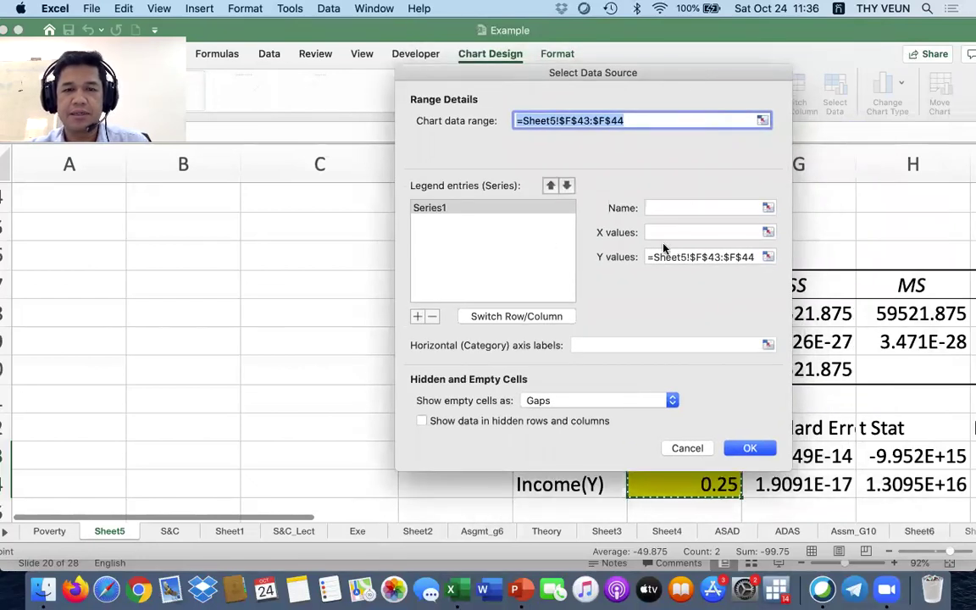
pyautogui.click(449, 209)
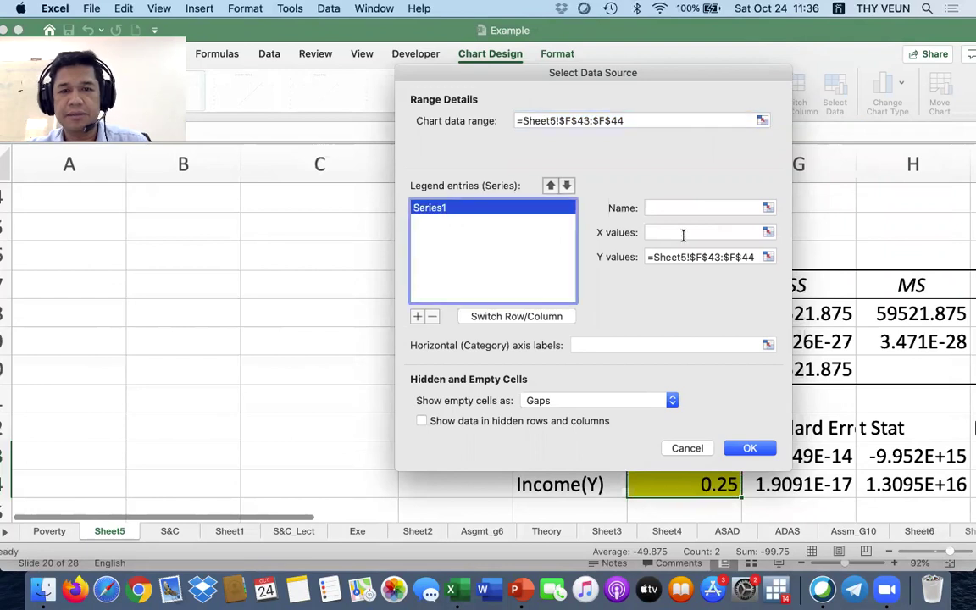
pyautogui.click(695, 210)
pyautogui.write('P')
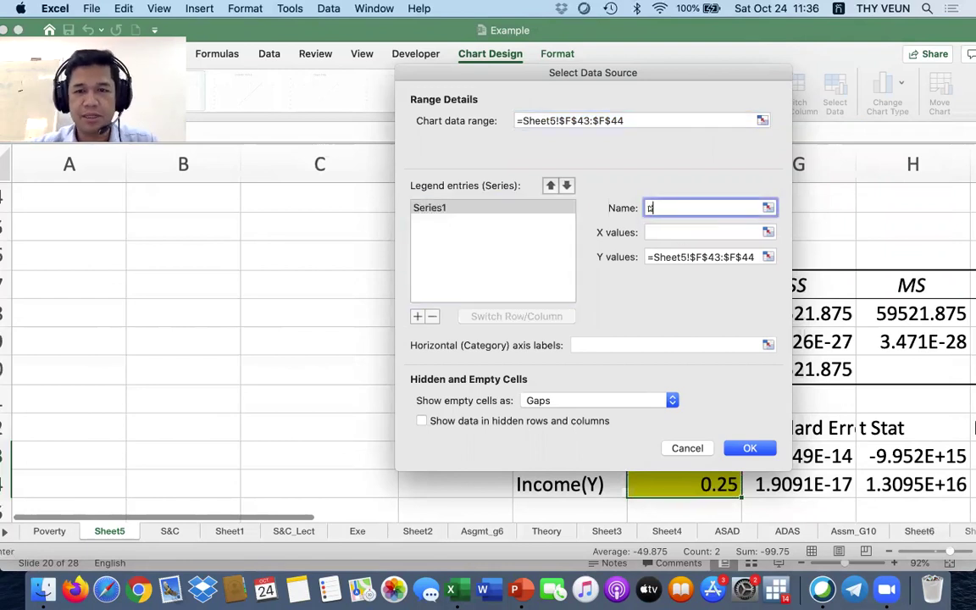
pyautogui.click(839, 9)
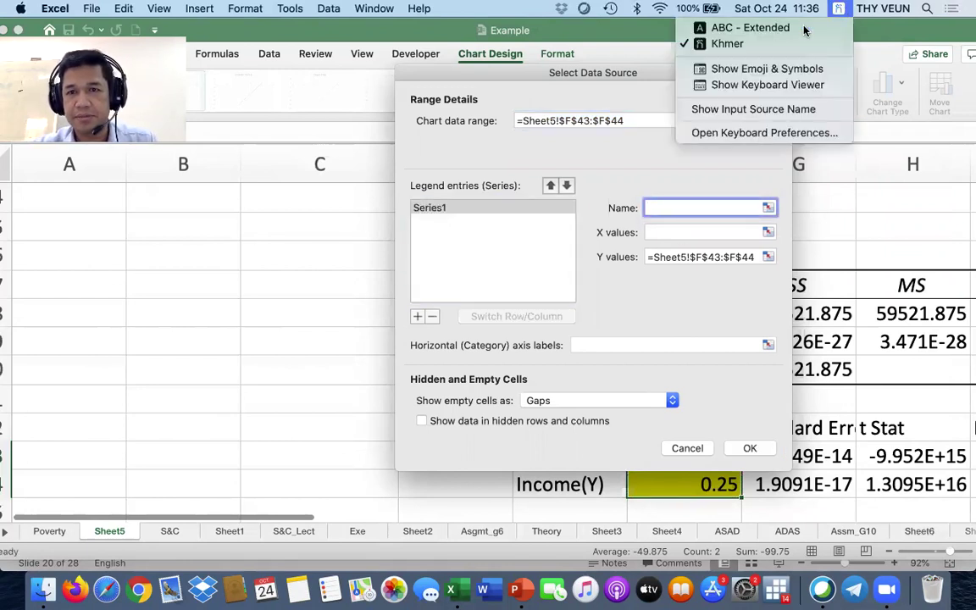
pyautogui.click(692, 26)
pyautogui.write('C')
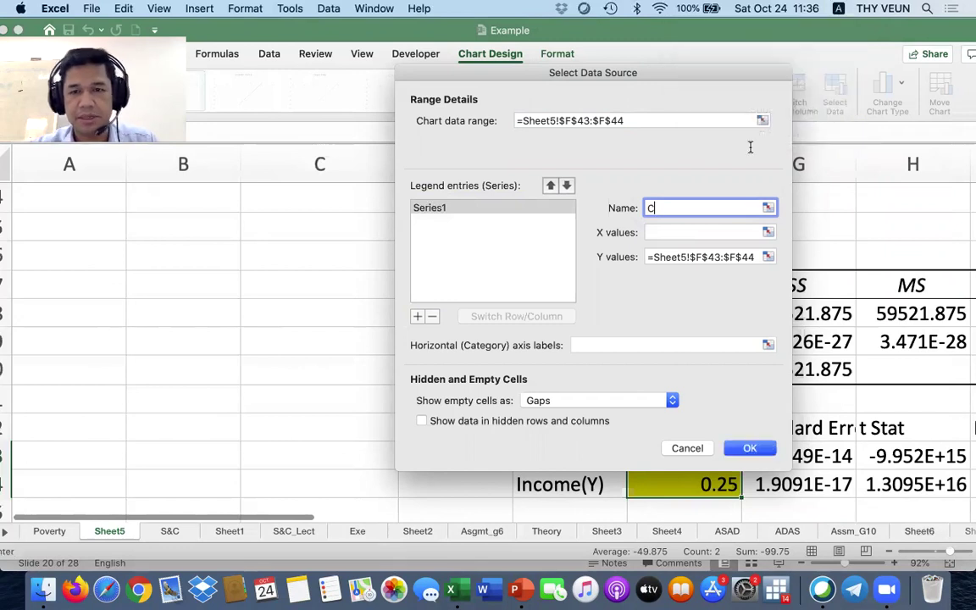
# Step: Set the X values of series C to the Income(Y) data in Sheet5 B5:B12
pyautogui.click(767, 232)
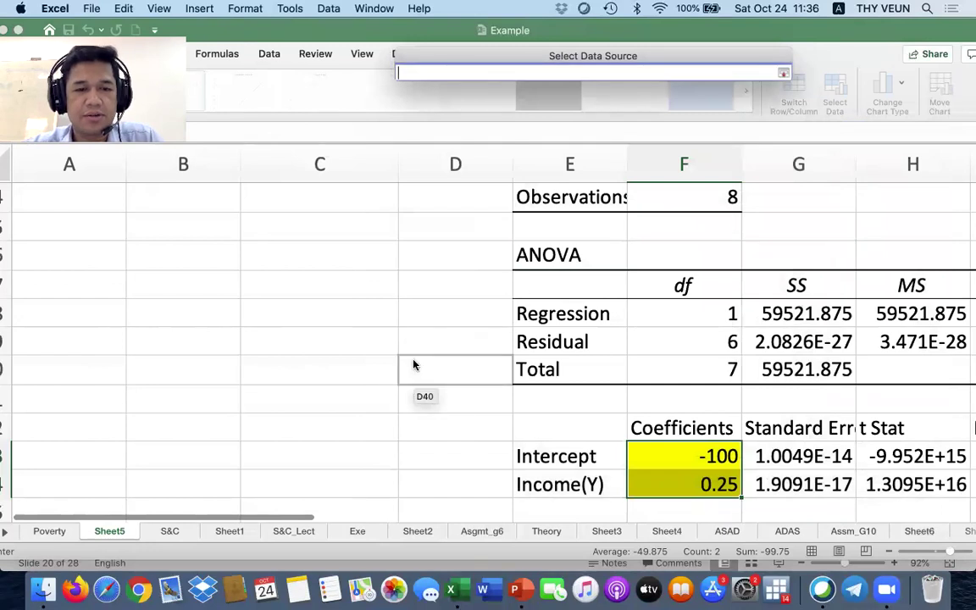
pyautogui.scroll(10, 413, 365)
pyautogui.scroll(-3, 342, 366)
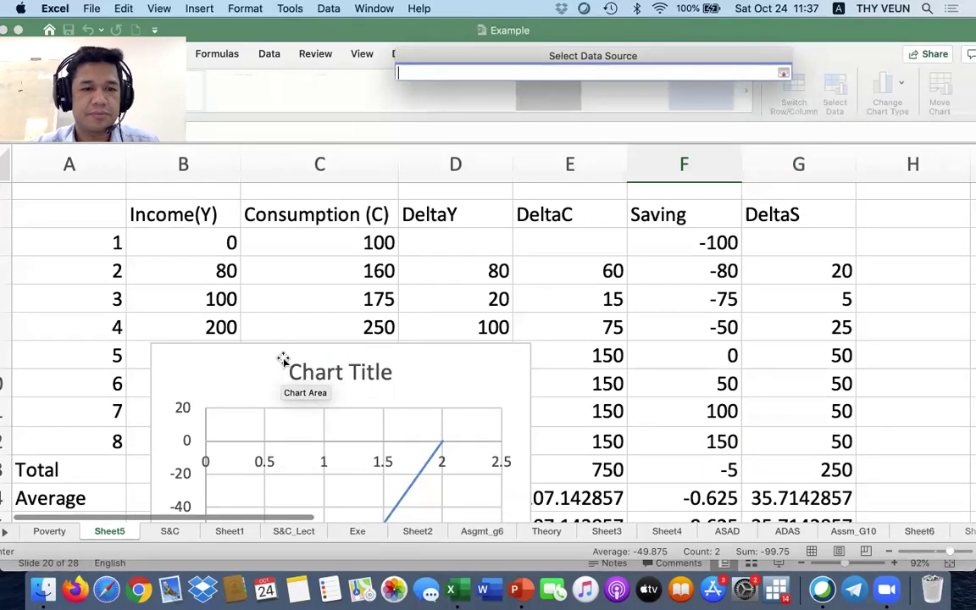
pyautogui.click(181, 246)
pyautogui.hotkey('shift', 'Down')
pyautogui.hotkey('shift', 'Down')
pyautogui.hotkey('shift', 'Down')
pyautogui.hotkey('shift', 'Down')
pyautogui.hotkey('shift', 'Down')
pyautogui.hotkey('shift', 'Down')
pyautogui.hotkey('shift', 'Down')
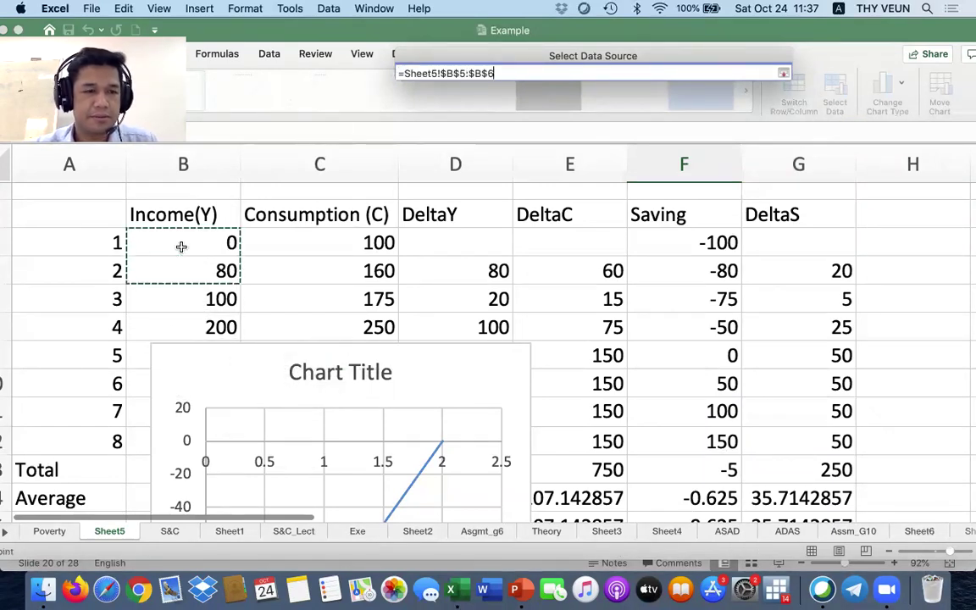
pyautogui.press('Return')
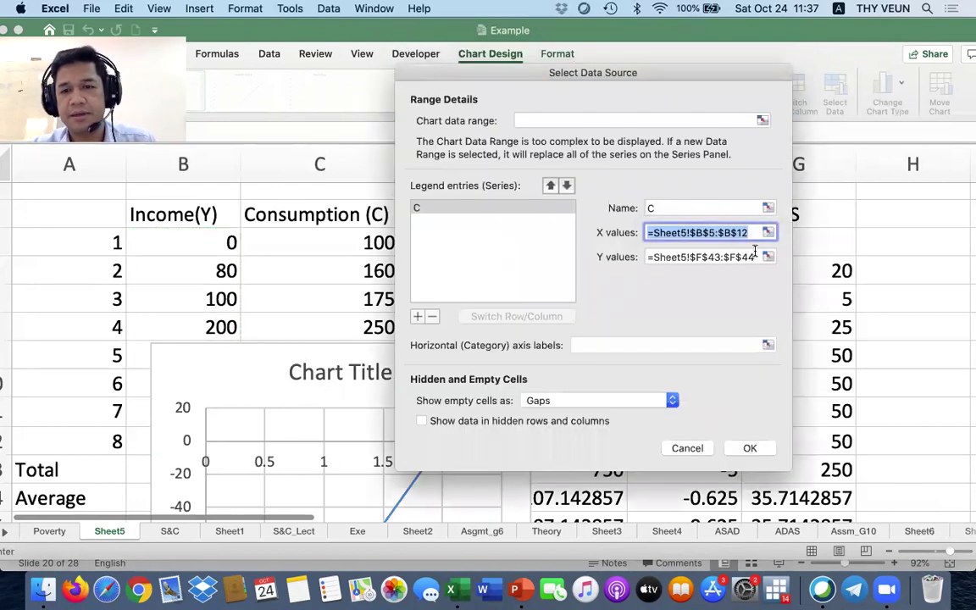
# Step: Try to set the Y values of series C to the Consumption (C) data in column C, starting at C5
pyautogui.click(766, 260)
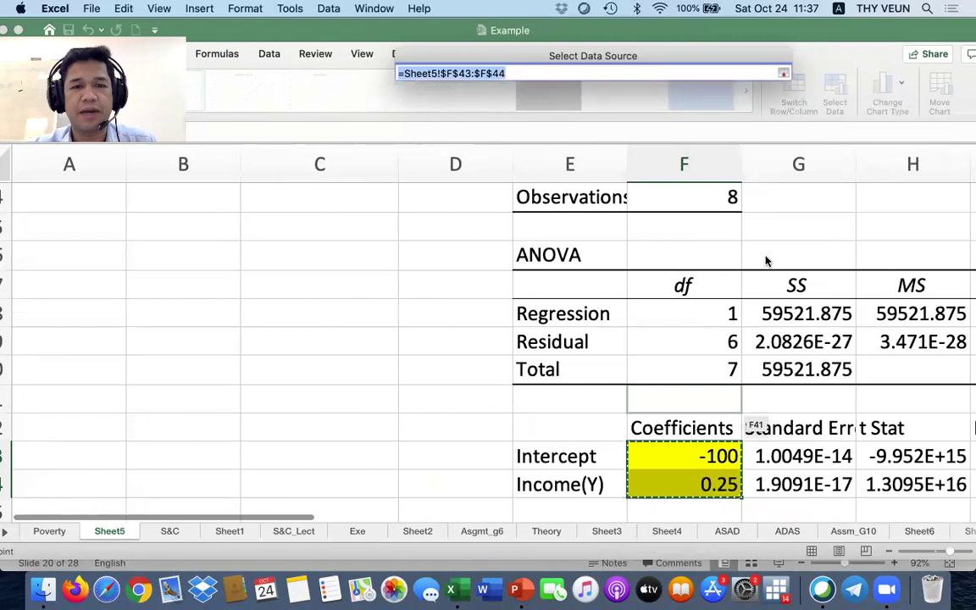
pyautogui.scroll(10, 525, 307)
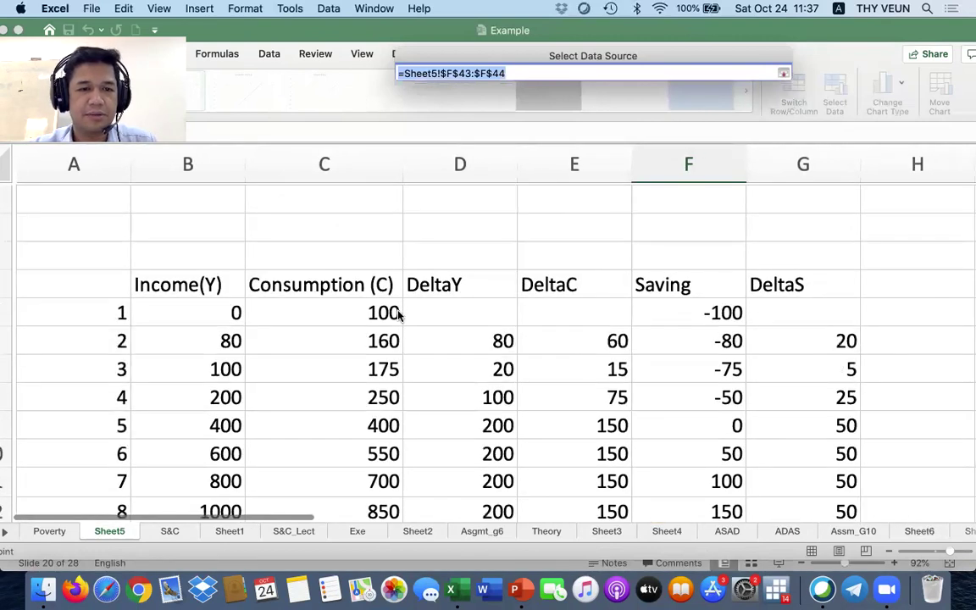
pyautogui.moveTo(338, 310); pyautogui.dragTo(375, 353)
pyautogui.scroll(-3, 435, 316)
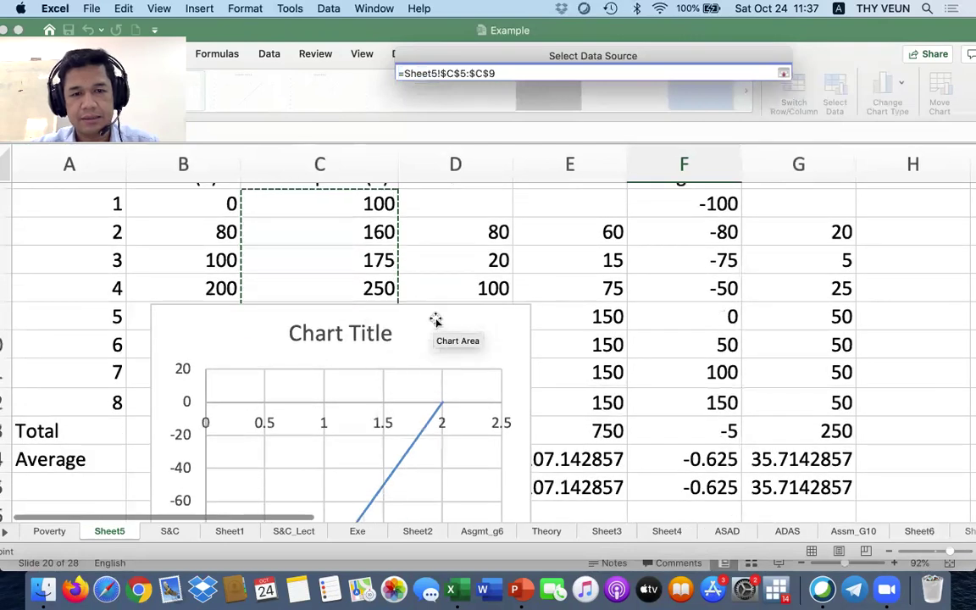
pyautogui.scroll(3, 360, 271)
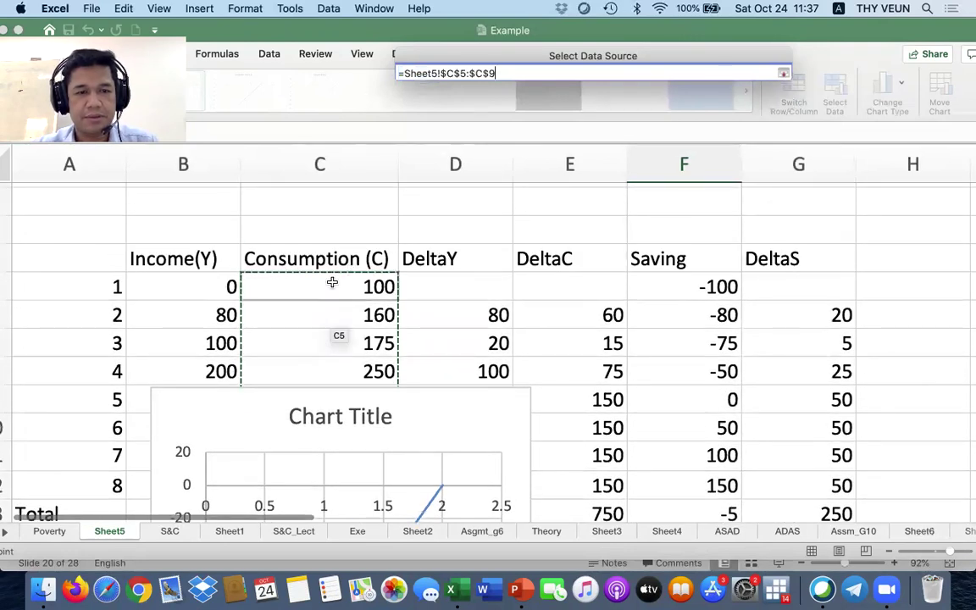
pyautogui.moveTo(333, 283); pyautogui.dragTo(333, 282)
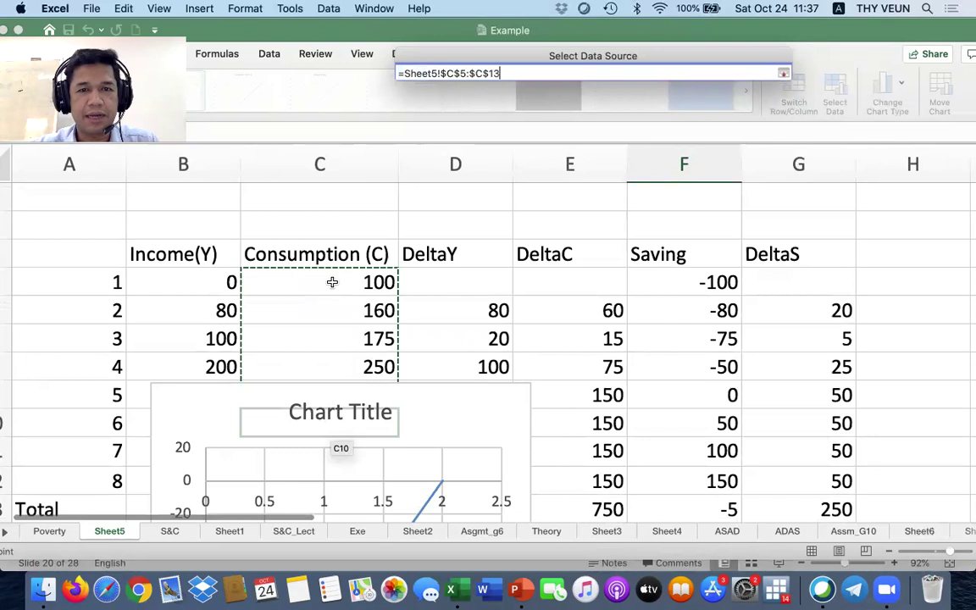
pyautogui.scroll(-3, 332, 286)
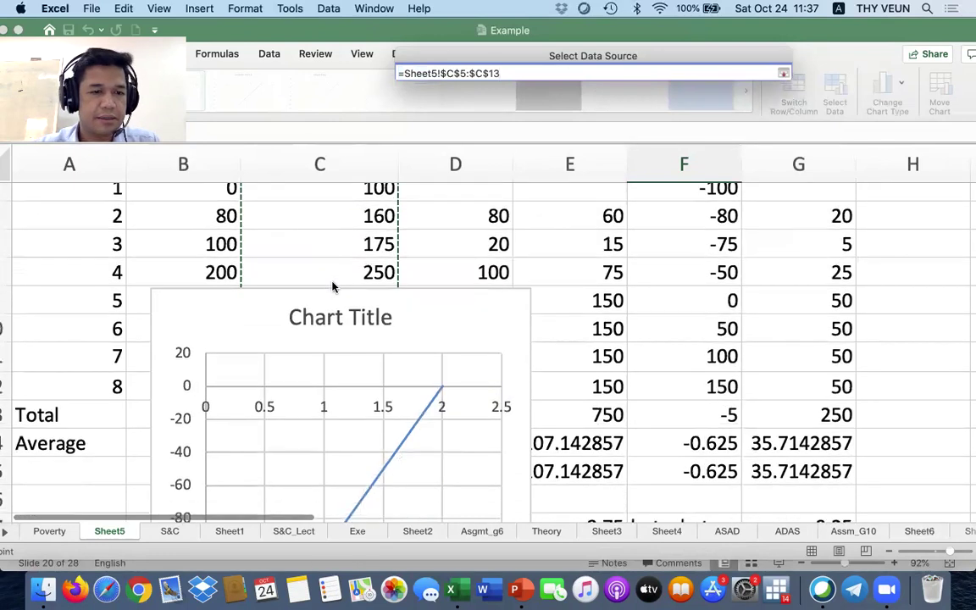
pyautogui.moveTo(332, 287); pyautogui.dragTo(366, 240)
# Step: Move the chart off the Income(Y) and Consumption (C) data so it sits over columns F to I
pyautogui.moveTo(394, 305); pyautogui.dragTo(773, 189)
pyautogui.scroll(-5, 714, 308)
pyautogui.scroll(4, 714, 310)
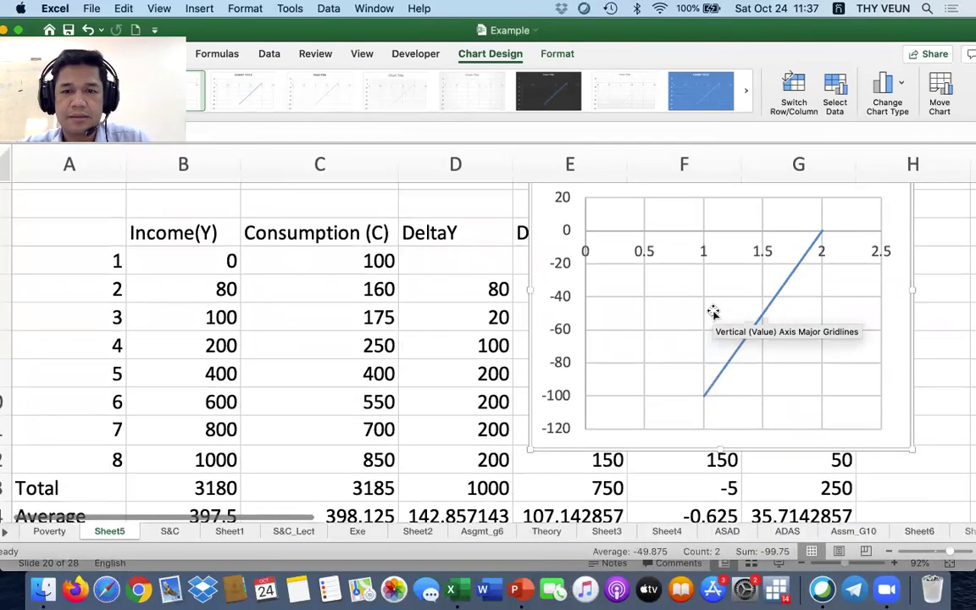
pyautogui.scroll(-1, 714, 311)
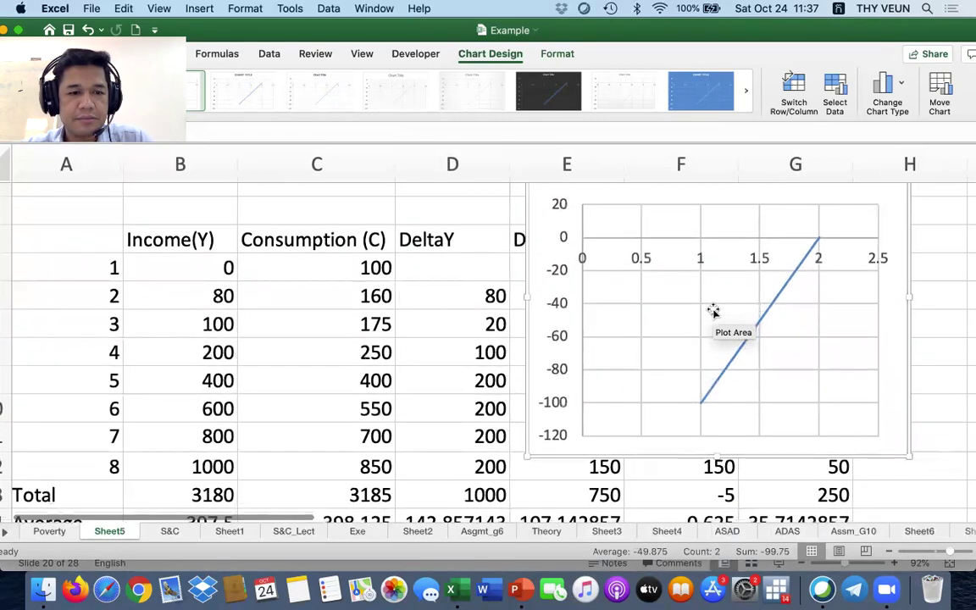
pyautogui.scroll(2, 714, 311)
pyautogui.scroll(-1, 712, 316)
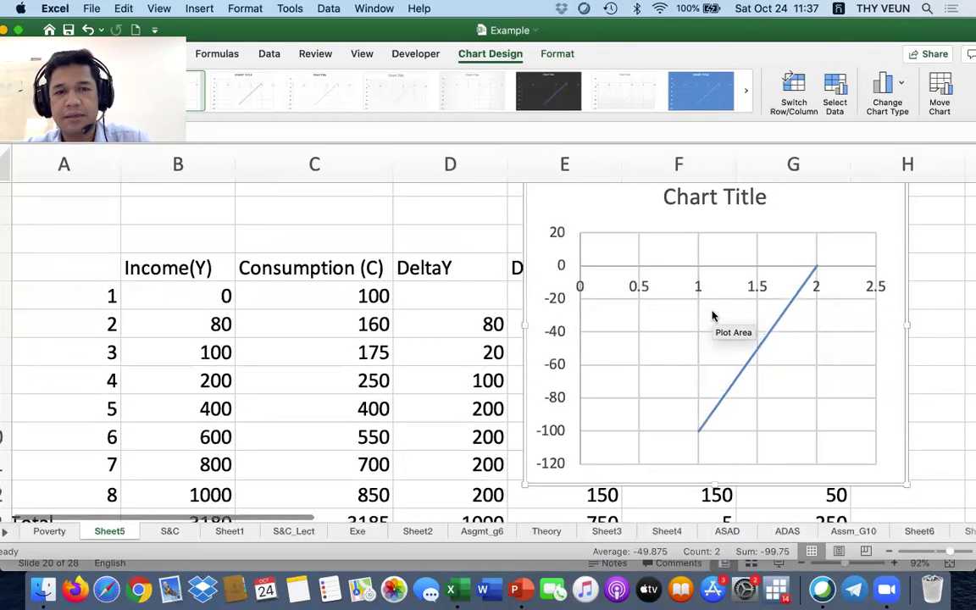
pyautogui.click(943, 555)
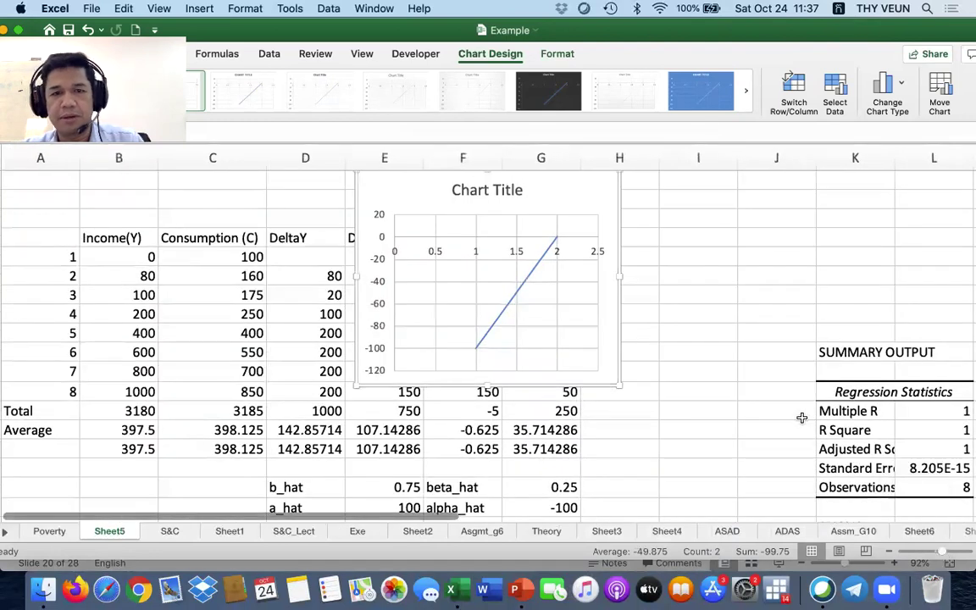
pyautogui.moveTo(614, 218); pyautogui.dragTo(659, 228)
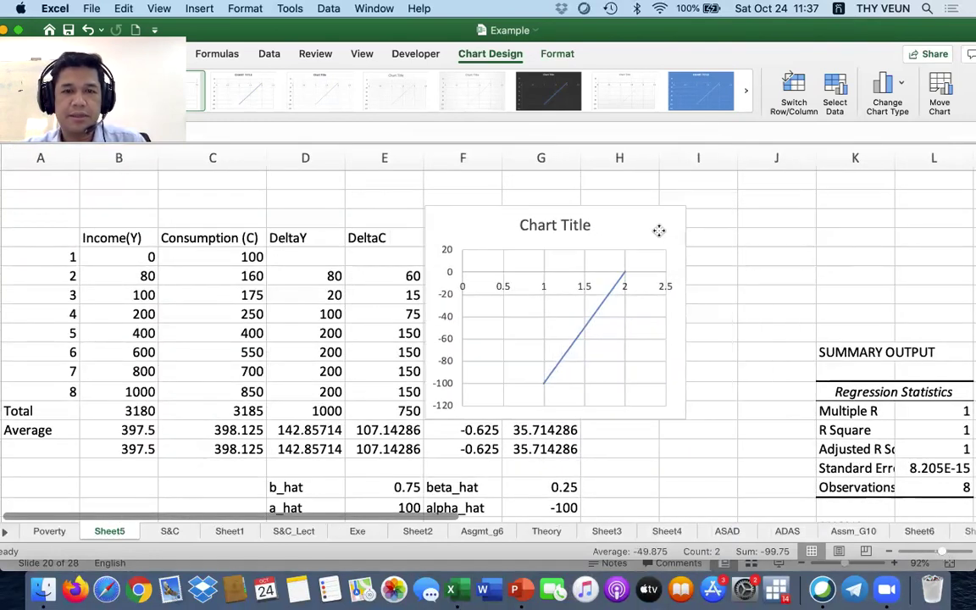
# Step: Reopen the chart's data source settings, switch the keyboard input language to Latin letters, and name Series1 "C"
pyautogui.rightClick(564, 284)
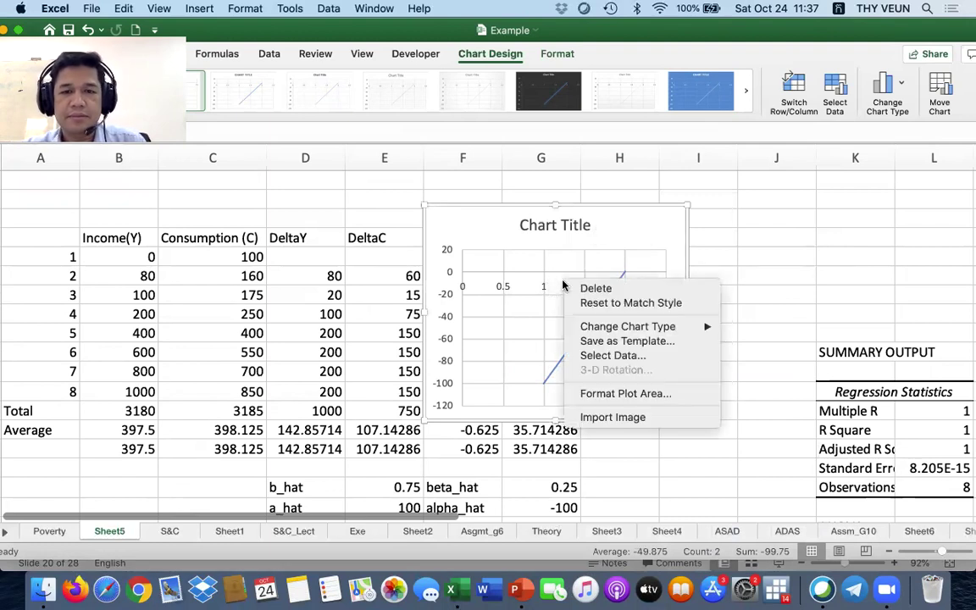
pyautogui.click(624, 356)
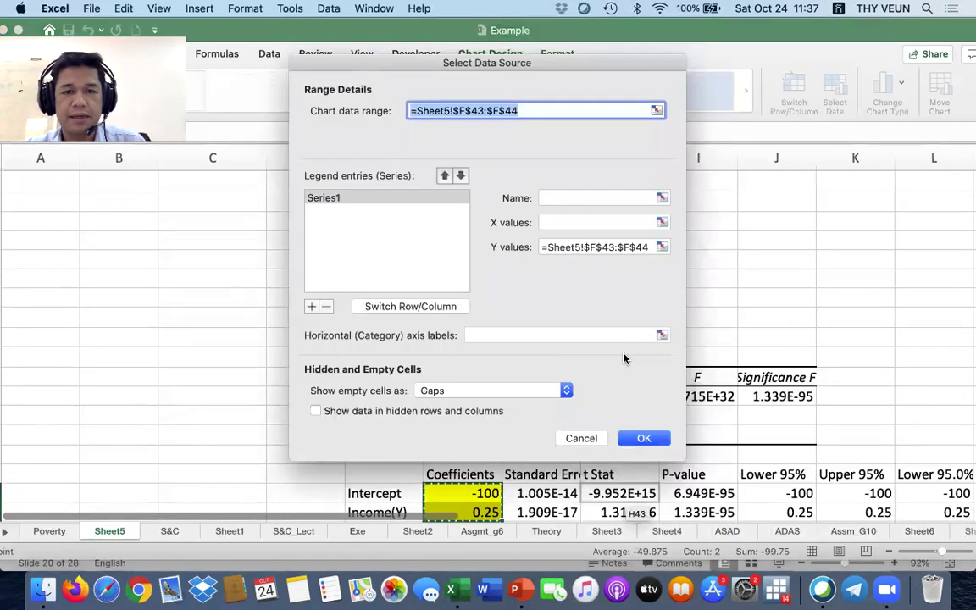
pyautogui.click(368, 231)
pyautogui.click(564, 197)
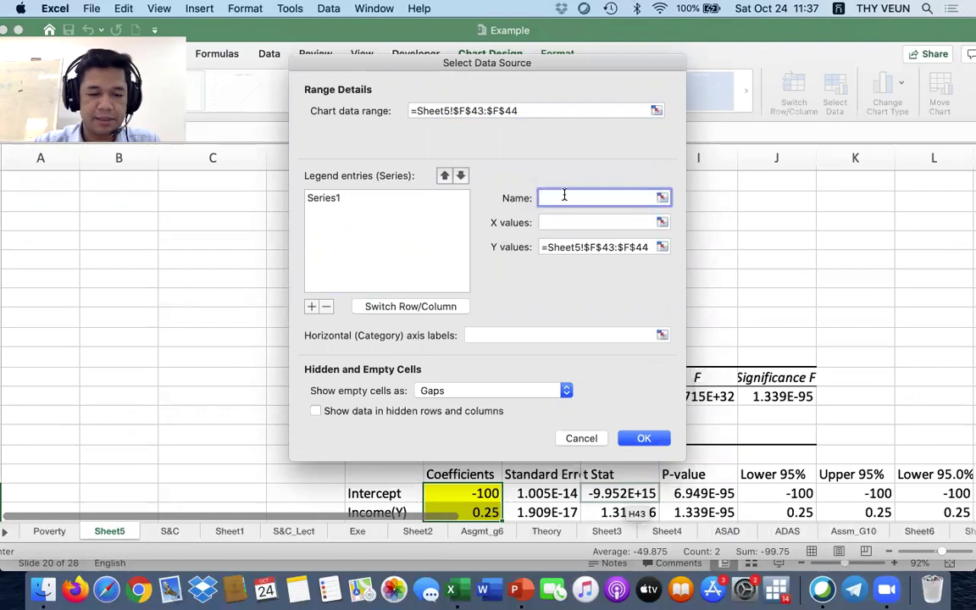
pyautogui.write('c')
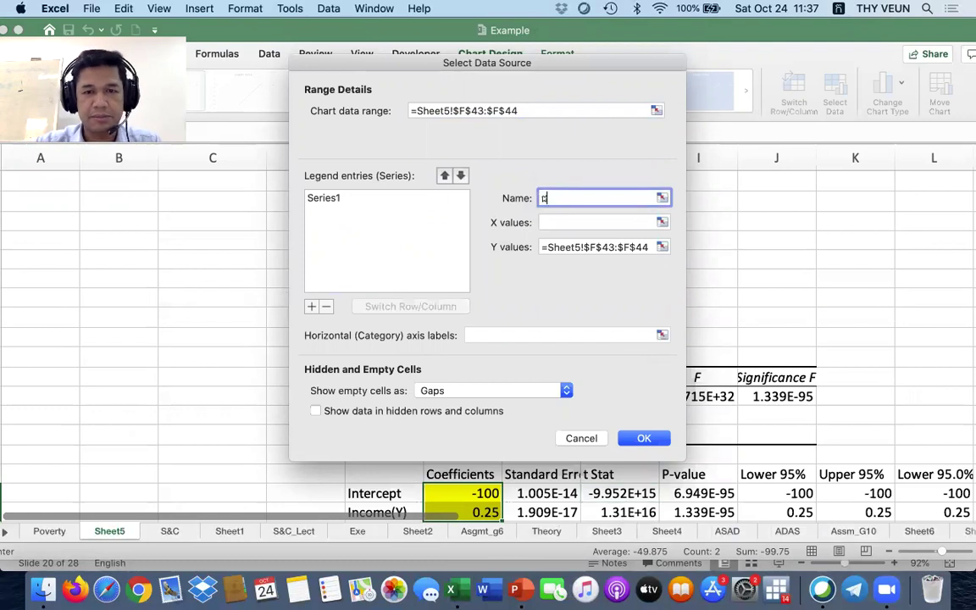
pyautogui.click(836, 9)
pyautogui.click(767, 29)
pyautogui.write('C')
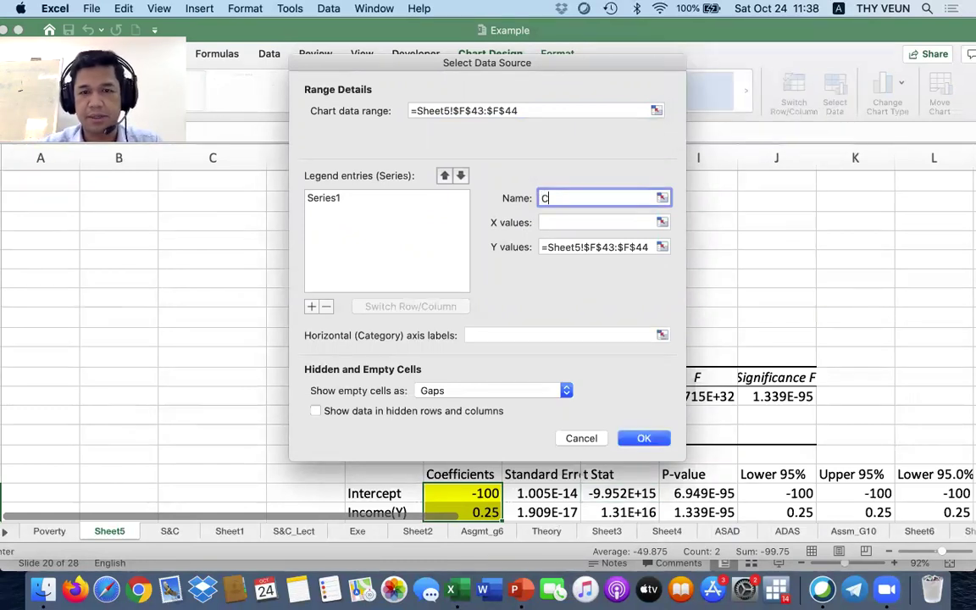
# Step: Set the X values of the series to the Income(Y) range B5:B12 in Sheet5
pyautogui.click(614, 219)
pyautogui.click(661, 222)
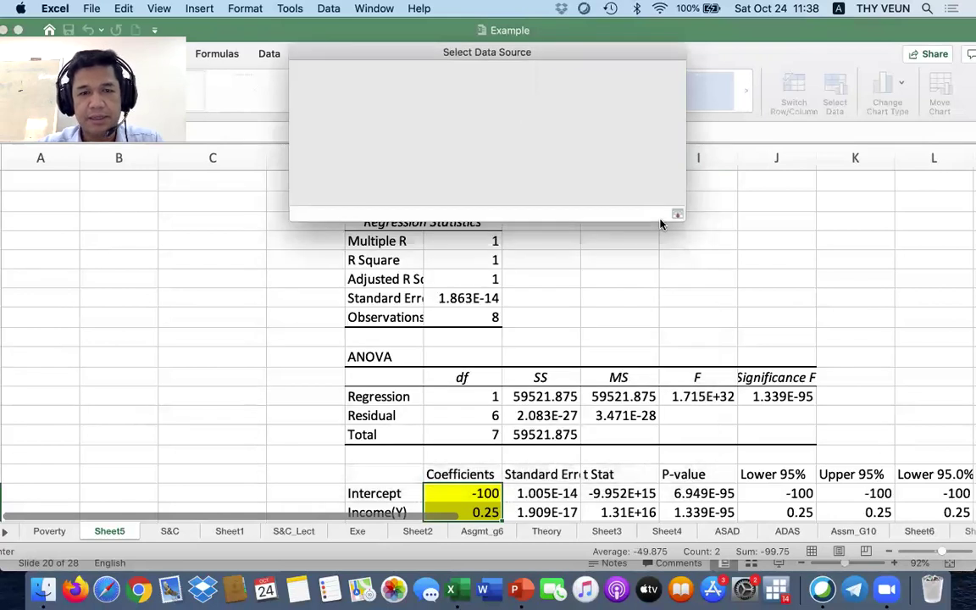
pyautogui.scroll(2, 365, 245)
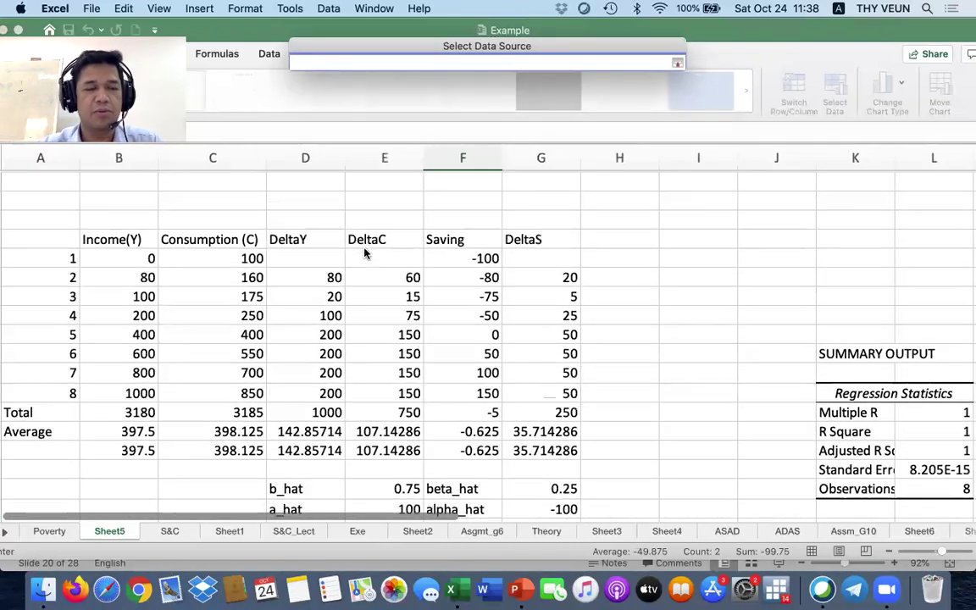
pyautogui.moveTo(134, 256); pyautogui.dragTo(135, 392)
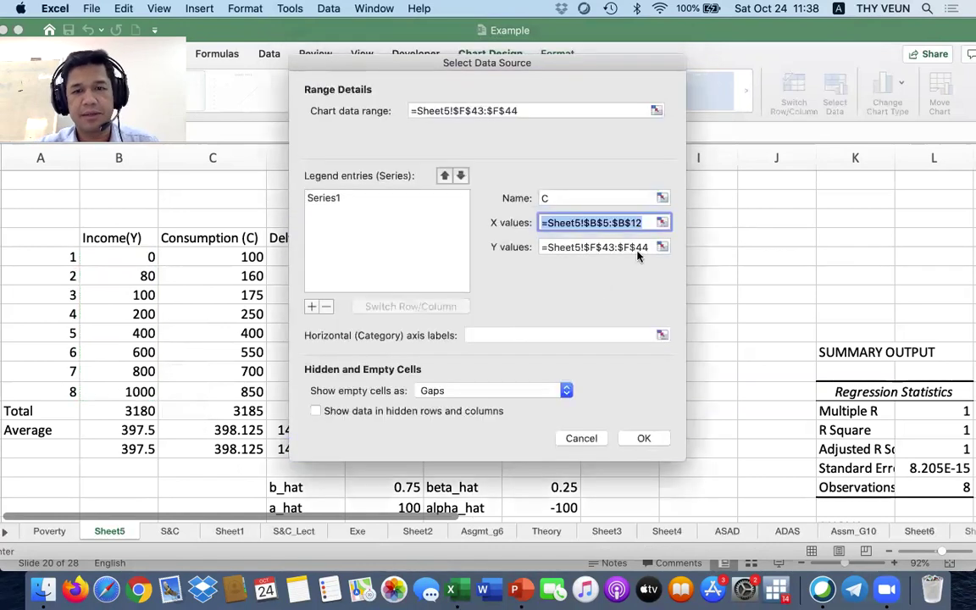
# Step: Set the Y values of the series to the Consumption (C) range C5:C12 in Sheet5 and apply the data source settings
pyautogui.click(661, 245)
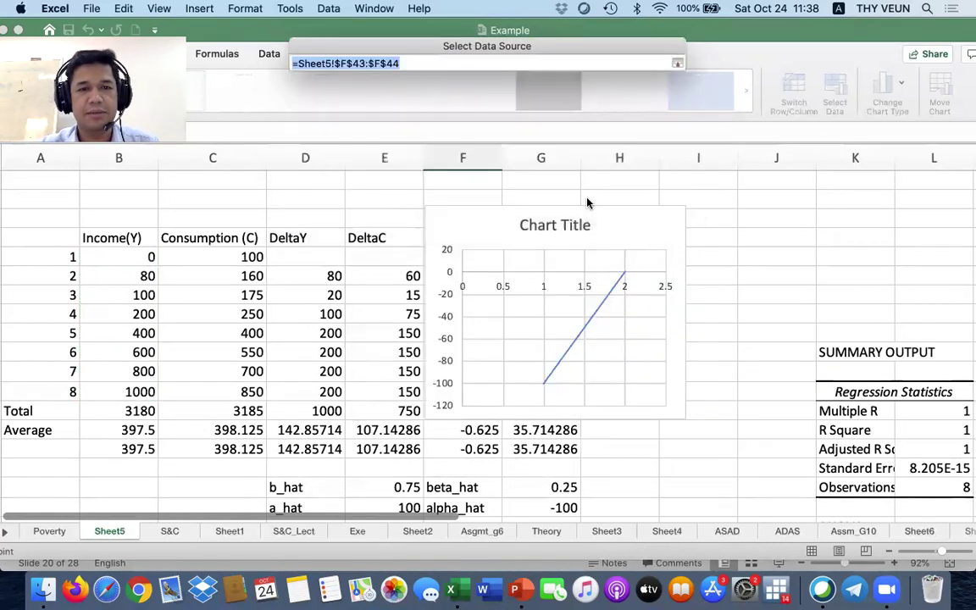
pyautogui.scroll(-5, 585, 203)
pyautogui.scroll(10, 266, 306)
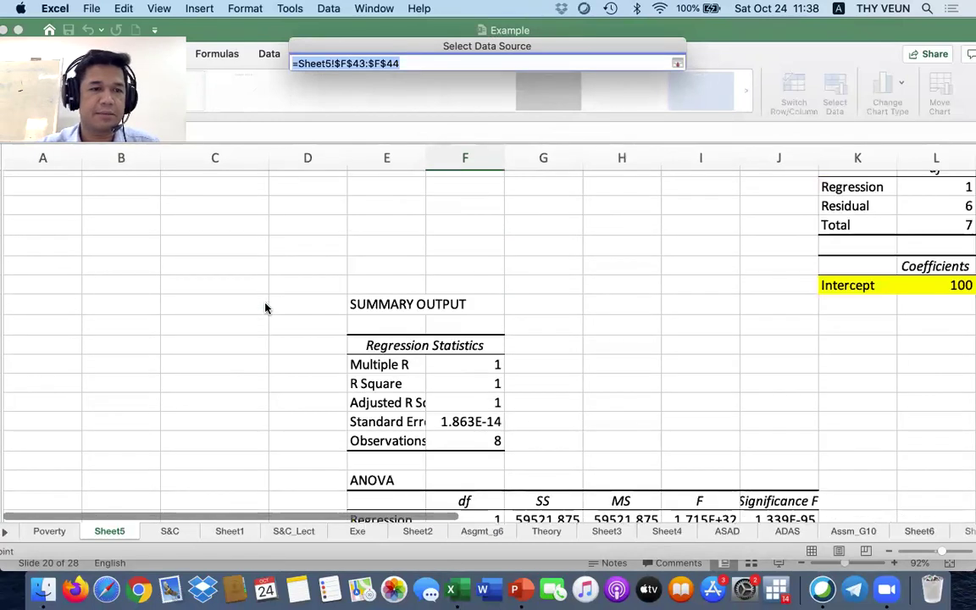
pyautogui.moveTo(230, 260); pyautogui.dragTo(232, 395)
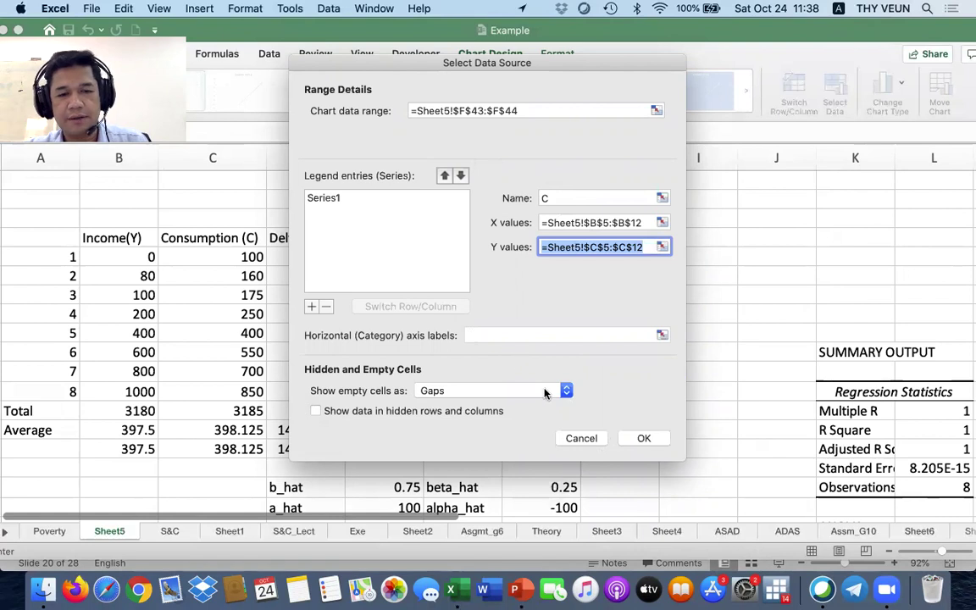
pyautogui.click(644, 438)
# Step: Move the chart clear of the Saving column and enlarge it so it spans columns G to K
pyautogui.scroll(-3, 734, 321)
pyautogui.scroll(3, 712, 289)
pyautogui.moveTo(656, 226); pyautogui.dragTo(749, 202)
pyautogui.moveTo(647, 398); pyautogui.dragTo(647, 446)
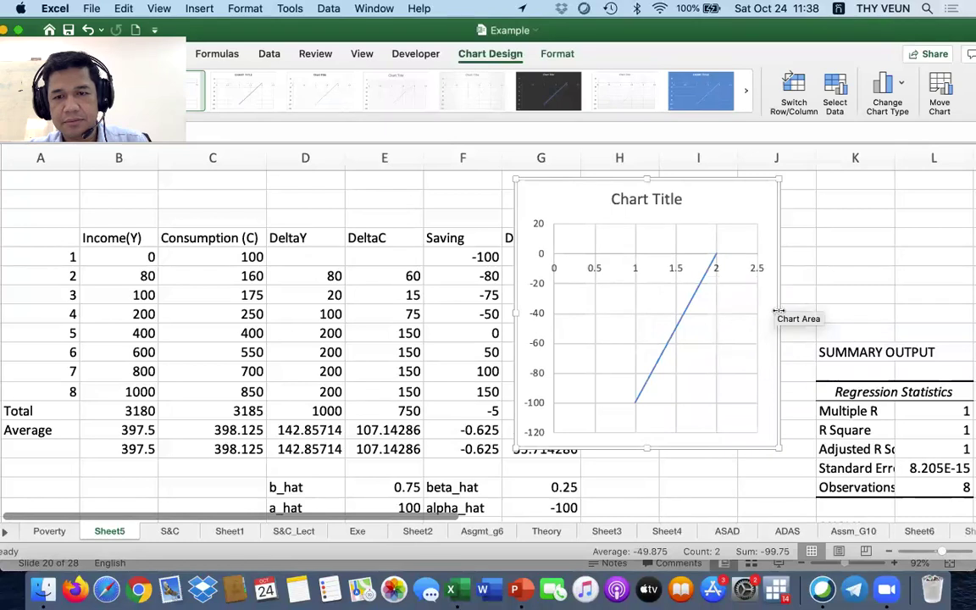
pyautogui.moveTo(777, 311); pyautogui.dragTo(878, 298)
pyautogui.scroll(-3, 710, 348)
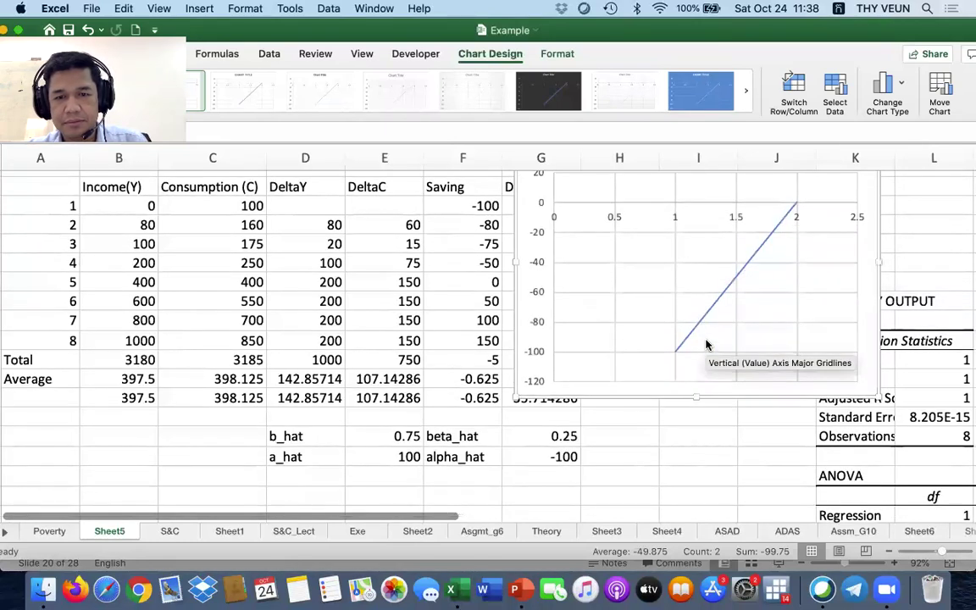
pyautogui.scroll(-5, 707, 346)
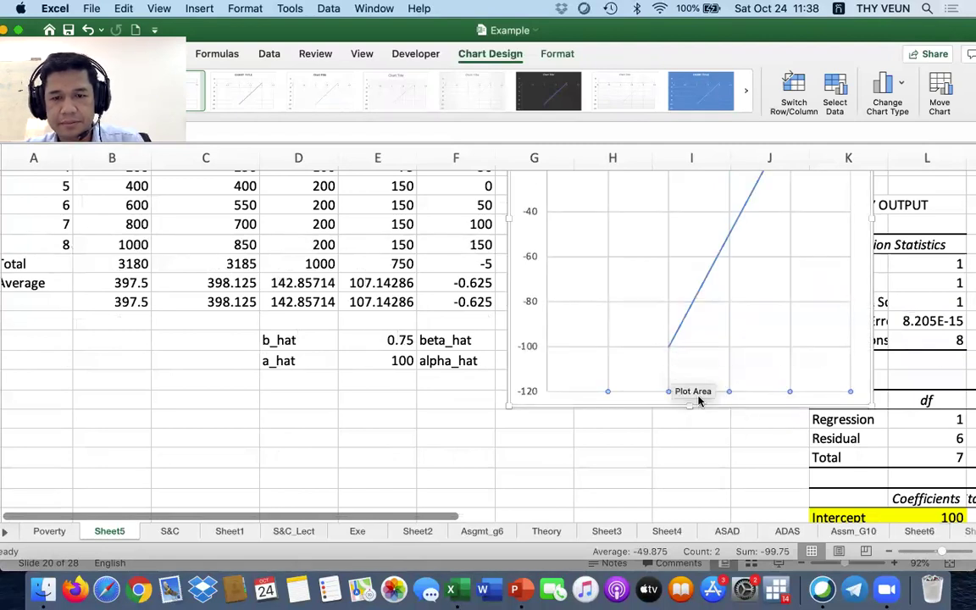
pyautogui.moveTo(693, 405); pyautogui.dragTo(685, 342)
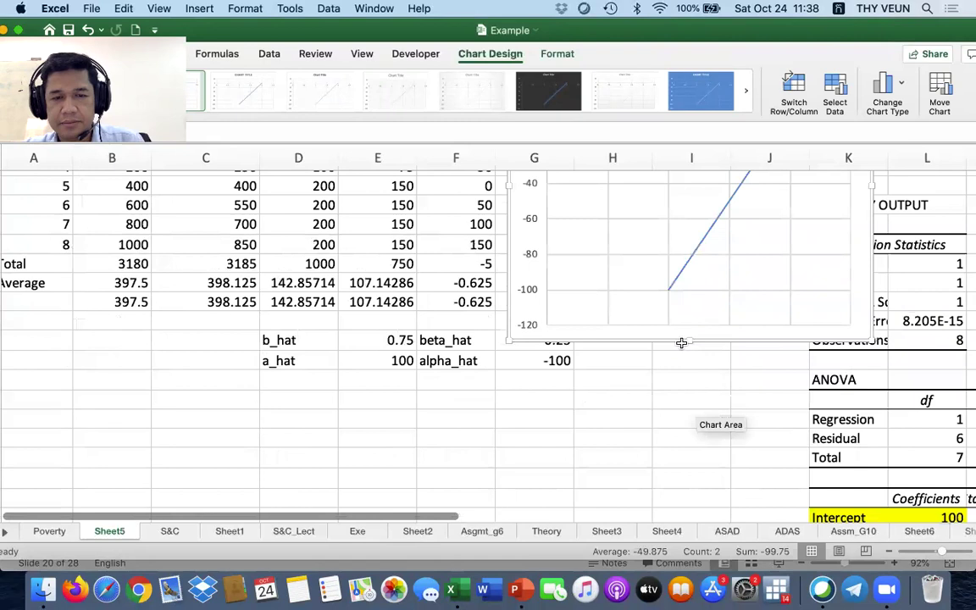
pyautogui.scroll(6, 682, 342)
pyautogui.hscroll(3, 682, 343)
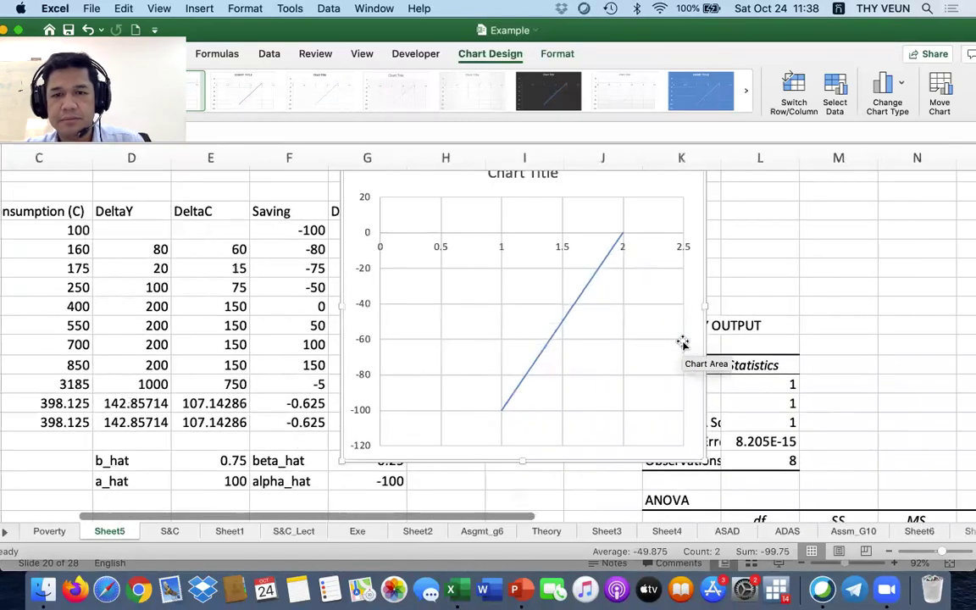
pyautogui.scroll(1, 682, 342)
pyautogui.hscroll(-1, 682, 342)
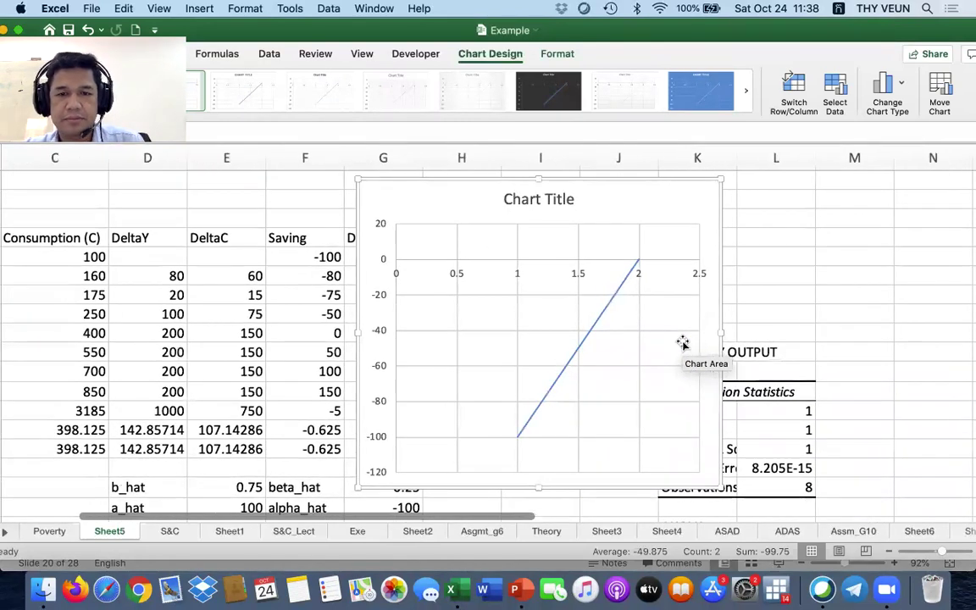
pyautogui.hscroll(-3, 621, 320)
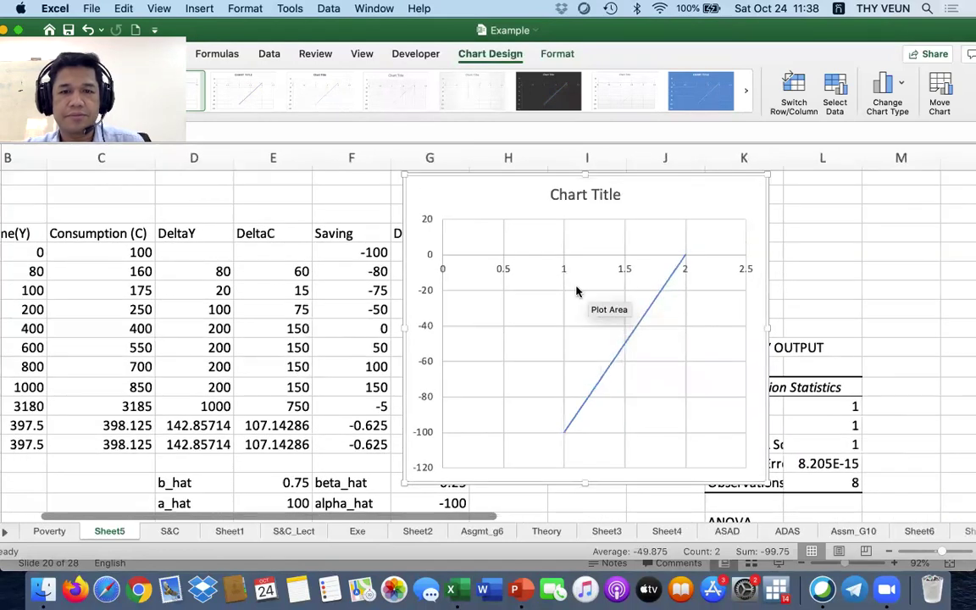
pyautogui.rightClick(576, 291)
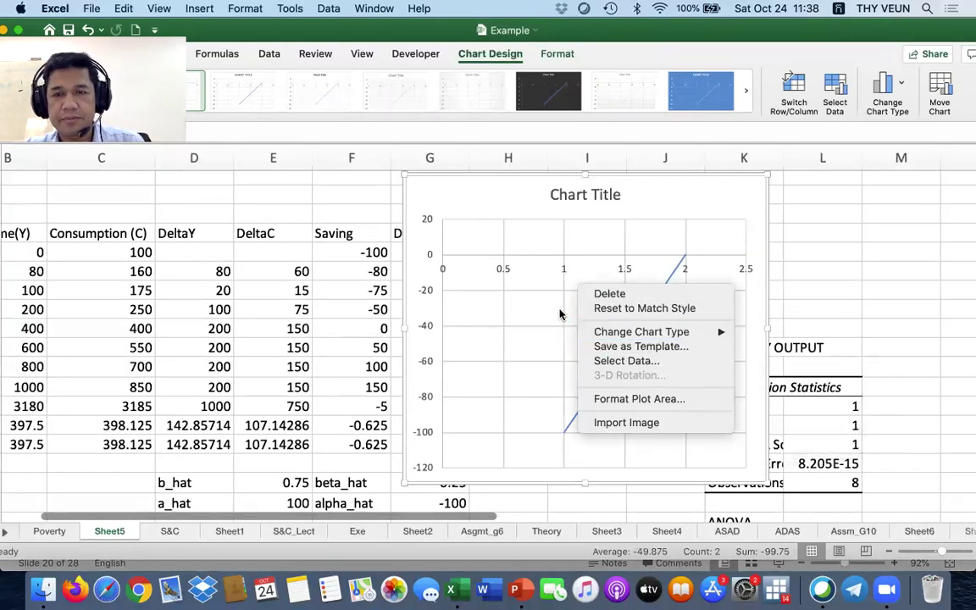
pyautogui.click(547, 292)
pyautogui.hscroll(-1, 567, 277)
pyautogui.scroll(1, 567, 277)
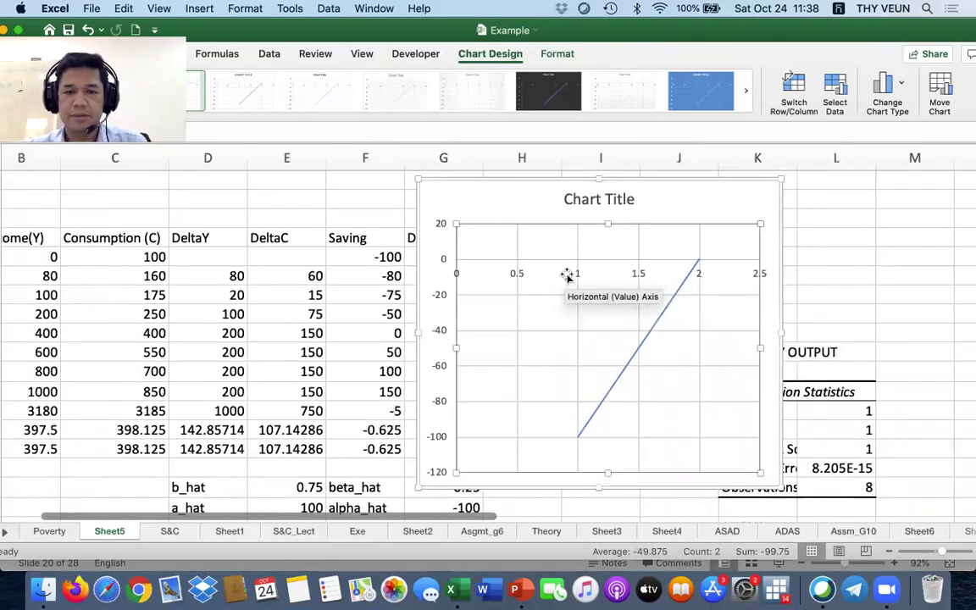
pyautogui.hscroll(-1, 571, 255)
# Step: Delete the chart title and the whole chart from Sheet5
pyautogui.click(573, 207)
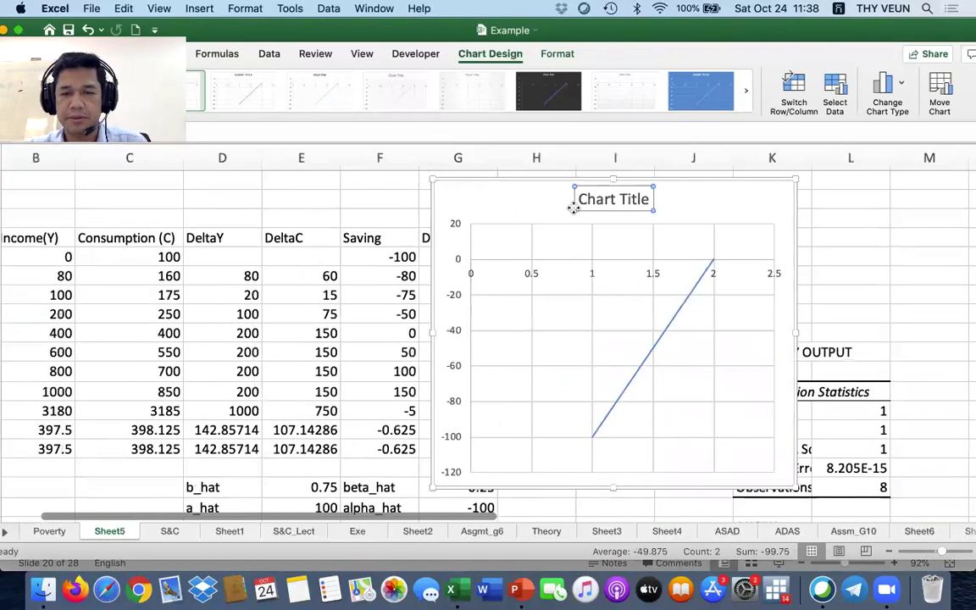
pyautogui.press('Delete')
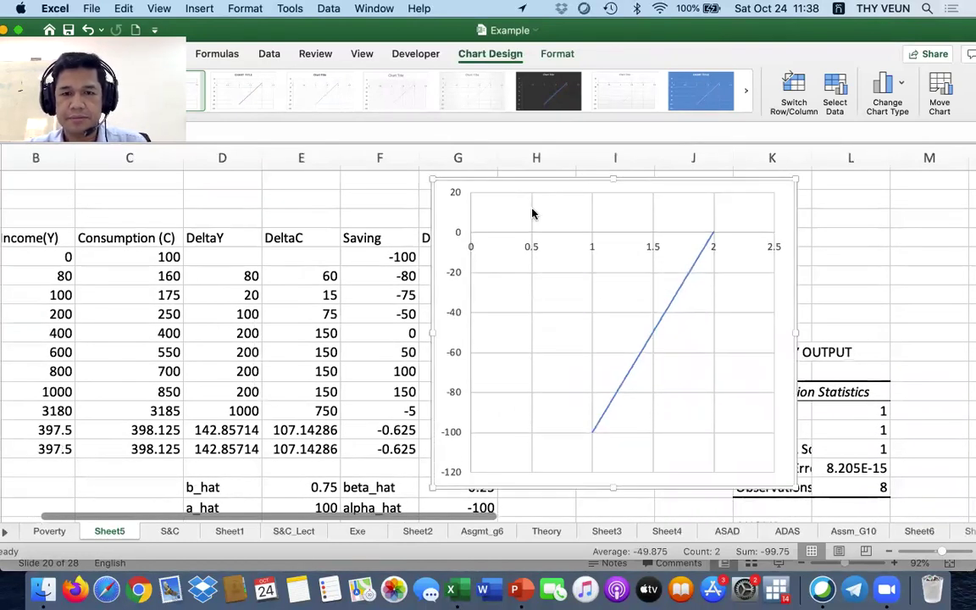
pyautogui.press('Delete')
pyautogui.hscroll(-3, 501, 266)
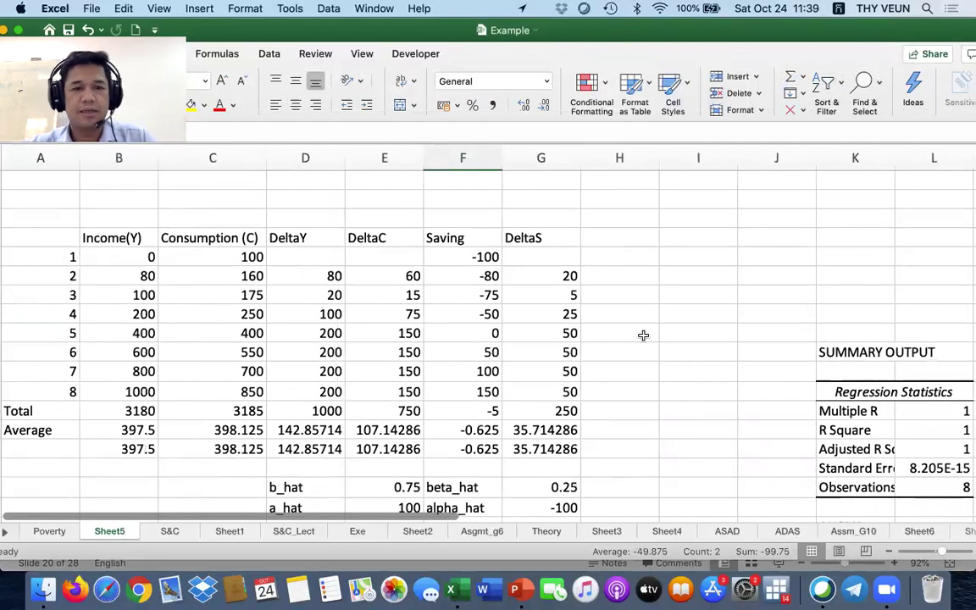
pyautogui.scroll(-3, 643, 335)
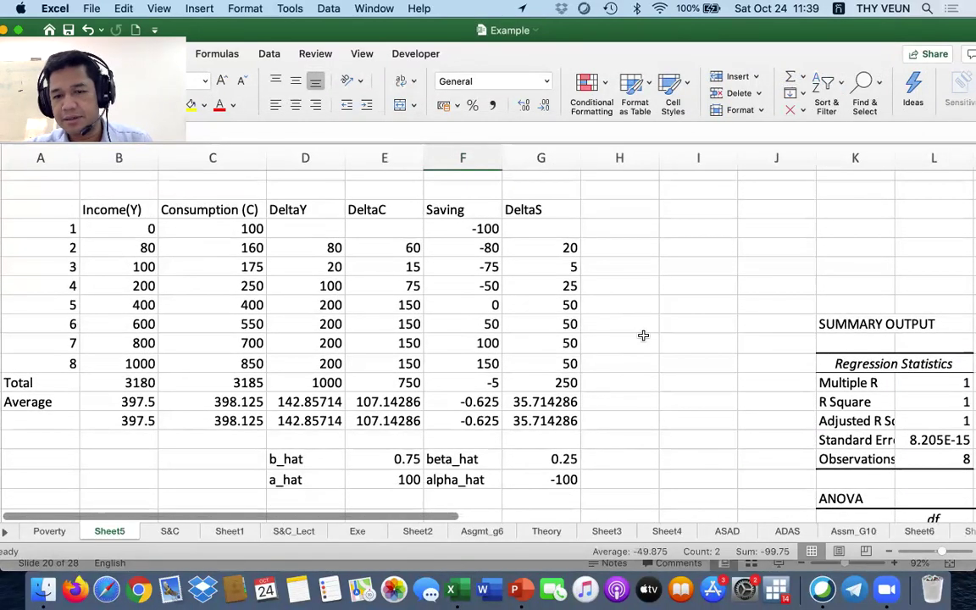
# Step: Insert a scatter chart with straight lines and no markers in Sheet5
pyautogui.scroll(-5, 643, 336)
pyautogui.scroll(6, 643, 335)
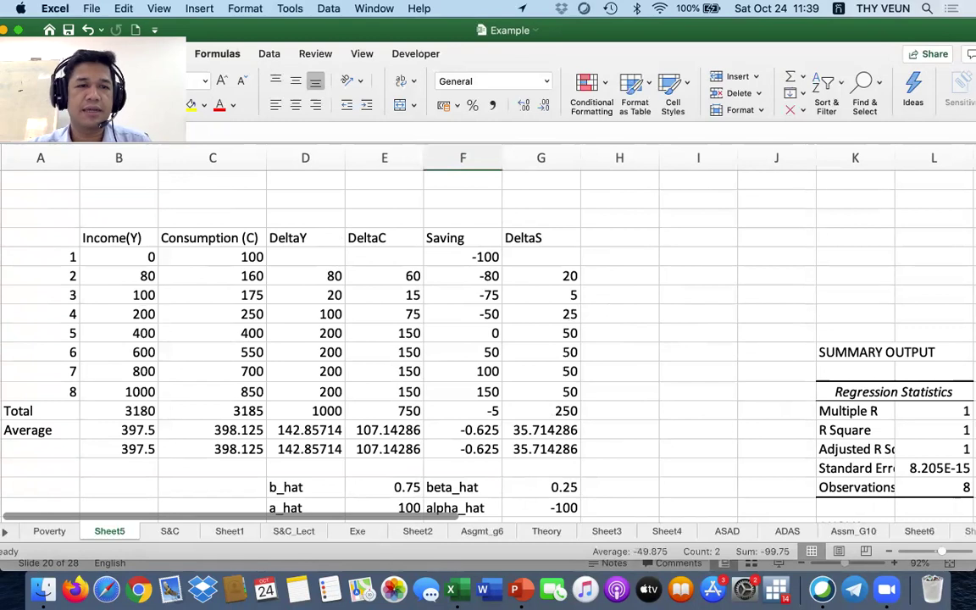
pyautogui.moveTo(312, 28); pyautogui.dragTo(437, 21)
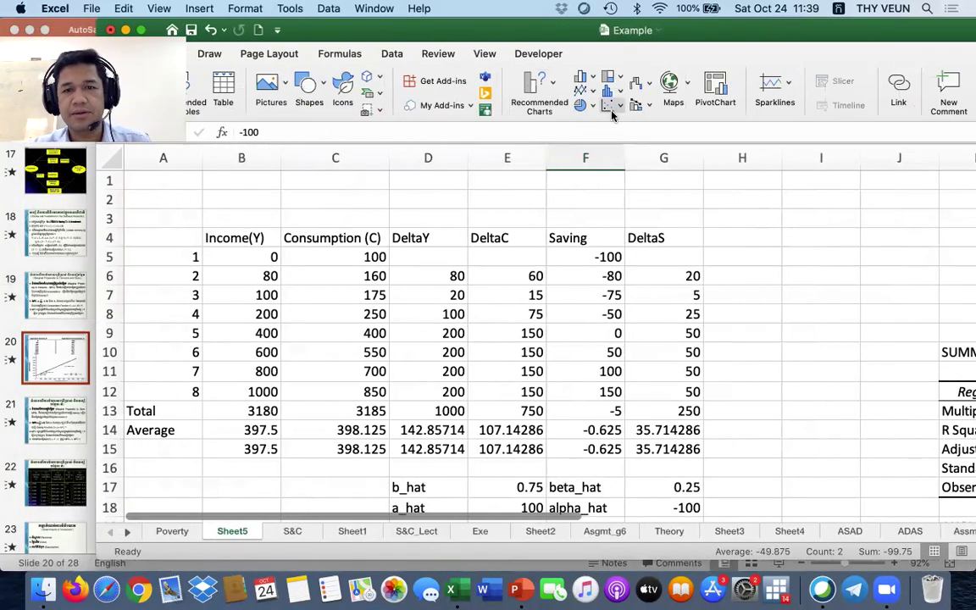
pyautogui.click(609, 104)
pyautogui.click(773, 187)
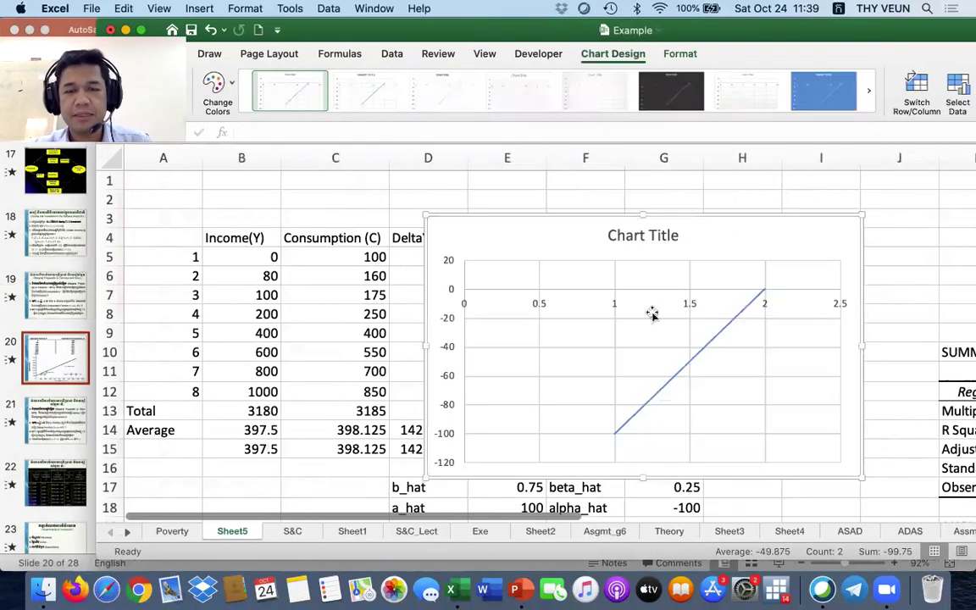
# Step: Open the new chart's data source settings and replace the existing series with a new empty one
pyautogui.scroll(-1, 650, 314)
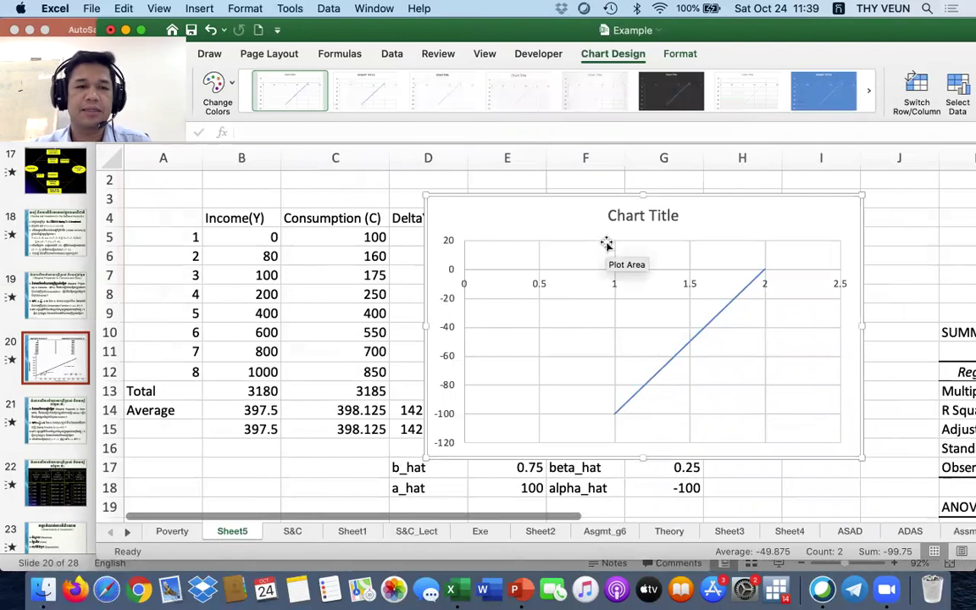
pyautogui.rightClick(574, 264)
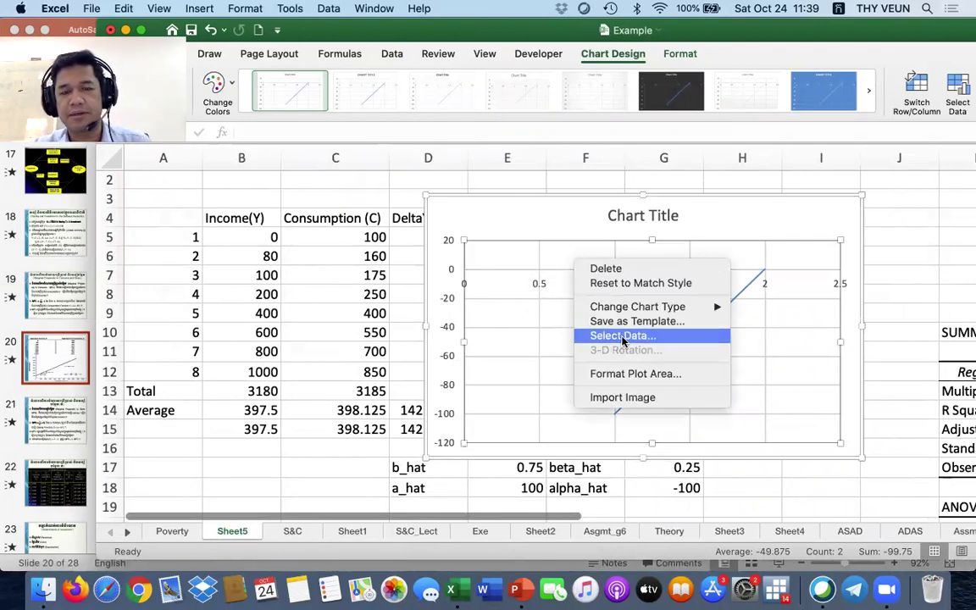
pyautogui.click(622, 337)
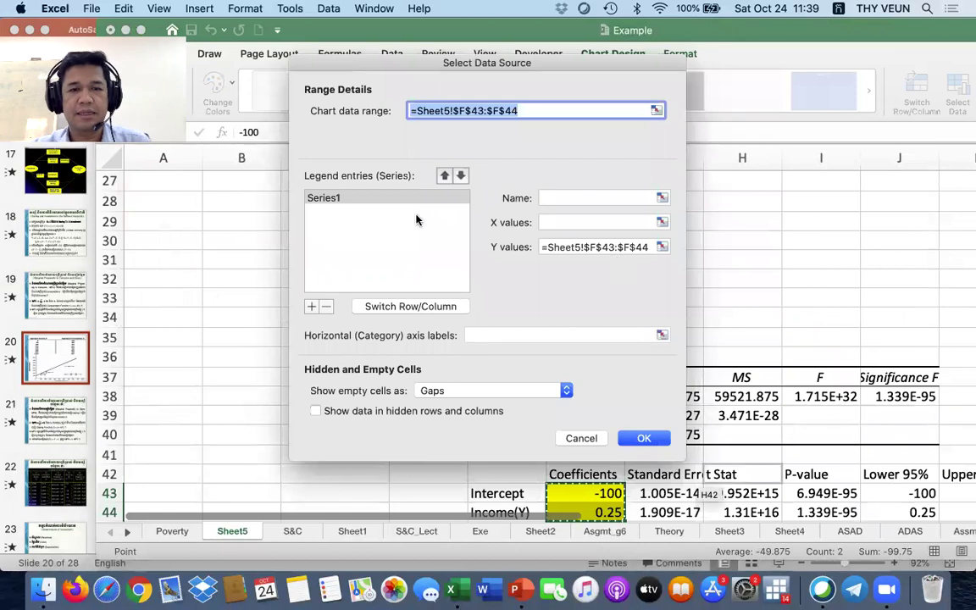
pyautogui.click(326, 306)
pyautogui.click(311, 307)
# Step: Name the new series C after switching the keyboard input source from Khmer to ABC - Extended
pyautogui.click(631, 197)
pyautogui.write('=')
pyautogui.press('BackSpace')
pyautogui.click(839, 8)
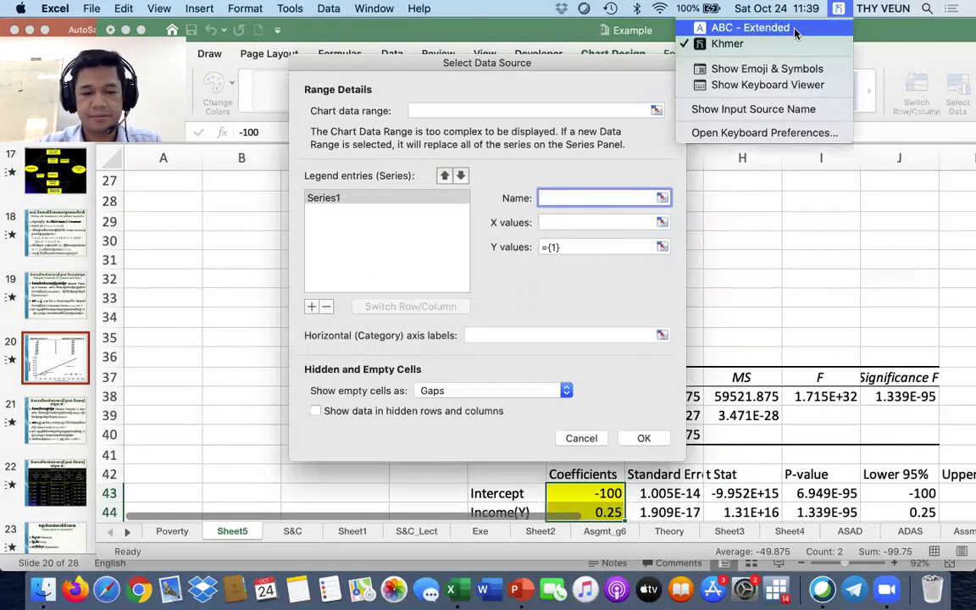
pyautogui.click(720, 27)
pyautogui.write('C')
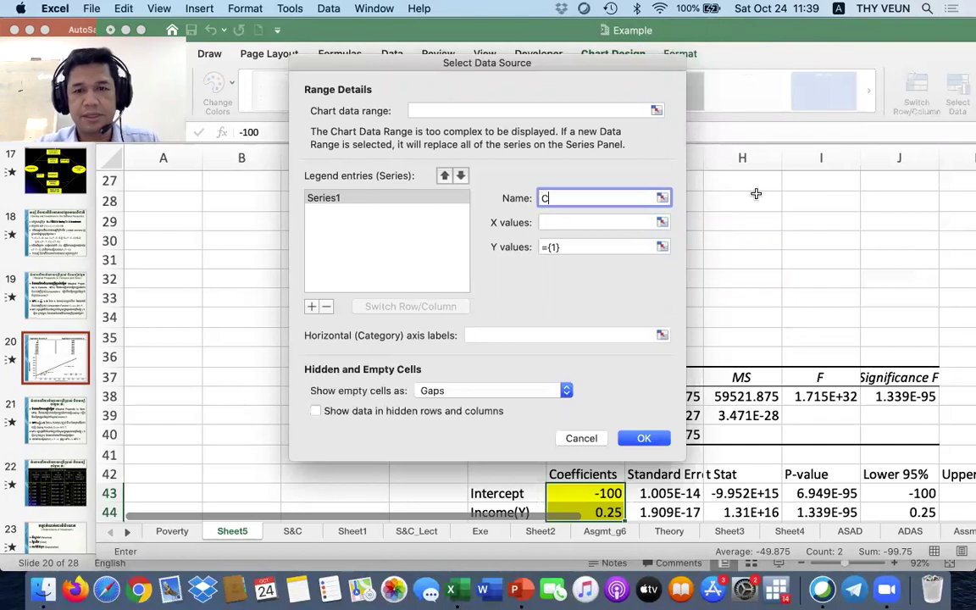
# Step: Set the X values of series C to the Income(Y) range B5:B12 in Sheet5
pyautogui.click(661, 222)
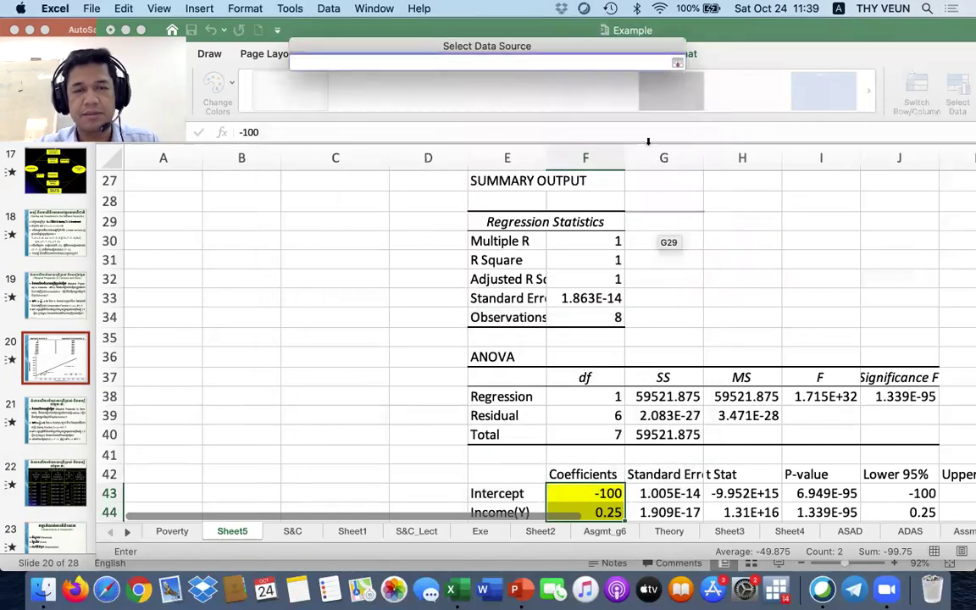
pyautogui.scroll(5, 395, 223)
pyautogui.scroll(10, 395, 223)
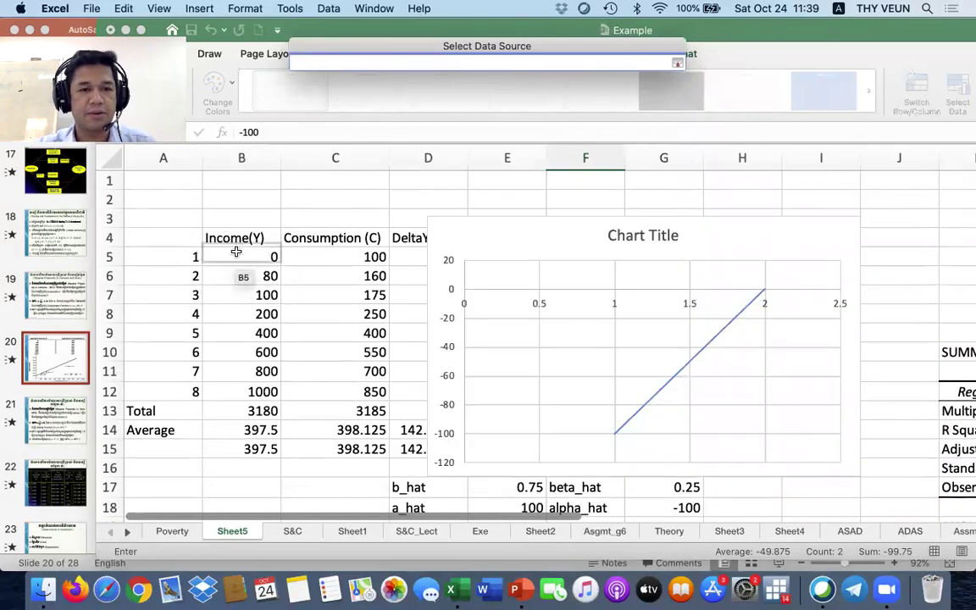
pyautogui.click(237, 253)
pyautogui.moveTo(236, 252); pyautogui.dragTo(231, 394)
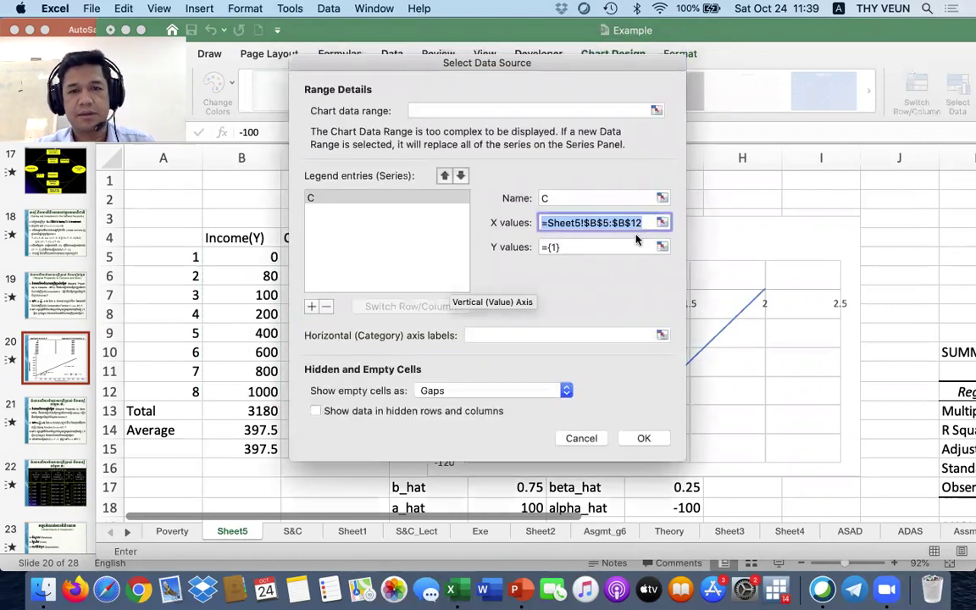
# Step: Set the Y values of series C to the Consumption (C) range C5:C12 and apply the data source settings
pyautogui.click(662, 247)
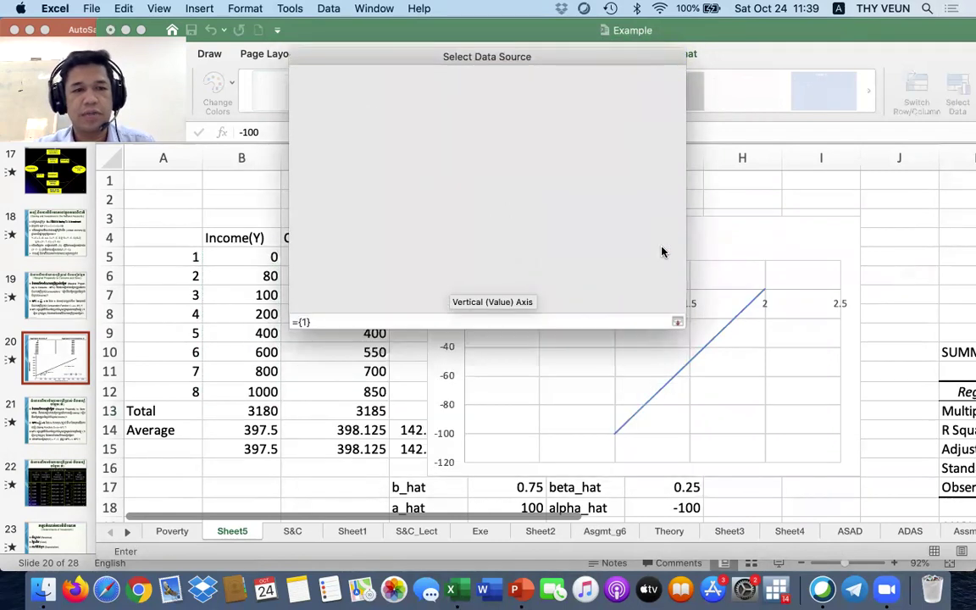
pyautogui.moveTo(319, 257); pyautogui.dragTo(332, 385)
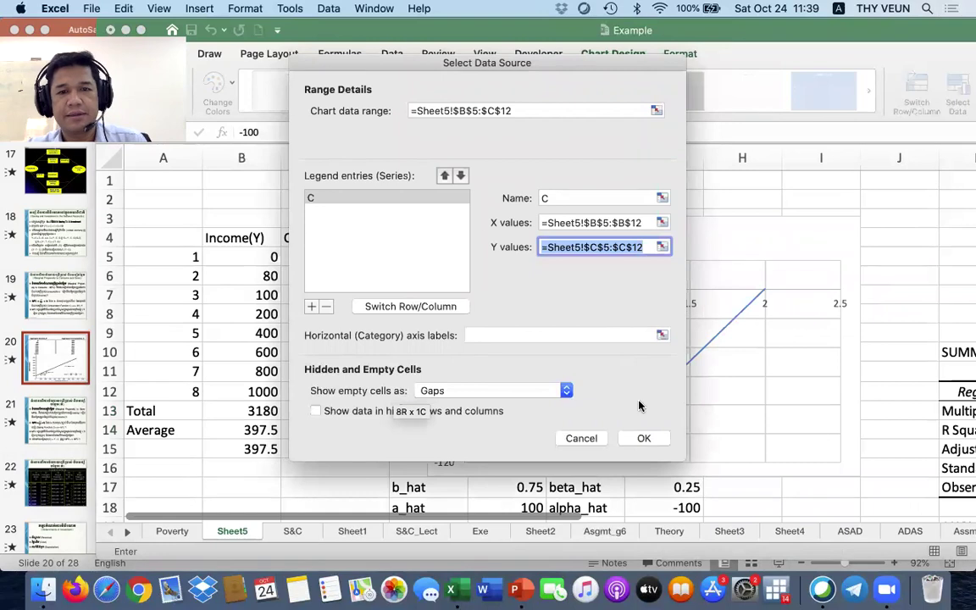
pyautogui.click(643, 439)
pyautogui.scroll(-2, 678, 320)
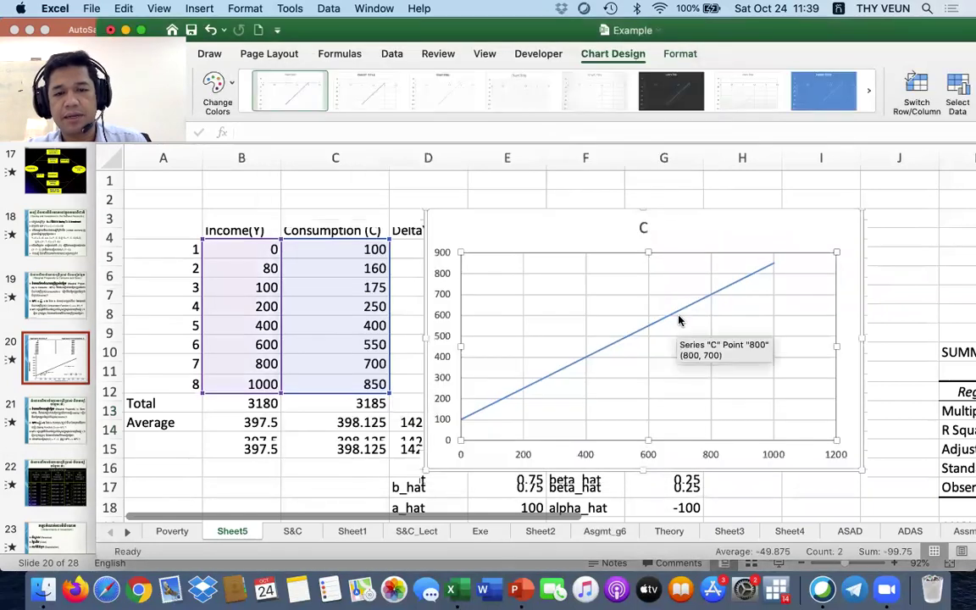
# Step: Narrow the chart's plot area slightly and move the chart a little so it starts within column D
pyautogui.scroll(-1, 724, 335)
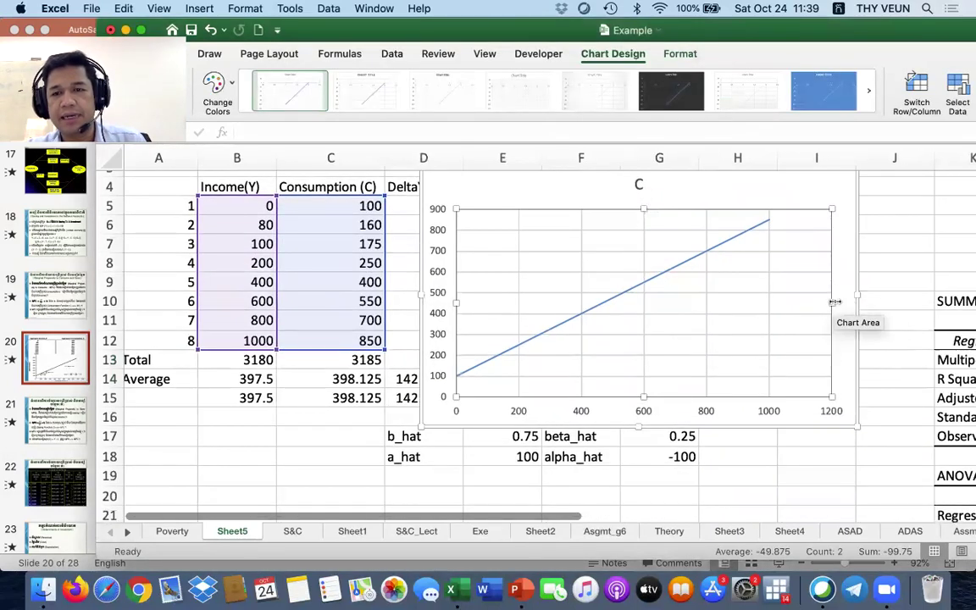
pyautogui.moveTo(832, 305); pyautogui.dragTo(819, 307)
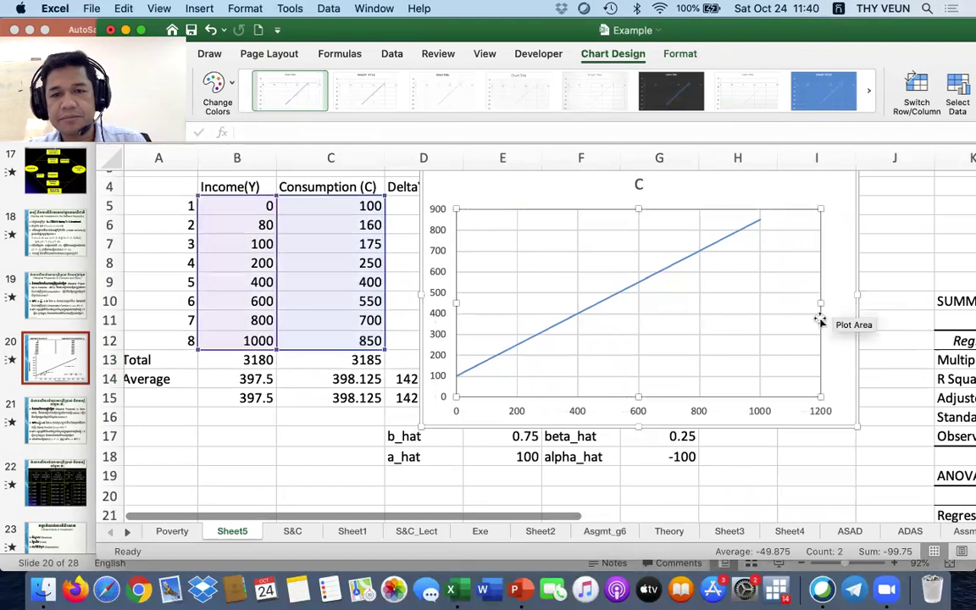
pyautogui.scroll(-1, 707, 398)
pyautogui.scroll(3, 697, 207)
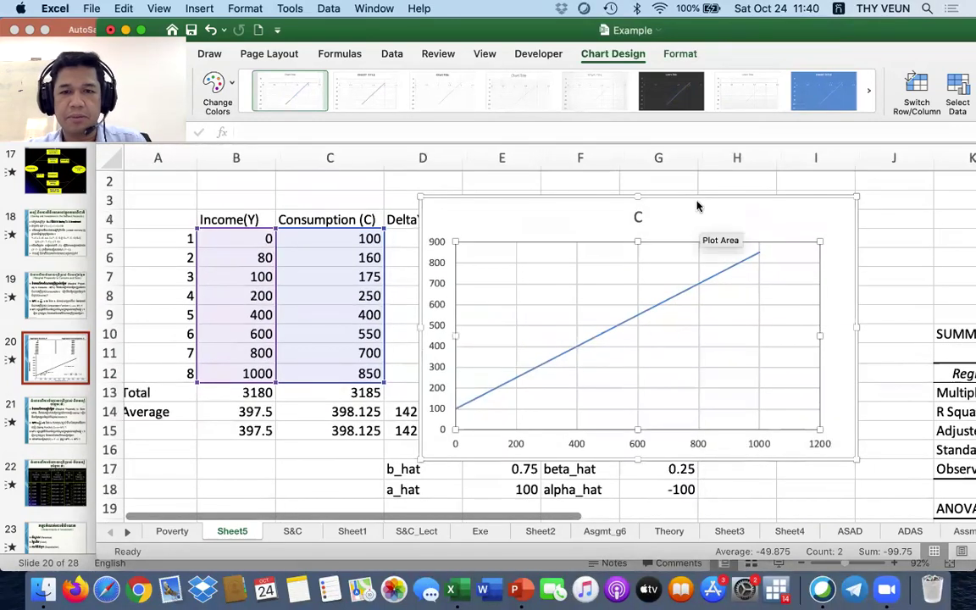
pyautogui.moveTo(701, 195); pyautogui.dragTo(710, 179)
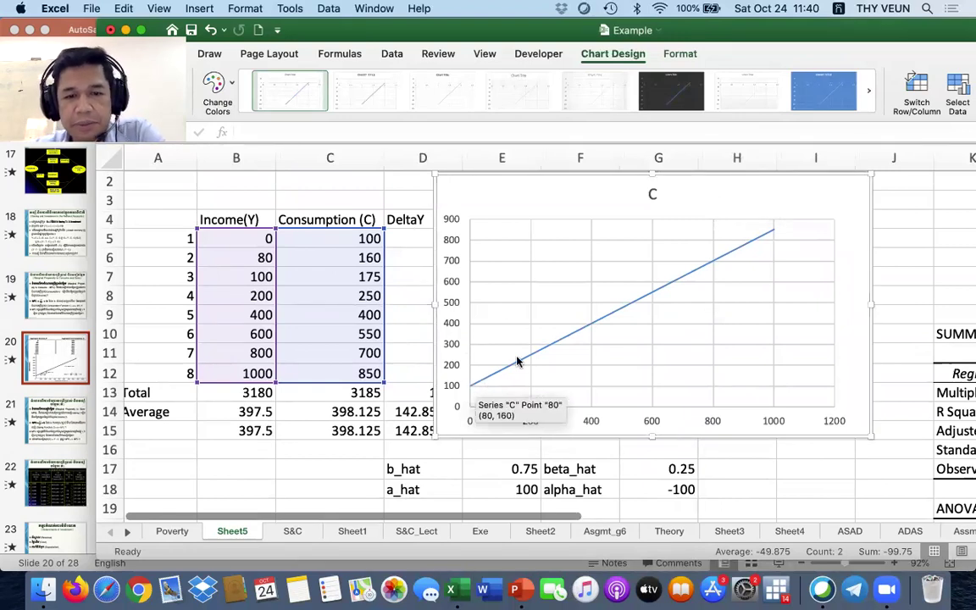
pyautogui.click(640, 302)
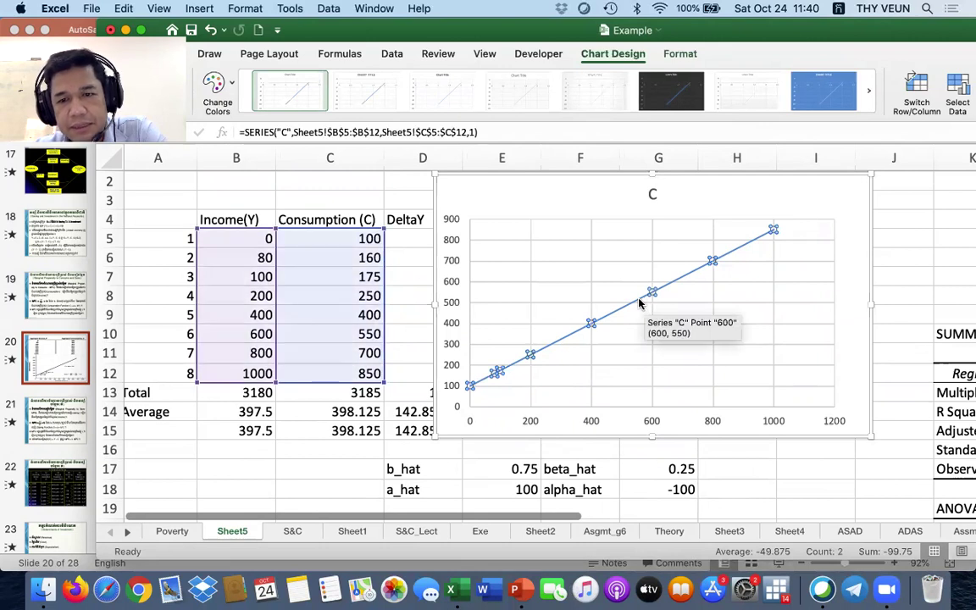
pyautogui.rightClick(652, 294)
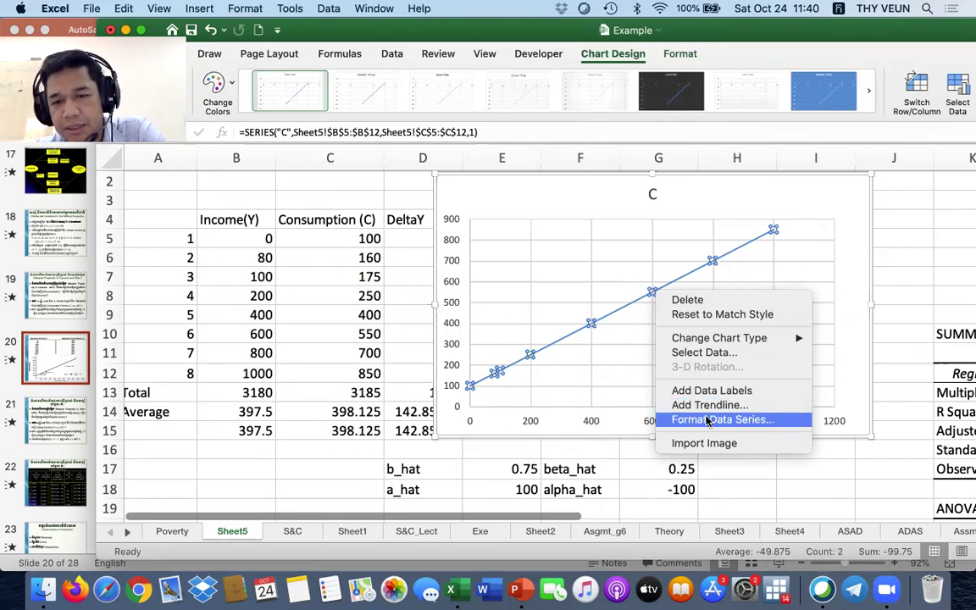
pyautogui.moveTo(719, 342)
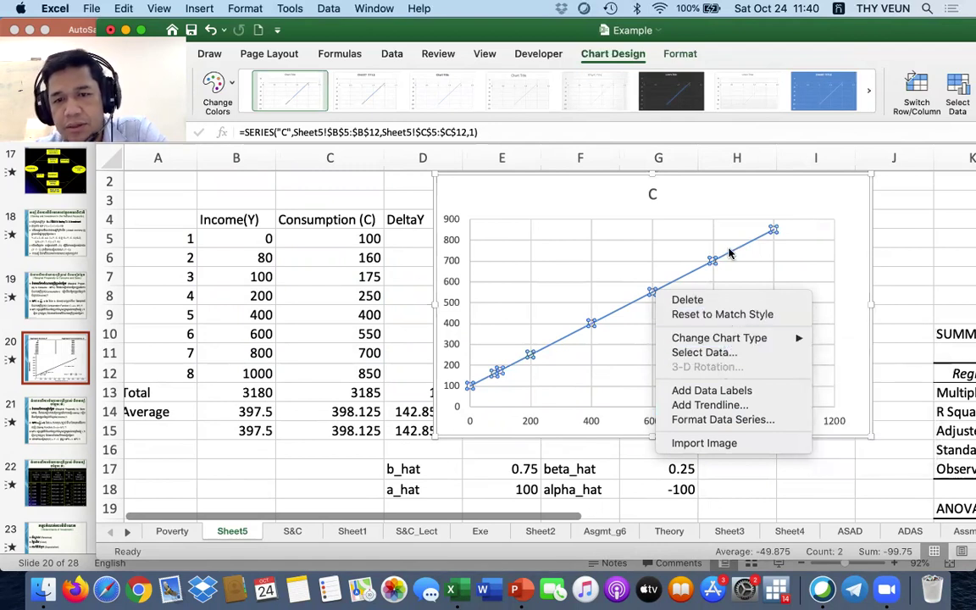
pyautogui.click(623, 210)
pyautogui.scroll(-2, 642, 381)
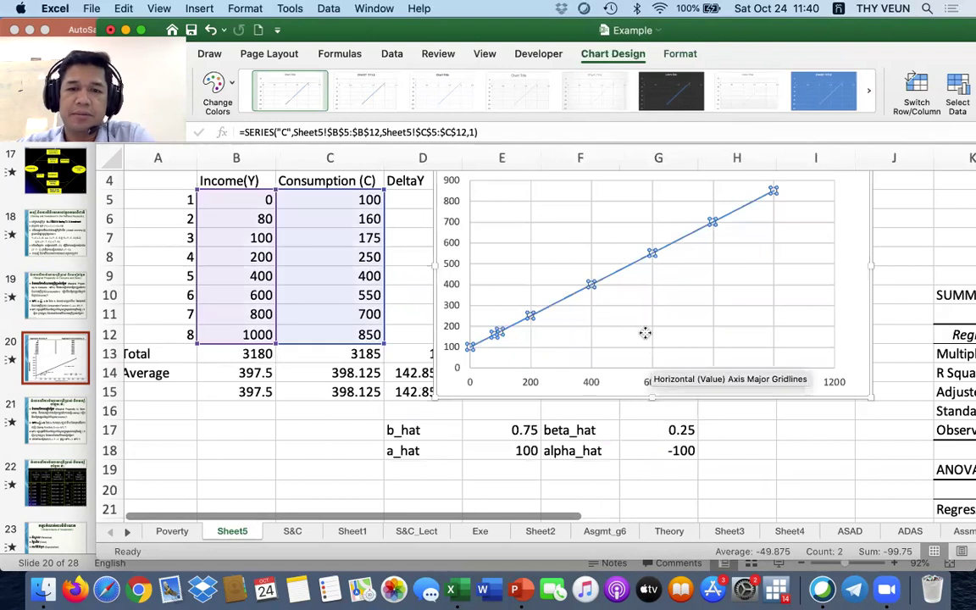
pyautogui.click(656, 298)
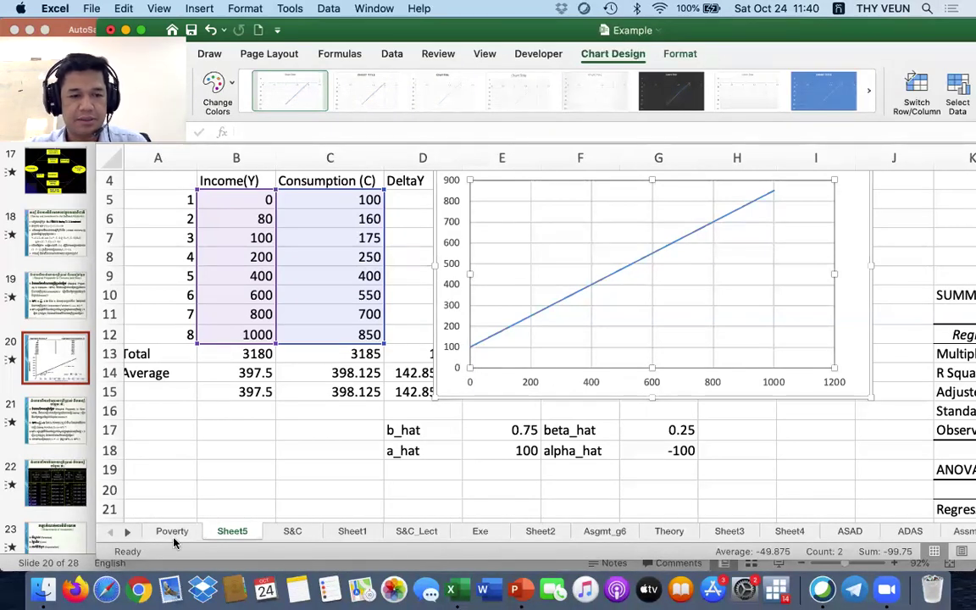
# Step: Handwrite the equation C = 100 + 0.75Y in yellow below the consumption line as a screen annotation, and clear it
pyautogui.moveTo(615, 312)
pyautogui.mouseDown()
pyautogui.moveTo(617, 323)
pyautogui.moveTo(683, 286)
pyautogui.moveTo(687, 303)
pyautogui.mouseUp()
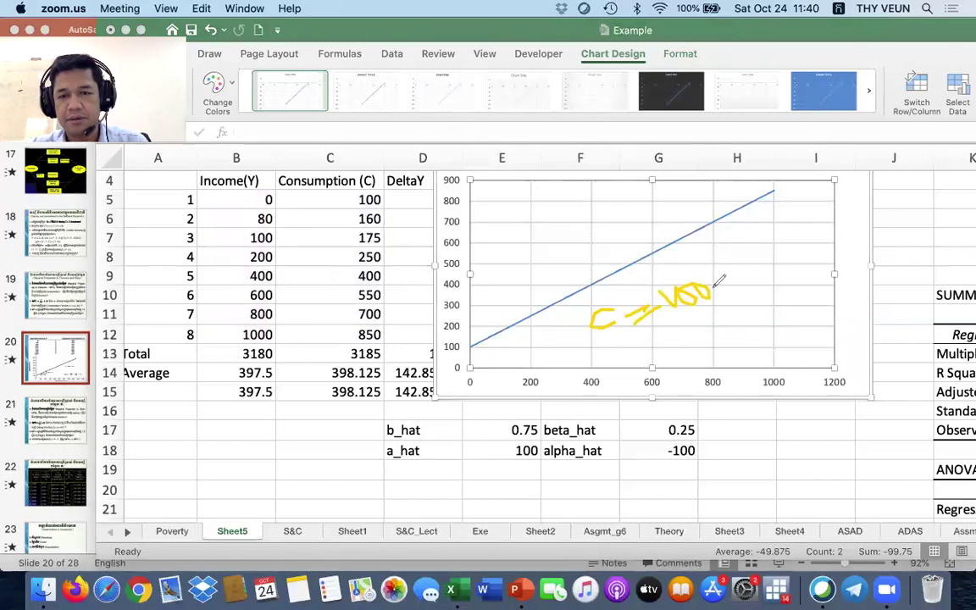
pyautogui.moveTo(747, 253); pyautogui.dragTo(756, 269)
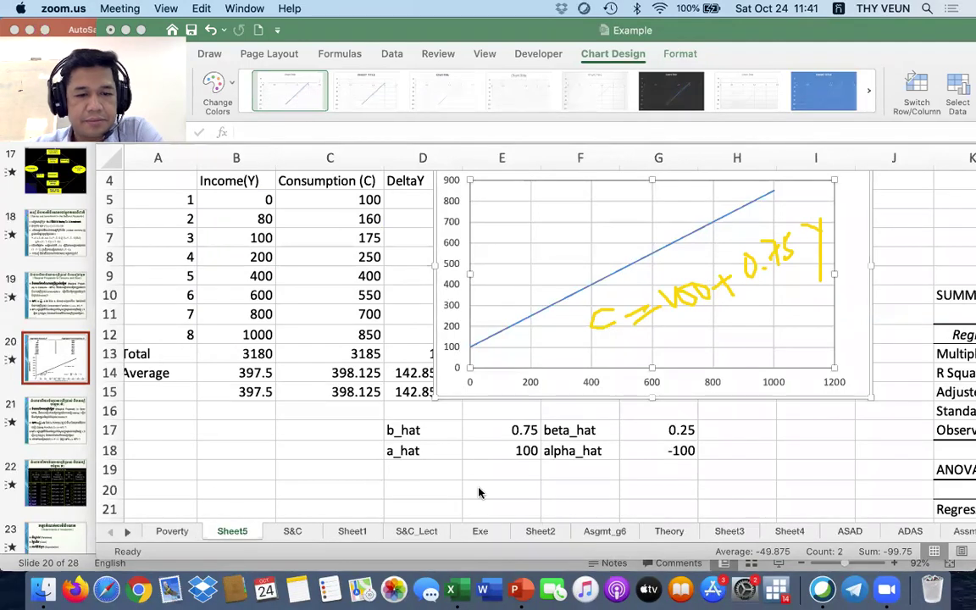
pyautogui.scroll(3, 590, 361)
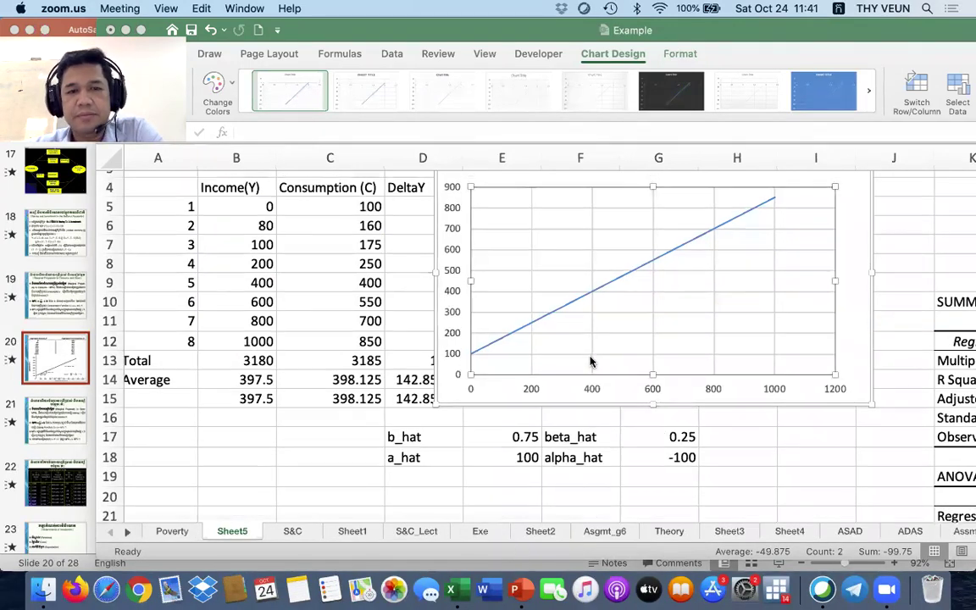
pyautogui.scroll(-5, 591, 362)
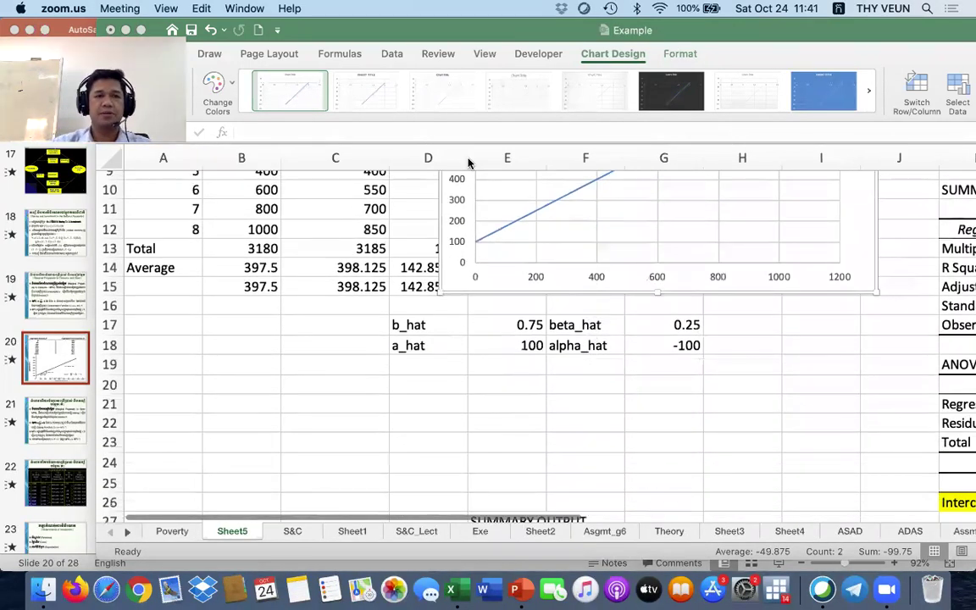
# Step: Minimize the workbook to return to the Chapter4newMacro presentation, start the slide show at slide 20 and advance to the Marginal Propensity to Save slide
pyautogui.click(343, 32)
pyautogui.press('super+m')
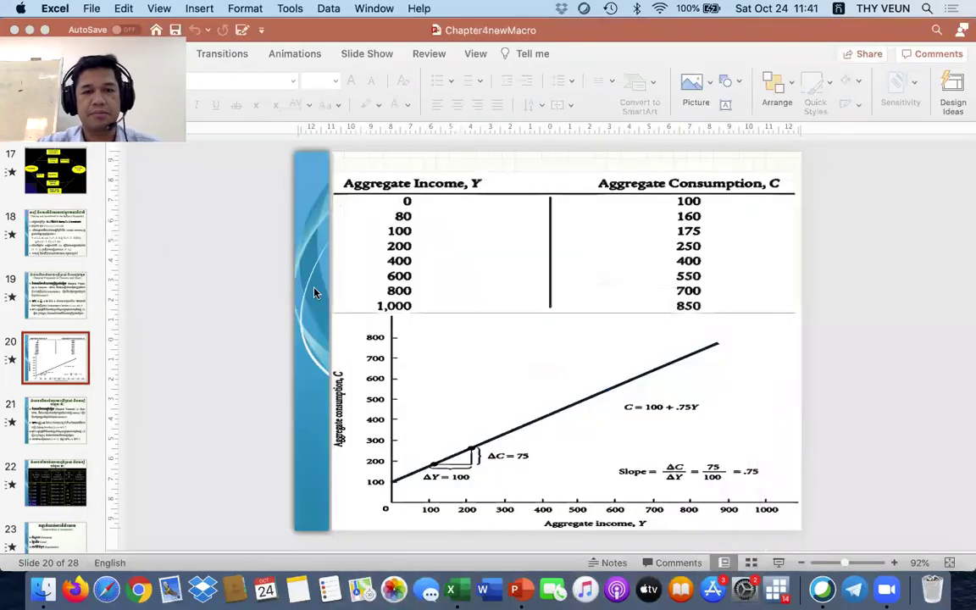
pyautogui.click(773, 563)
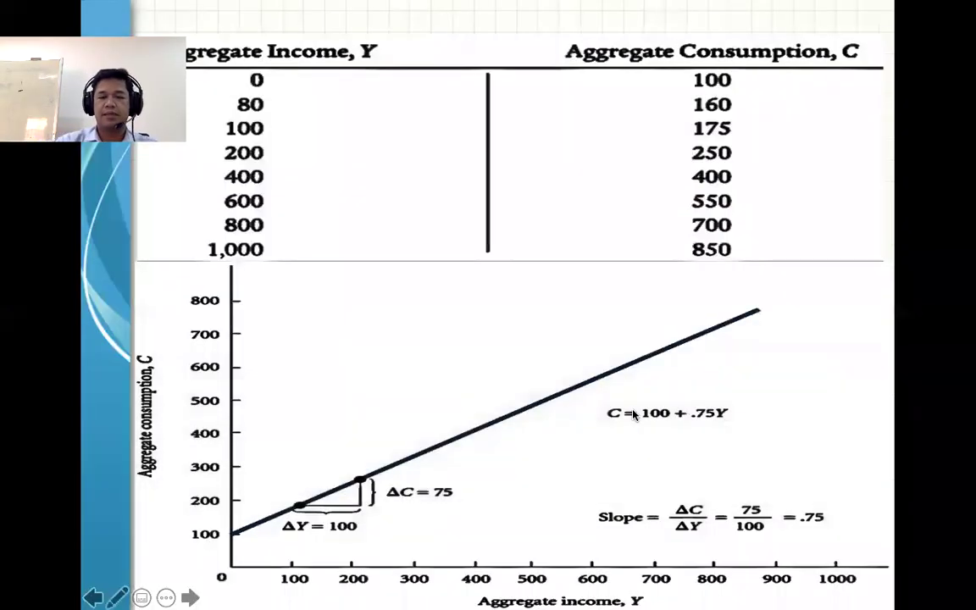
pyautogui.press('Right')
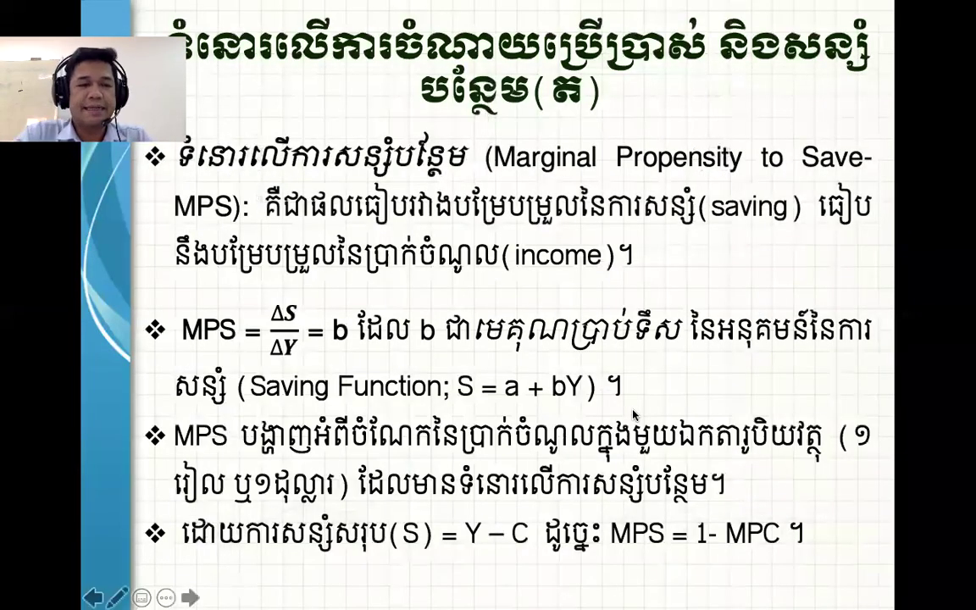